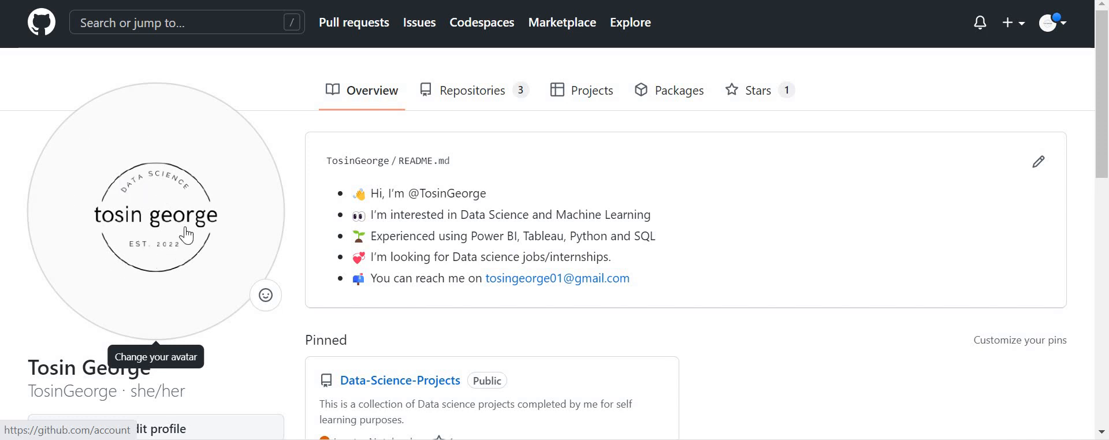
# Open the profile details for editing, review the name, bio, pronouns, location, time zone and social account fields, and save them.
pyautogui.scroll(-4, 161, 231)
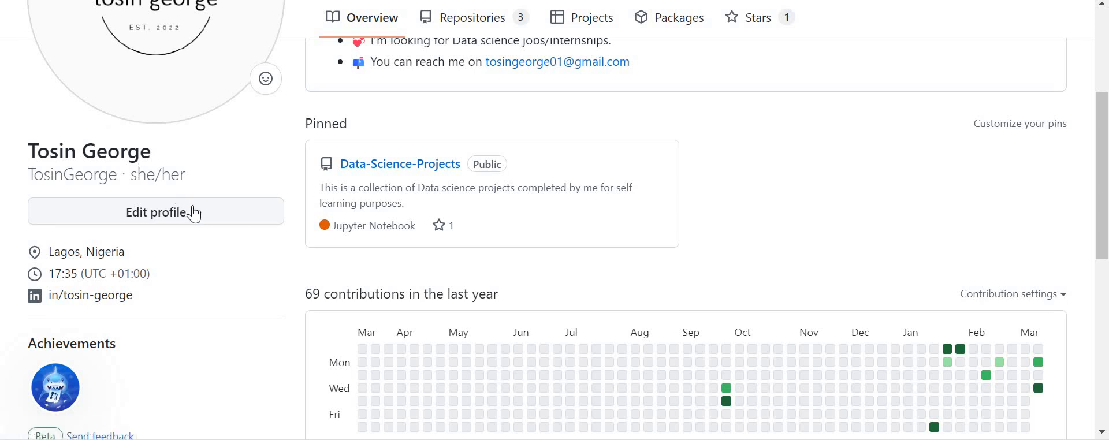
pyautogui.click(172, 211)
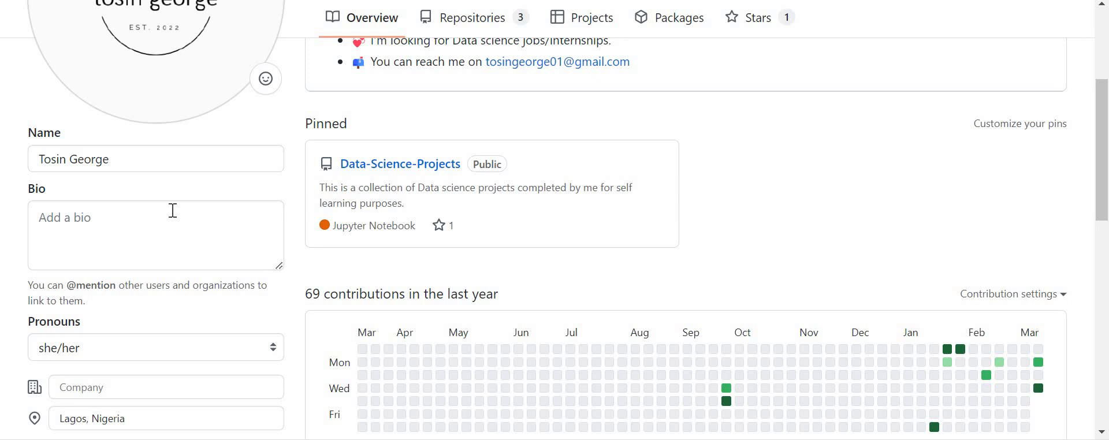
pyautogui.scroll(-2, 173, 211)
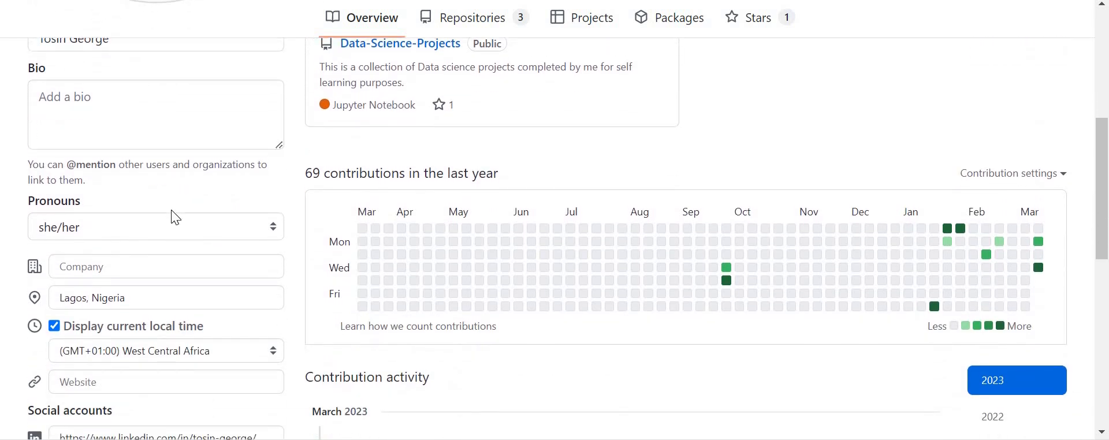
pyautogui.scroll(2, 171, 210)
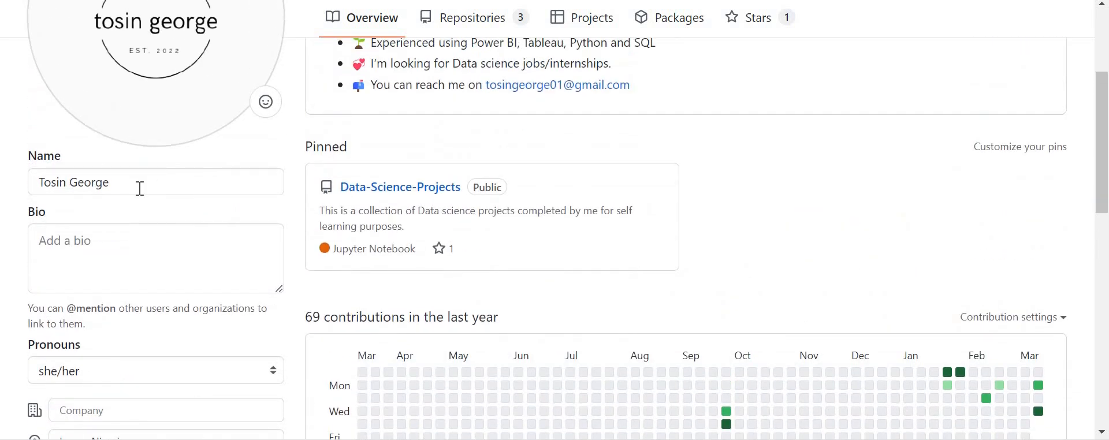
pyautogui.scroll(-2, 140, 189)
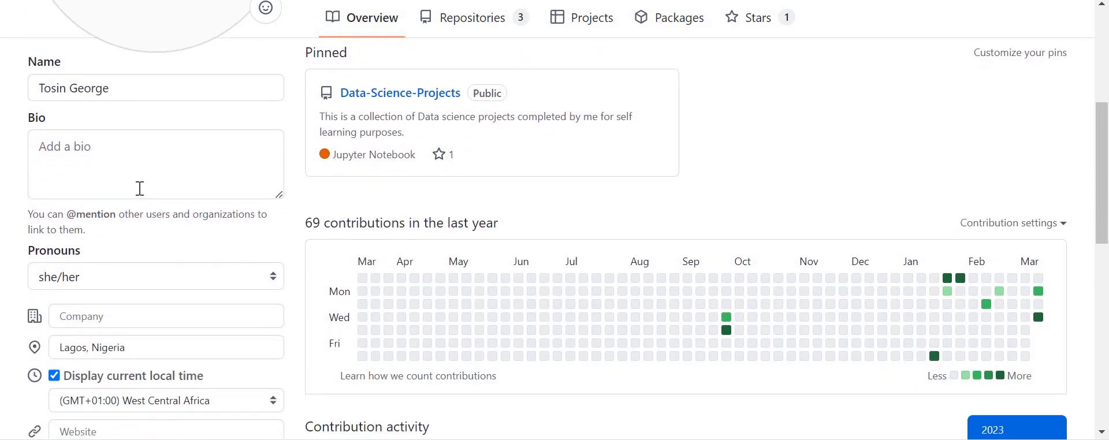
pyautogui.scroll(5, 140, 189)
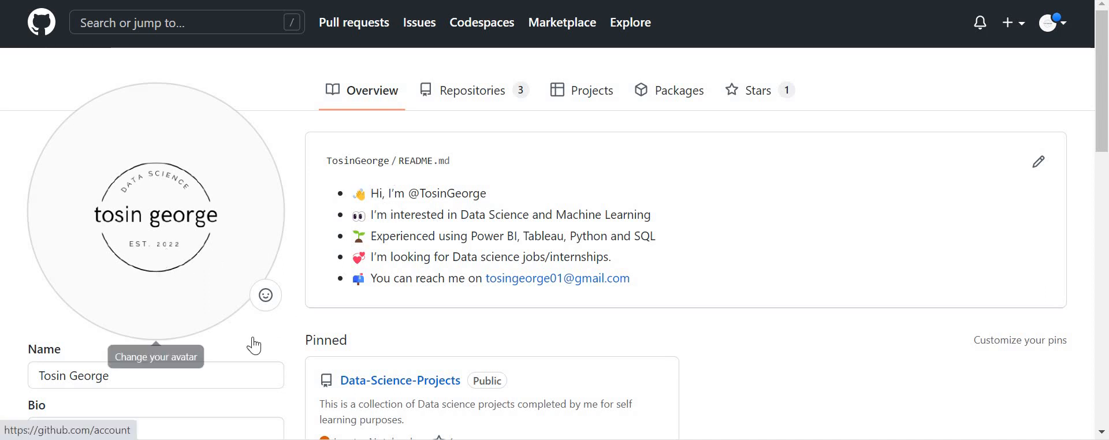
pyautogui.scroll(-4, 255, 344)
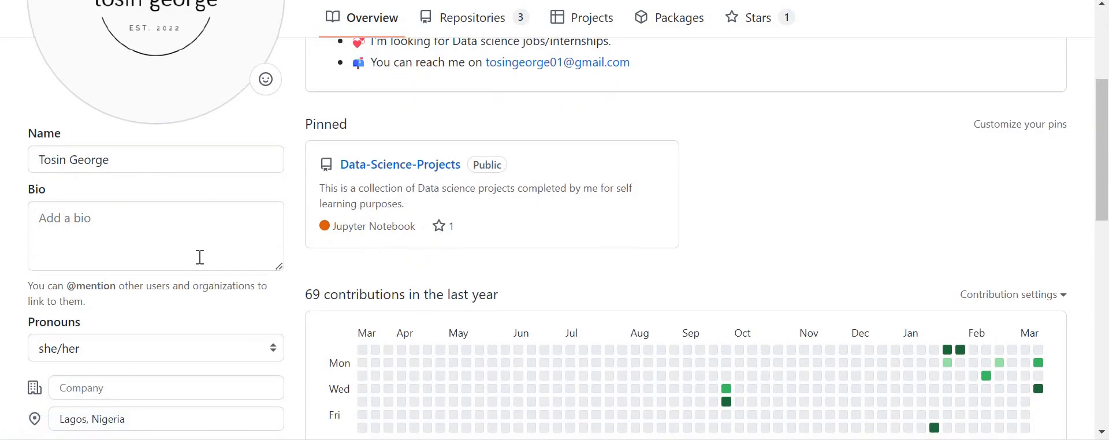
pyautogui.scroll(-2, 200, 257)
pyautogui.scroll(-1, 218, 243)
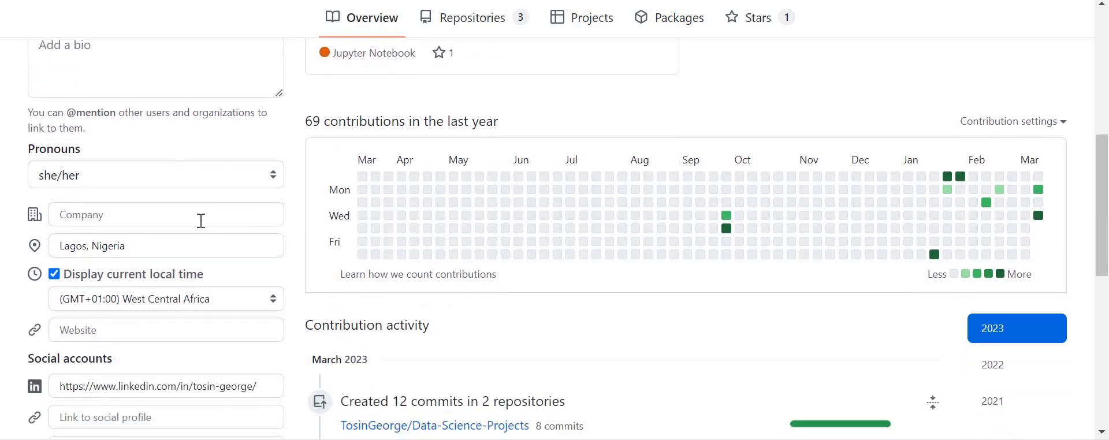
pyautogui.scroll(-1, 199, 219)
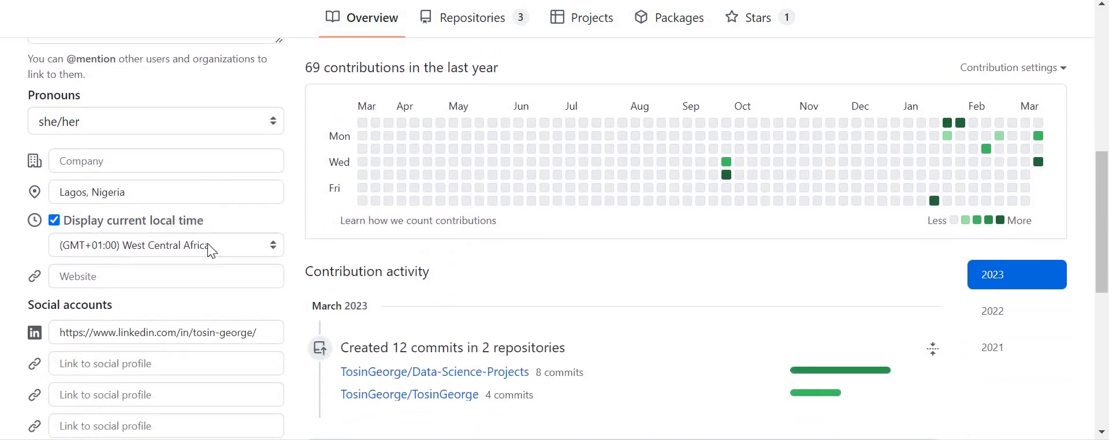
pyautogui.scroll(-2, 209, 243)
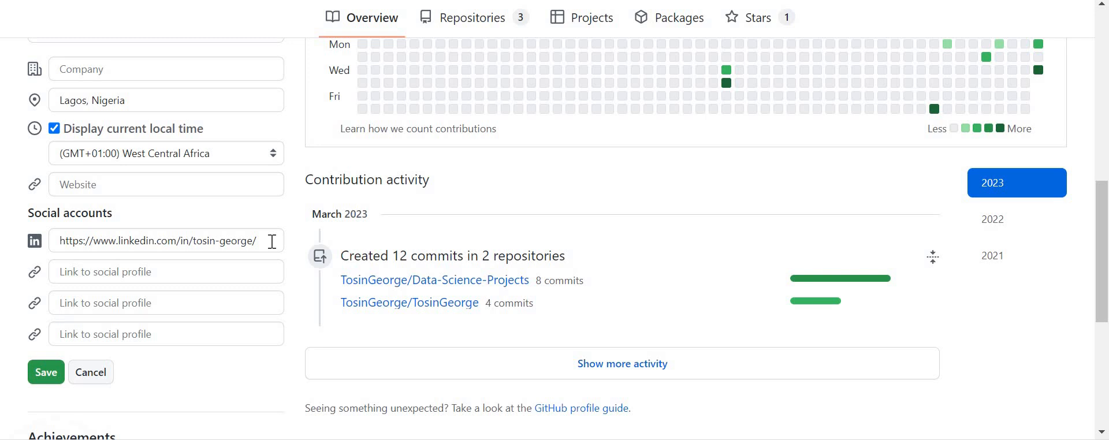
pyautogui.click(41, 382)
# Open the account's public profile settings through the avatar, review the available settings, and update the profile.
pyautogui.scroll(6, 202, 300)
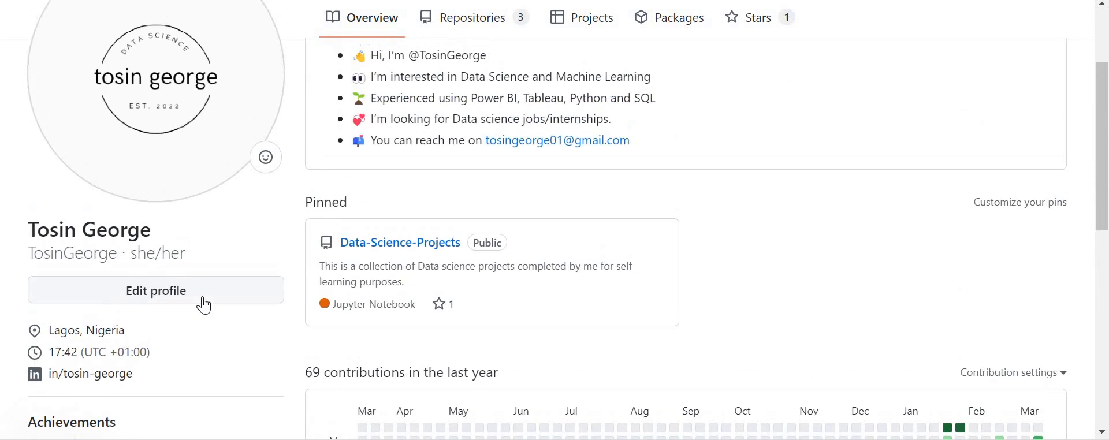
pyautogui.scroll(2, 204, 305)
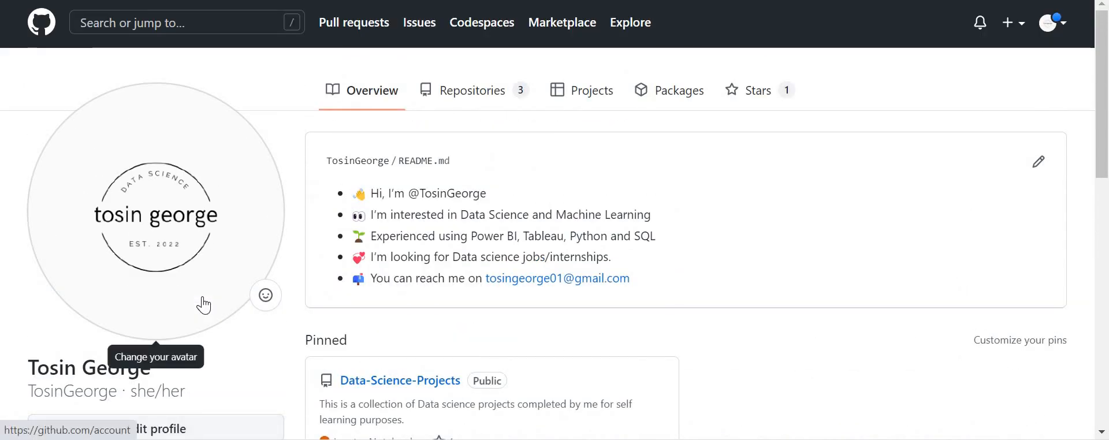
pyautogui.click(150, 207)
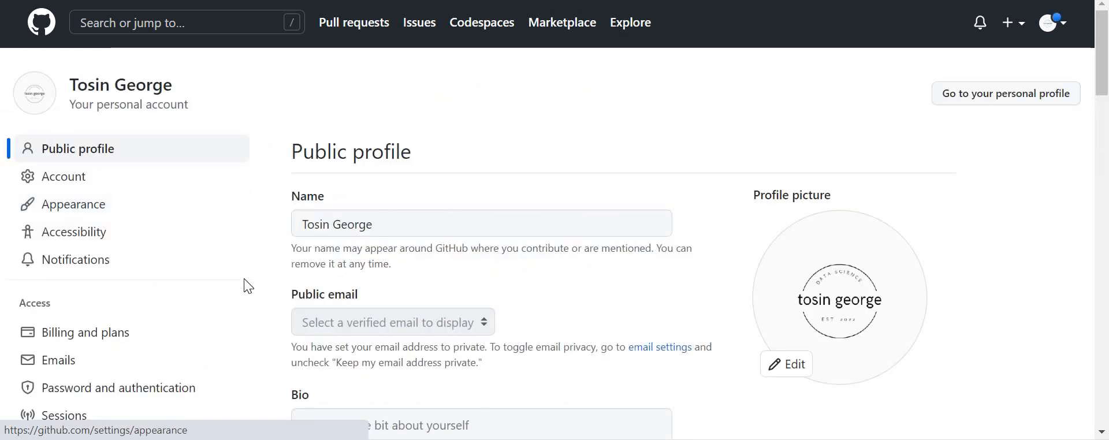
pyautogui.scroll(-5, 244, 283)
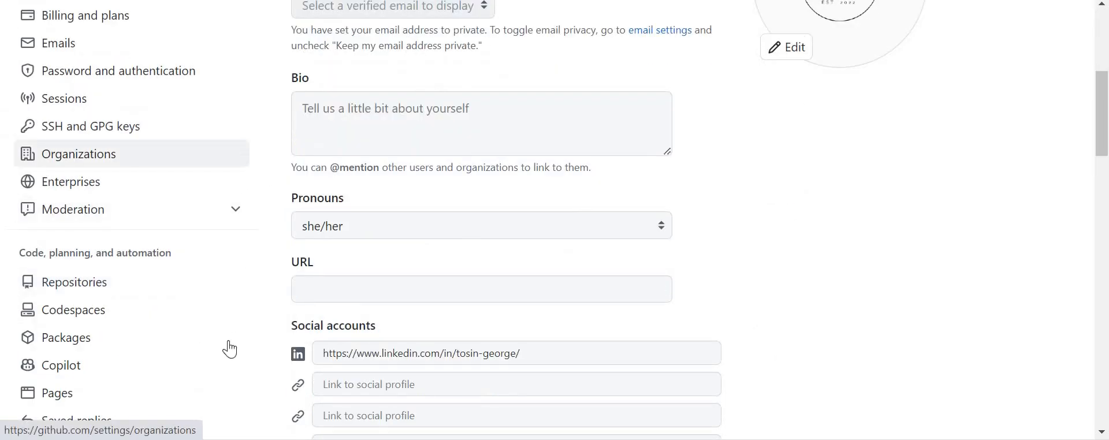
pyautogui.scroll(-5, 230, 349)
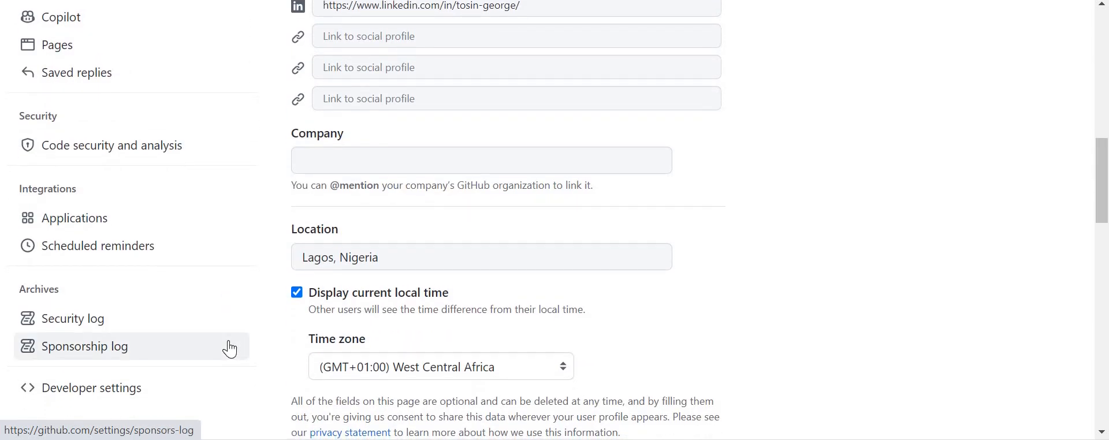
pyautogui.scroll(10, 230, 349)
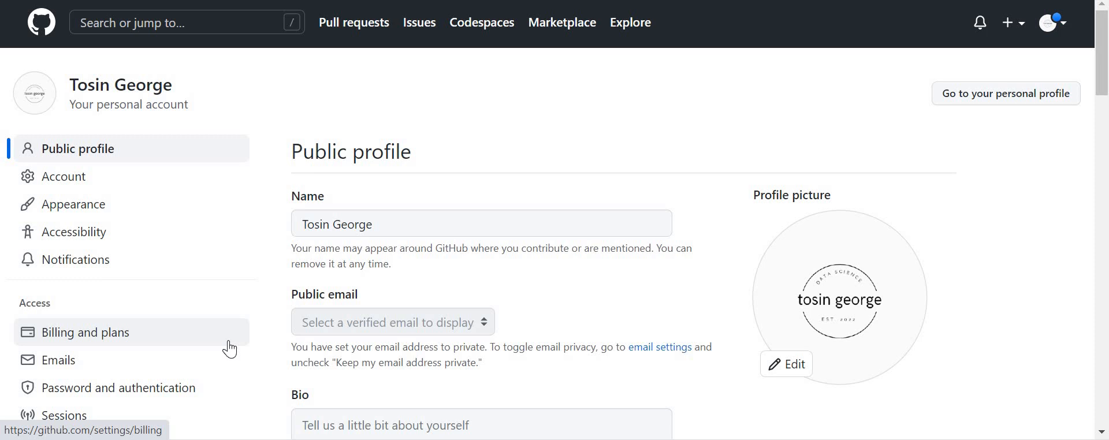
pyautogui.scroll(-10, 230, 349)
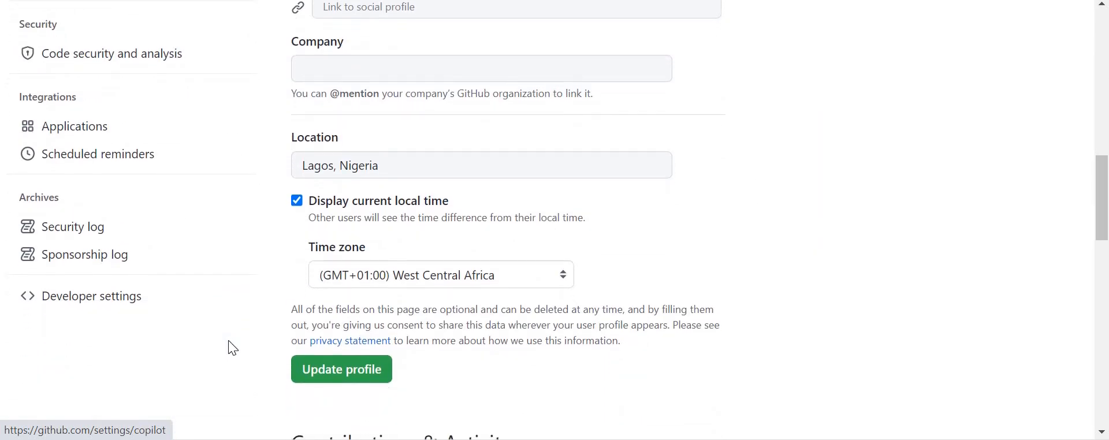
pyautogui.click(358, 381)
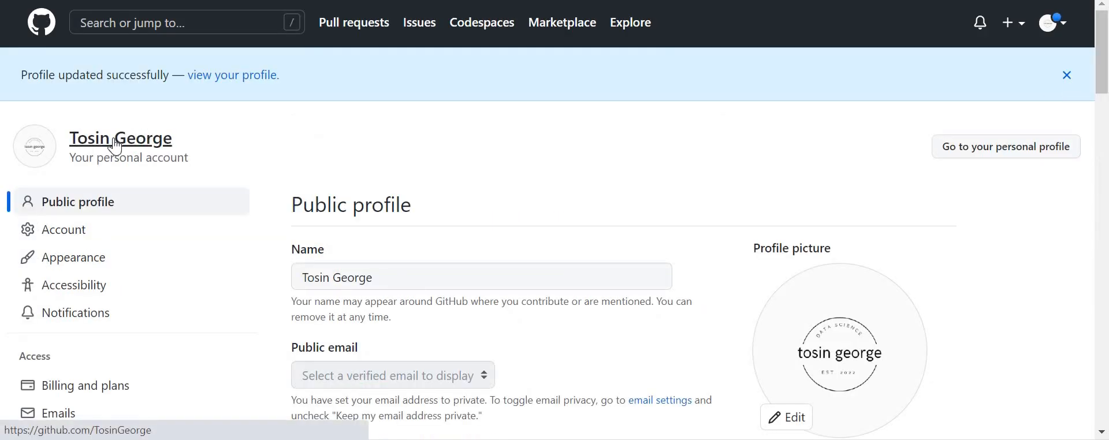
# Return to the personal profile page and open its README.md for editing.
pyautogui.click(115, 147)
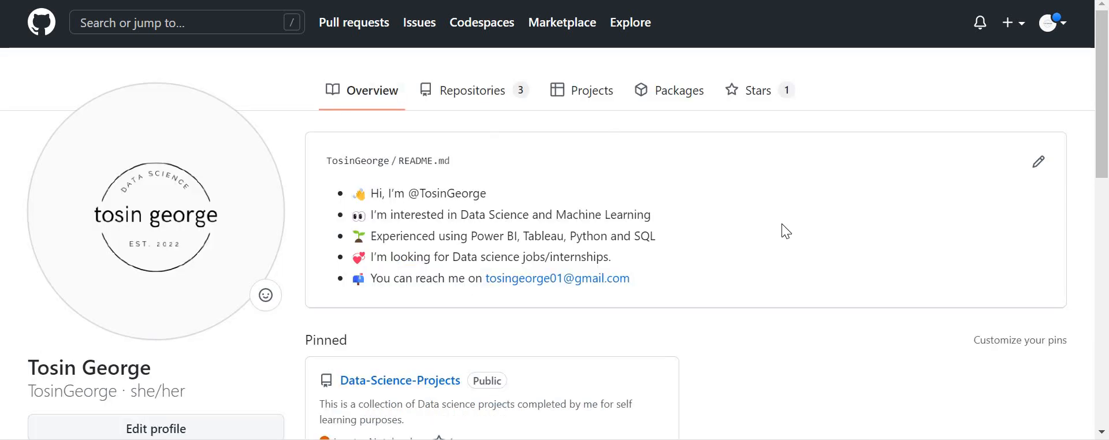
pyautogui.scroll(-1, 781, 223)
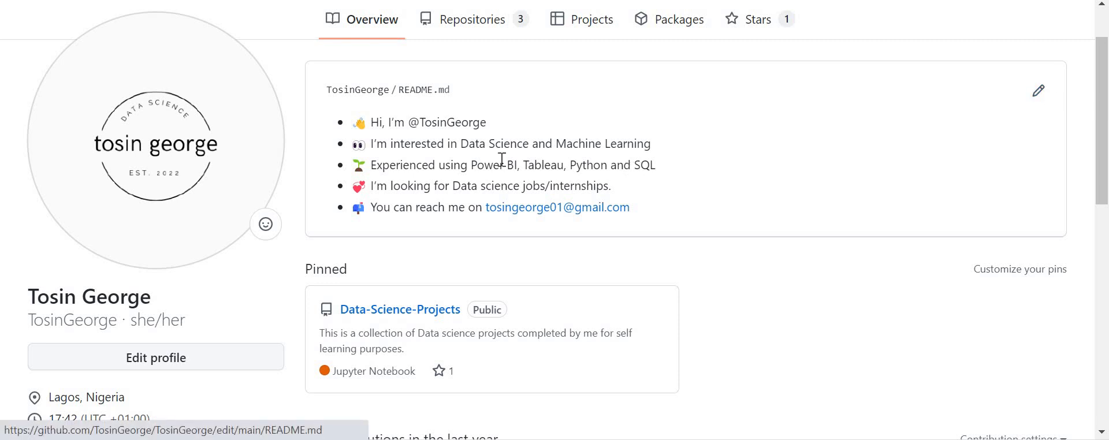
pyautogui.scroll(-1, 324, 315)
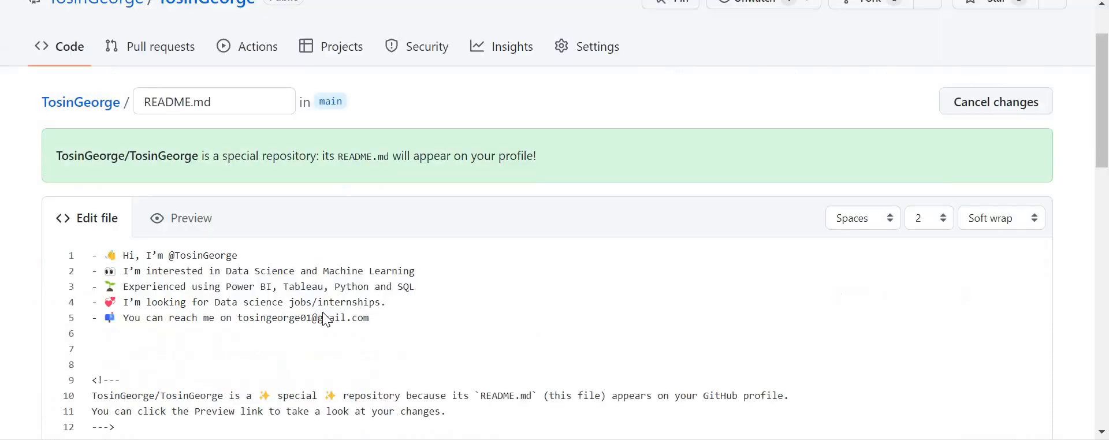
pyautogui.scroll(-1, 324, 317)
pyautogui.click(409, 273)
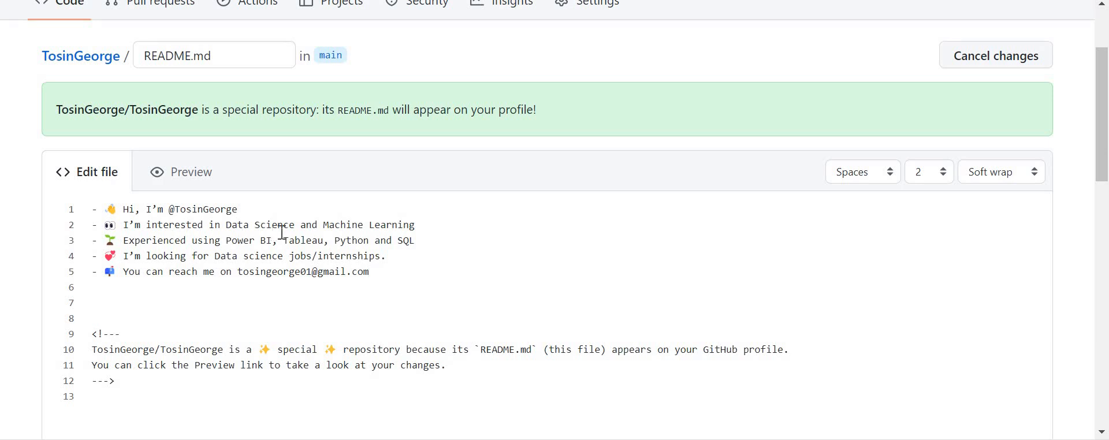
# Preview the rendered README.md and look through its bullet points.
pyautogui.click(189, 182)
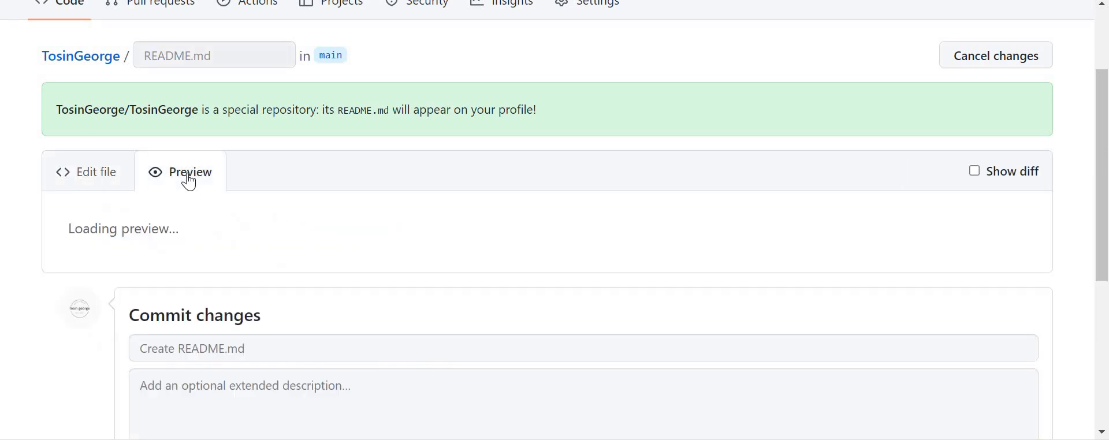
pyautogui.scroll(-5, 366, 267)
pyautogui.scroll(8, 456, 282)
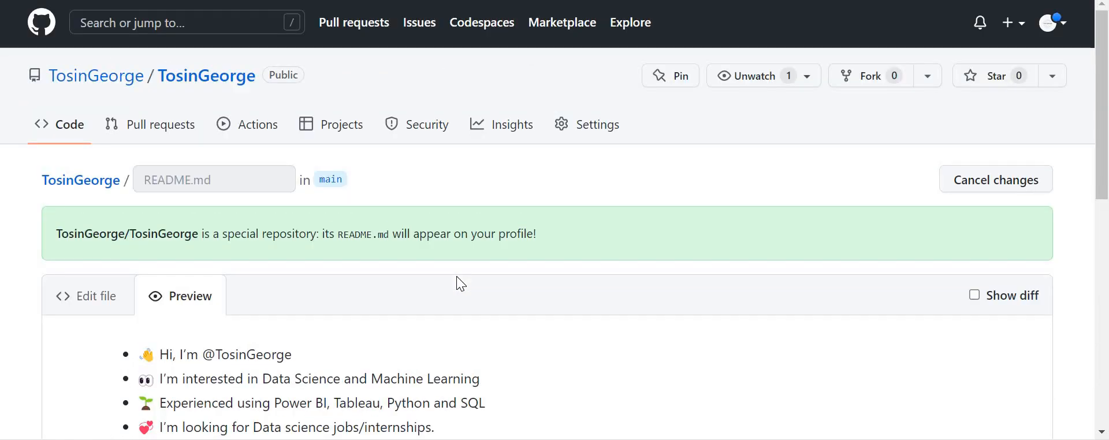
pyautogui.scroll(-3, 387, 283)
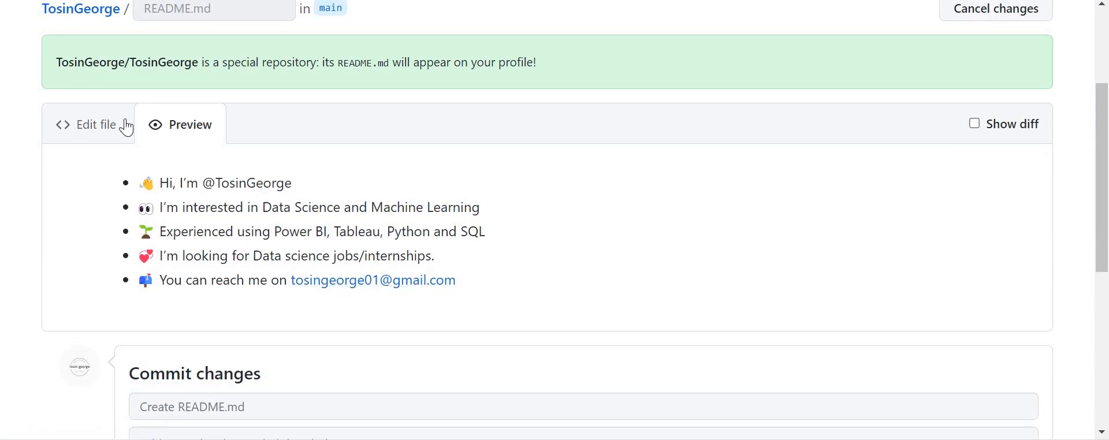
# Add the bullet "I love eating" below the contact e-mail line of README.md and commit the change directly to the main branch.
pyautogui.click(98, 125)
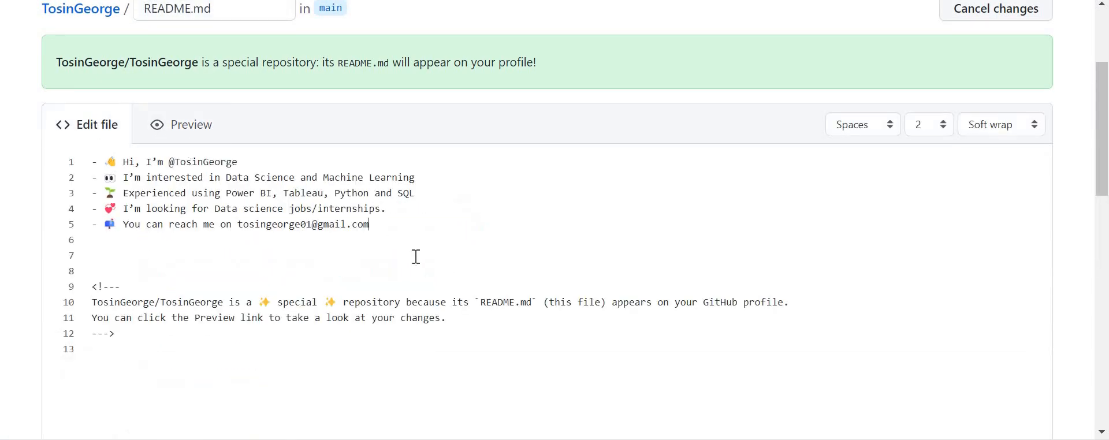
pyautogui.click(392, 226)
pyautogui.press('Return')
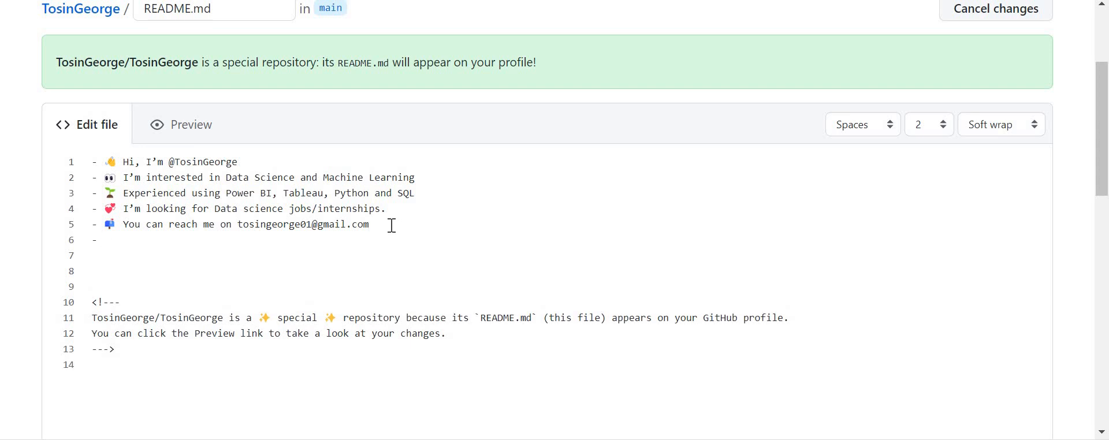
pyautogui.write('I love eating')
pyautogui.scroll(-10, 392, 226)
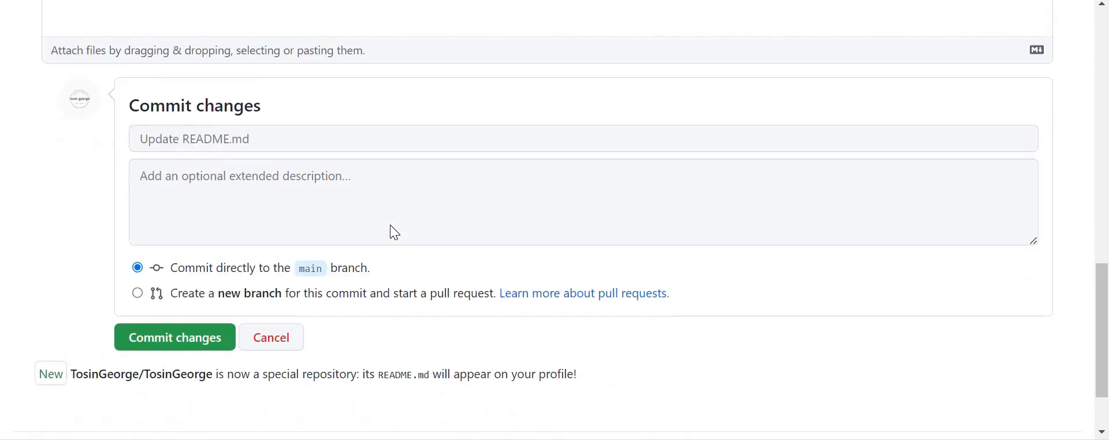
pyautogui.click(170, 248)
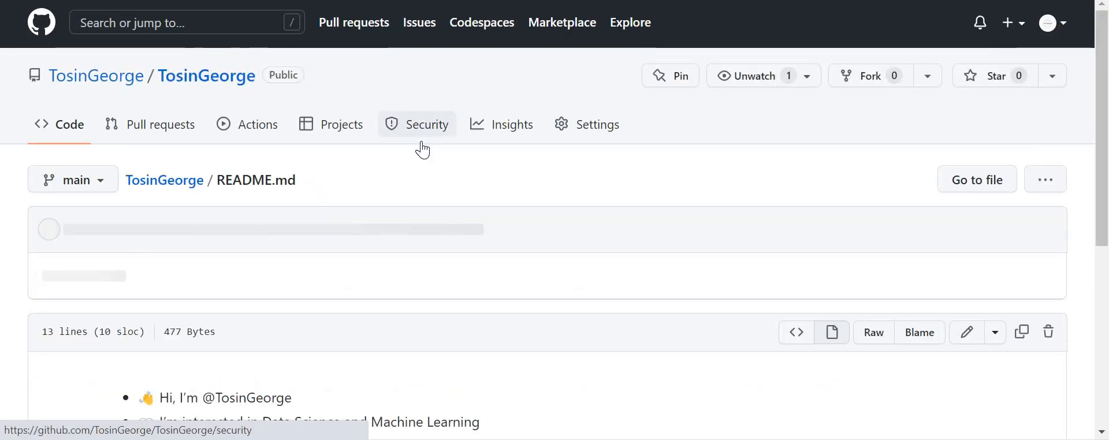
# Check the bullet list in the committed README.md, both on the file's page and on the repository's main page.
pyautogui.scroll(-3, 421, 140)
pyautogui.scroll(-3, 425, 149)
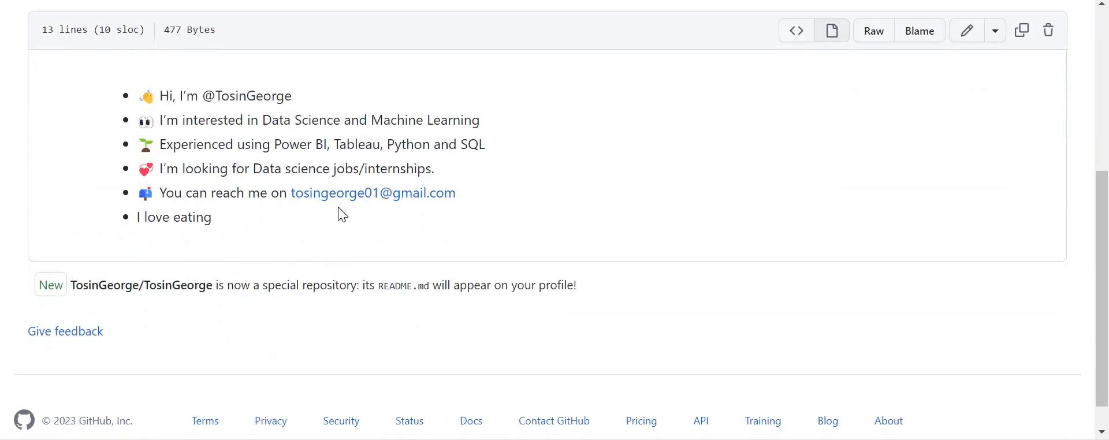
pyautogui.scroll(3, 338, 208)
pyautogui.scroll(2, 243, 193)
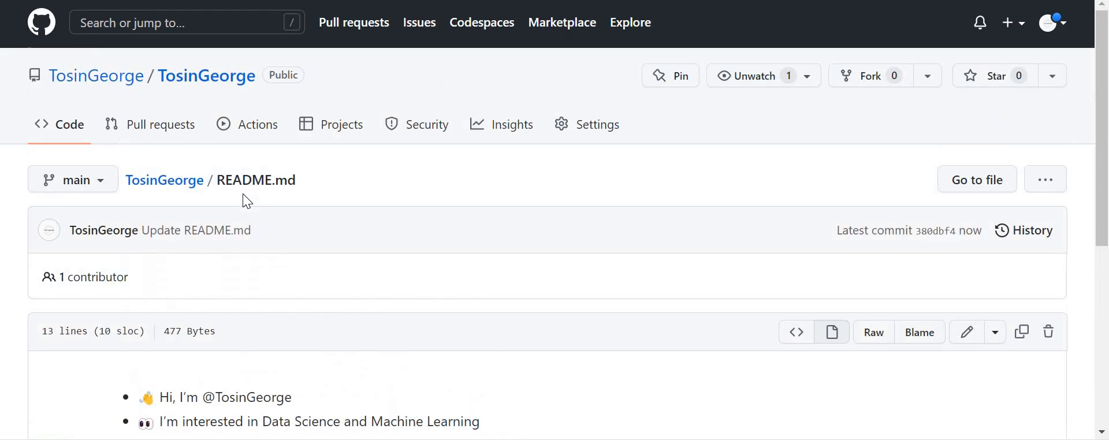
pyautogui.click(167, 181)
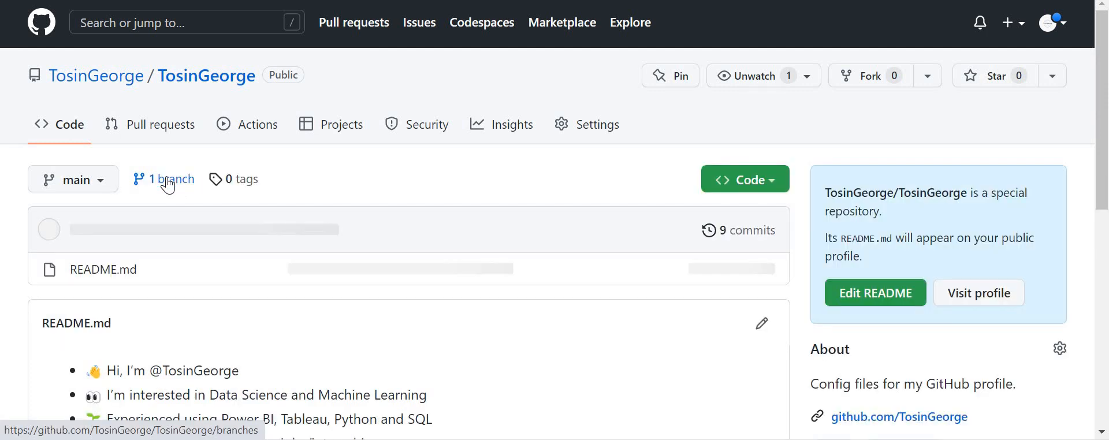
pyautogui.scroll(-2, 166, 183)
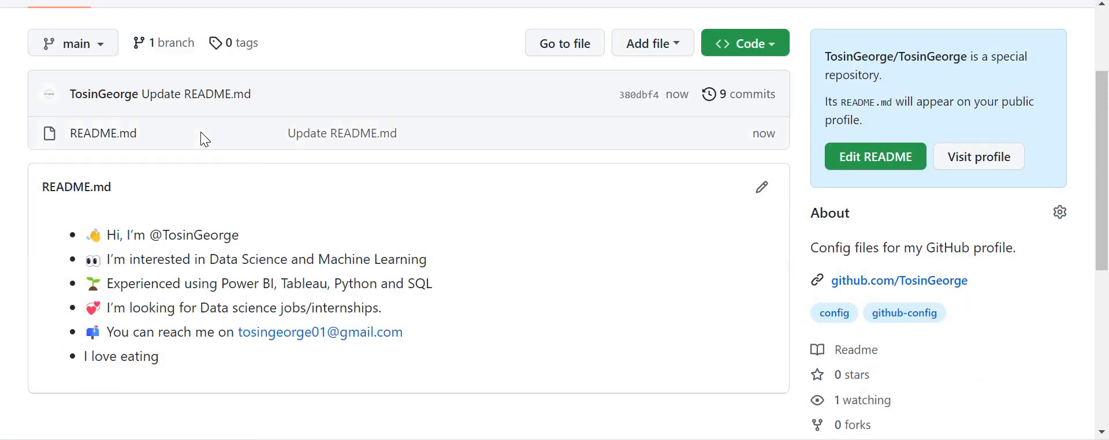
# Return to the personal profile page and reopen its README.md for editing.
pyautogui.scroll(2, 191, 188)
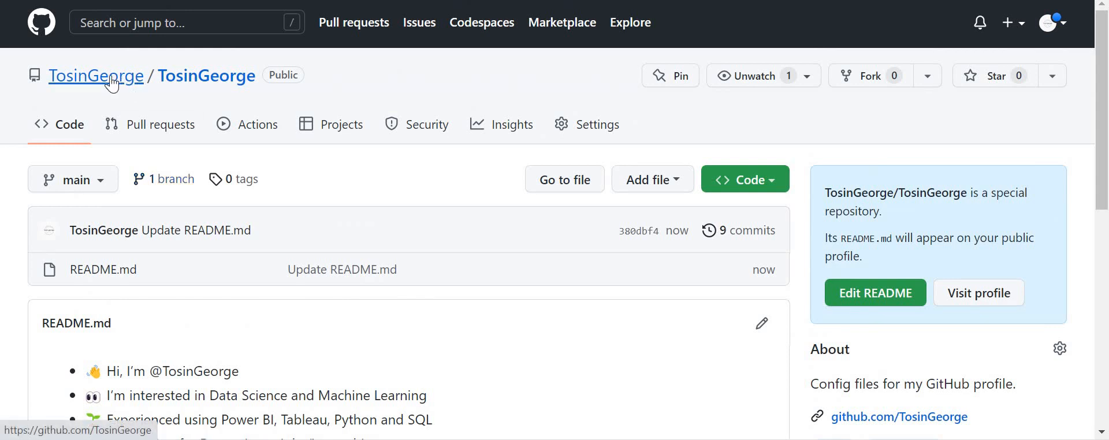
pyautogui.moveTo(112, 84)
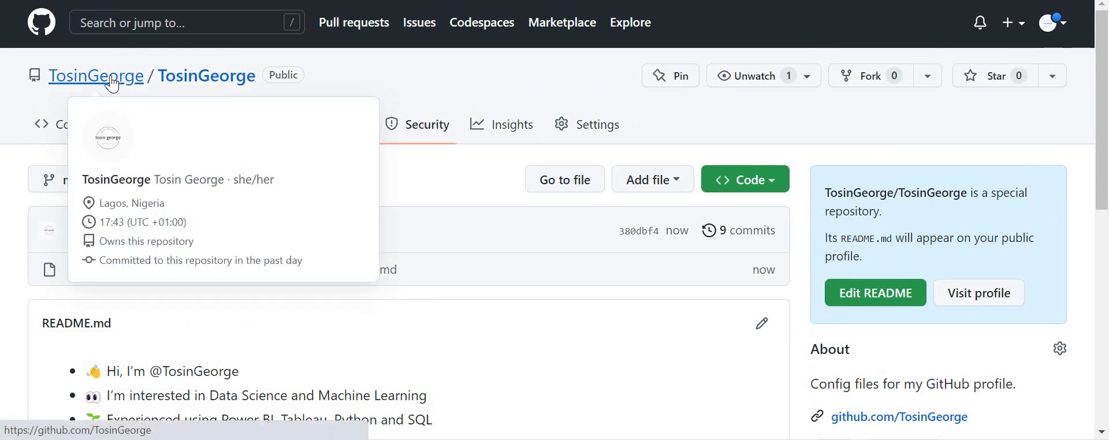
pyautogui.click(111, 76)
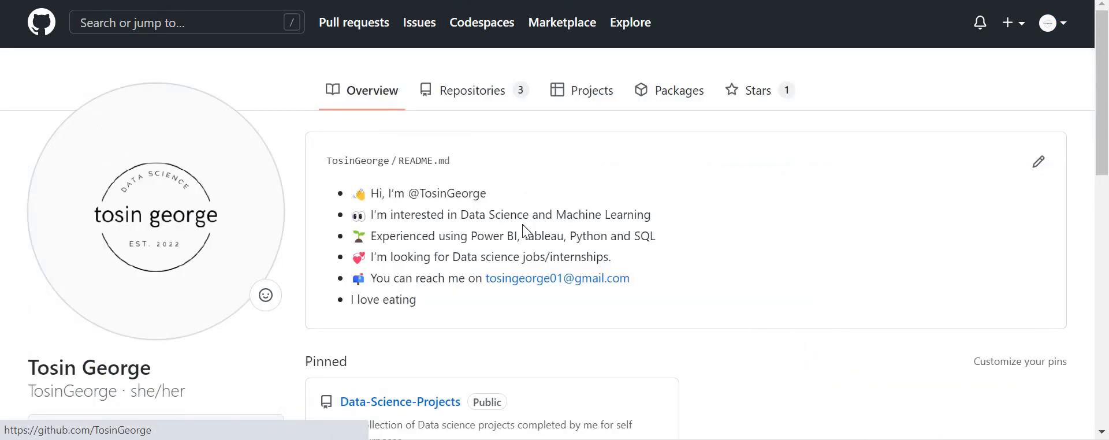
pyautogui.click(1038, 167)
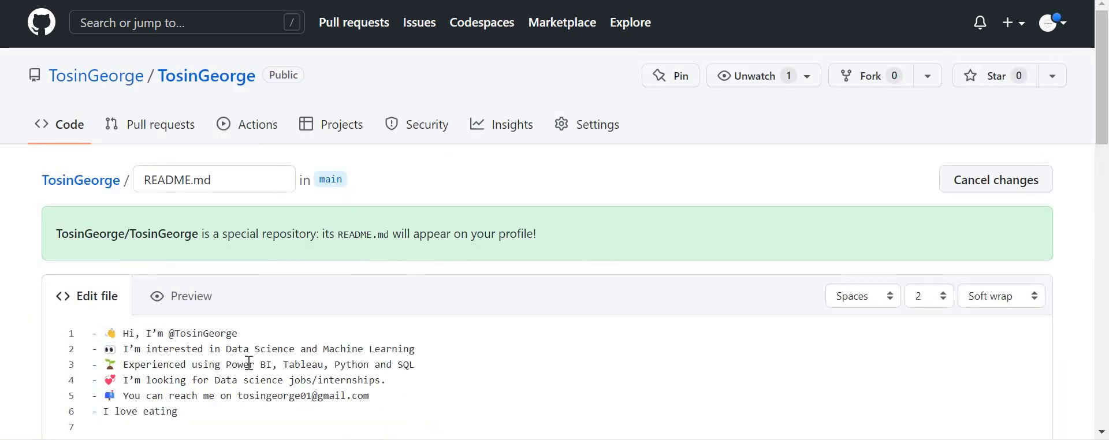
# Delete the "I love eating" bullet from README.md and commit the change directly to the main branch.
pyautogui.scroll(-1, 248, 363)
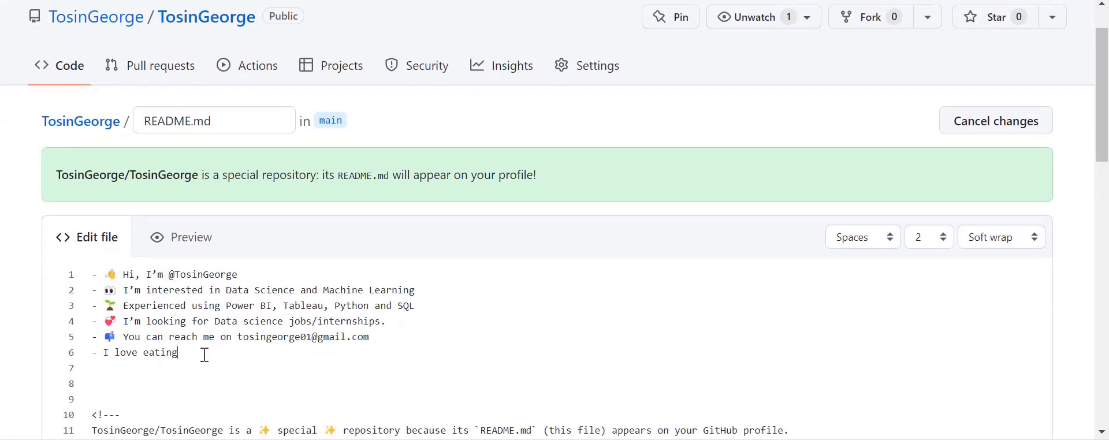
pyautogui.press('BackSpace')
pyautogui.press('BackSpace')
pyautogui.press('BackSpace')
pyautogui.press('BackSpace')
pyautogui.press('BackSpace')
pyautogui.press('BackSpace')
pyautogui.press('BackSpace')
pyautogui.press('BackSpace')
pyautogui.press('BackSpace')
pyautogui.press('BackSpace')
pyautogui.press('BackSpace')
pyautogui.press('BackSpace')
pyautogui.press('BackSpace')
pyautogui.press('BackSpace')
pyautogui.press('BackSpace')
pyautogui.scroll(-20, 205, 355)
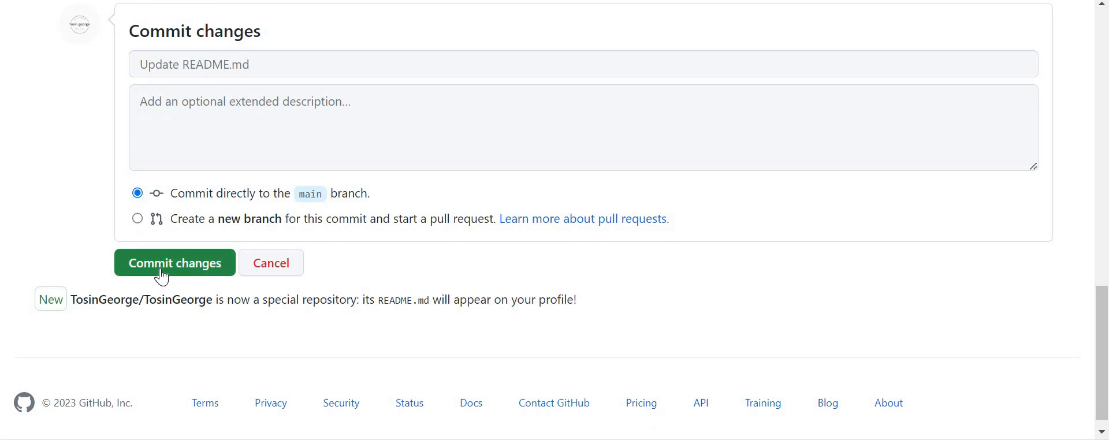
pyautogui.click(163, 277)
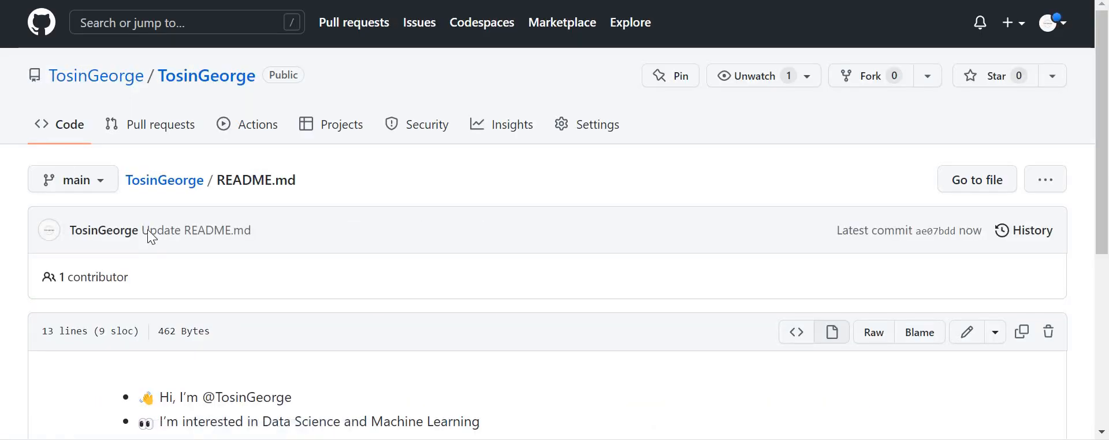
# Check the bullet list in the committed README.md, then on the profile overview page.
pyautogui.scroll(-3, 149, 395)
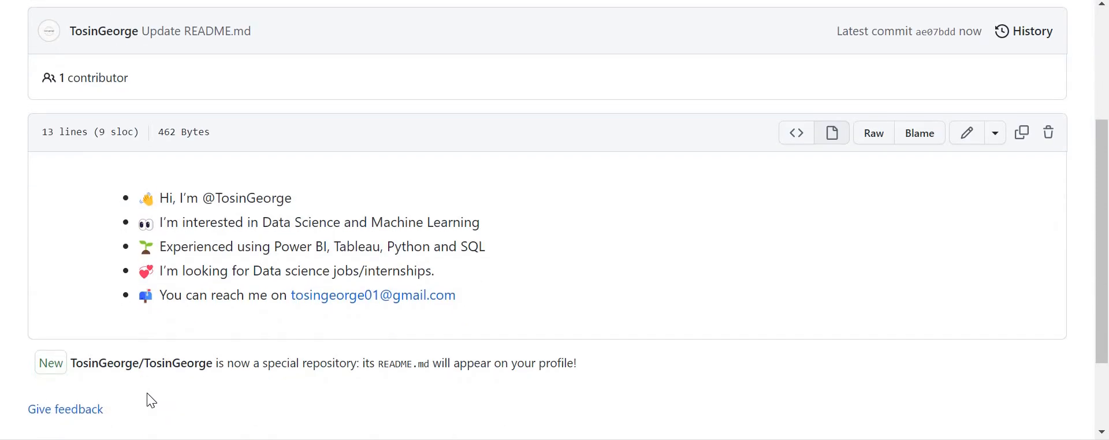
pyautogui.scroll(3, 147, 393)
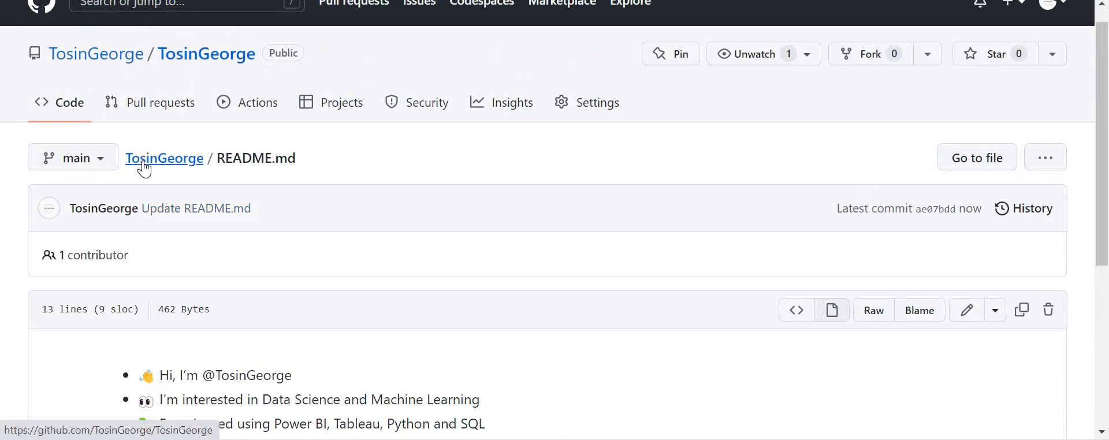
pyautogui.click(143, 165)
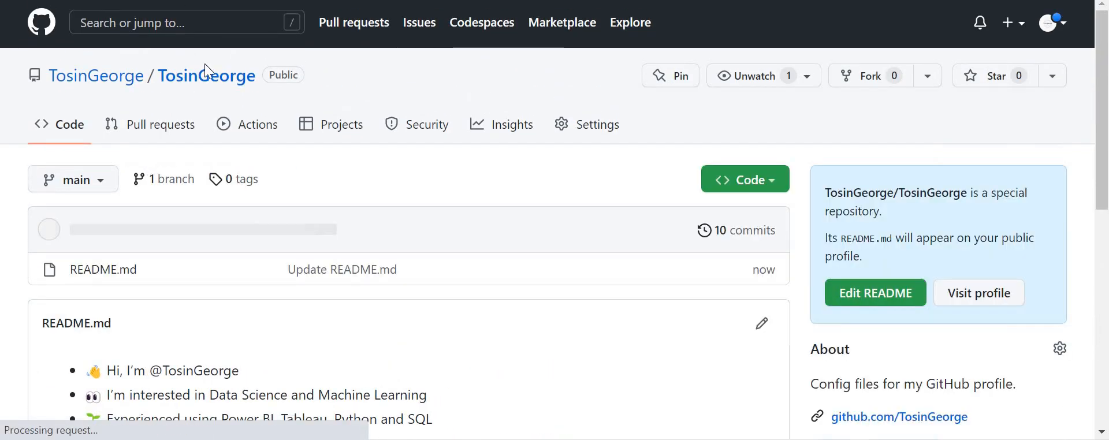
pyautogui.moveTo(93, 83)
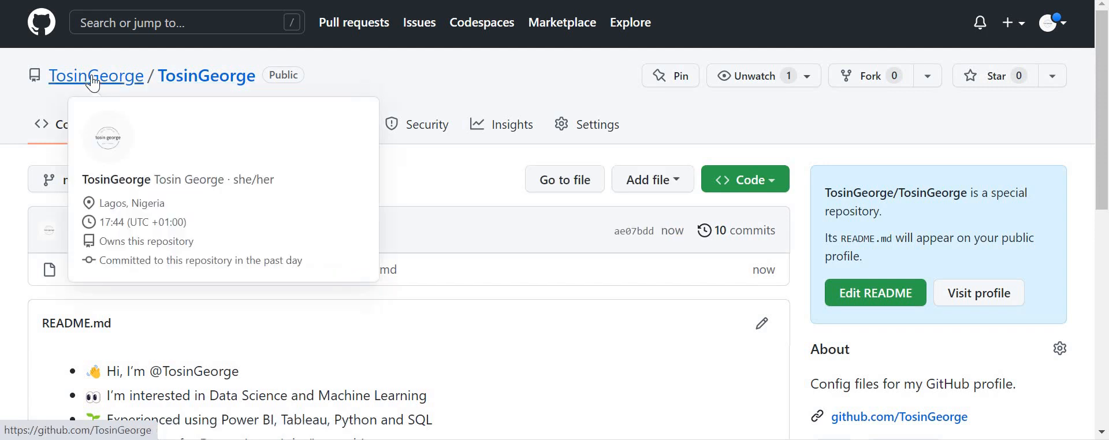
pyautogui.click(91, 78)
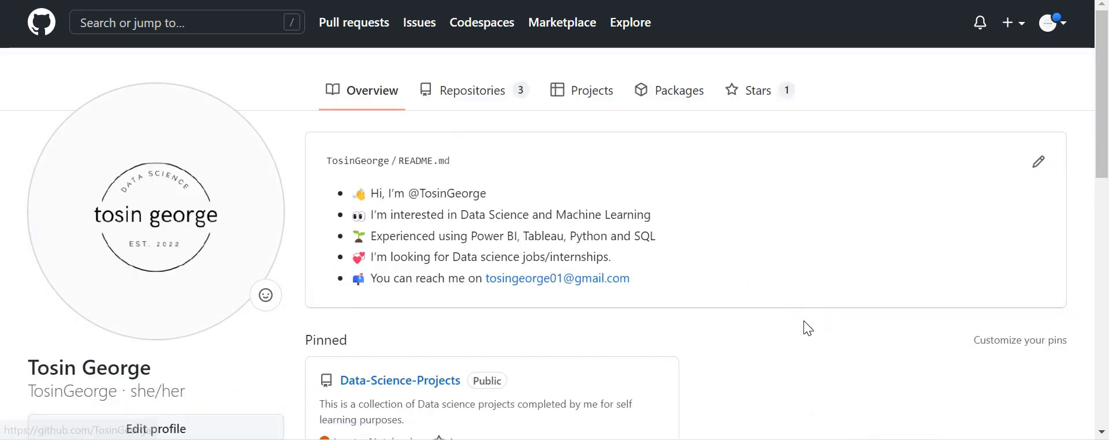
# Review the profile's pinned section and the repositories and gists available for pinning, leaving the pins as they are.
pyautogui.scroll(-2, 803, 321)
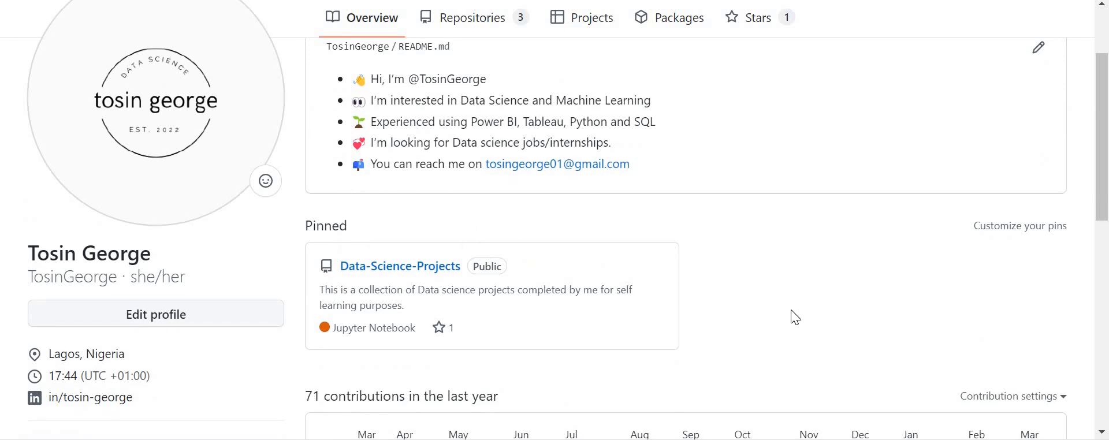
pyautogui.scroll(1, 791, 310)
pyautogui.scroll(-1, 792, 309)
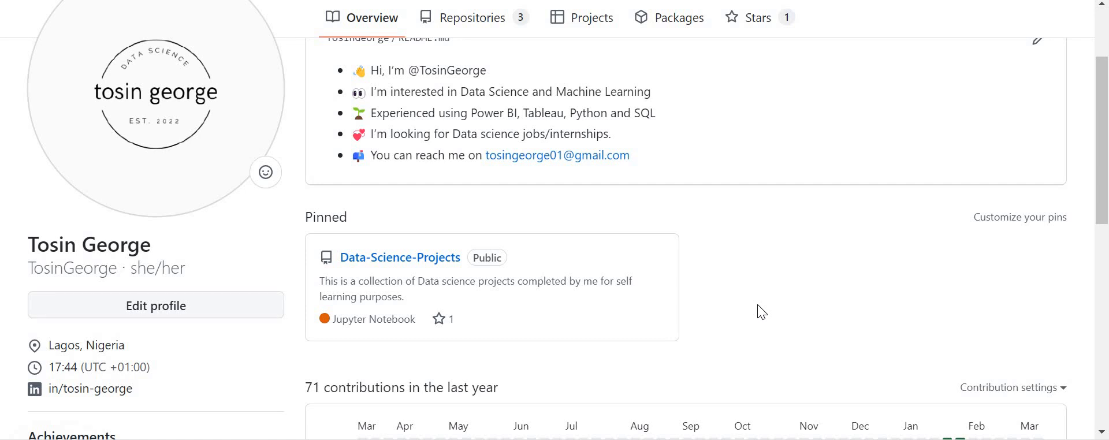
pyautogui.click(1020, 219)
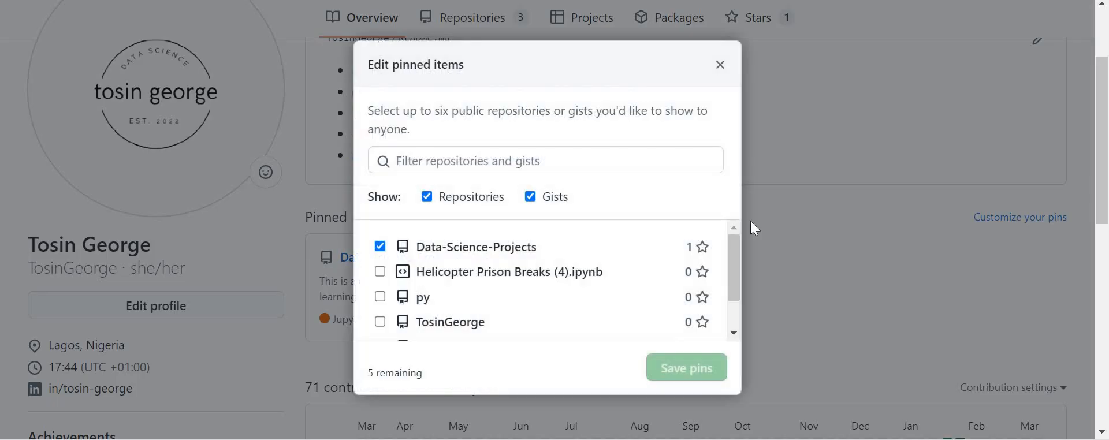
pyautogui.scroll(-1, 568, 285)
pyautogui.scroll(1, 568, 284)
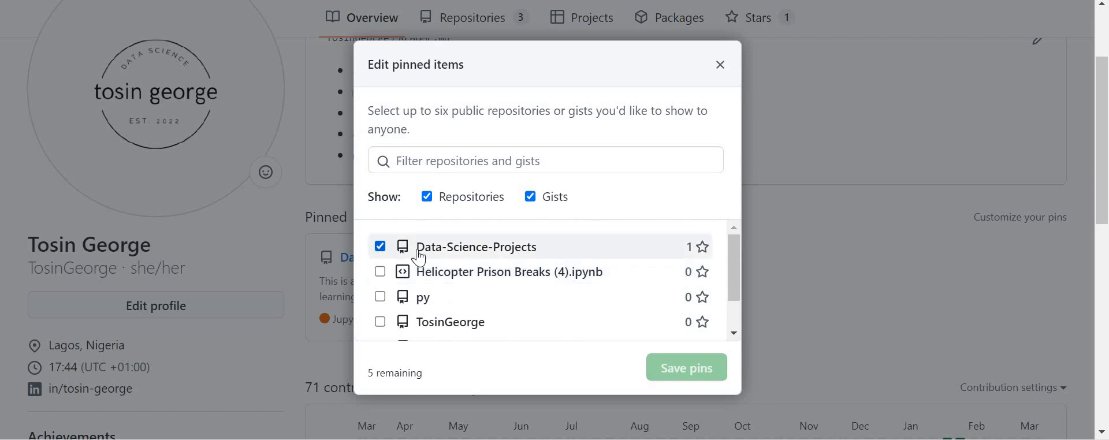
pyautogui.click(728, 72)
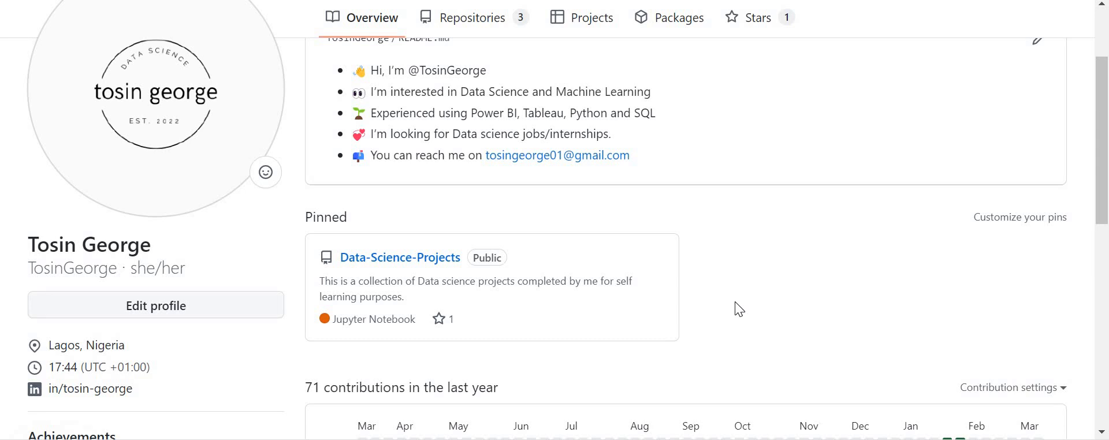
# Examine the contribution graph for the last year on the profile overview page.
pyautogui.scroll(-3, 740, 310)
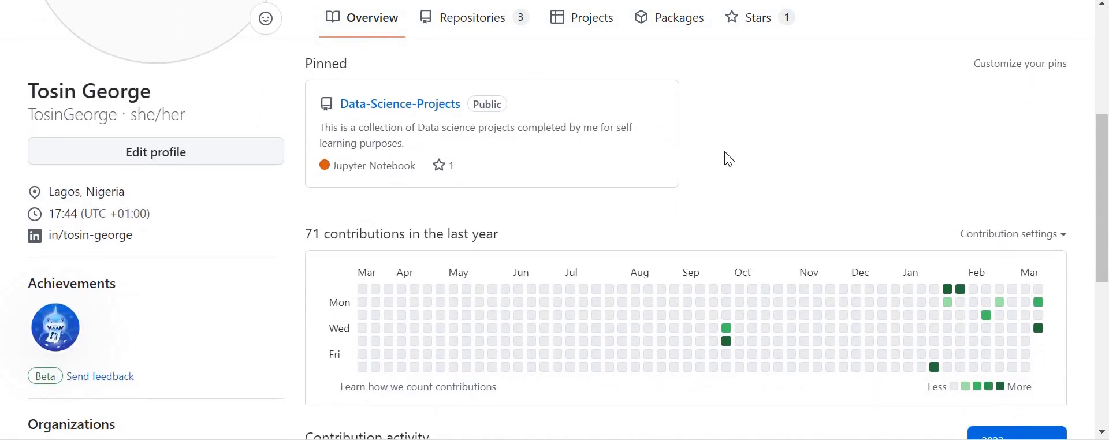
pyautogui.scroll(-3, 727, 158)
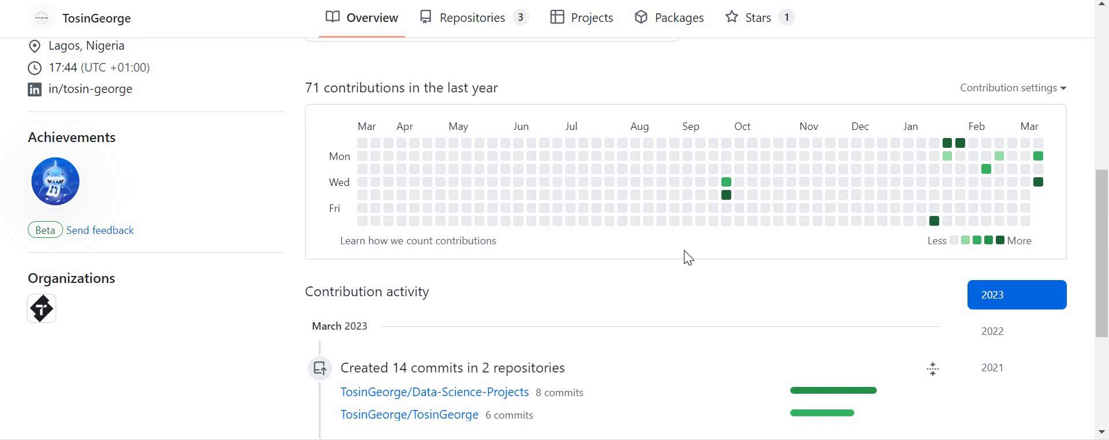
pyautogui.scroll(-1, 686, 257)
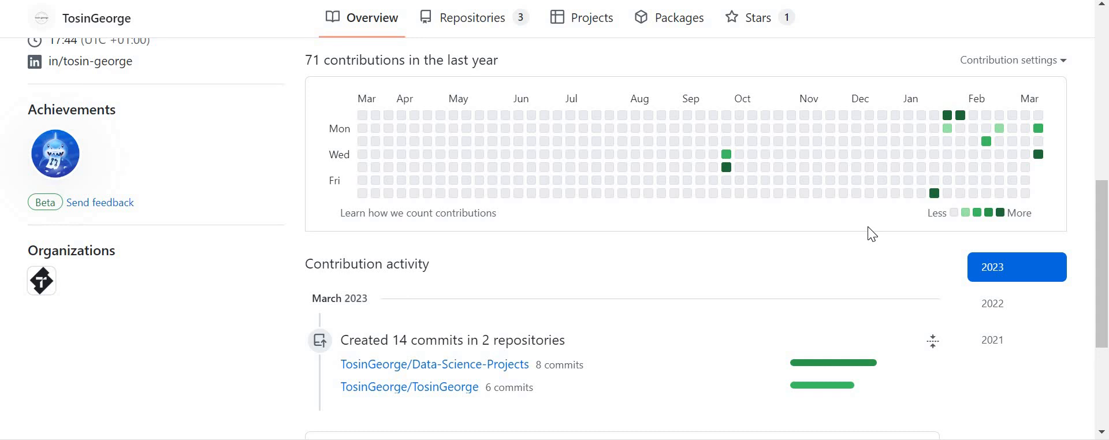
pyautogui.scroll(-1, 868, 227)
pyautogui.scroll(1, 868, 226)
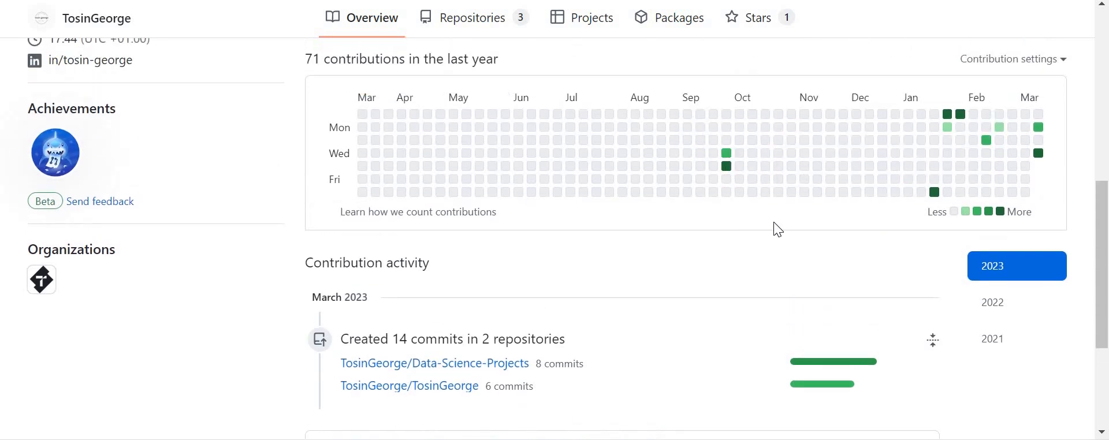
# Look through the contribution activity, load an additional month, and return to the profile's README.
pyautogui.scroll(-3, 774, 222)
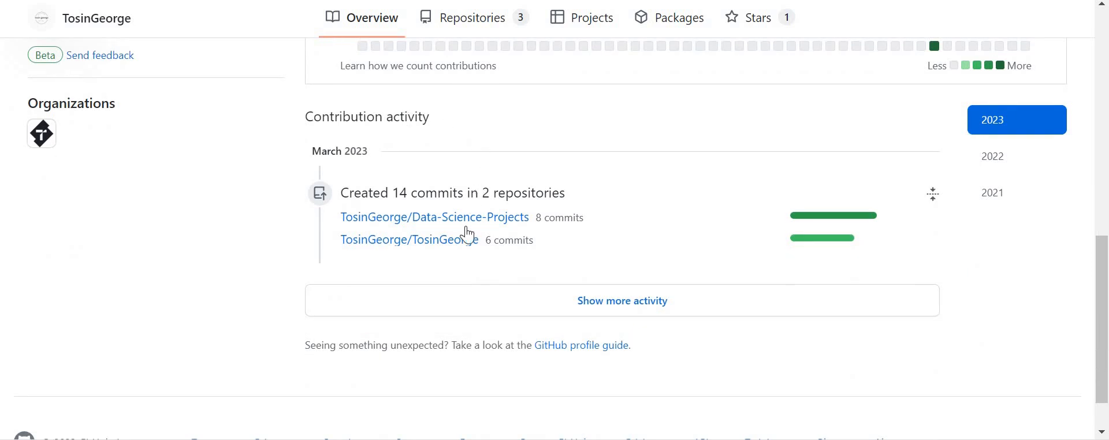
pyautogui.click(551, 303)
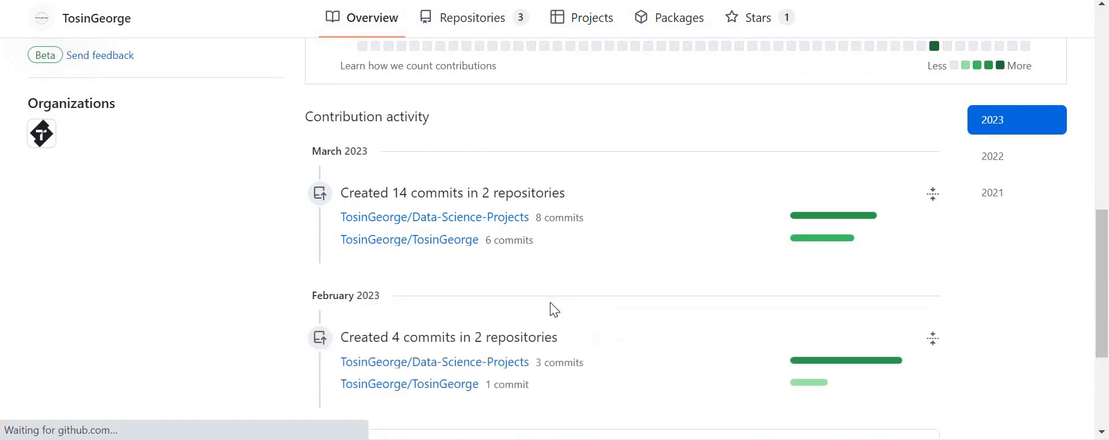
pyautogui.scroll(-3, 550, 303)
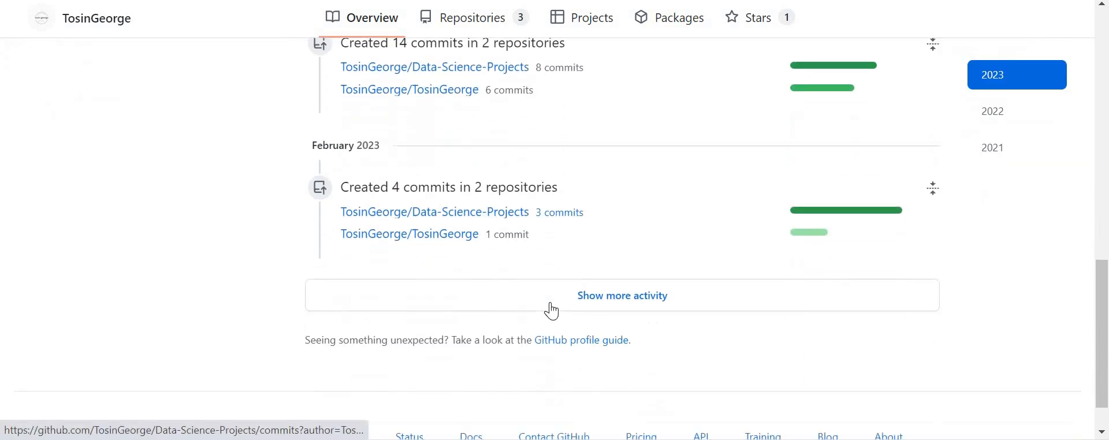
pyautogui.scroll(5, 551, 303)
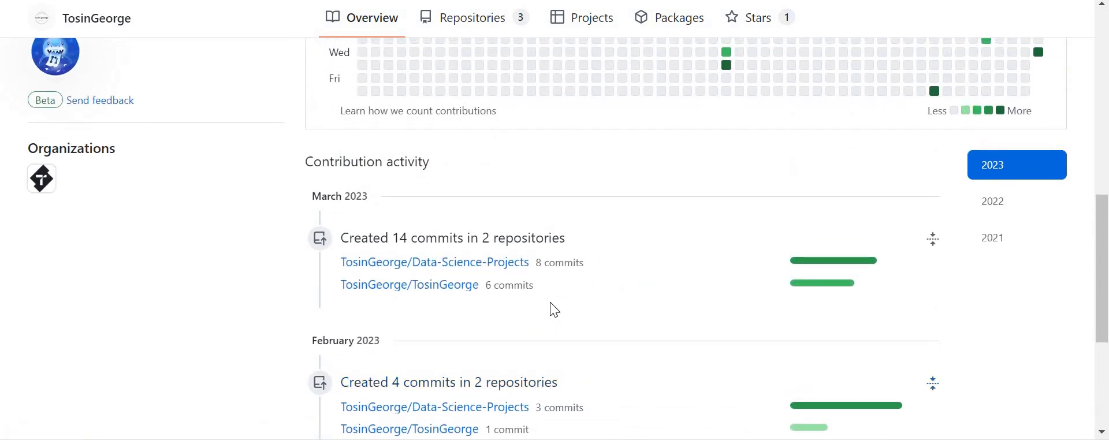
pyautogui.scroll(10, 551, 303)
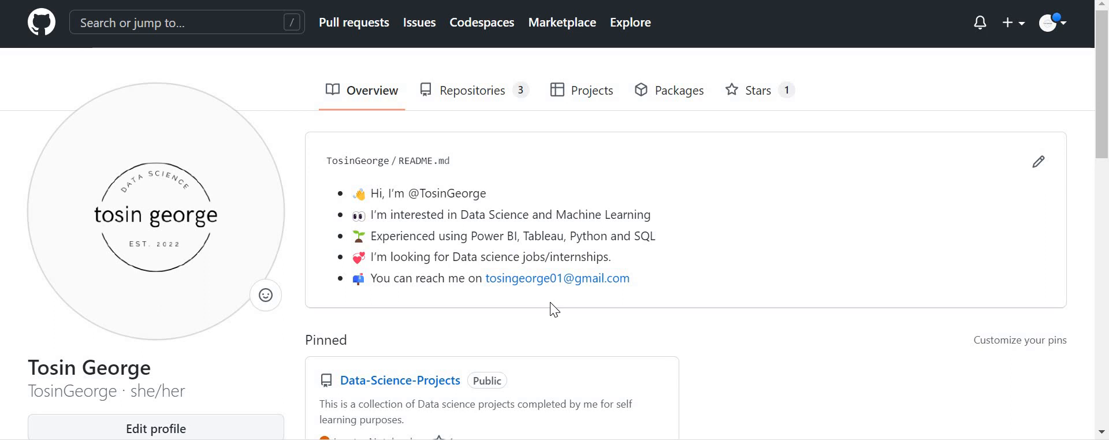
# Open the Data-Science-Projects repository from the profile's repository list and look over its folders and files.
pyautogui.click(453, 107)
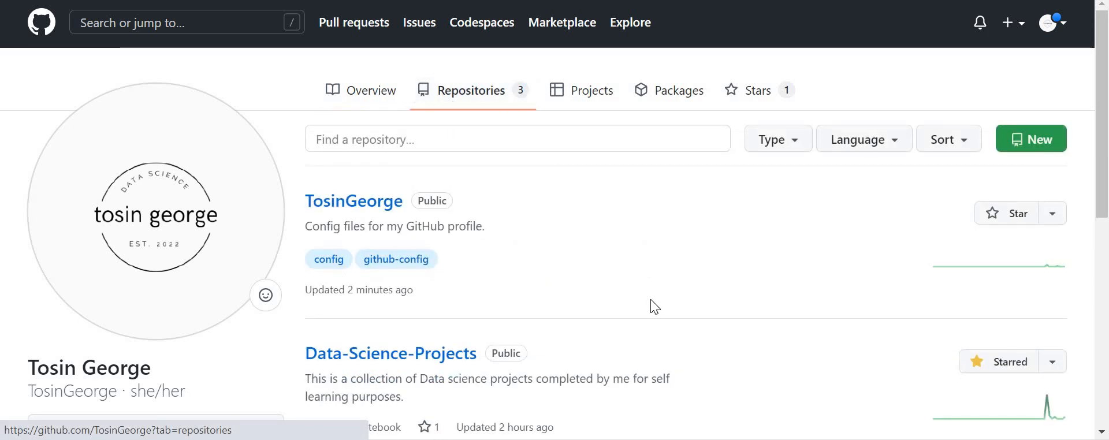
pyautogui.scroll(-2, 650, 300)
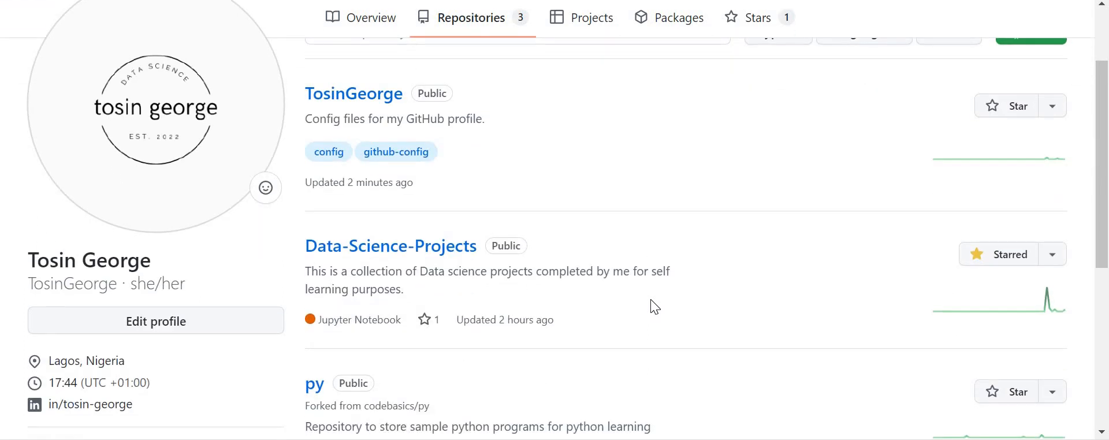
pyautogui.click(361, 246)
pyautogui.scroll(-6, 362, 254)
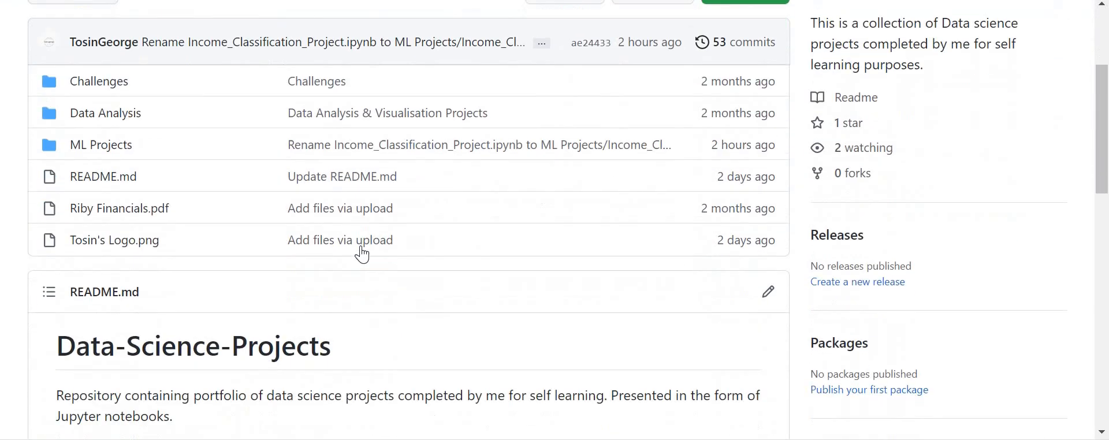
pyautogui.scroll(4, 362, 254)
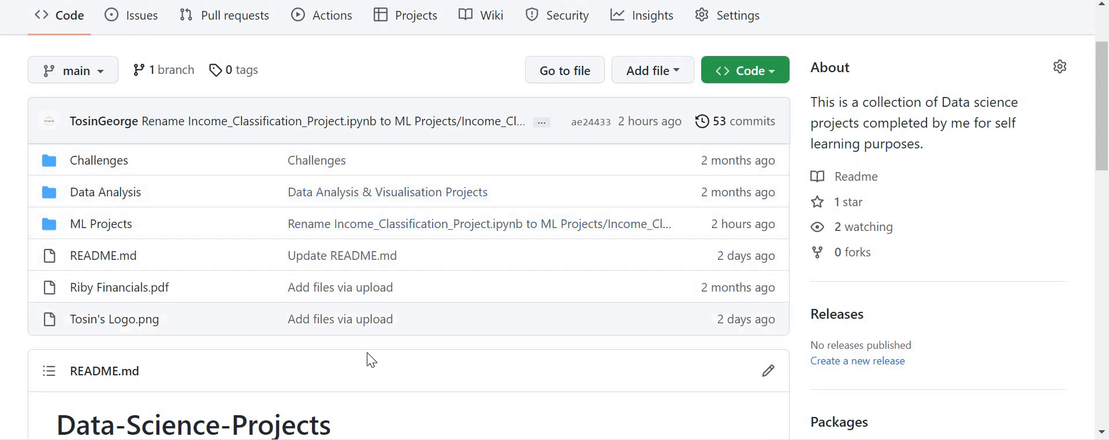
# Read the Data-Science-Projects README, covering its machine learning, data analysis and data visualization project entries.
pyautogui.scroll(-3, 368, 354)
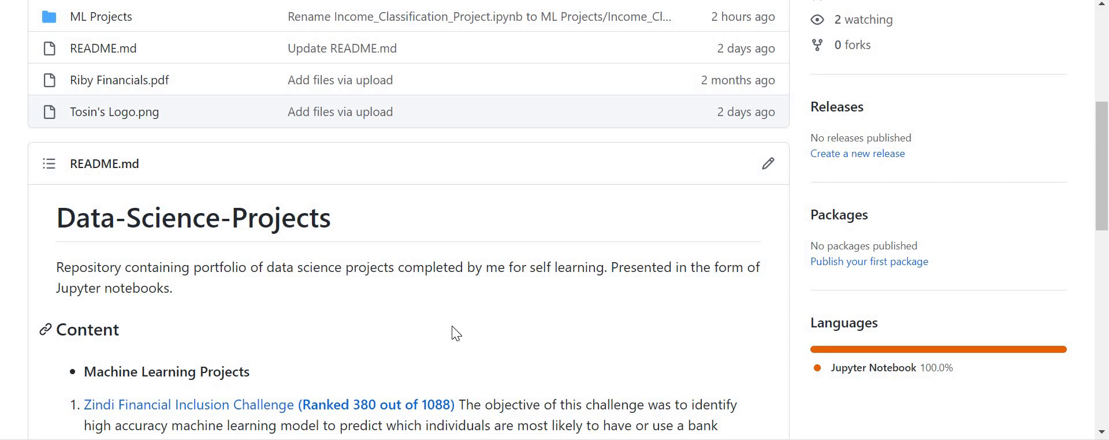
pyautogui.scroll(-5, 453, 327)
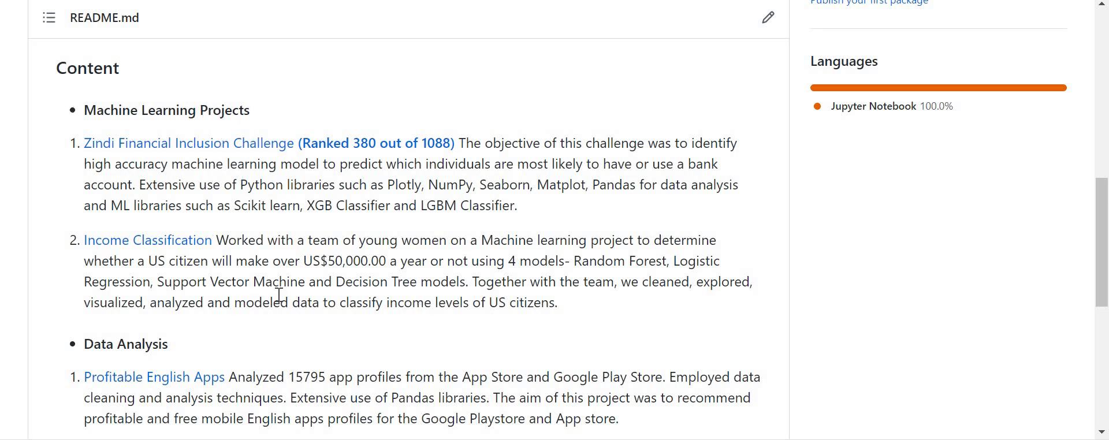
pyautogui.scroll(-1, 279, 295)
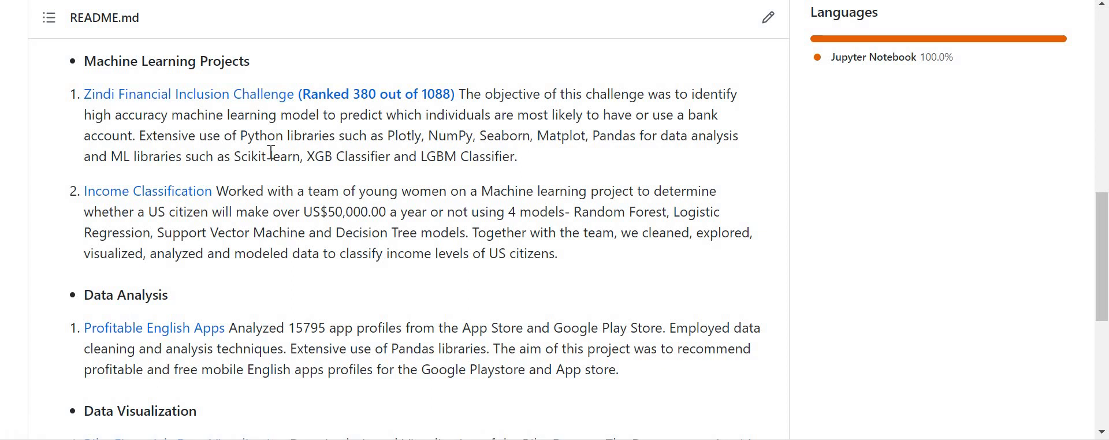
pyautogui.scroll(-2, 252, 142)
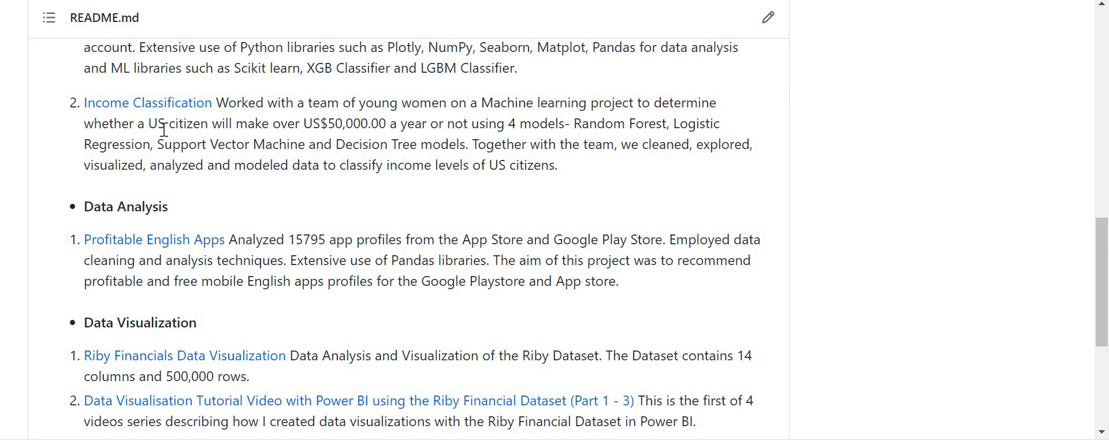
pyautogui.scroll(-1, 164, 130)
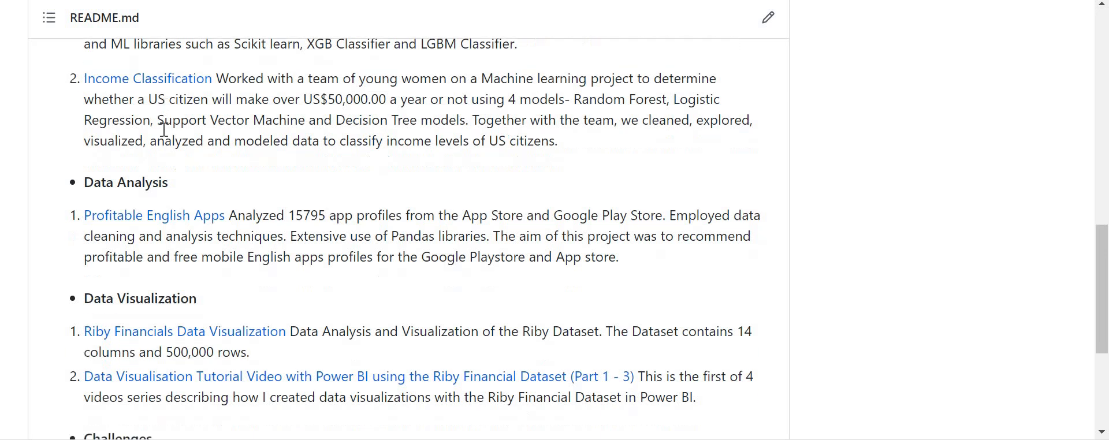
# Read the remaining README project entries through Challenges, open the Power BI tutorial video link, and return to the repository.
pyautogui.scroll(1, 210, 136)
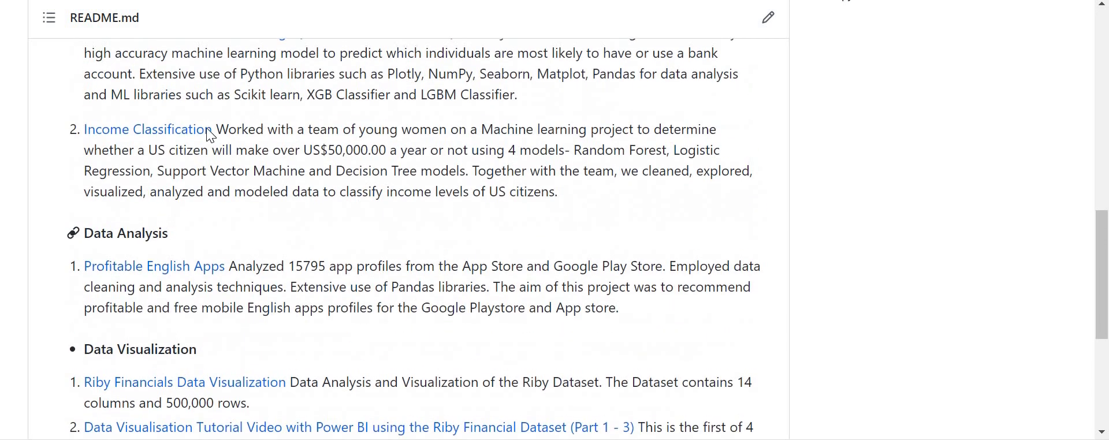
pyautogui.scroll(-1, 188, 164)
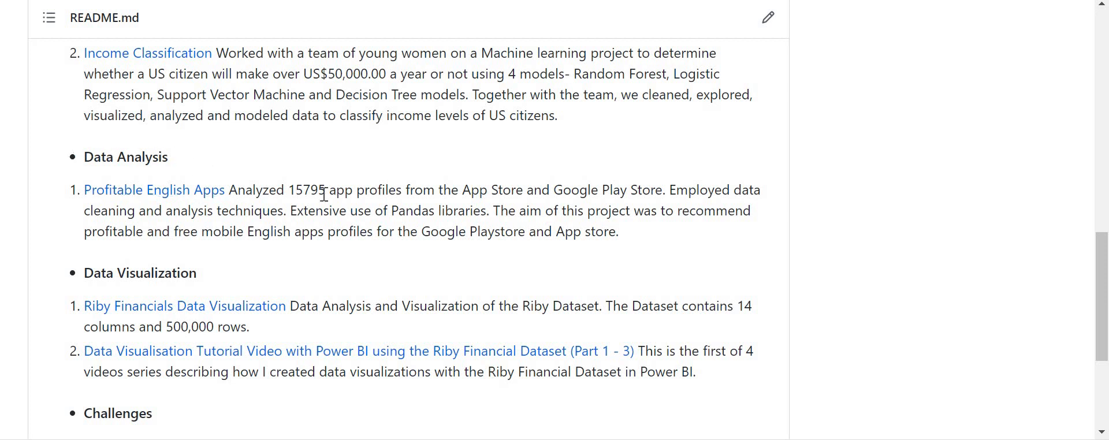
pyautogui.scroll(-2, 252, 162)
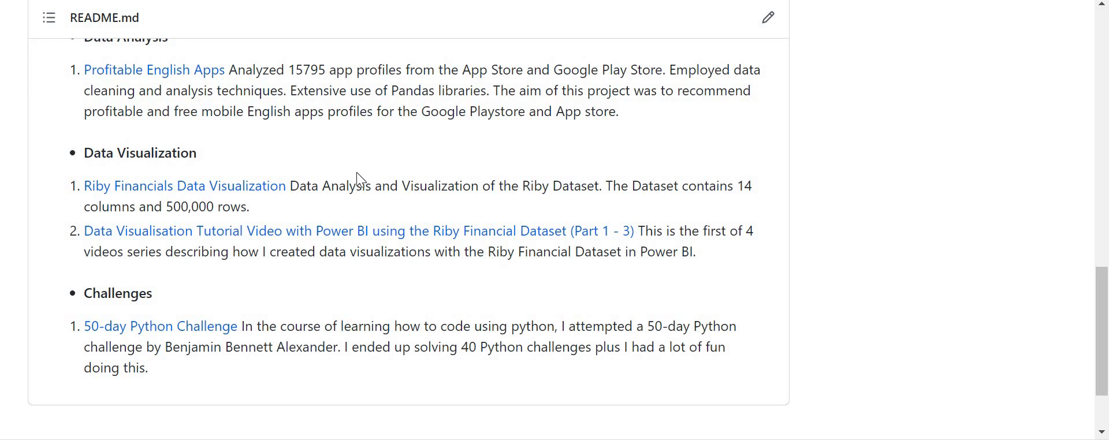
pyautogui.scroll(-2, 397, 206)
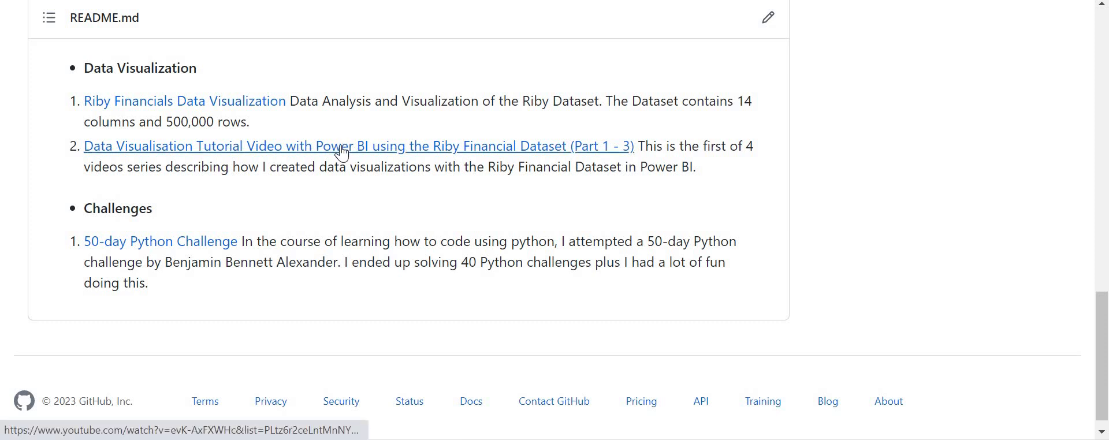
pyautogui.click(321, 149)
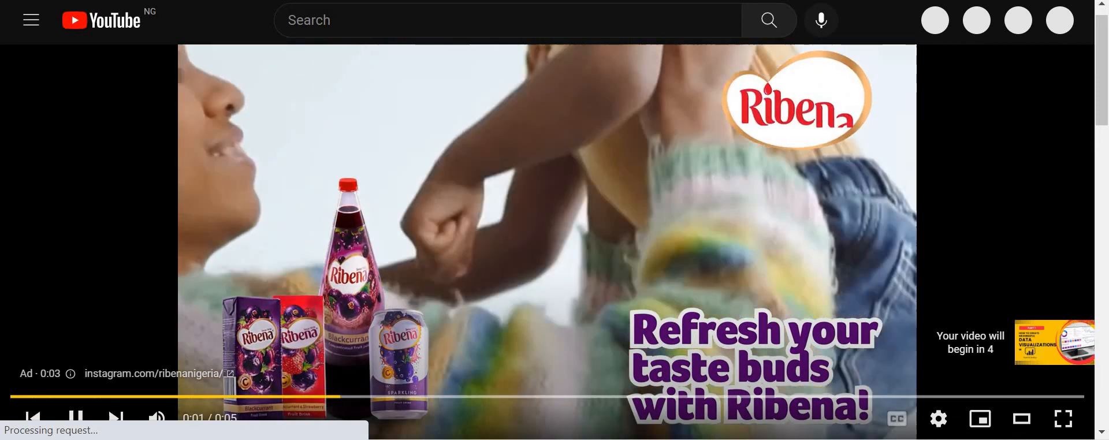
pyautogui.hotkey('alt', 'Left')
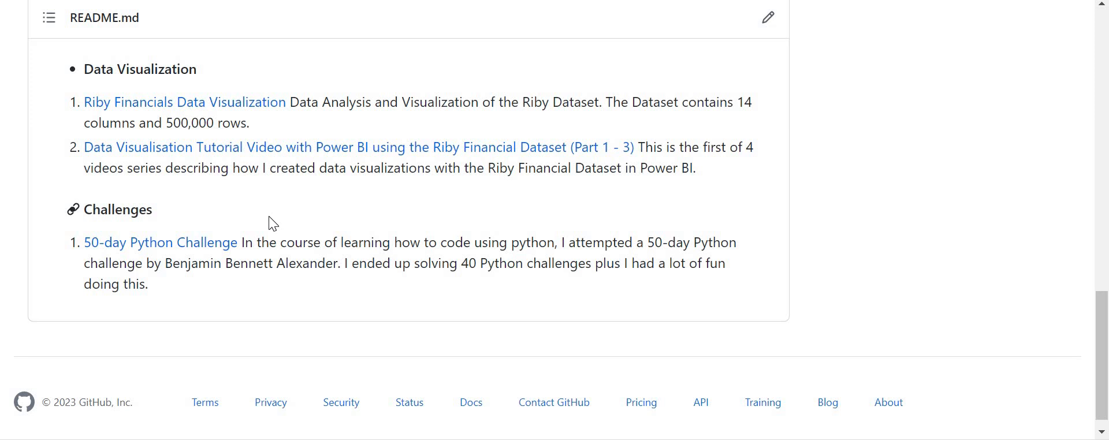
# Review the Data-Science-Projects folders and files again, comparing them with the README's sections down to Challenges.
pyautogui.scroll(6, 273, 223)
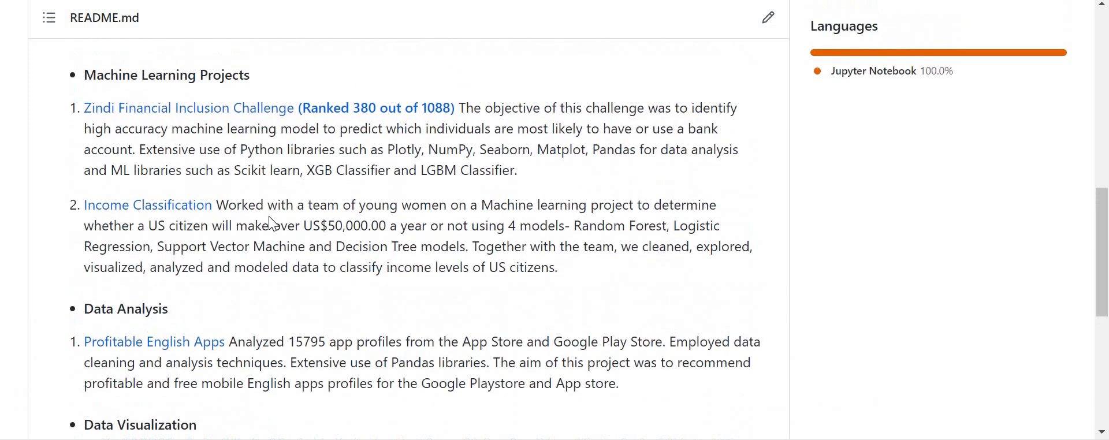
pyautogui.scroll(5, 270, 217)
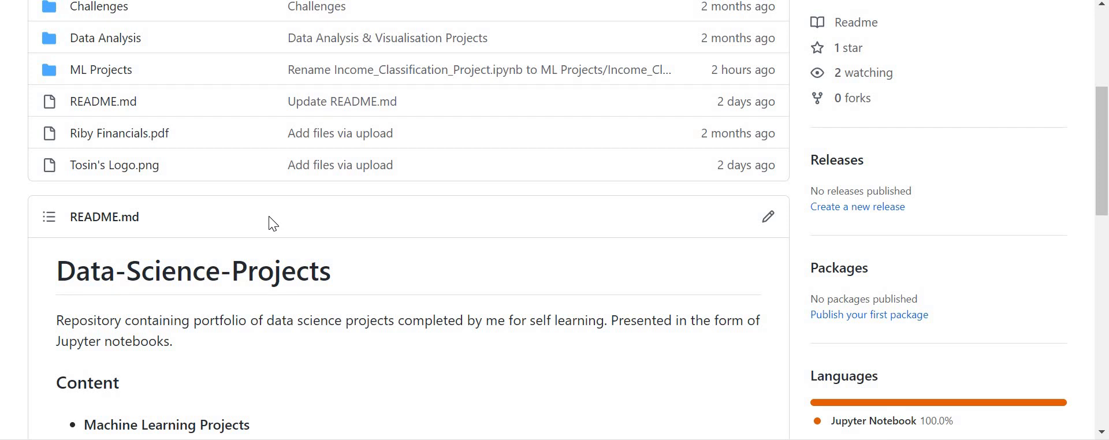
pyautogui.scroll(3, 271, 222)
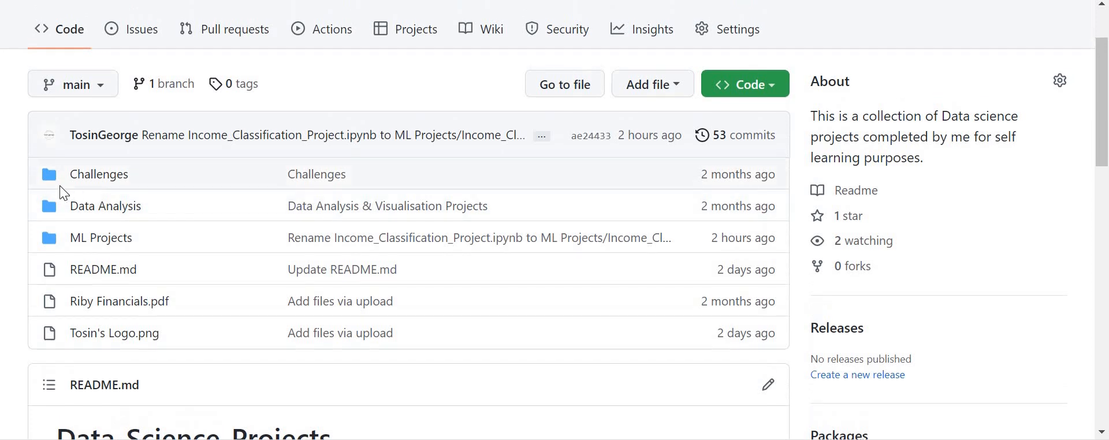
pyautogui.scroll(-3, 238, 350)
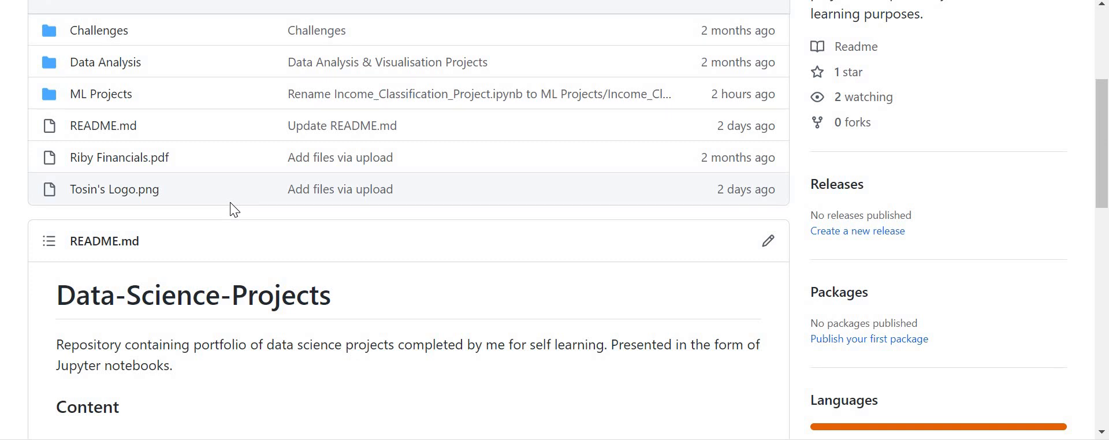
pyautogui.scroll(-10, 231, 204)
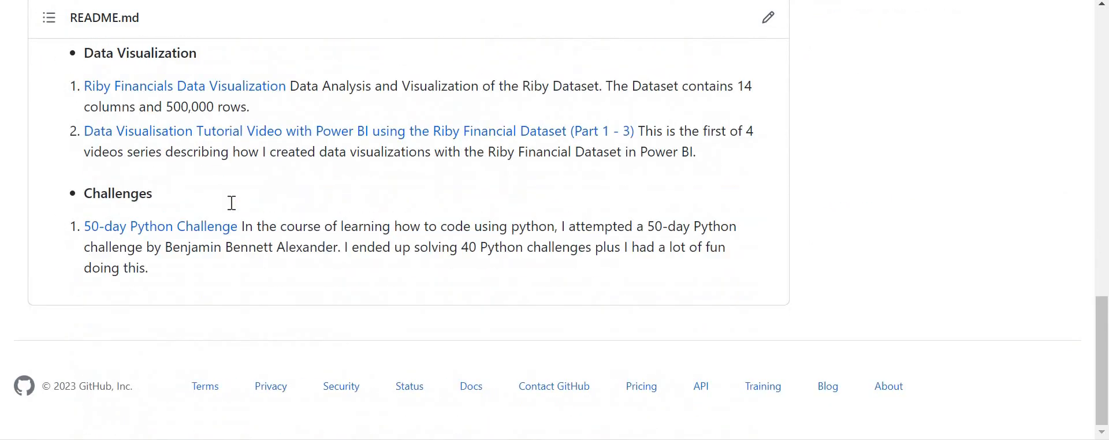
pyautogui.scroll(10, 230, 203)
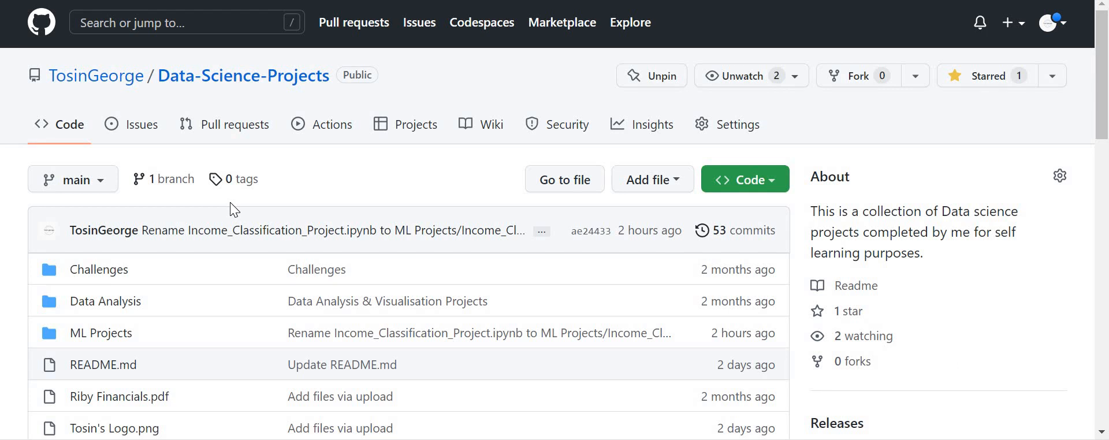
# Start a new repository from the profile's repository list and choose the personal account as its owner.
pyautogui.click(102, 80)
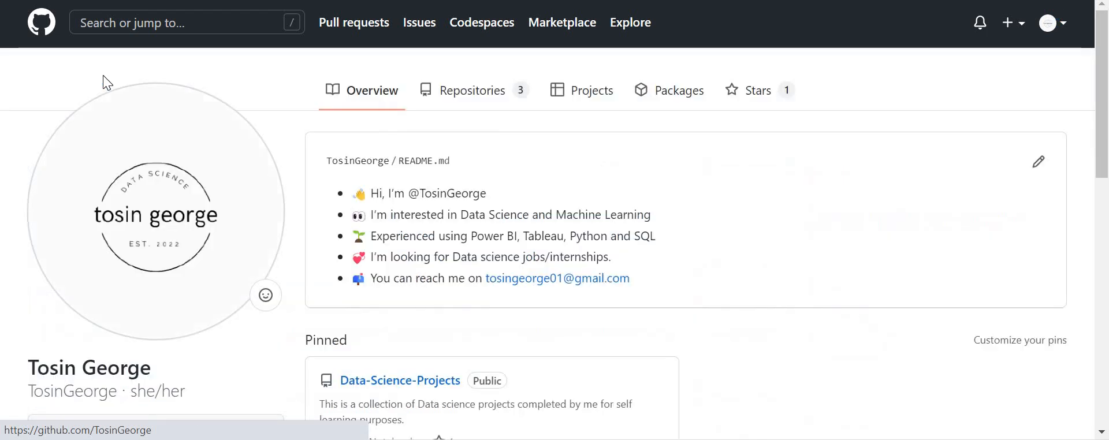
pyautogui.click(452, 98)
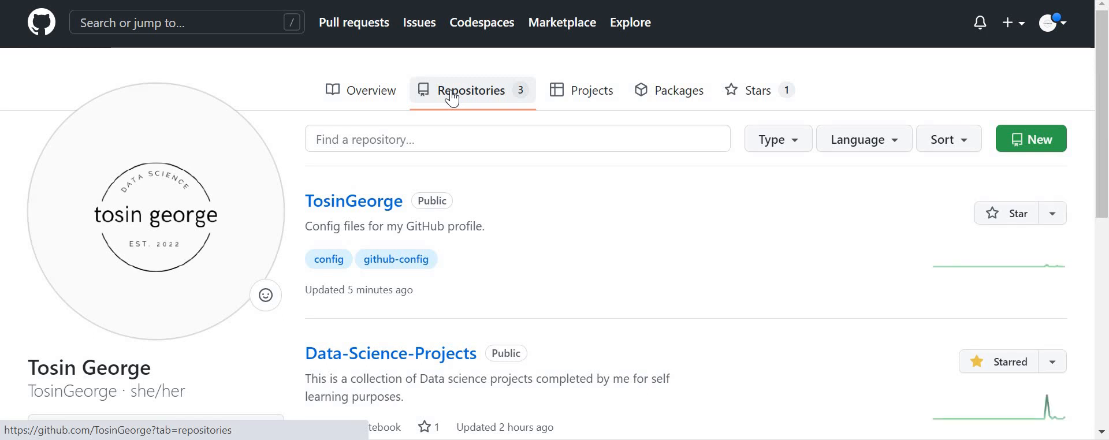
pyautogui.click(1043, 140)
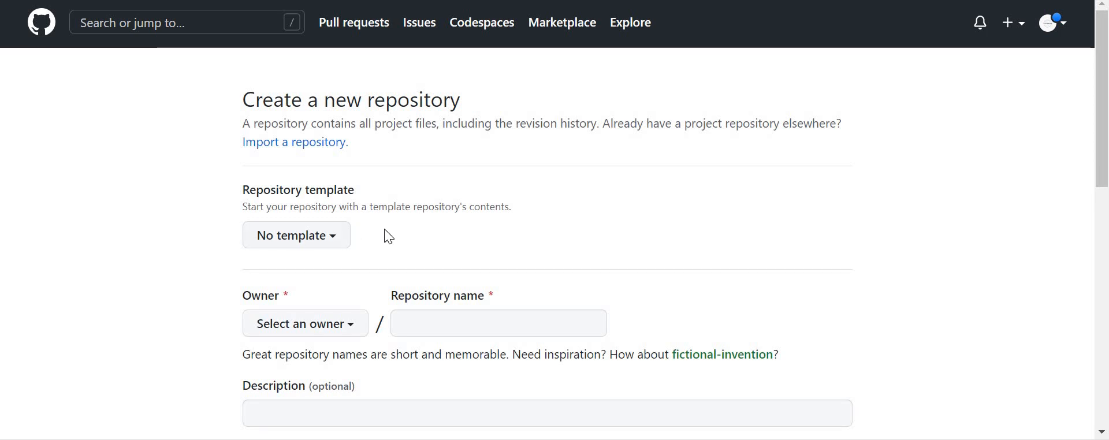
pyautogui.scroll(-1, 389, 236)
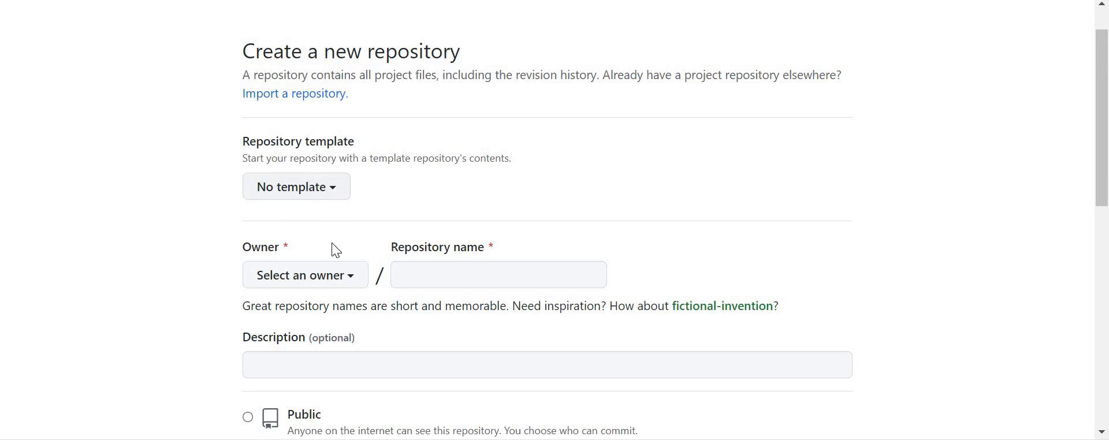
pyautogui.click(338, 282)
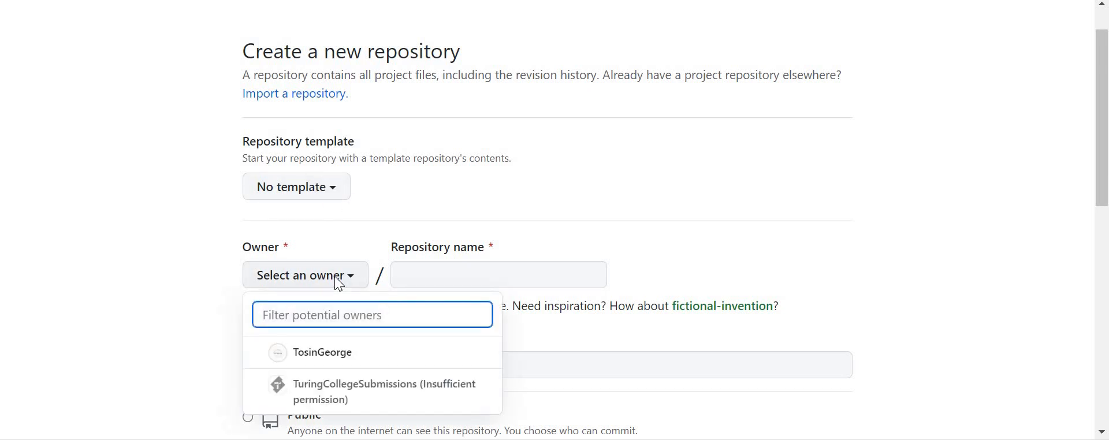
pyautogui.click(339, 355)
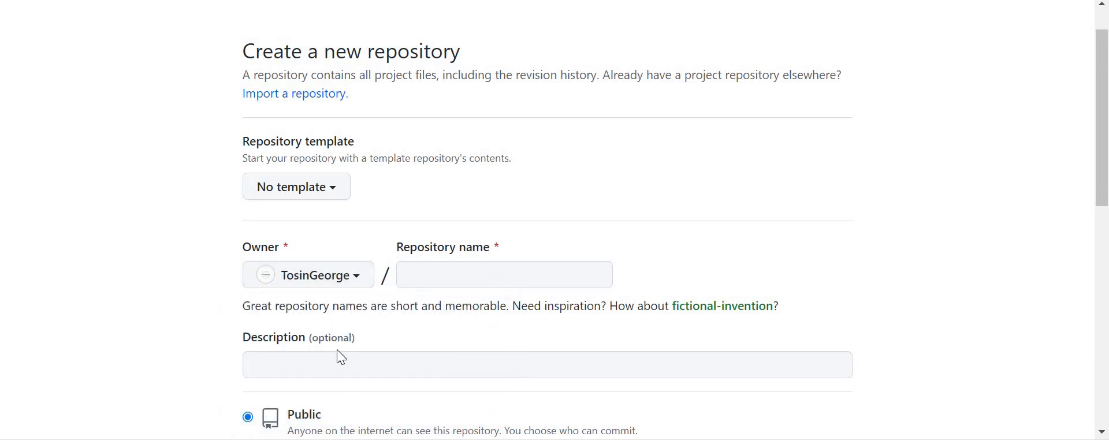
# Name the new repository "Projects" and enter the description "A collection of ny work".
pyautogui.click(447, 275)
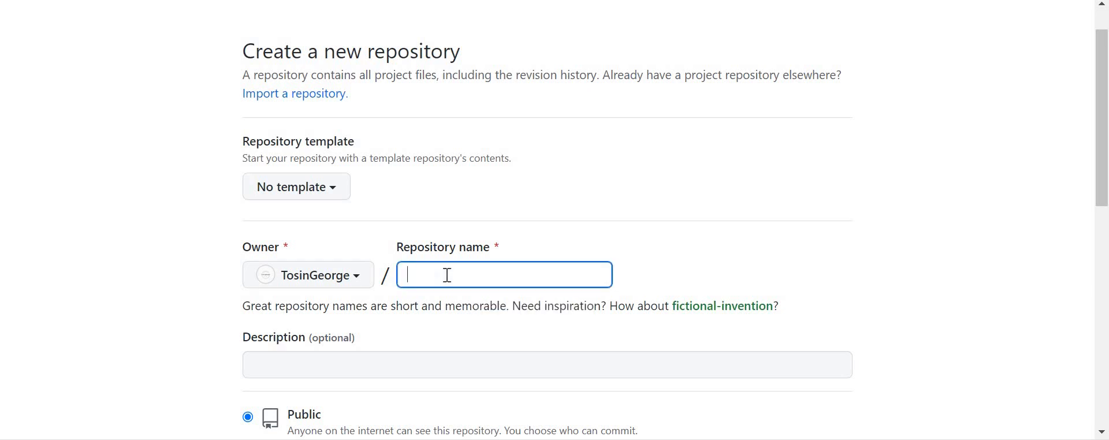
pyautogui.write('Projects')
pyautogui.scroll(-3, 376, 275)
pyautogui.click(403, 270)
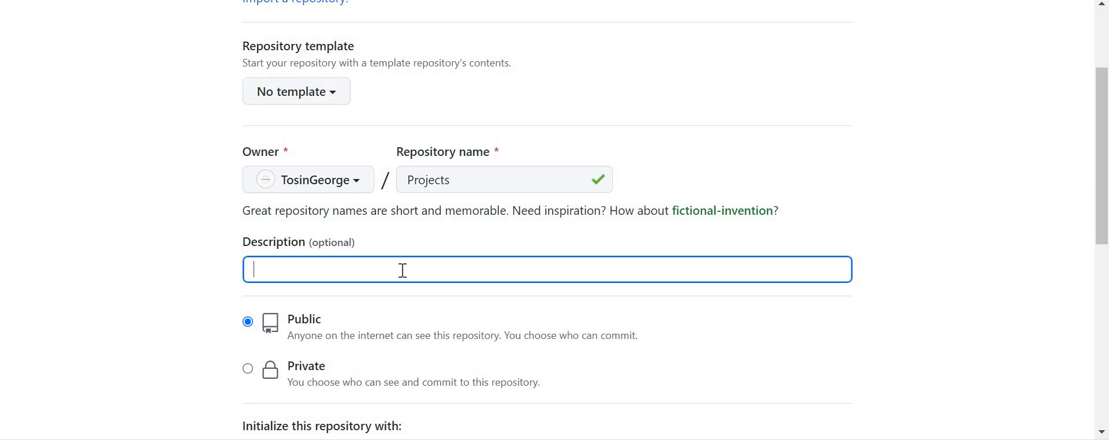
pyautogui.write('A collection of ')
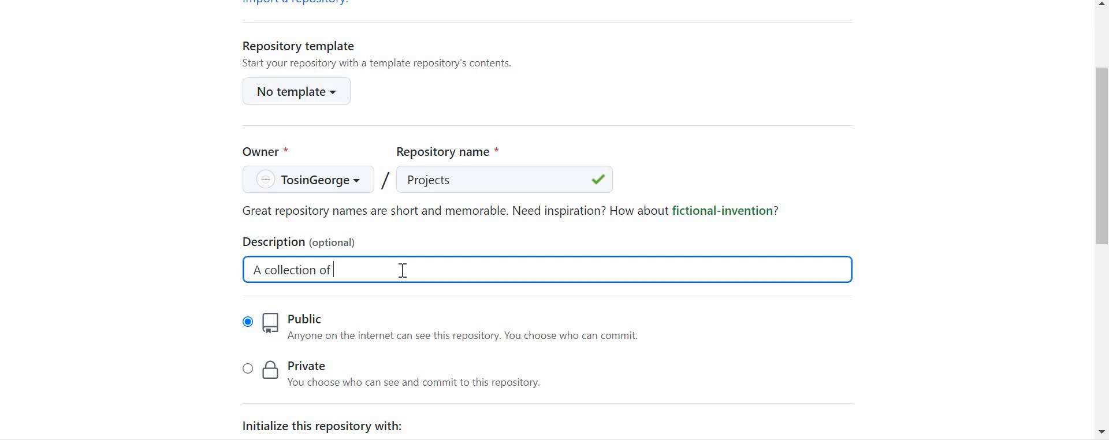
pyautogui.write('ny work')
# Include a README file in the initialization and create the public repository.
pyautogui.scroll(-3, 403, 270)
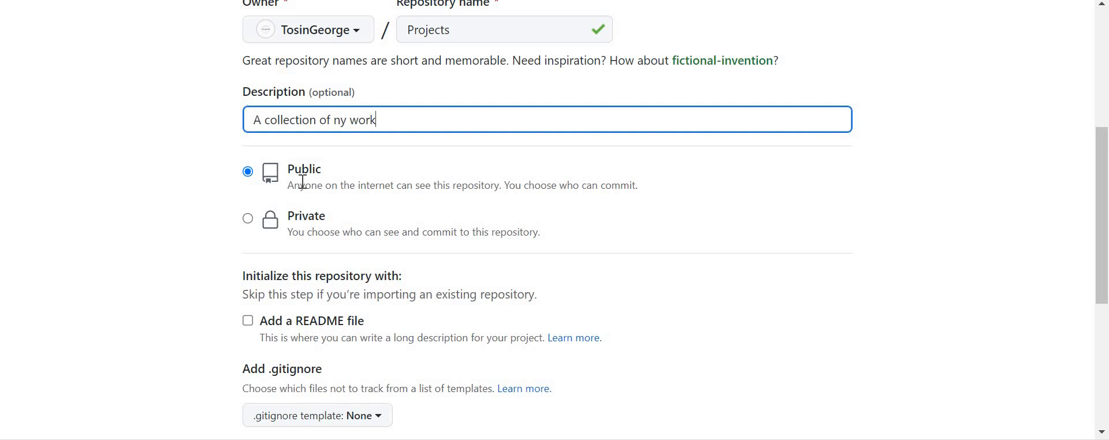
pyautogui.scroll(-2, 303, 183)
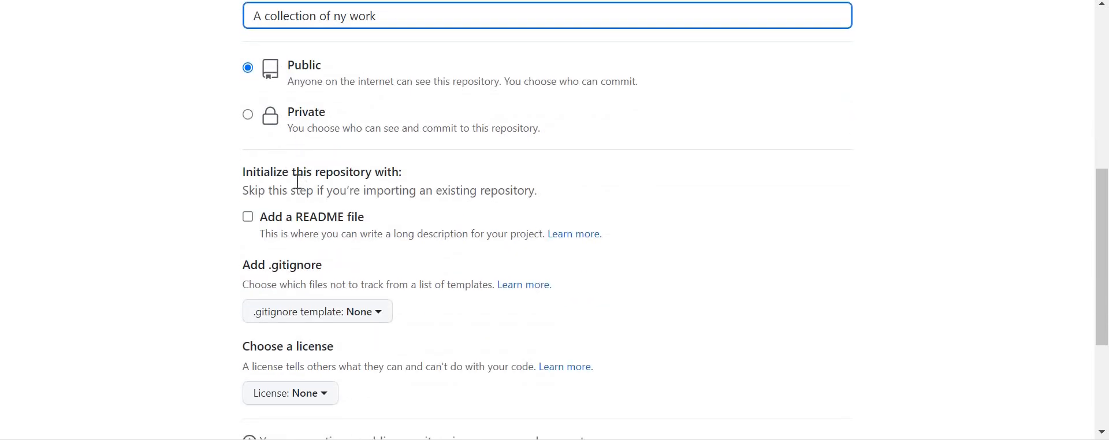
pyautogui.click(249, 218)
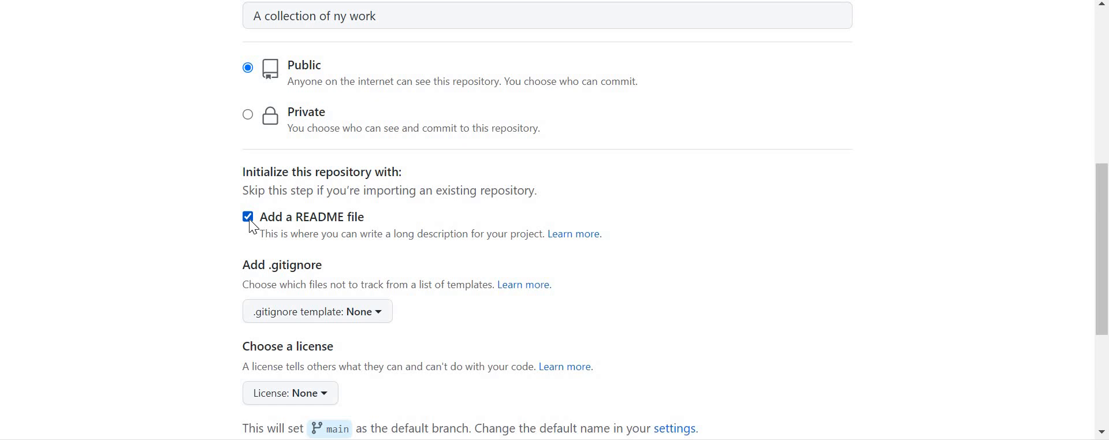
pyautogui.scroll(-4, 253, 227)
pyautogui.scroll(3, 546, 227)
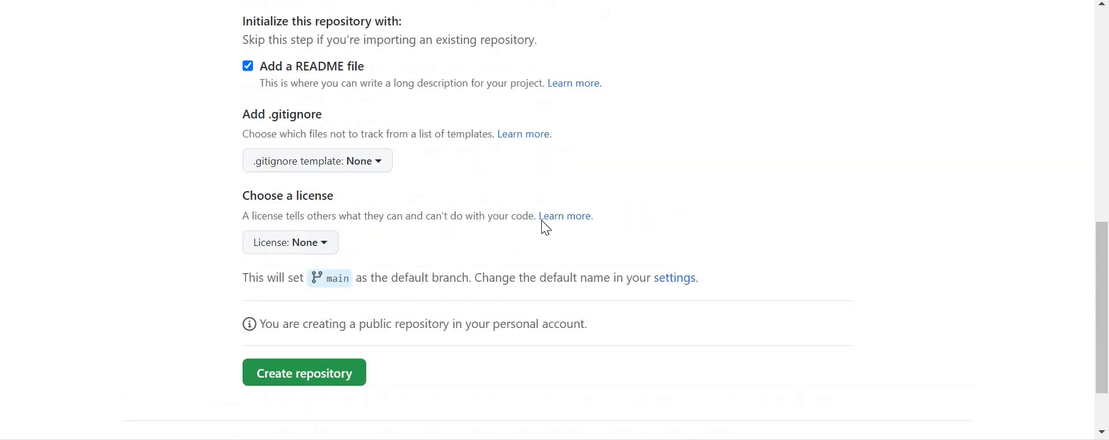
pyautogui.scroll(-3, 546, 227)
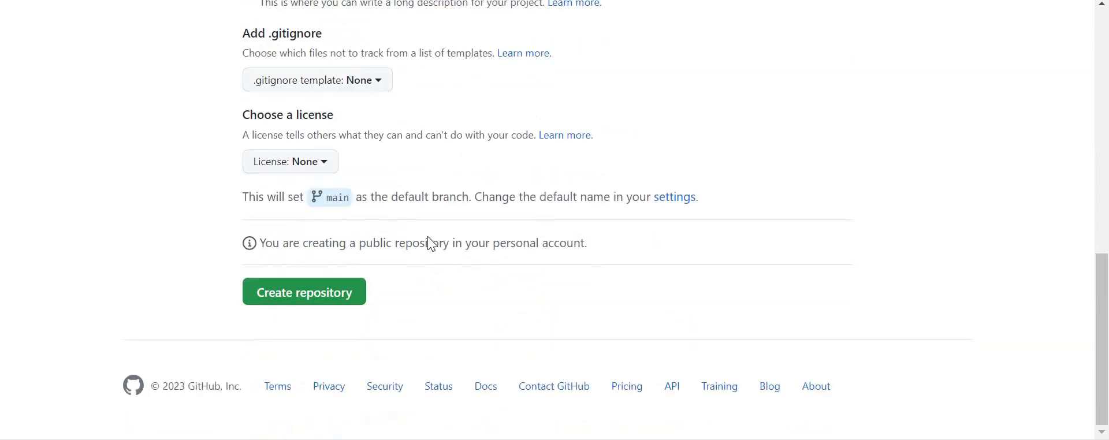
pyautogui.click(296, 305)
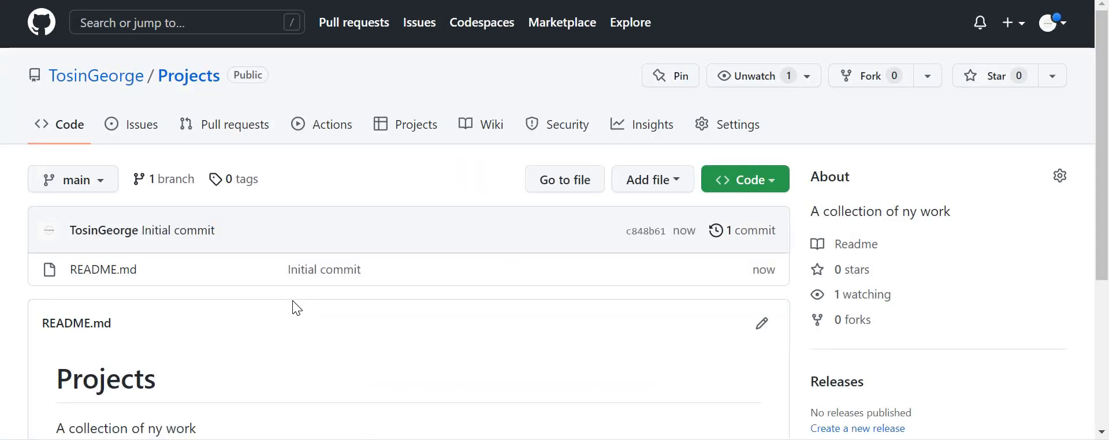
# Add the Profitable_Mobile_English_Apps notebook from the computer to the file upload for the Projects repository.
pyautogui.scroll(-3, 293, 302)
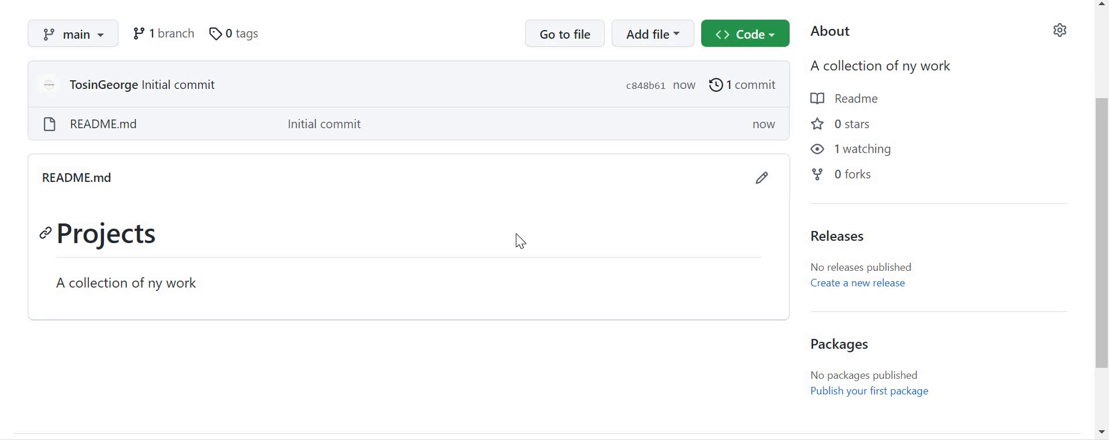
pyautogui.scroll(3, 516, 234)
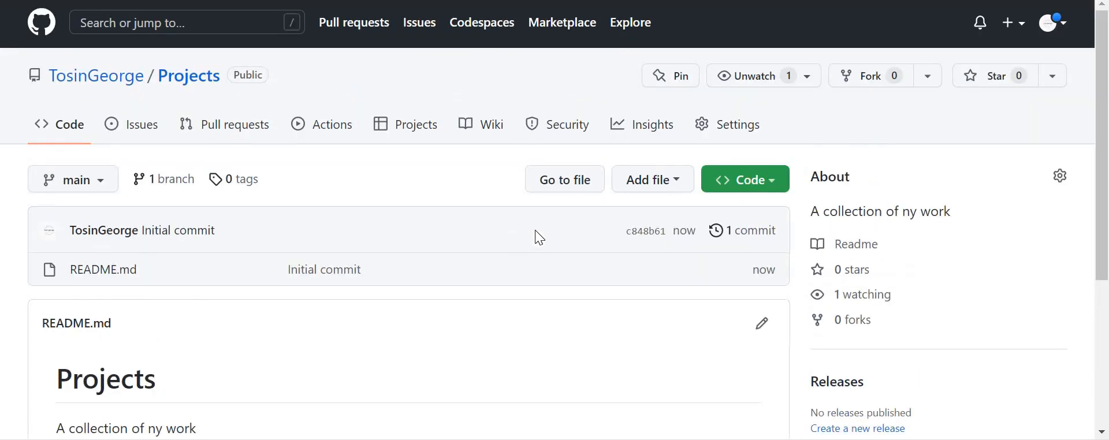
pyautogui.click(677, 181)
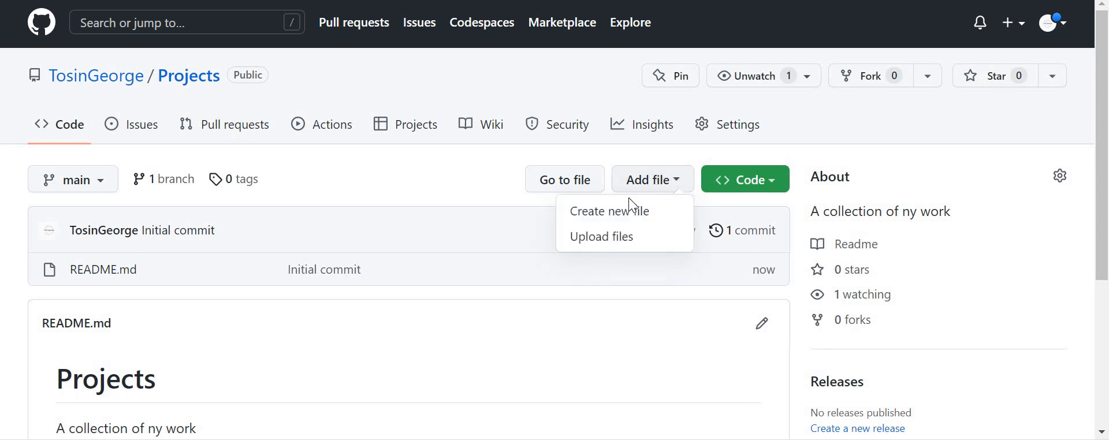
pyautogui.click(614, 243)
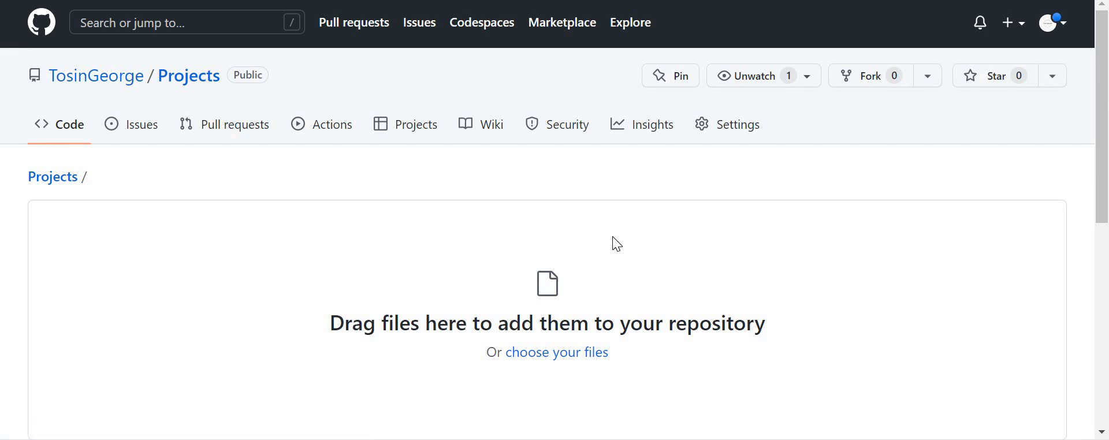
pyautogui.scroll(-3, 613, 237)
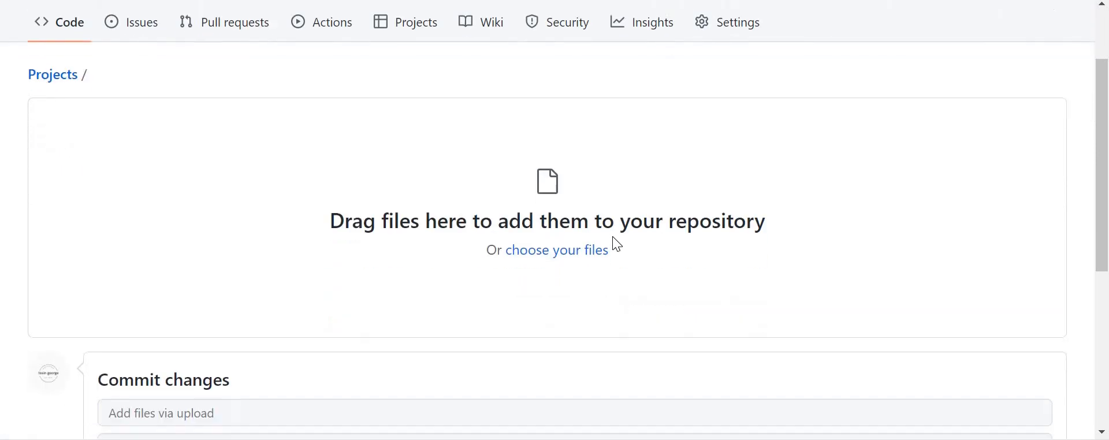
pyautogui.click(564, 216)
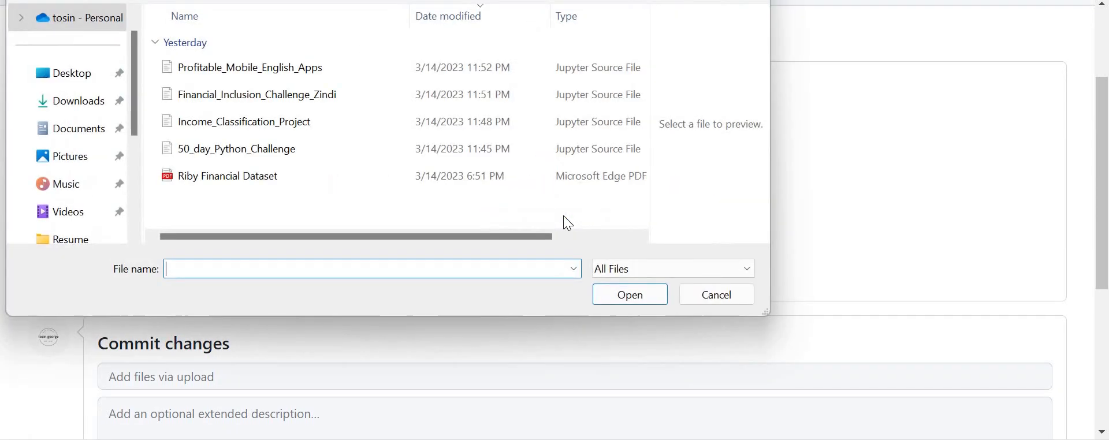
pyautogui.click(291, 67)
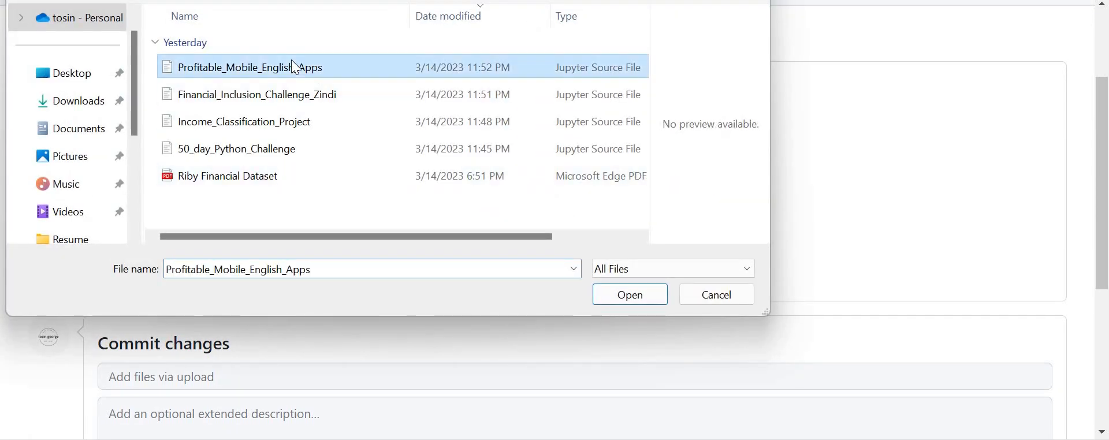
pyautogui.click(630, 296)
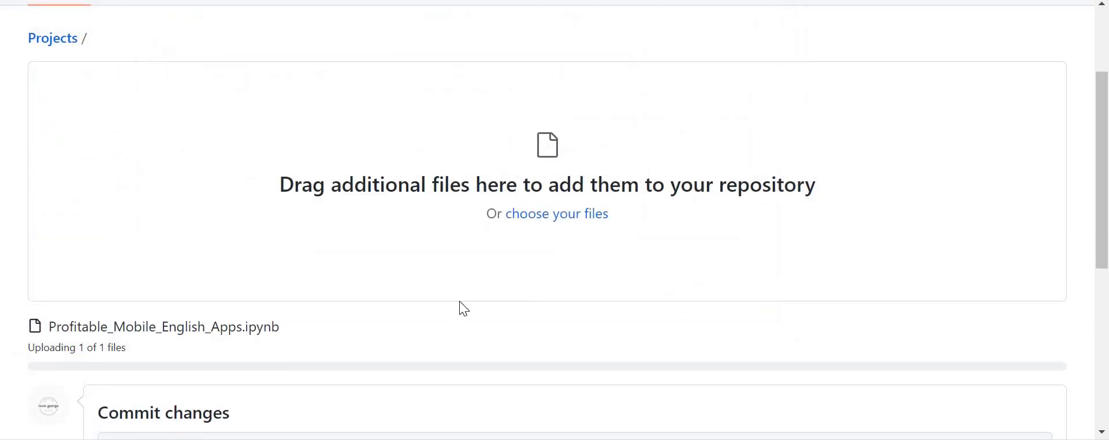
# Commit the uploaded Profitable_Mobile_English_Apps notebook directly to the main branch with the message "DA Project".
pyautogui.scroll(-3, 460, 301)
pyautogui.scroll(-3, 461, 301)
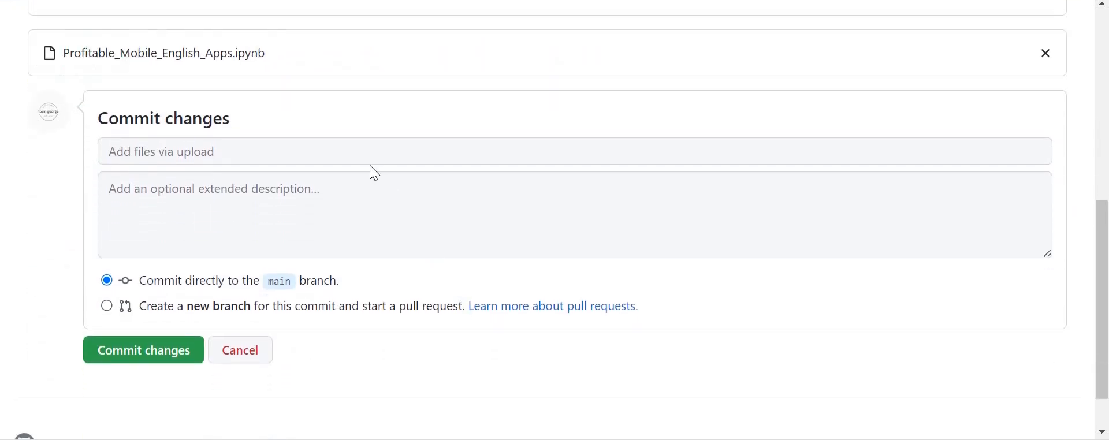
pyautogui.click(355, 152)
pyautogui.write('D')
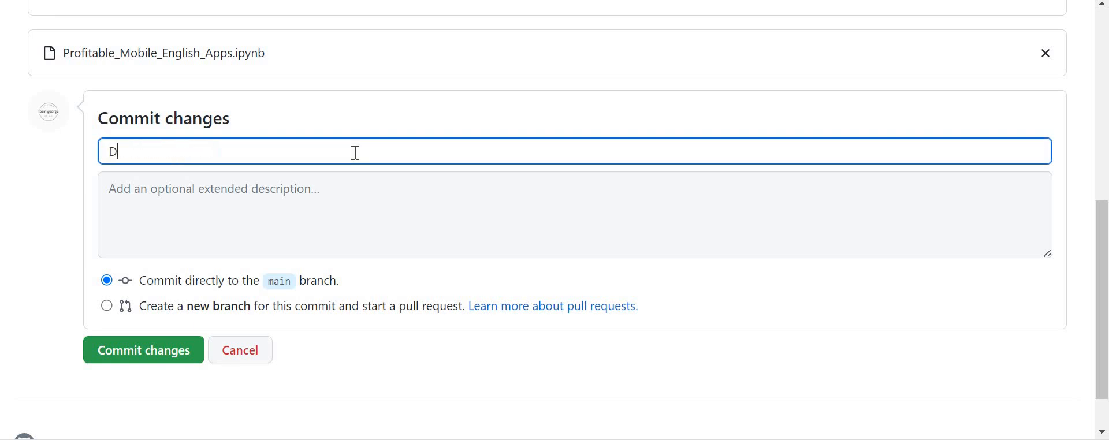
pyautogui.write('ata An')
pyautogui.press('BackSpace')
pyautogui.press('BackSpace')
pyautogui.press('BackSpace')
pyautogui.press('BackSpace')
pyautogui.press('BackSpace')
pyautogui.press('BackSpace')
pyautogui.write('A Project')
pyautogui.click(154, 355)
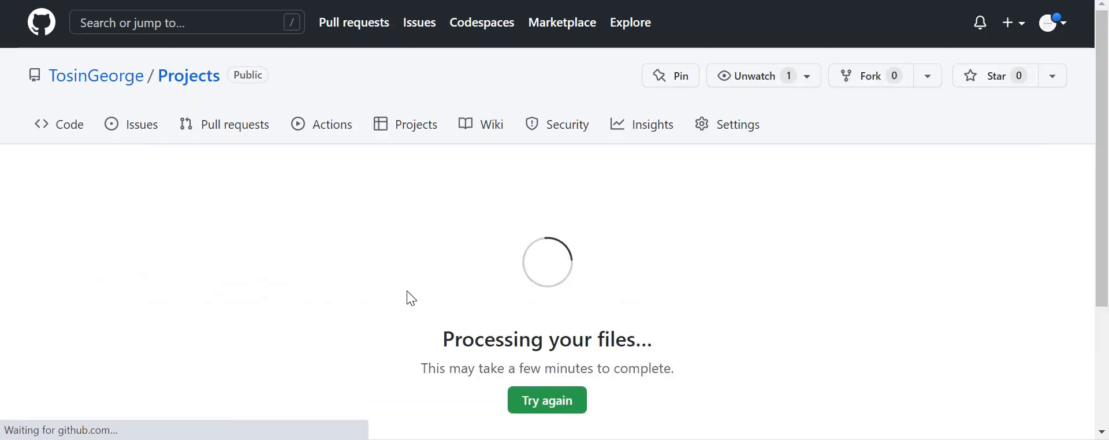
# Start another file upload in the Projects repository and add the Financial_Inclusion_Challenge_Zindi notebook from the computer.
pyautogui.scroll(-1, 382, 272)
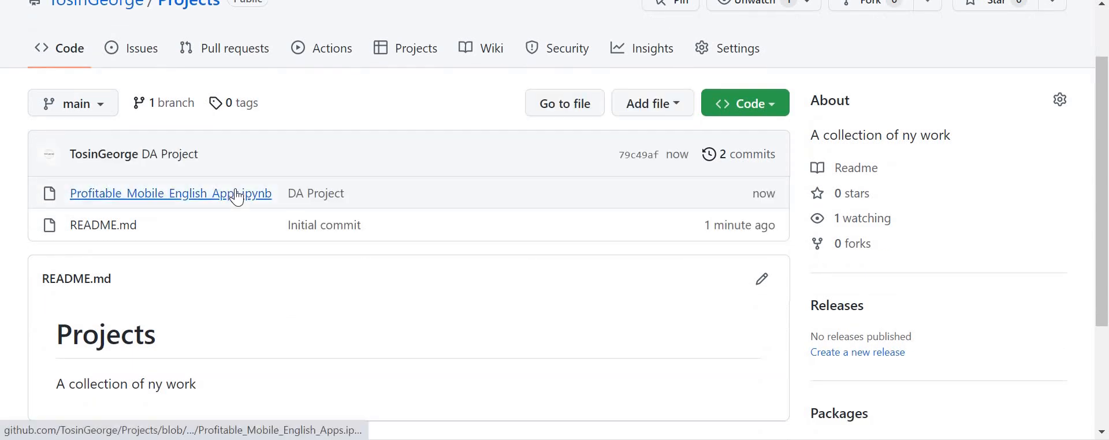
pyautogui.click(677, 104)
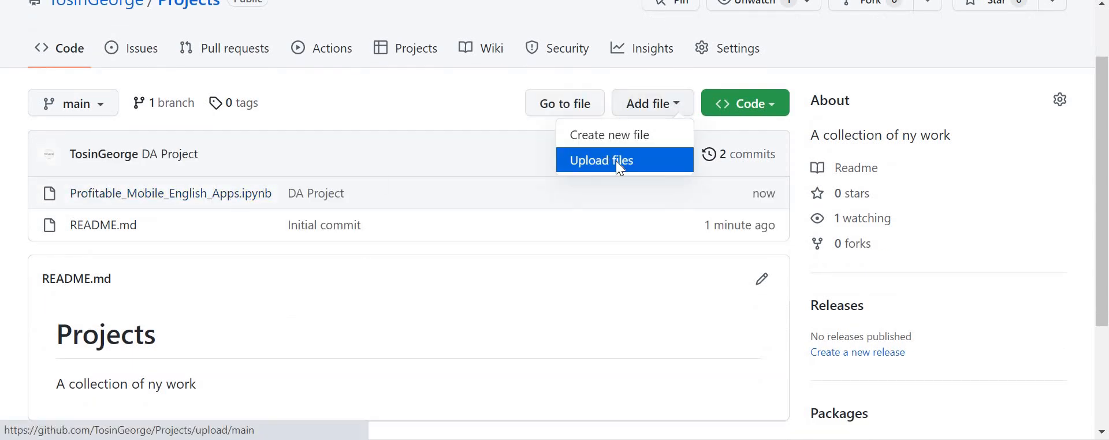
pyautogui.click(615, 161)
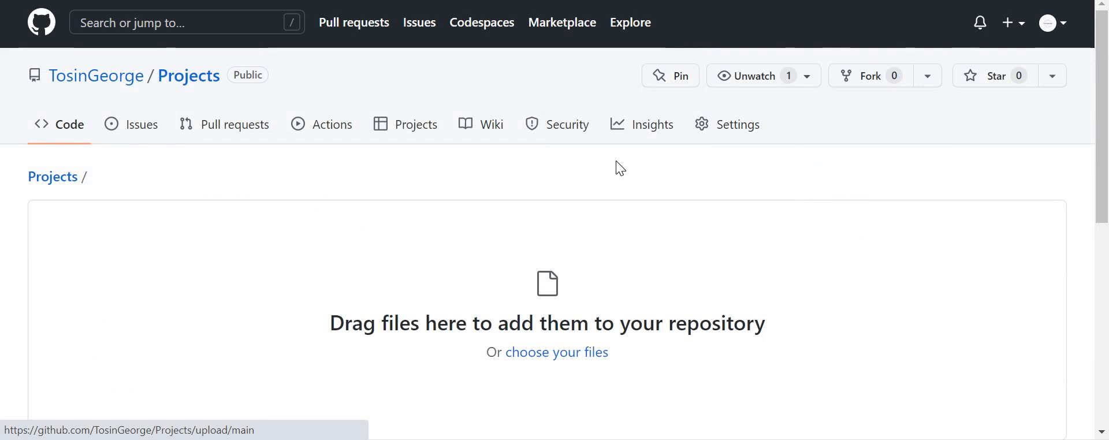
pyautogui.click(568, 351)
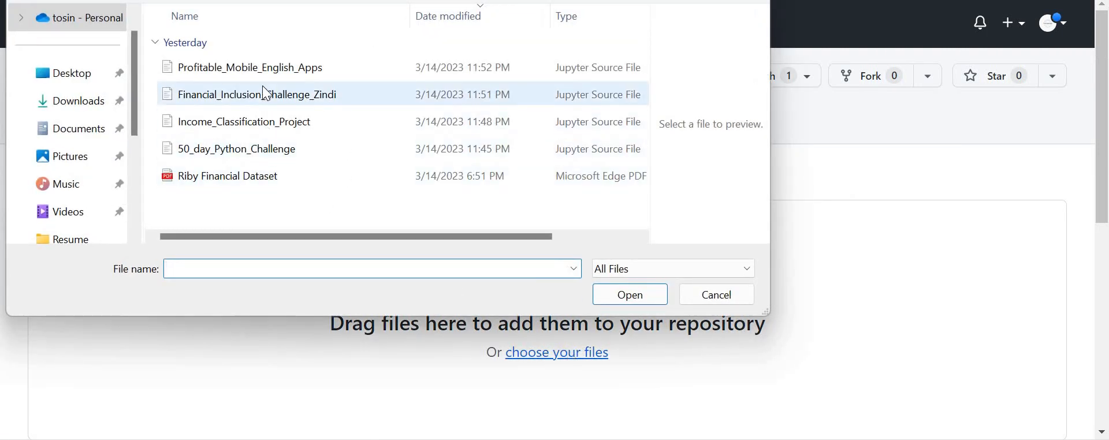
pyautogui.click(264, 93)
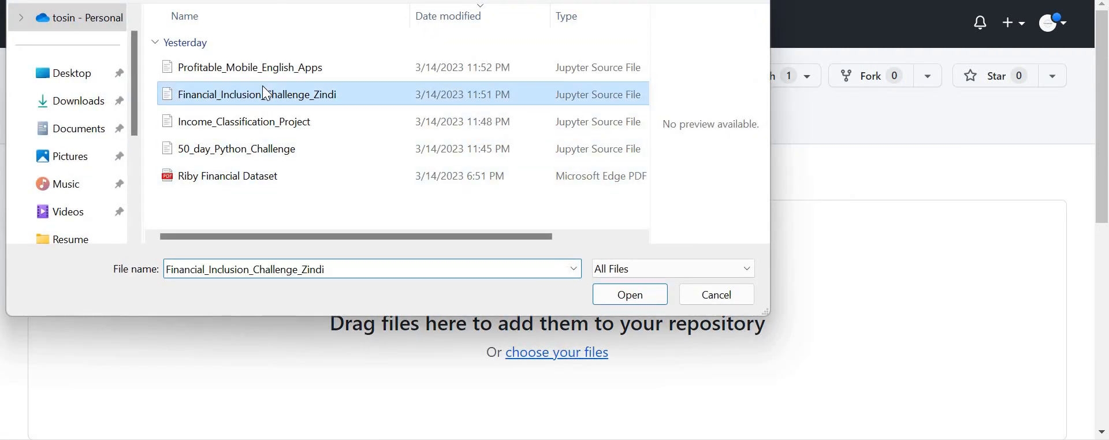
pyautogui.click(625, 304)
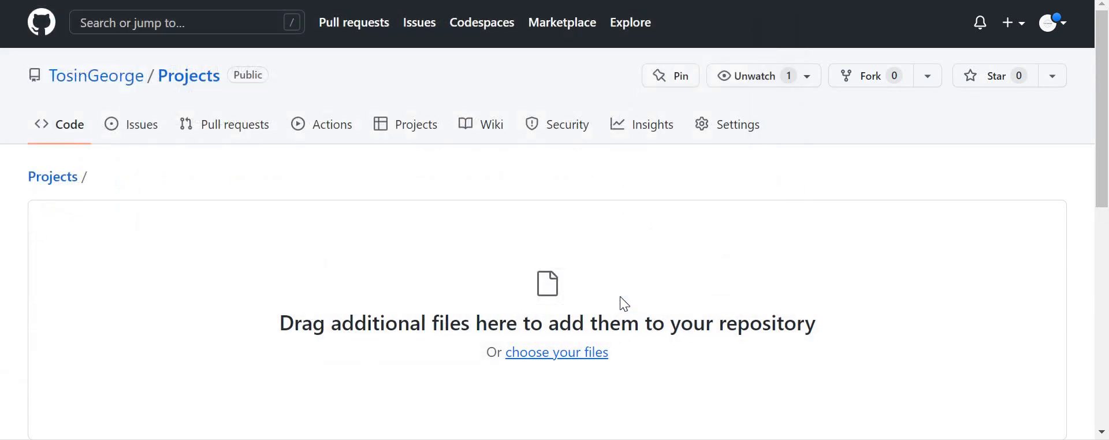
# Commit the Financial_Inclusion_Challenge_Zindi notebook to the main branch with the message "ML Project".
pyautogui.scroll(-1, 620, 297)
pyautogui.scroll(-5, 620, 298)
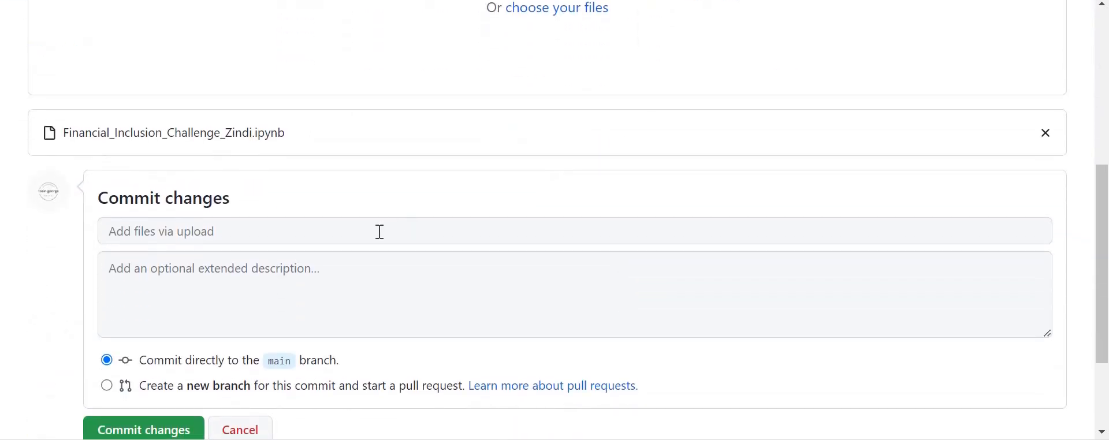
pyautogui.click(380, 231)
pyautogui.write('ML')
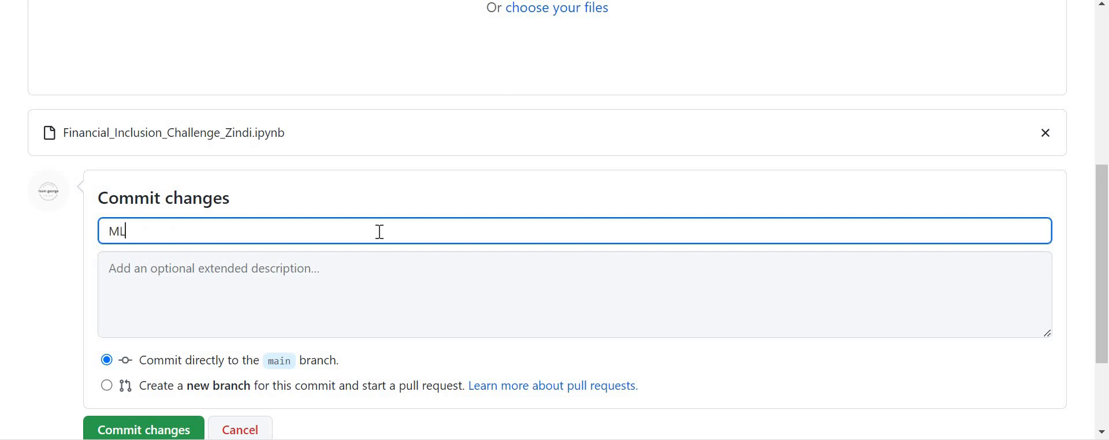
pyautogui.write(' Project')
pyautogui.scroll(-3, 144, 308)
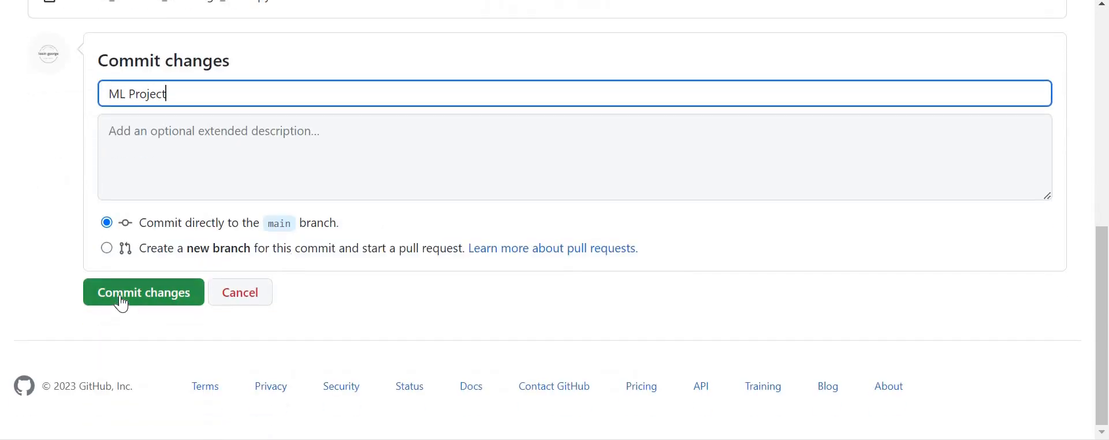
pyautogui.click(121, 303)
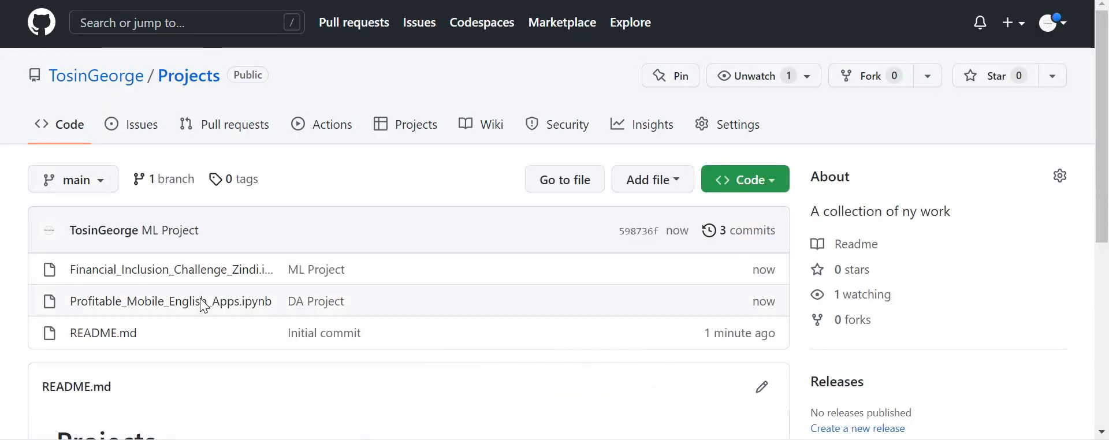
# Start a new file upload in the Projects repository and add the Income_Classification_Project notebook from the computer.
pyautogui.click(676, 180)
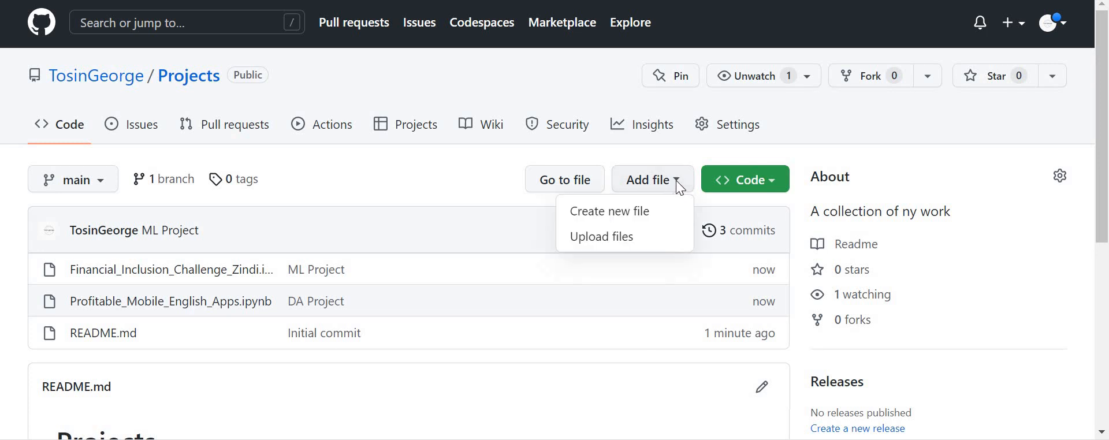
pyautogui.click(634, 250)
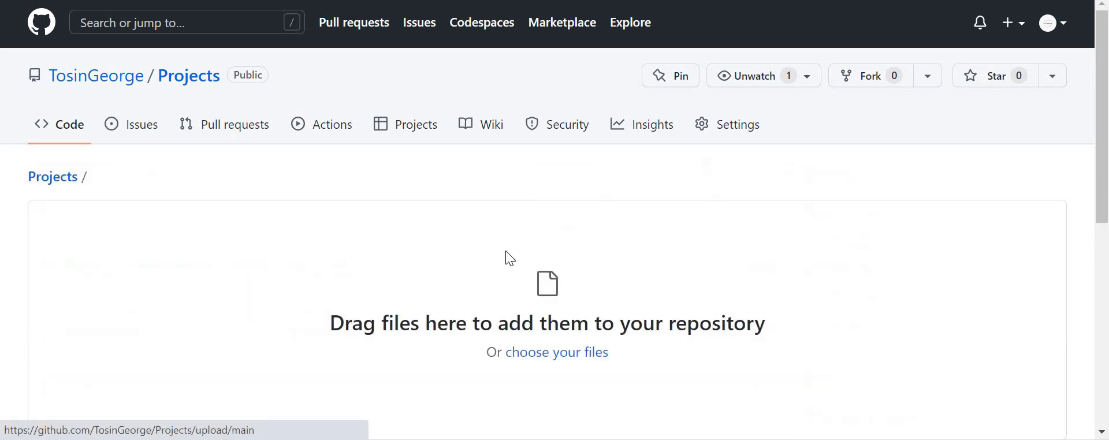
pyautogui.click(548, 354)
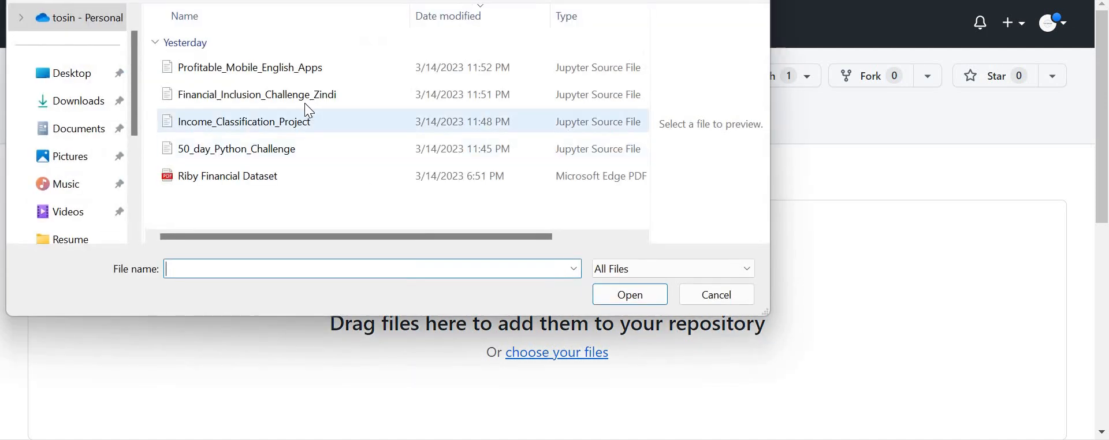
pyautogui.click(298, 123)
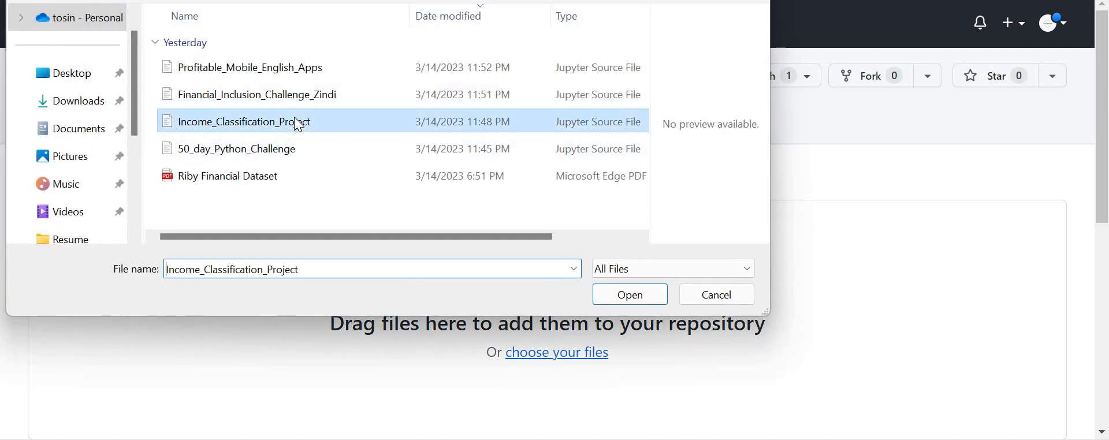
pyautogui.click(637, 304)
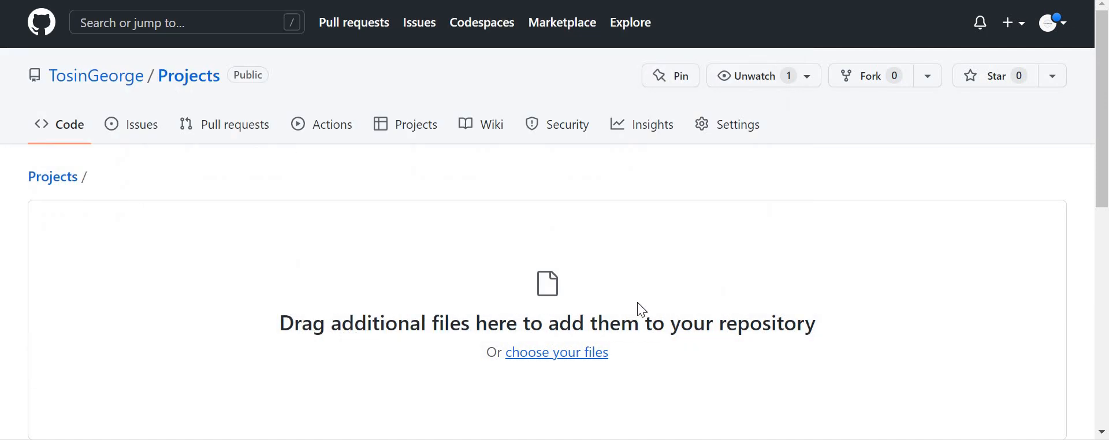
# Commit the Income_Classification_Project notebook to the main branch with the message "ML Project".
pyautogui.scroll(-5, 636, 303)
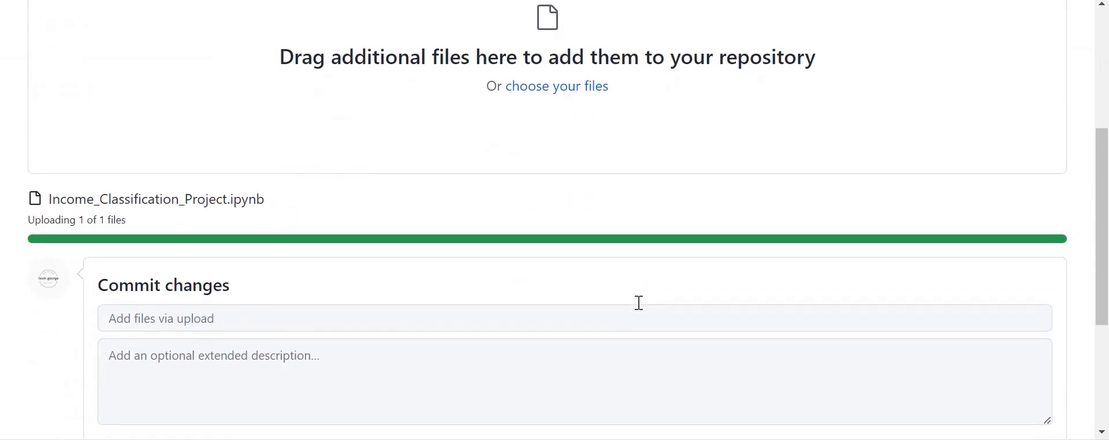
pyautogui.click(511, 306)
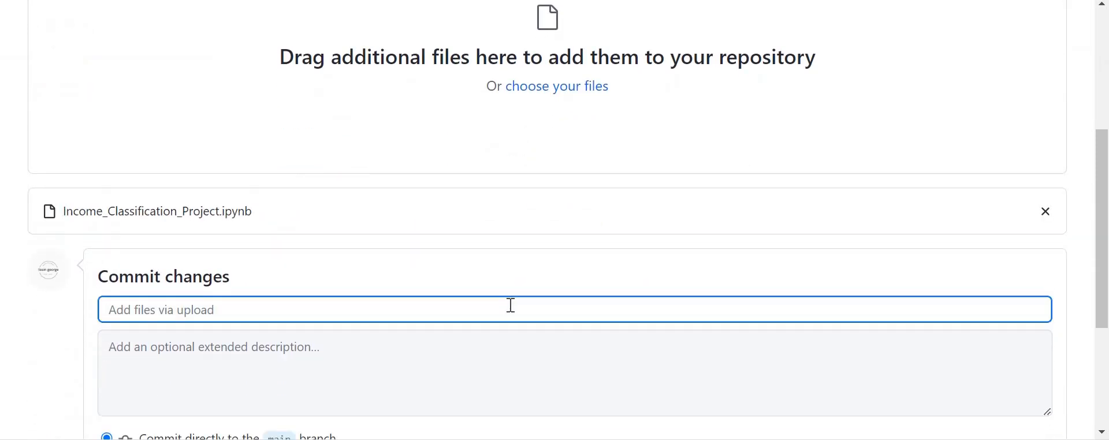
pyautogui.write('ML ')
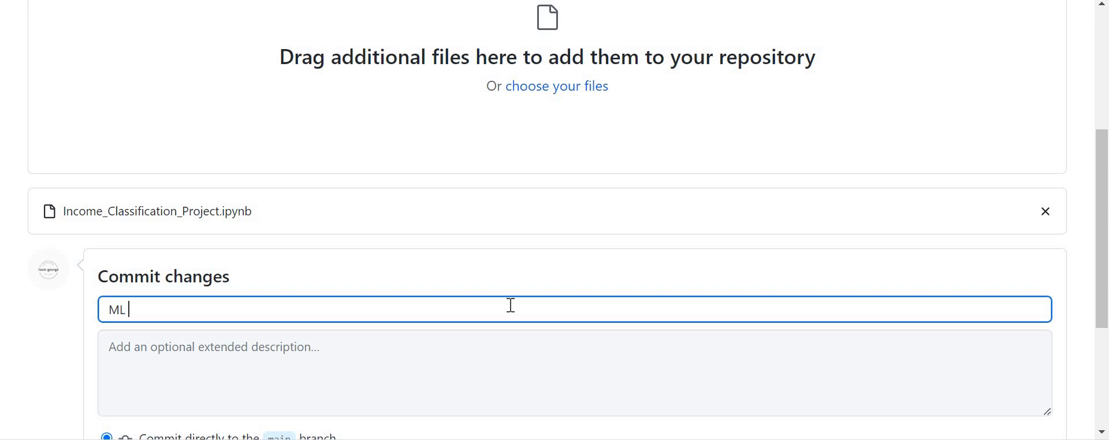
pyautogui.write('Project')
pyautogui.scroll(-3, 119, 318)
pyautogui.click(120, 342)
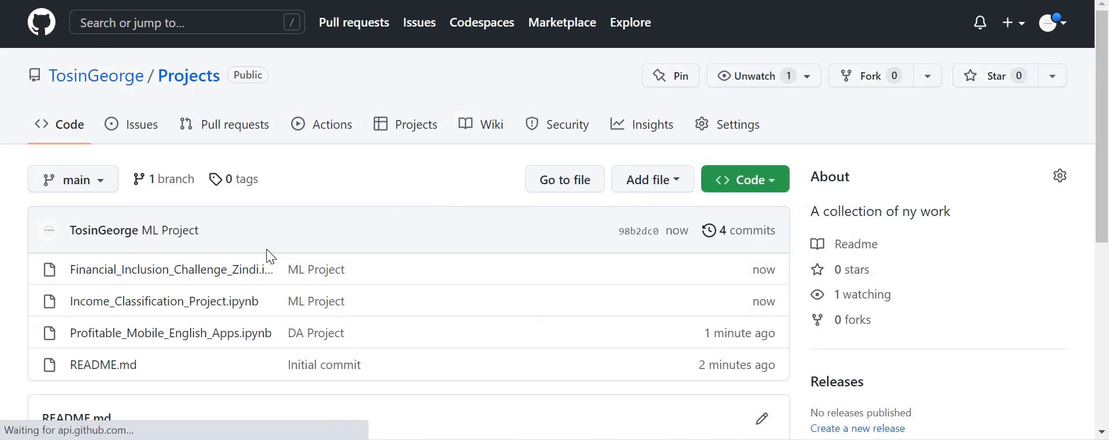
# Start a further file upload in the Projects repository and add the 50_day_Python_Challenge notebook from the computer.
pyautogui.click(682, 185)
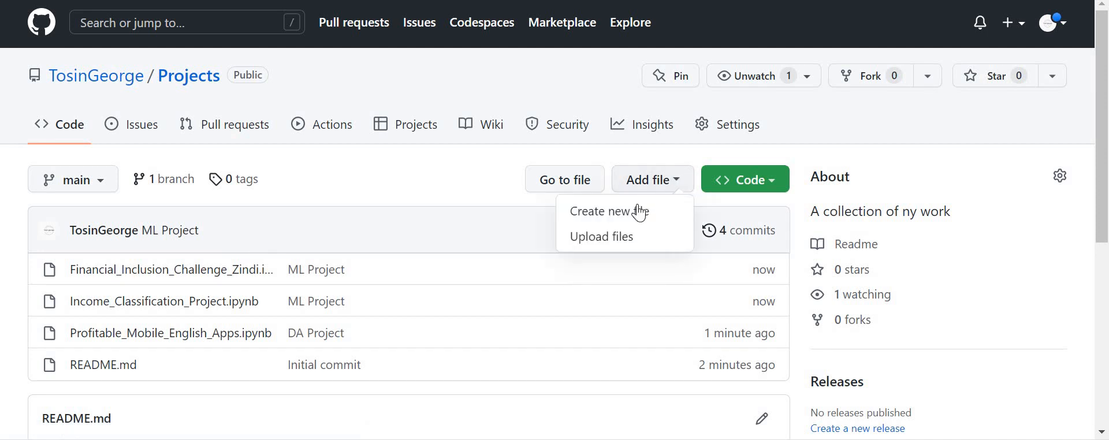
pyautogui.click(628, 238)
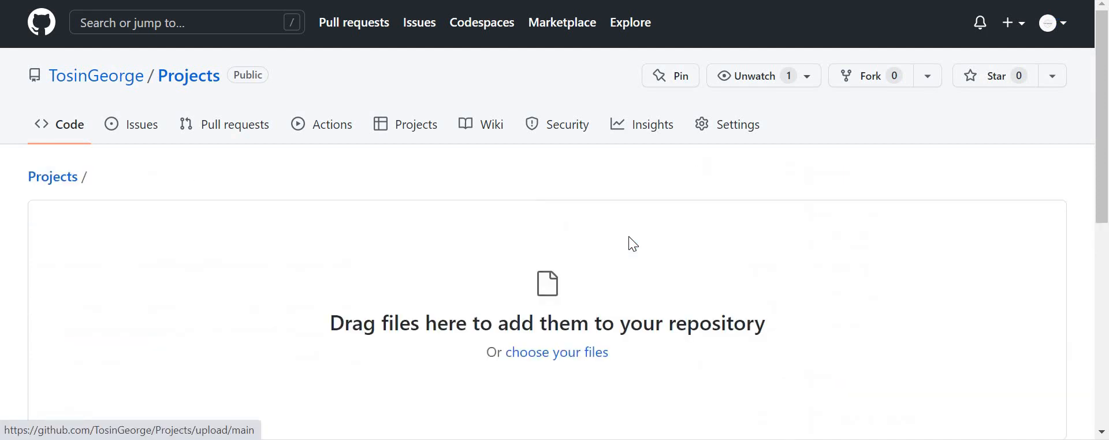
pyautogui.click(554, 355)
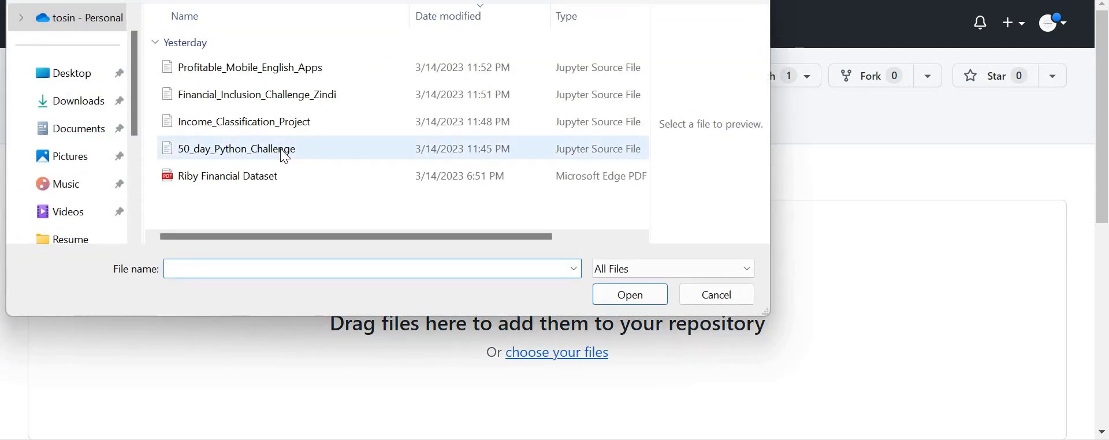
pyautogui.click(284, 156)
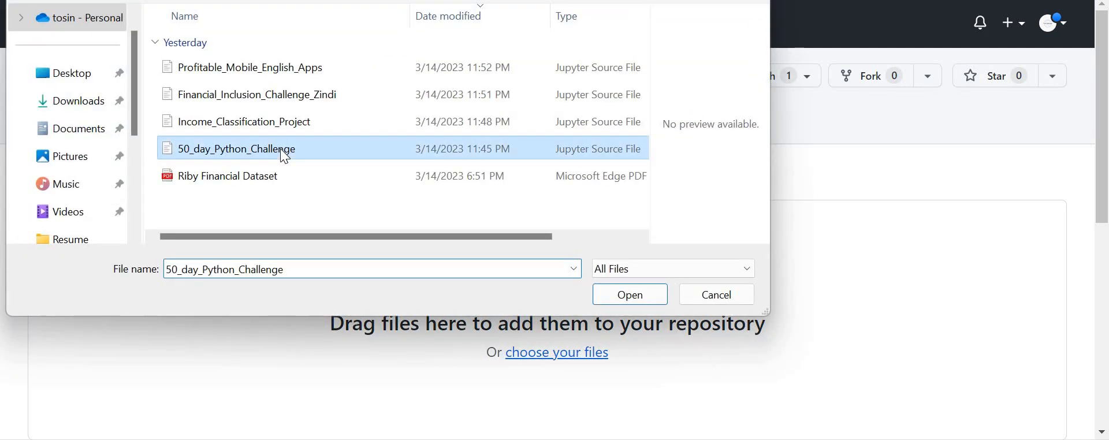
pyautogui.click(623, 298)
# Commit the 50_day_Python_Challenge notebook to the main branch with the message "Challenge".
pyautogui.scroll(-6, 623, 299)
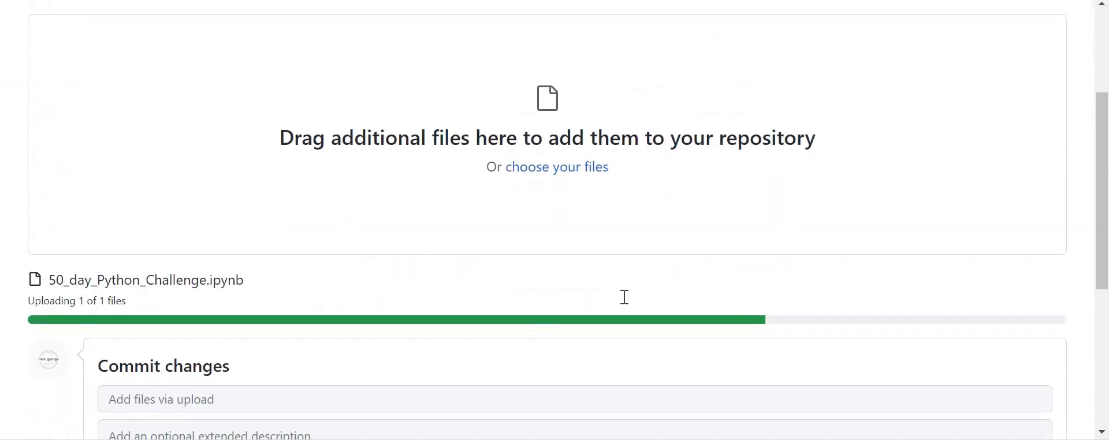
pyautogui.click(535, 239)
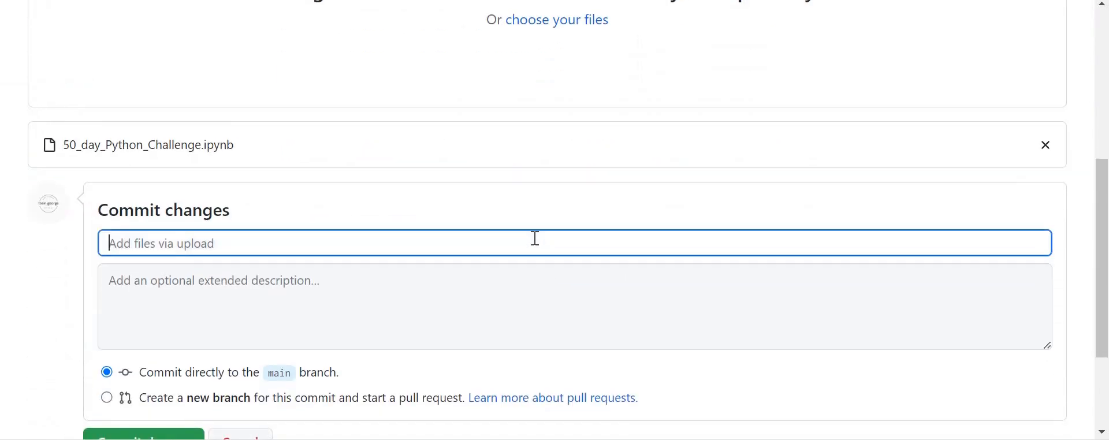
pyautogui.write('Challenge')
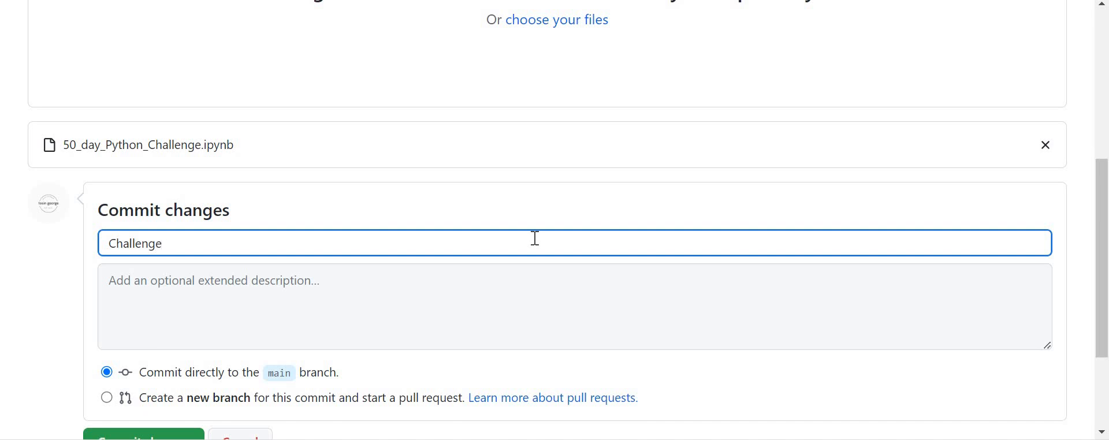
pyautogui.scroll(-2, 536, 238)
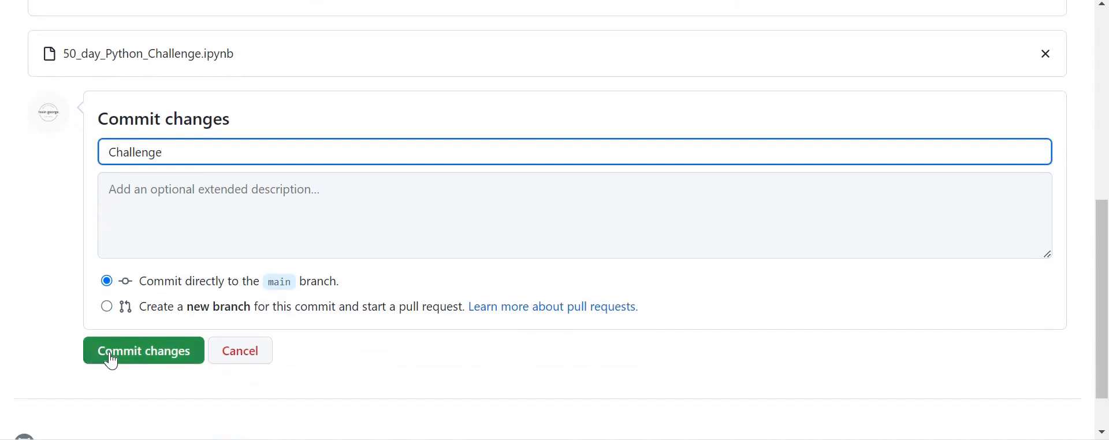
pyautogui.click(111, 359)
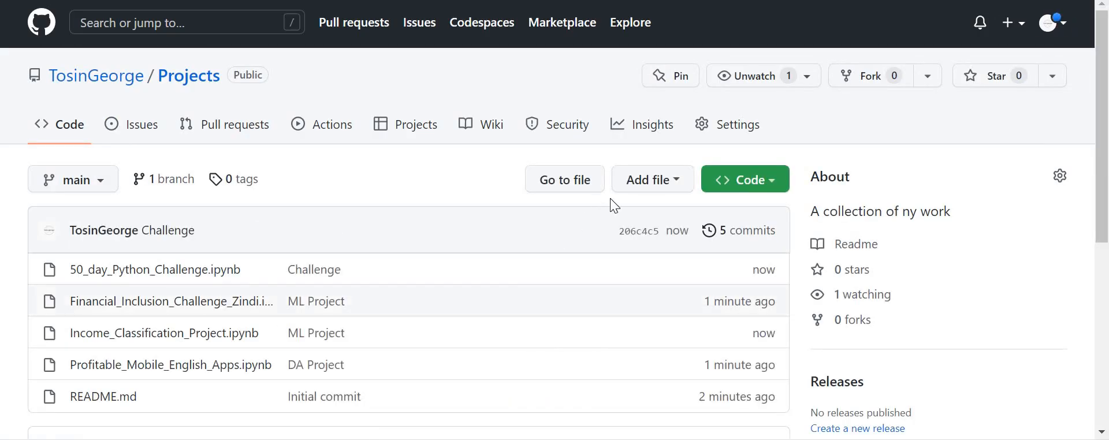
# Start another file upload in the Projects repository and add the Riby Financial Dataset PDF from the computer.
pyautogui.click(672, 180)
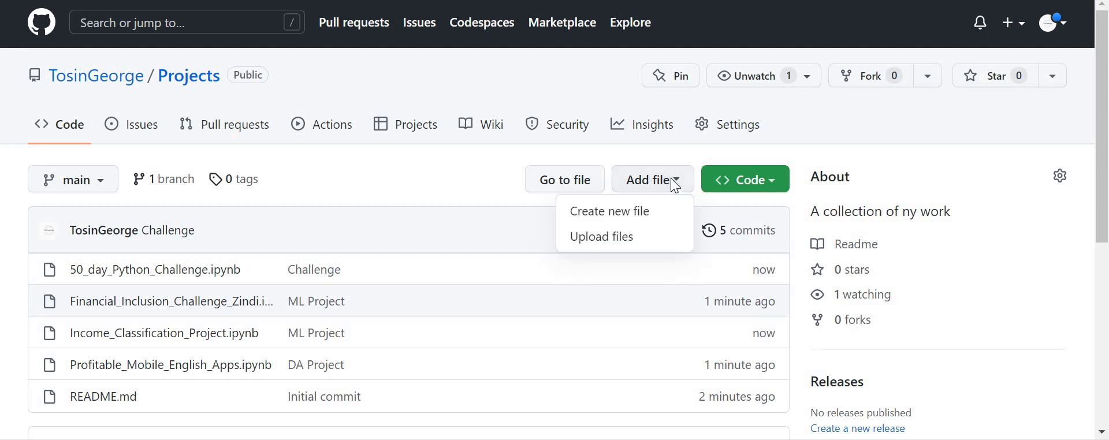
pyautogui.click(602, 241)
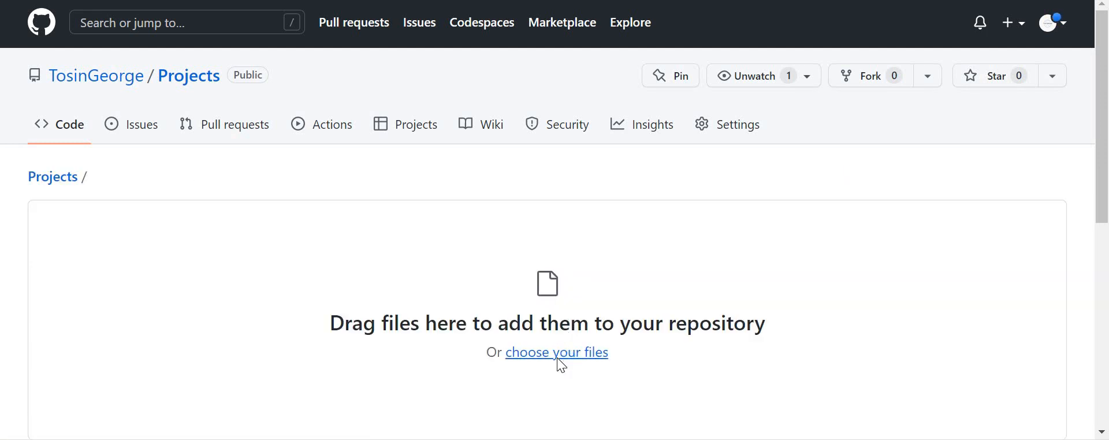
pyautogui.click(558, 354)
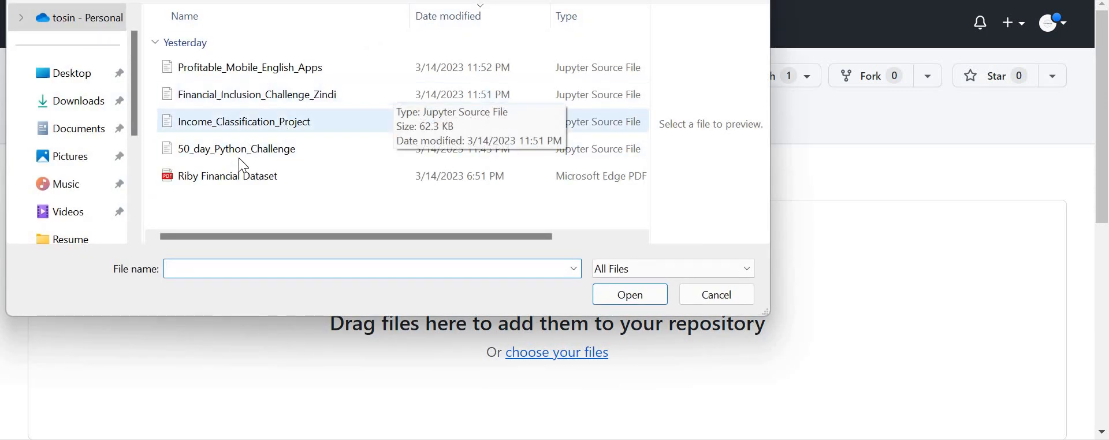
pyautogui.click(298, 182)
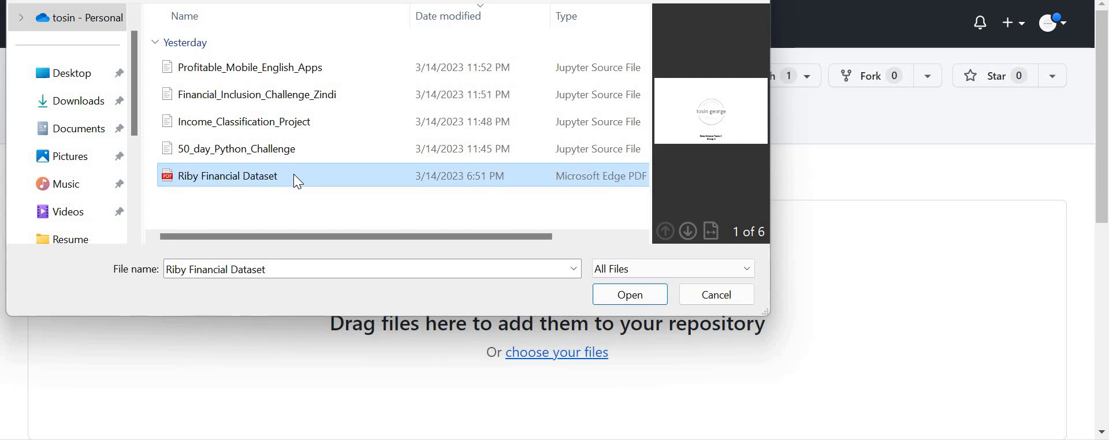
pyautogui.click(630, 297)
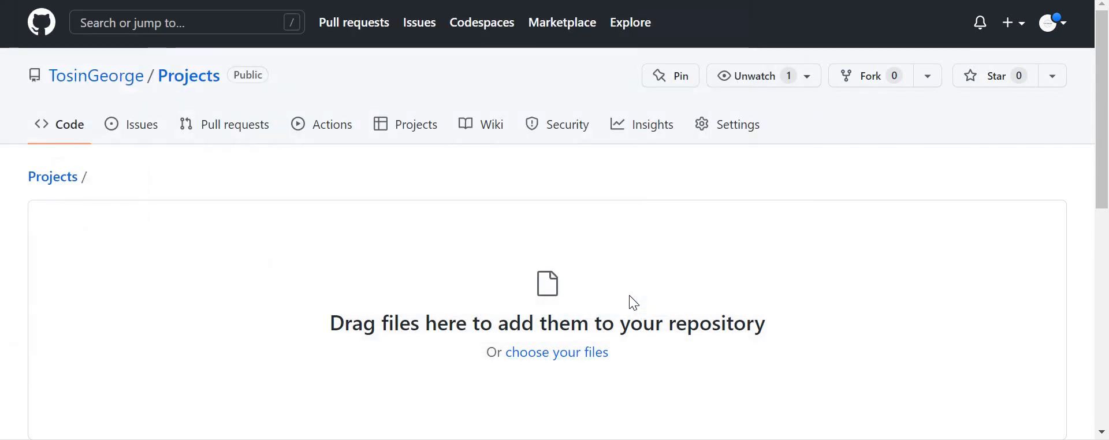
# Commit the Riby Financial Dataset PDF directly to the main branch with the message "Data Visualisation".
pyautogui.scroll(-2, 630, 297)
pyautogui.scroll(-4, 630, 296)
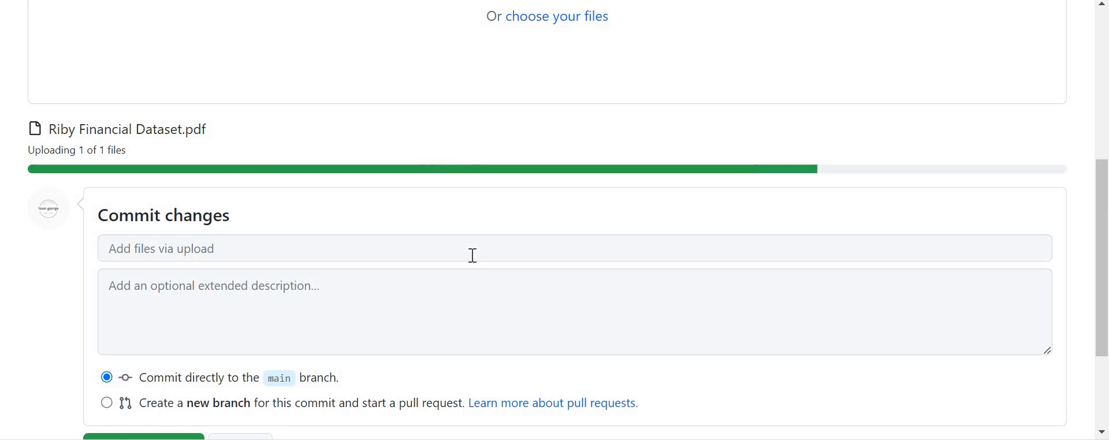
pyautogui.click(474, 255)
pyautogui.write('Da')
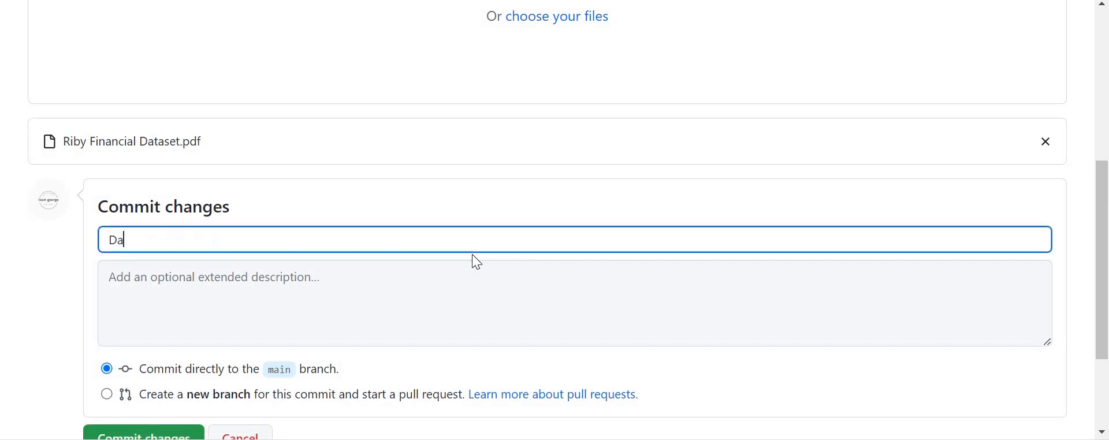
pyautogui.write('ta Visualisation')
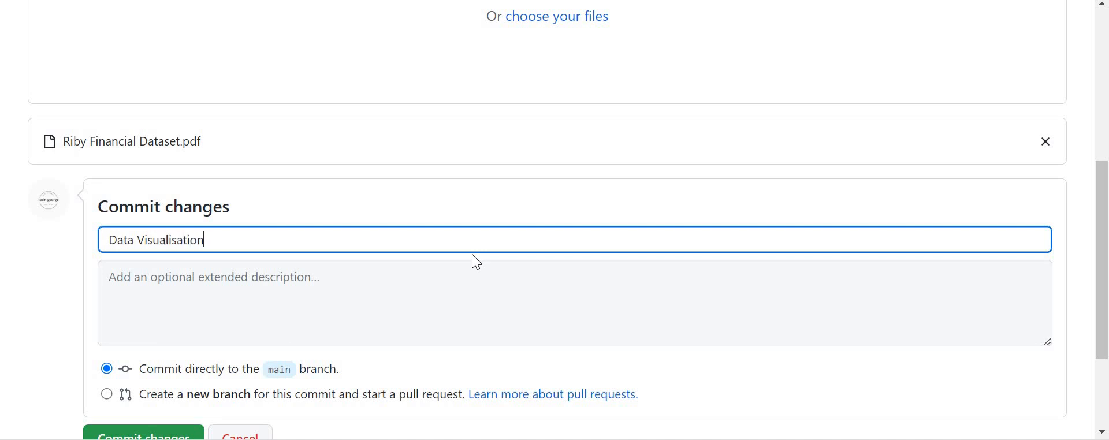
pyautogui.scroll(-2, 472, 254)
pyautogui.click(116, 327)
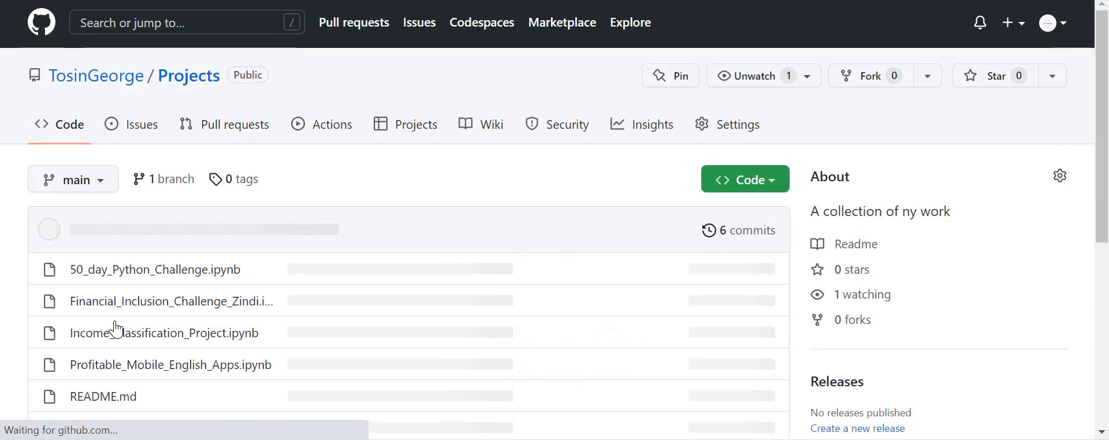
# Open the repository's README.md for editing, correct "ny" to "my" in the description line, and preview the file.
pyautogui.scroll(-3, 116, 327)
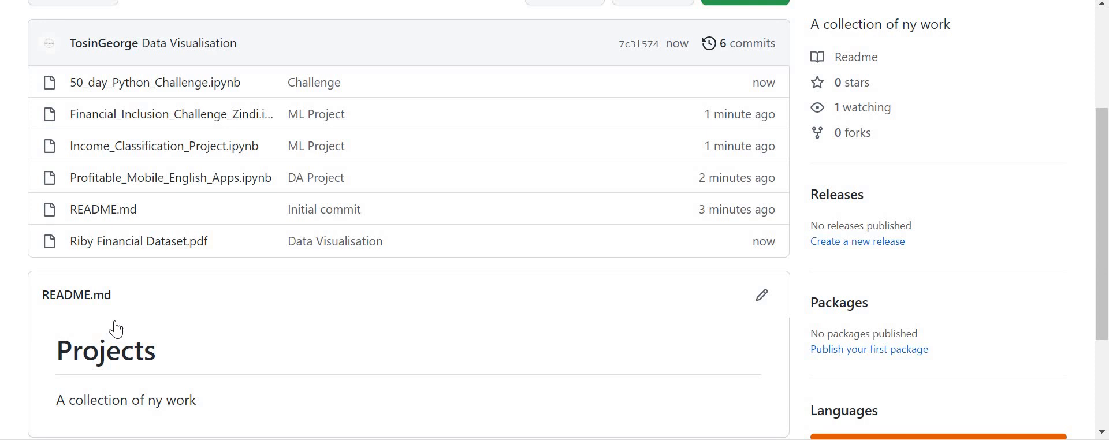
pyautogui.scroll(-2, 116, 329)
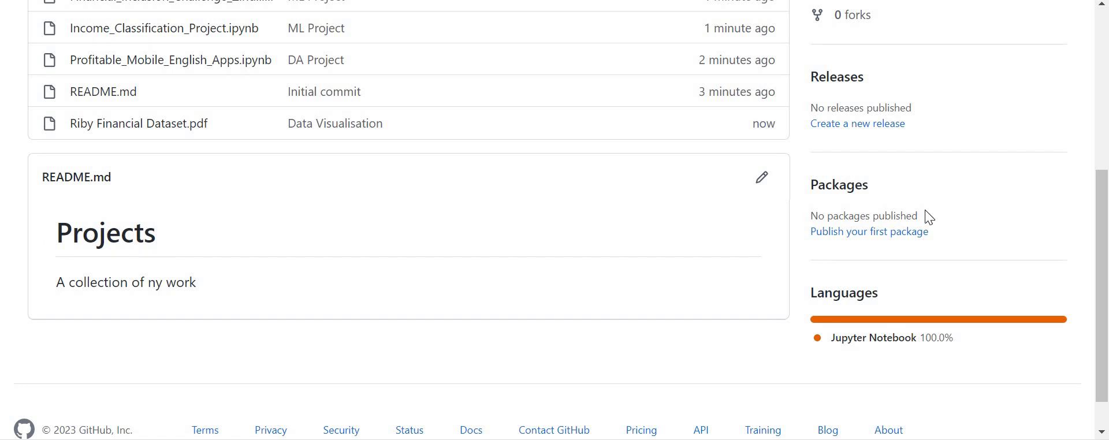
pyautogui.click(760, 182)
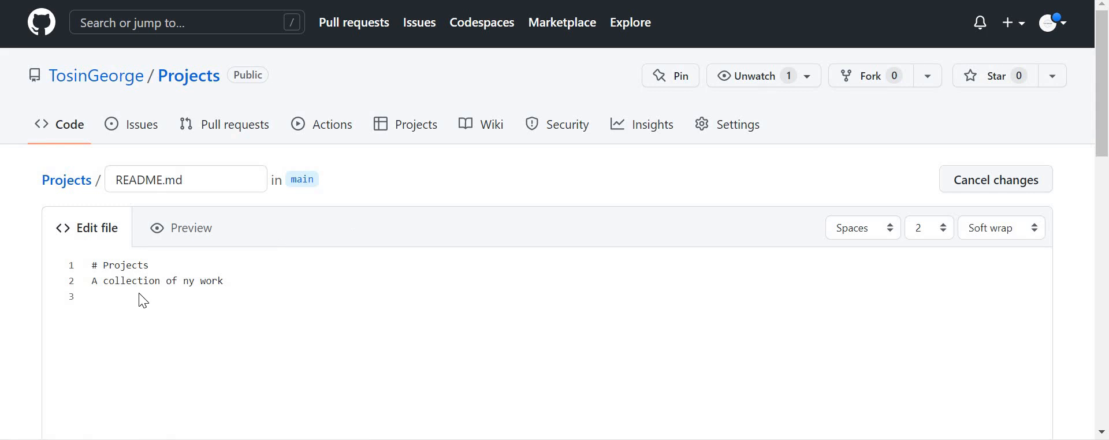
pyautogui.click(191, 281)
pyautogui.press('BackSpace')
pyautogui.write('m')
pyautogui.scroll(-1, 190, 282)
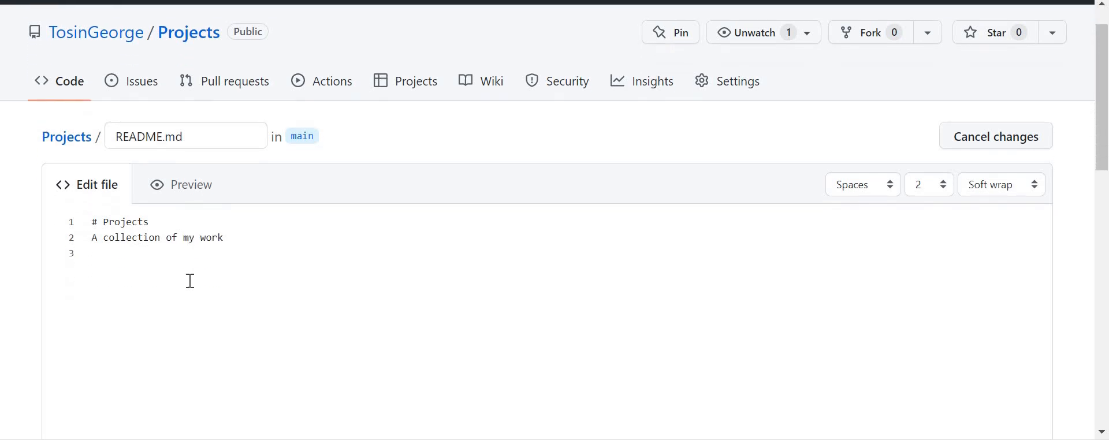
pyautogui.click(186, 161)
pyautogui.scroll(-5, 364, 203)
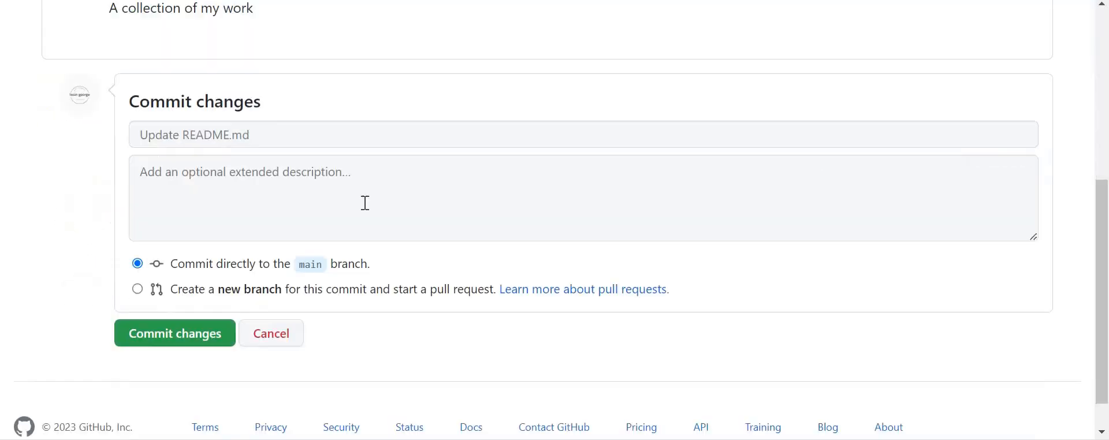
pyautogui.scroll(6, 372, 208)
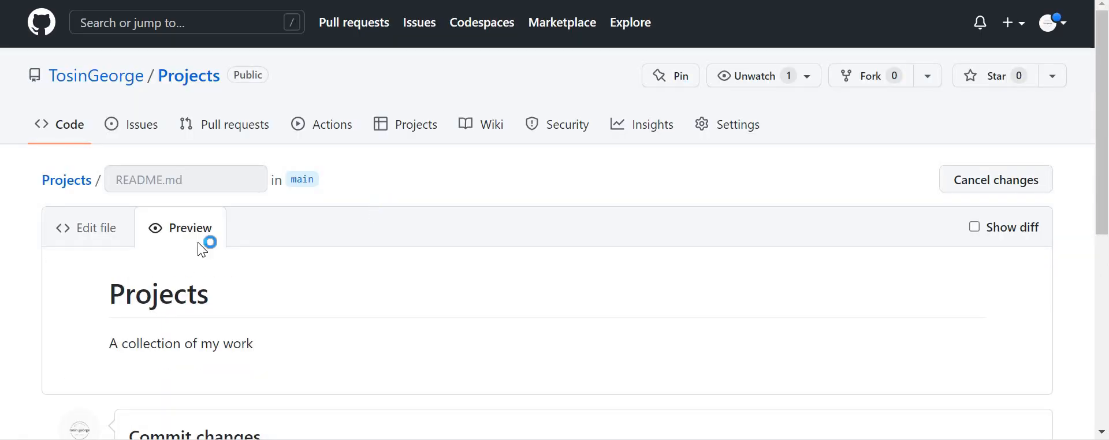
# Add the second-level heading "## Contents" below the README's description and preview the result.
pyautogui.click(92, 235)
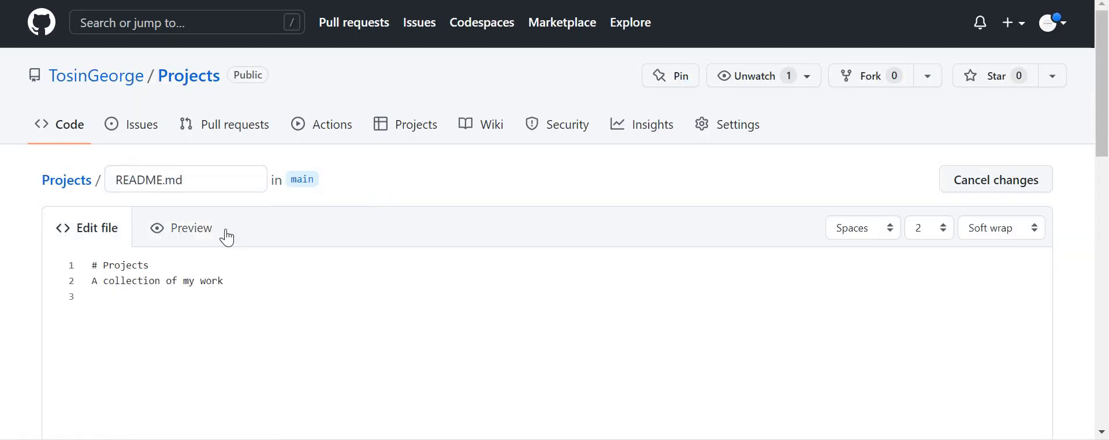
pyautogui.click(249, 292)
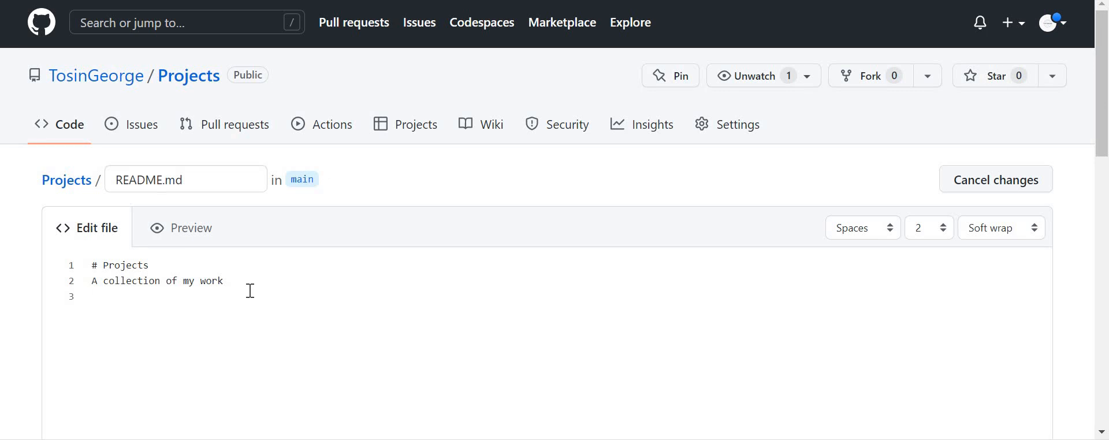
pyautogui.press('Return')
pyautogui.write('## Contents')
pyautogui.click(195, 231)
pyautogui.scroll(-5, 200, 230)
pyautogui.scroll(5, 200, 227)
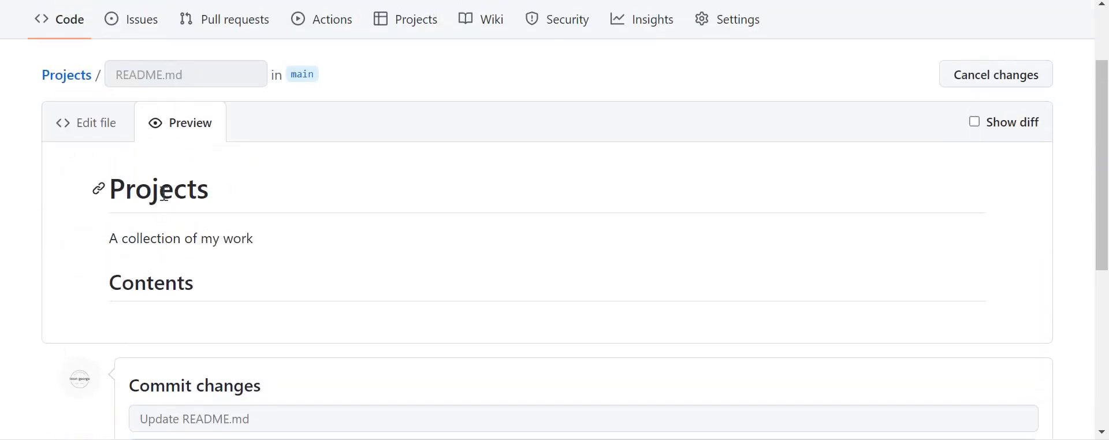
# Add the bulleted third-level heading "* ### ML Projects" under Contents in the README and preview it.
pyautogui.click(99, 128)
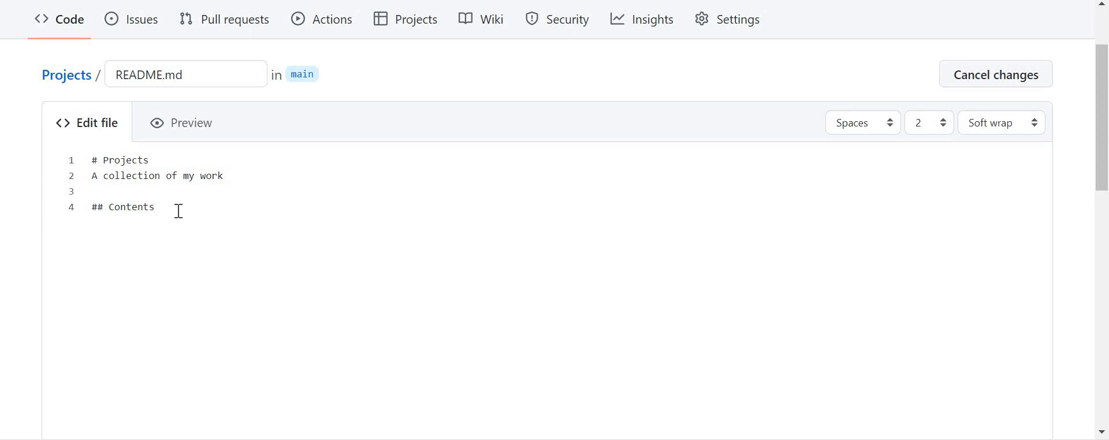
pyautogui.press('Return')
pyautogui.write('* ###')
pyautogui.write('ML Projects')
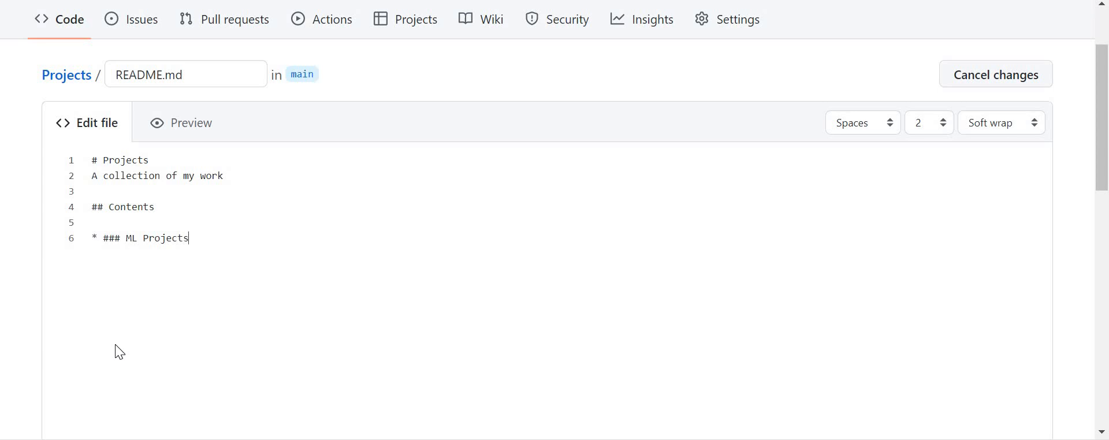
pyautogui.click(193, 123)
pyautogui.scroll(-5, 347, 204)
pyautogui.scroll(4, 348, 203)
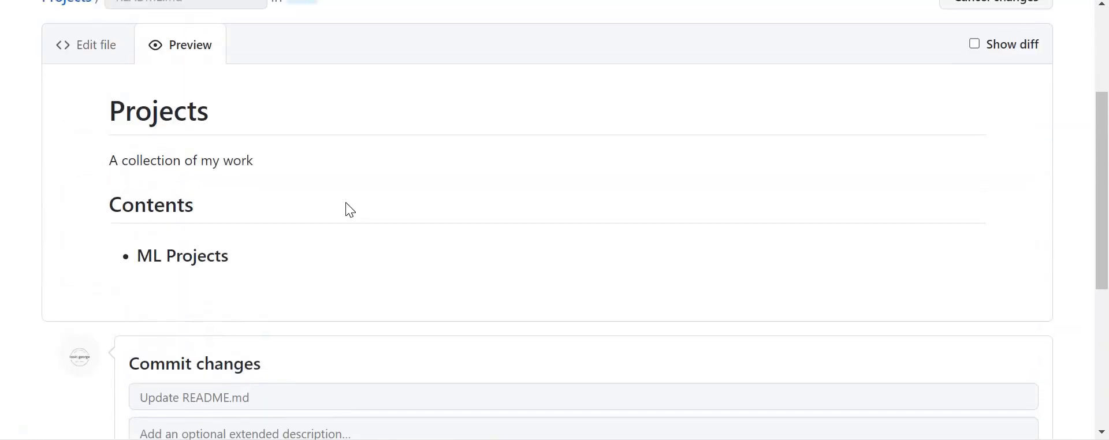
# List "1. Zindi Financial Inclusion Challenge" and "2. Income Classification Project" under ML Projects in the README and preview the list.
pyautogui.click(94, 46)
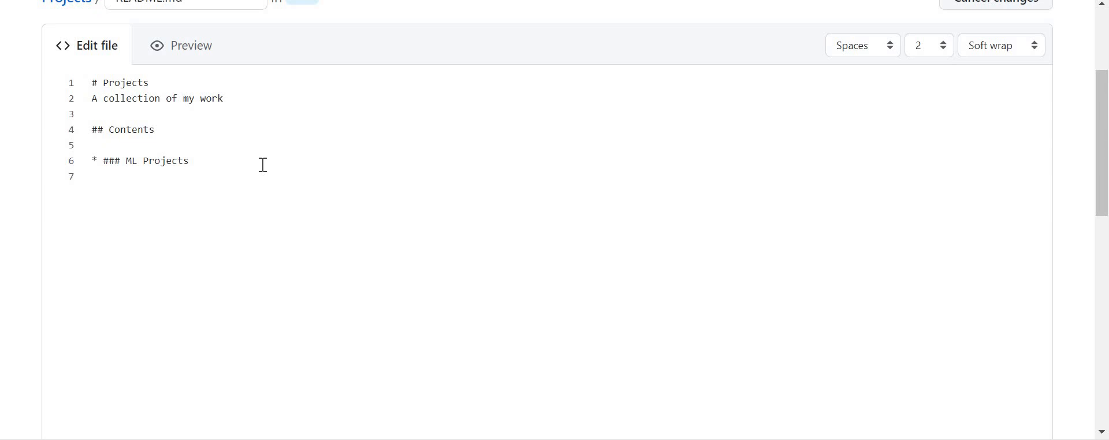
pyautogui.write('1. Zindi Financial I')
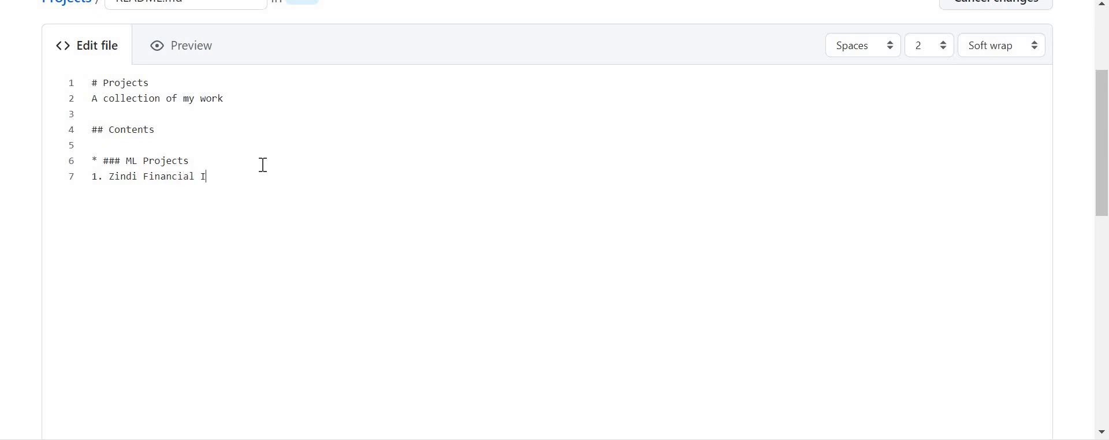
pyautogui.write('nclusion Challenge')
pyautogui.press('Return')
pyautogui.write('2. Income Cla')
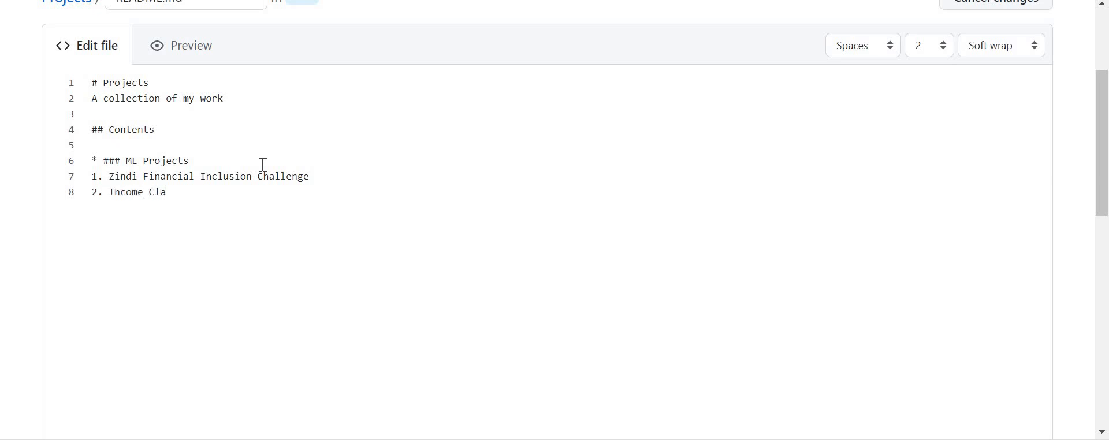
pyautogui.write('ssification Projec')
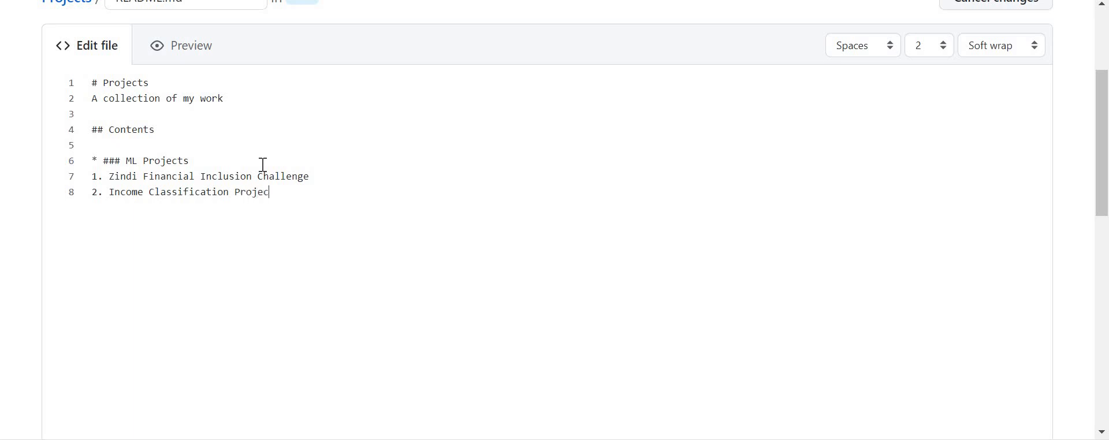
pyautogui.write('t')
pyautogui.click(167, 49)
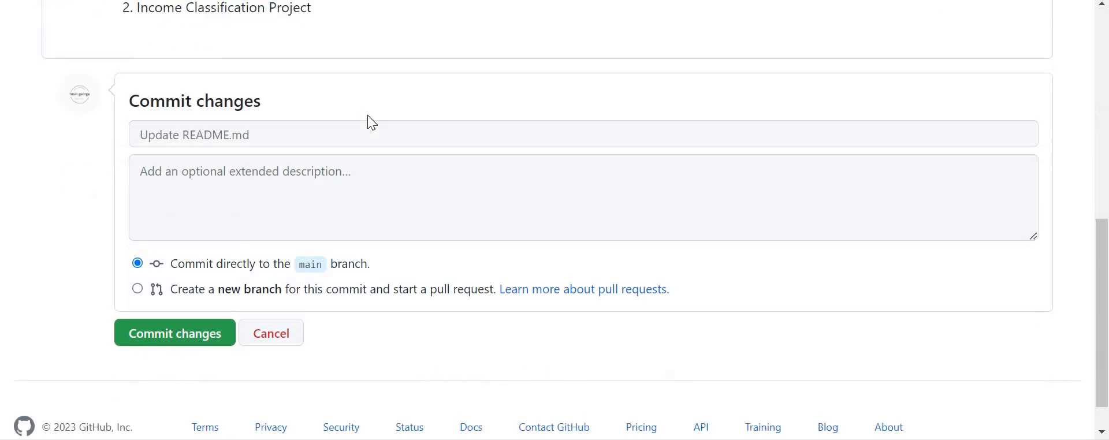
pyautogui.scroll(3, 368, 116)
pyautogui.scroll(3, 367, 121)
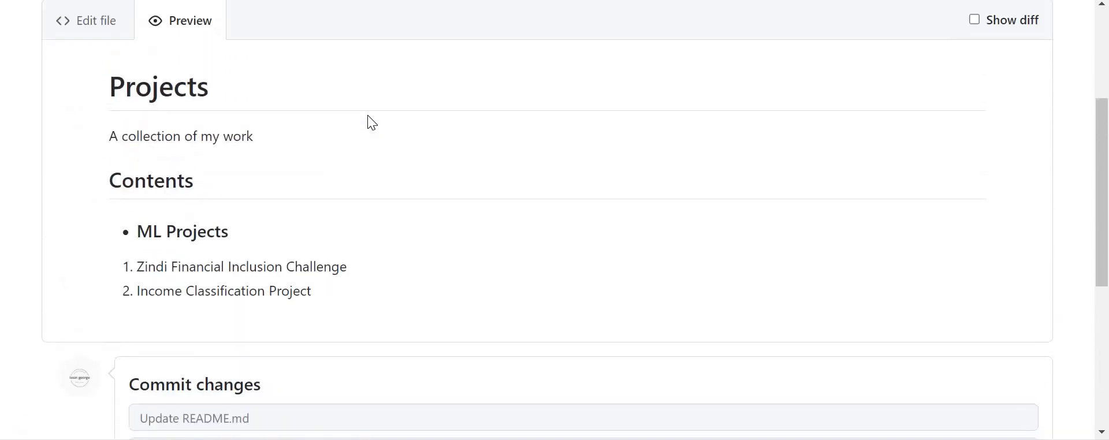
pyautogui.moveTo(366, 124); pyautogui.dragTo(286, 73)
pyautogui.click(286, 73)
# Wrap the Zindi Financial Inclusion Challenge entry in square brackets and append empty parentheses to make it a Markdown link.
pyautogui.click(103, 26)
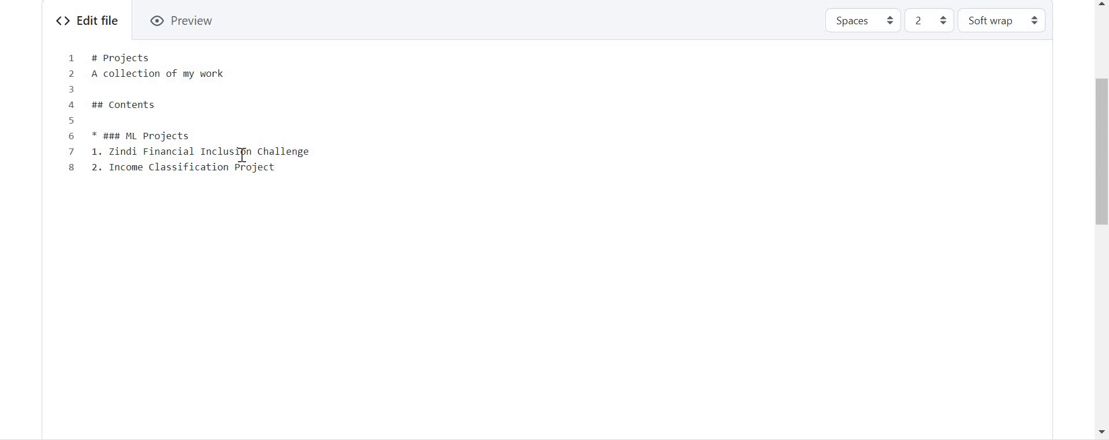
pyautogui.click(312, 153)
pyautogui.write(']')
pyautogui.click(110, 153)
pyautogui.write('[')
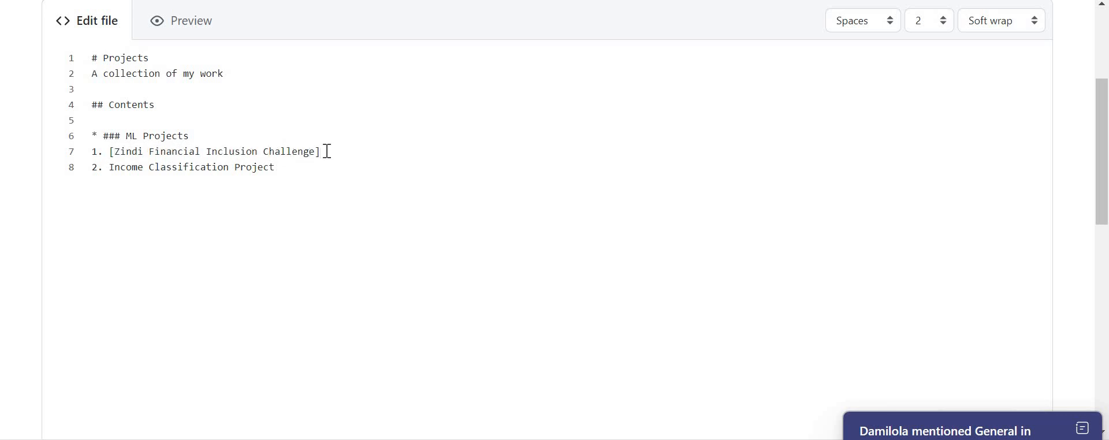
pyautogui.write('(')
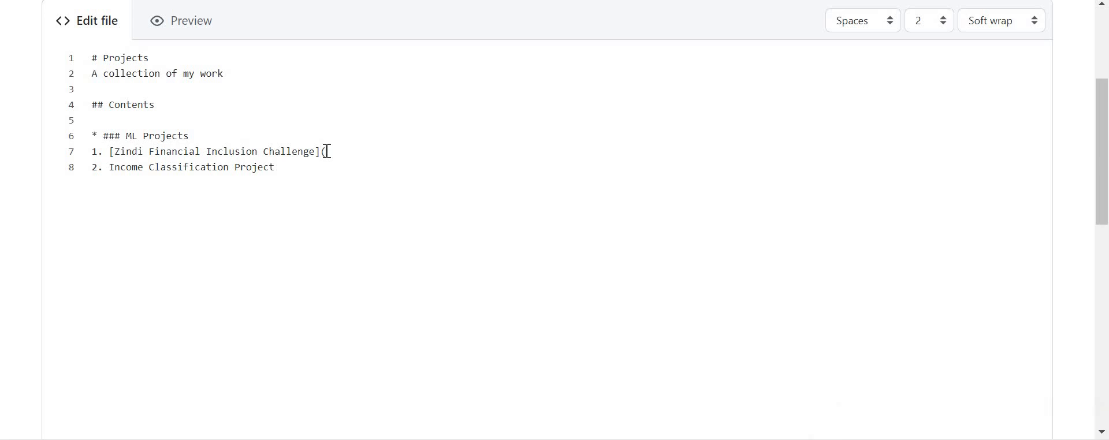
pyautogui.write(')')
# Preview the README and check how the Zindi Financial Inclusion Challenge link renders against its Markdown source.
pyautogui.scroll(2, 327, 152)
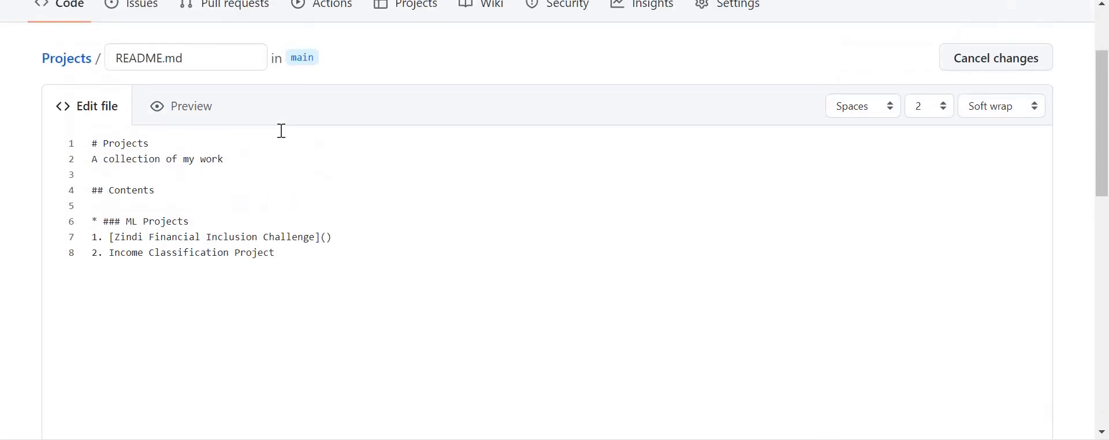
pyautogui.click(191, 107)
pyautogui.scroll(-4, 393, 158)
pyautogui.scroll(2, 398, 159)
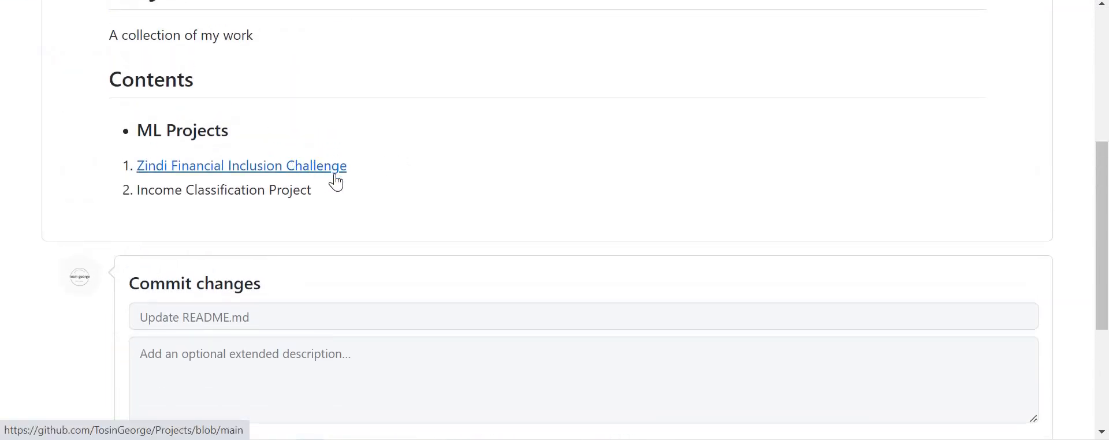
pyautogui.scroll(2, 359, 242)
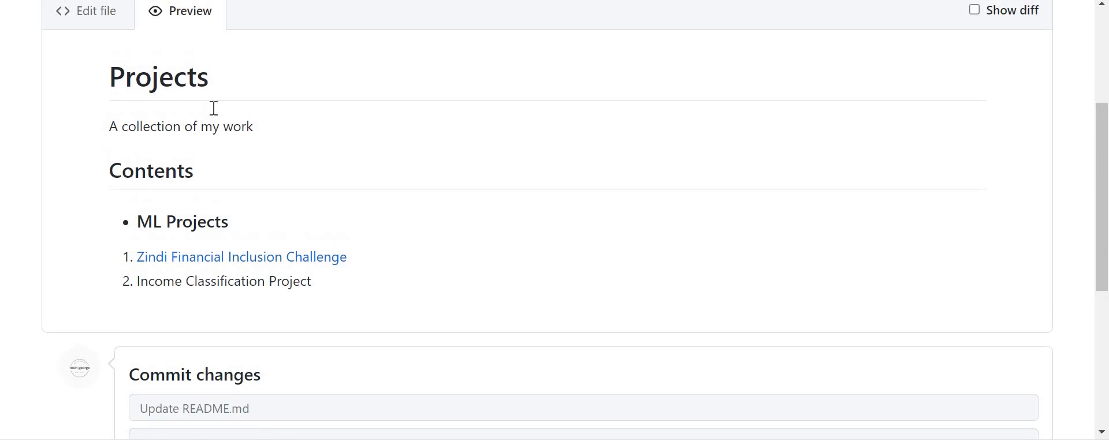
pyautogui.click(102, 17)
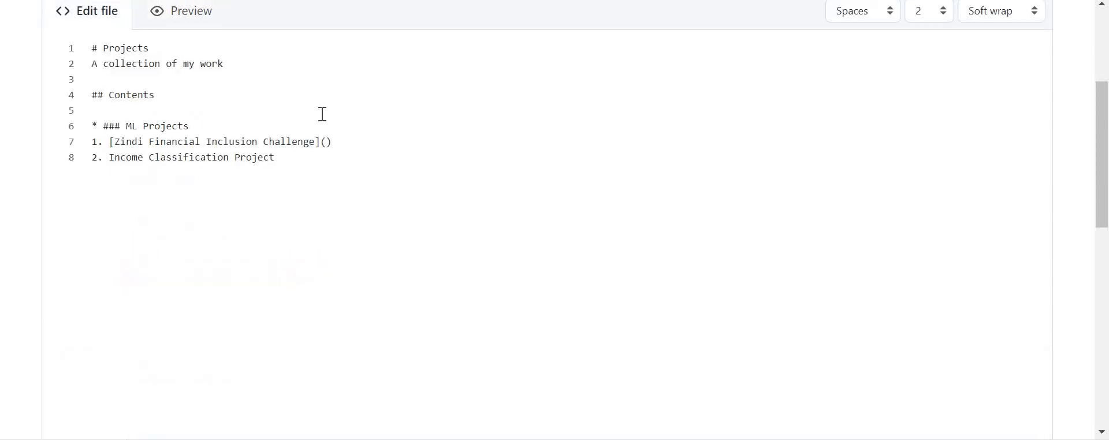
pyautogui.scroll(2, 260, 112)
pyautogui.click(173, 112)
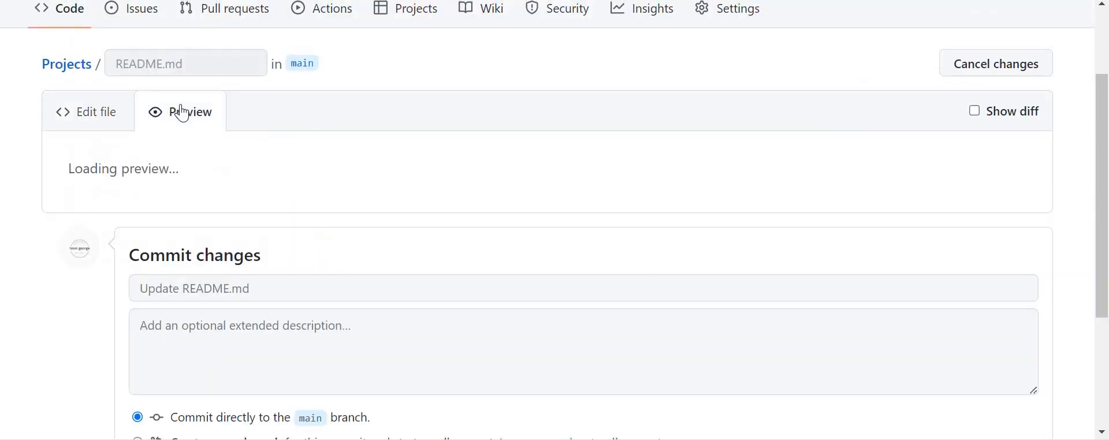
# Commit the README changes directly to the main branch and return to the Projects repository's file list.
pyautogui.scroll(-3, 180, 104)
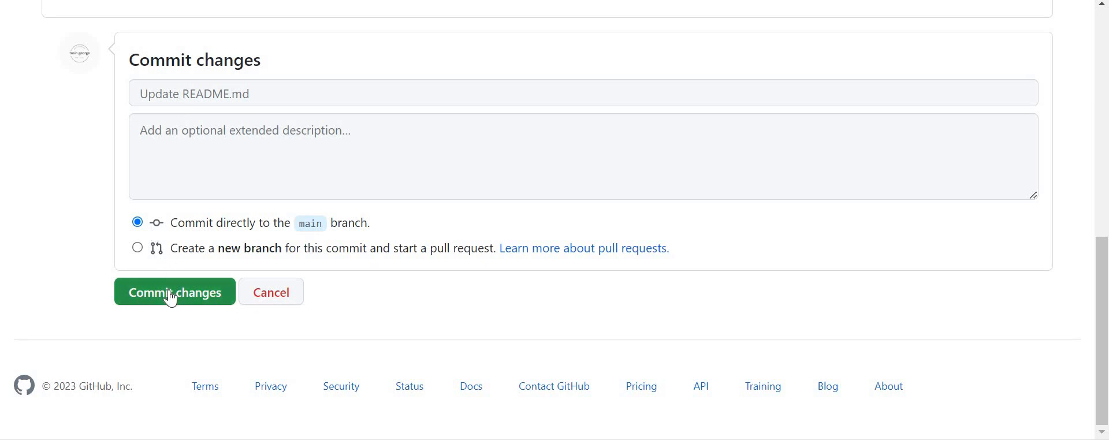
pyautogui.click(189, 300)
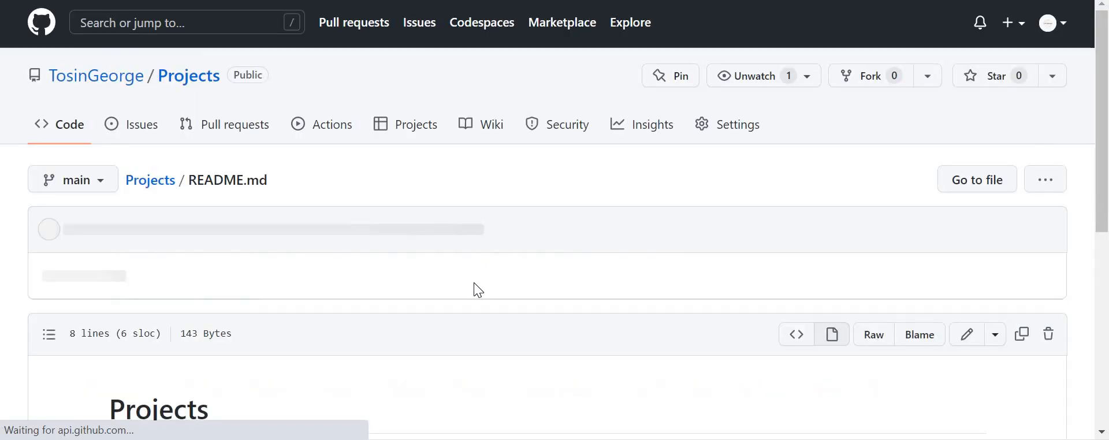
pyautogui.click(151, 181)
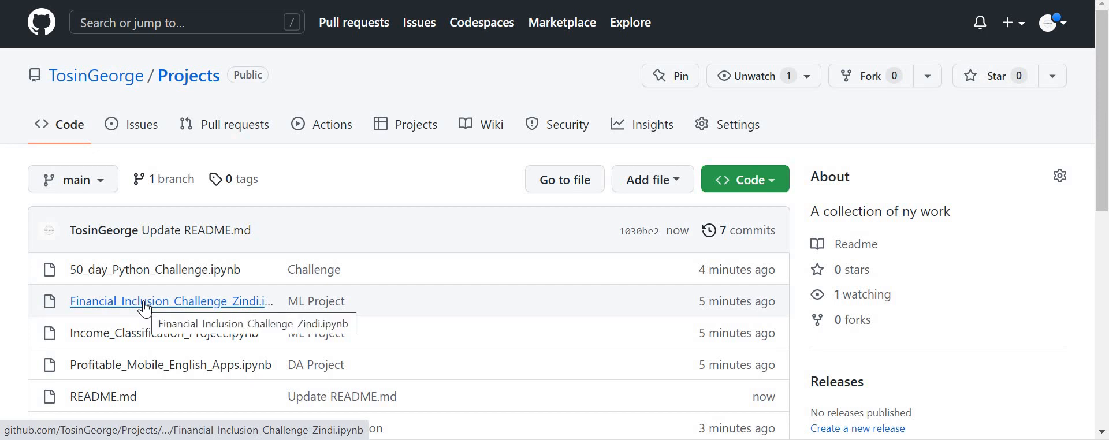
# Copy the link address of Financial_Inclusion_Challenge_Zindi.ipynb and paste it into the empty parentheses of the Zindi entry in the README.
pyautogui.rightClick(143, 301)
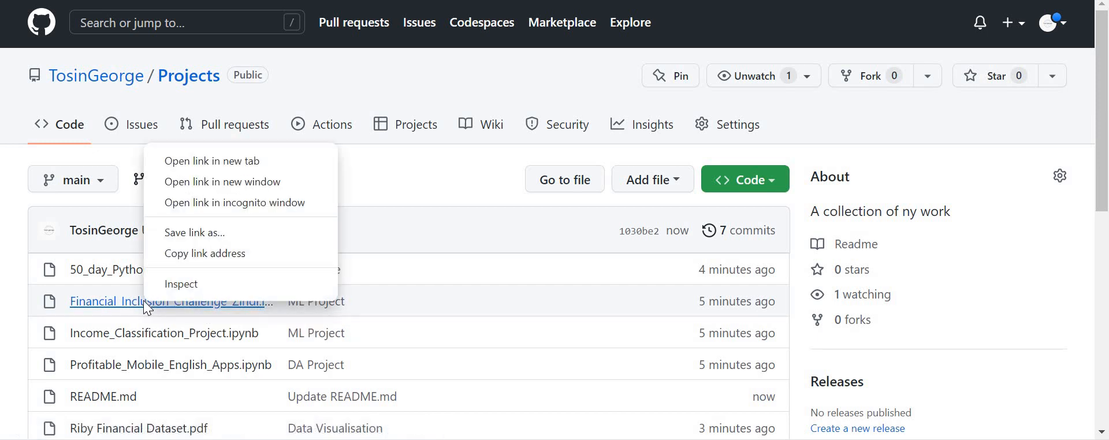
pyautogui.click(235, 254)
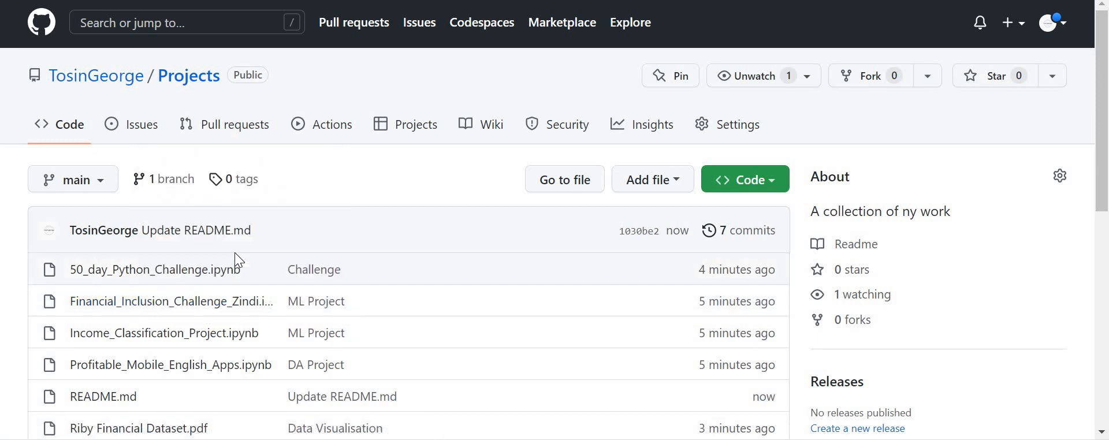
pyautogui.scroll(-8, 234, 252)
pyautogui.scroll(1, 237, 261)
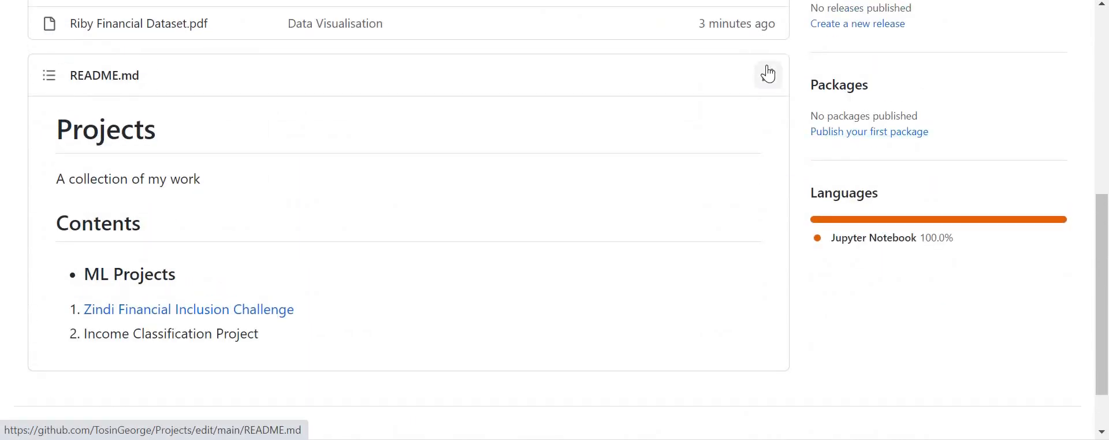
pyautogui.click(769, 79)
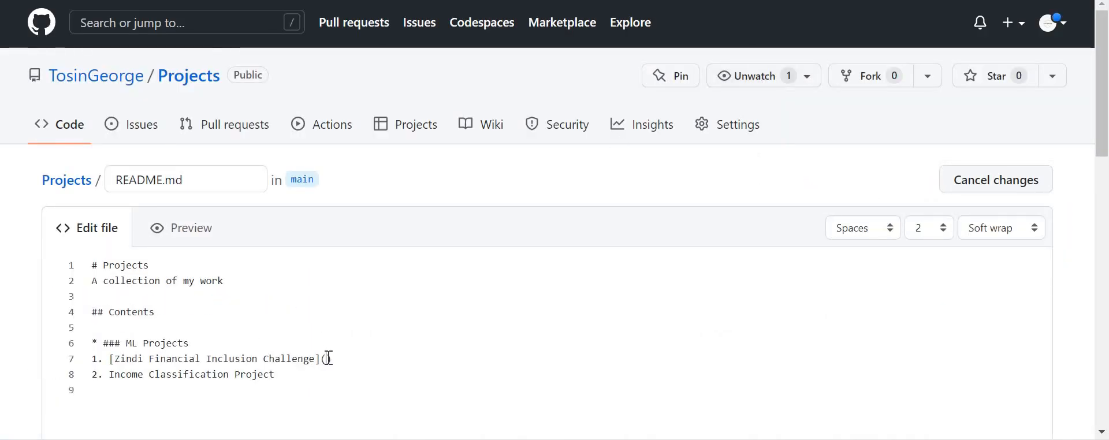
pyautogui.hotkey('ctrl', 'v')
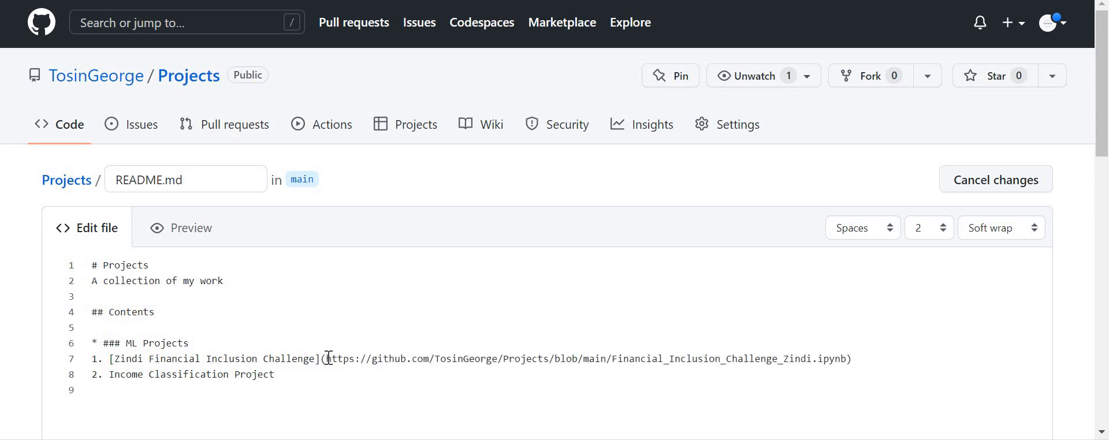
# Add "The objective of this project was to predict whether a person will have a bank account or not." below the Zindi entry and preview it.
pyautogui.click(873, 365)
pyautogui.press('Return')
pyautogui.press('Return')
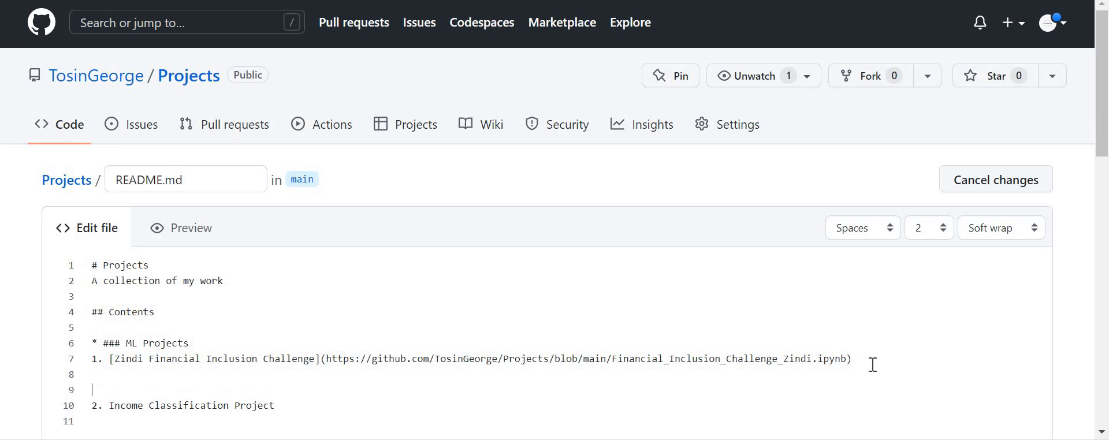
pyautogui.write('The objective of this project')
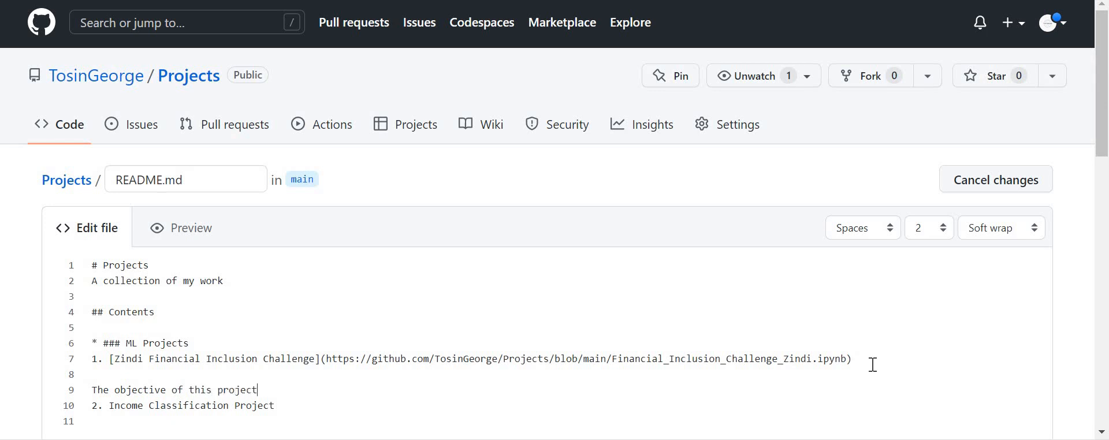
pyautogui.write(' was to predict whether a')
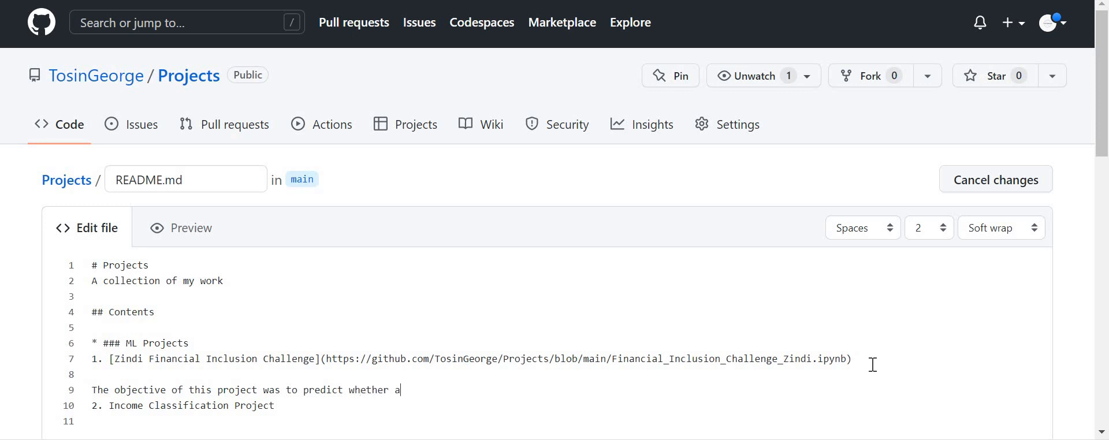
pyautogui.write(' person will have a bank accoun')
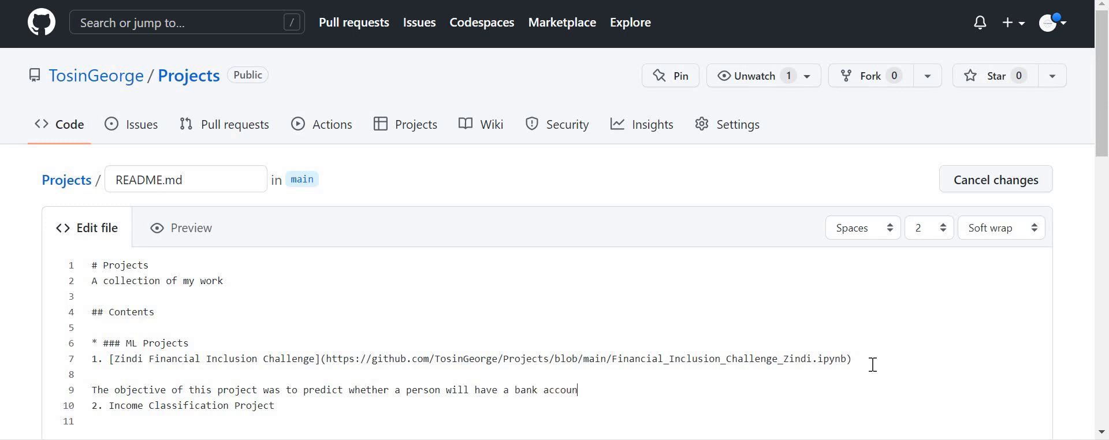
pyautogui.write('t or not.')
pyautogui.click(199, 234)
pyautogui.scroll(-8, 495, 206)
pyautogui.scroll(4, 499, 202)
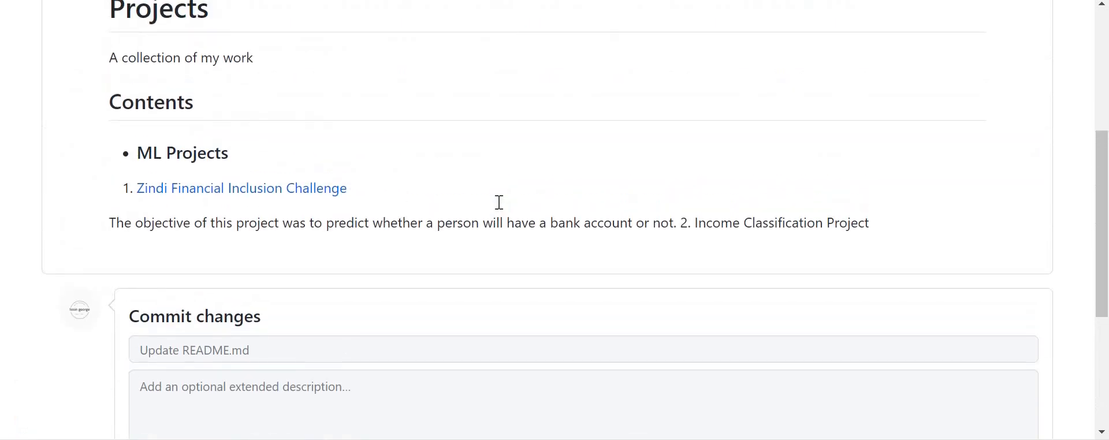
pyautogui.scroll(1, 499, 202)
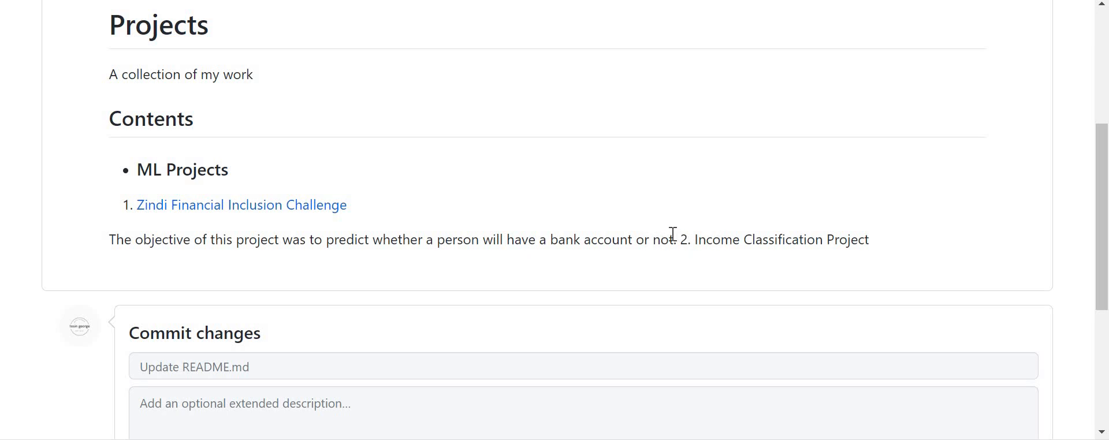
# Try to follow the Zindi Financial Inclusion Challenge link in the preview, and commit the README changes directly to the main branch.
pyautogui.click(284, 211)
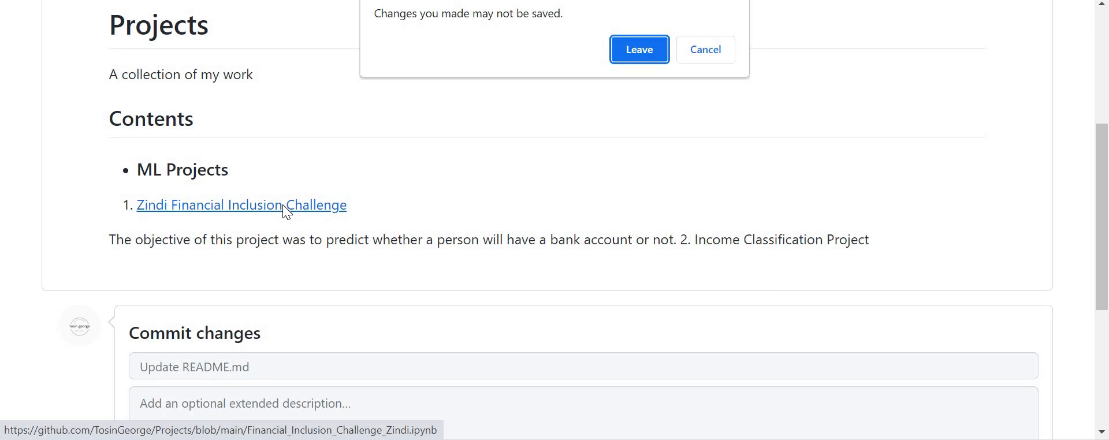
pyautogui.click(733, 48)
pyautogui.scroll(-5, 612, 188)
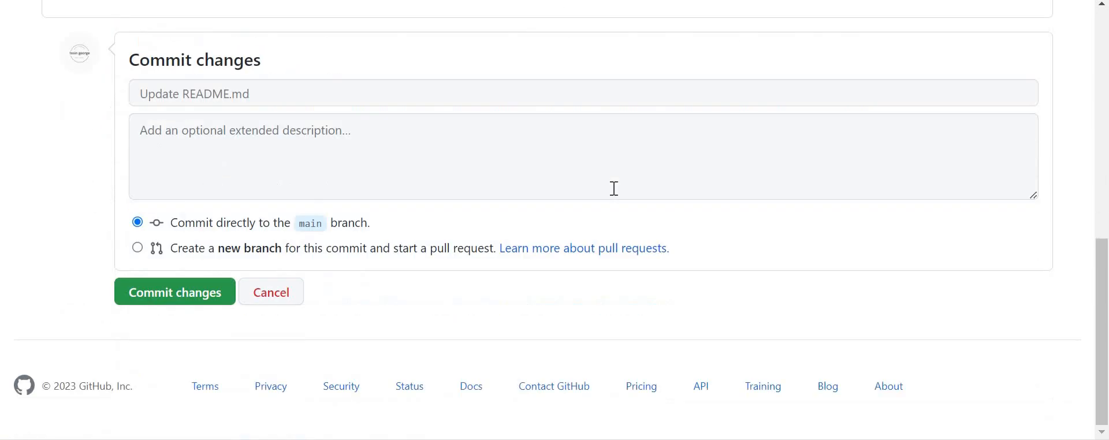
pyautogui.click(193, 292)
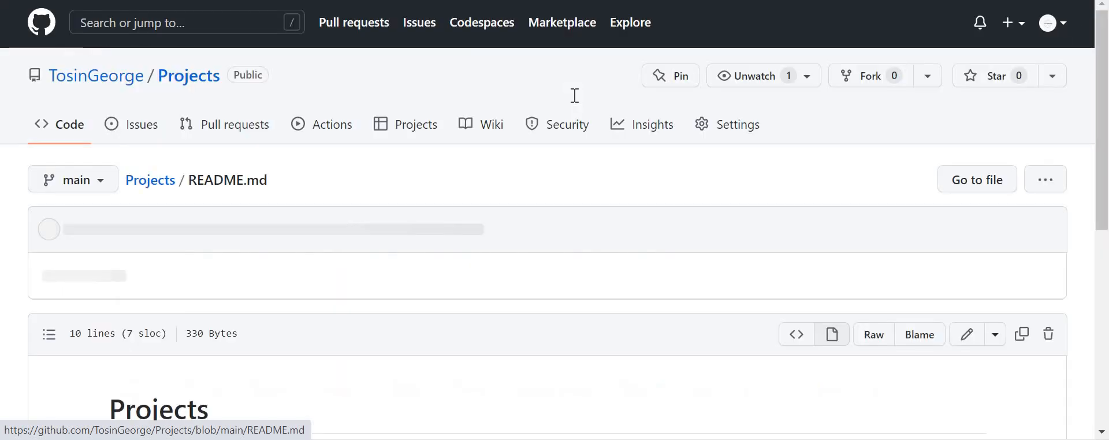
# Follow the Zindi Financial Inclusion Challenge link in the committed README and skim through the notebook it leads to.
pyautogui.scroll(-5, 575, 96)
pyautogui.scroll(-1, 575, 95)
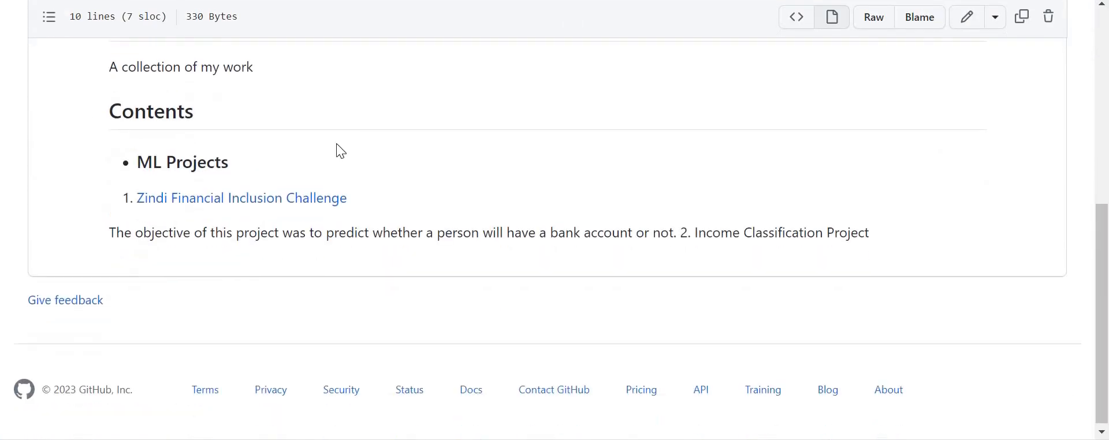
pyautogui.click(270, 207)
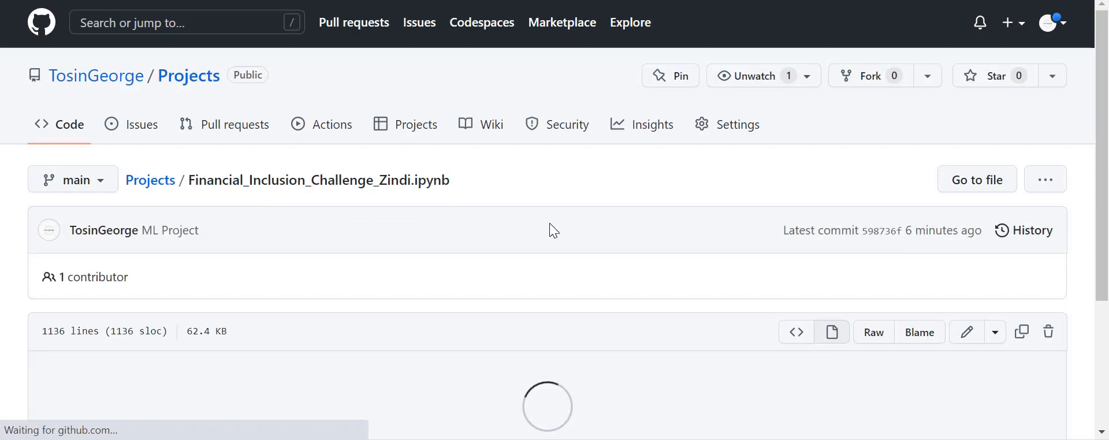
pyautogui.scroll(-2, 549, 225)
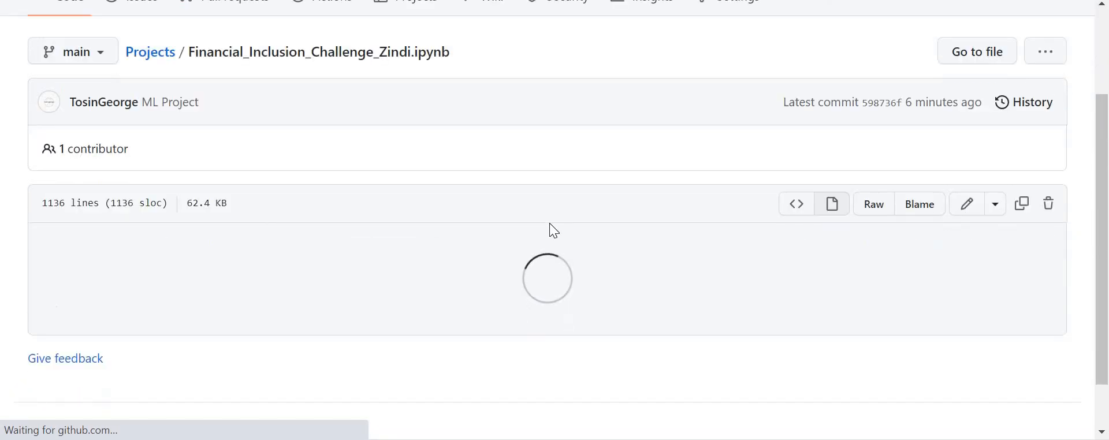
pyautogui.scroll(-15, 550, 223)
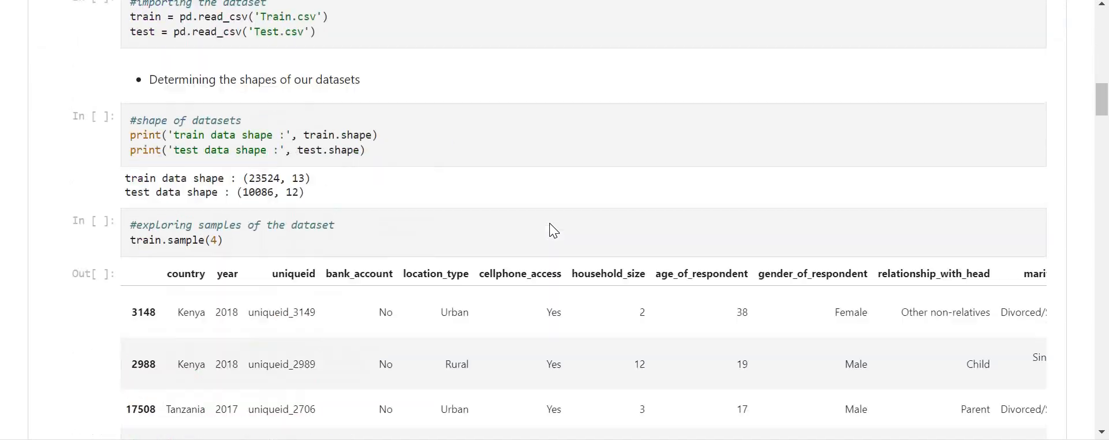
pyautogui.scroll(-15, 550, 223)
pyautogui.scroll(16, 549, 223)
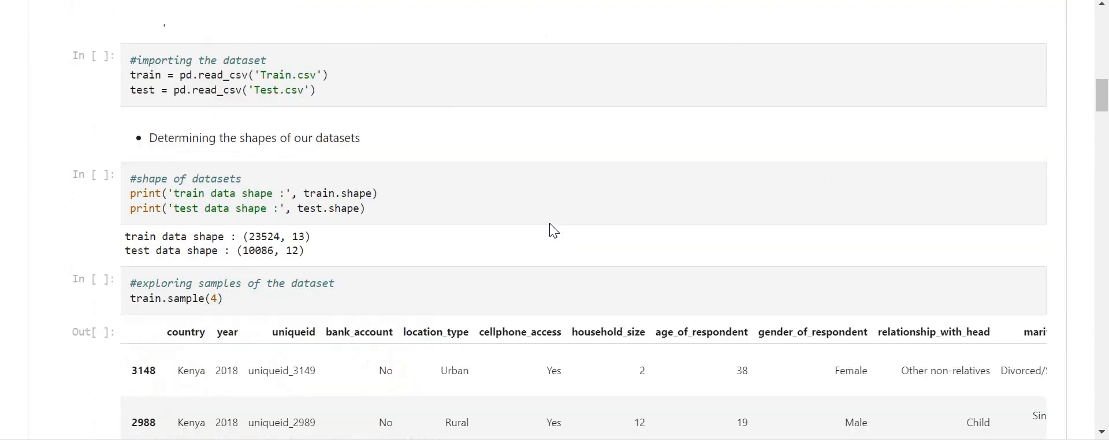
pyautogui.scroll(13, 550, 223)
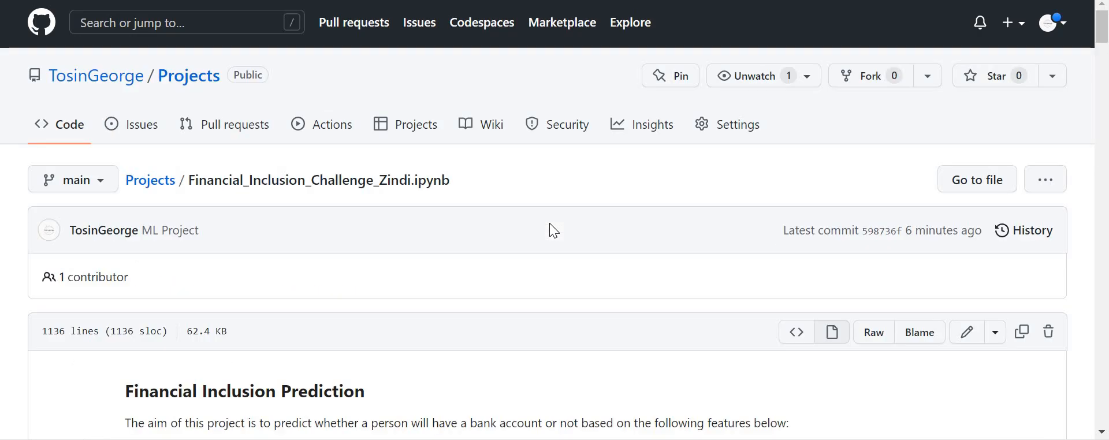
# Reopen the Projects README for editing and insert a blank line between the objective sentence and the Income Classification Project entry.
pyautogui.click(150, 184)
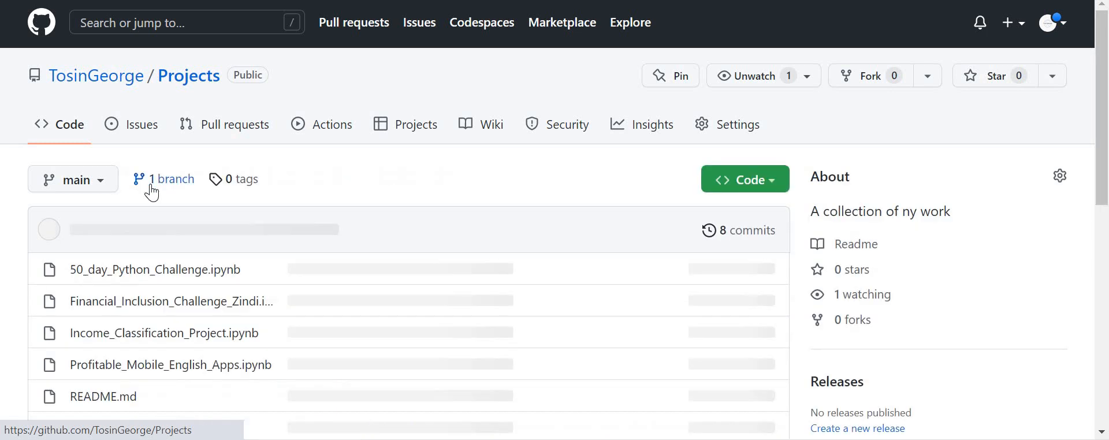
pyautogui.scroll(-8, 498, 314)
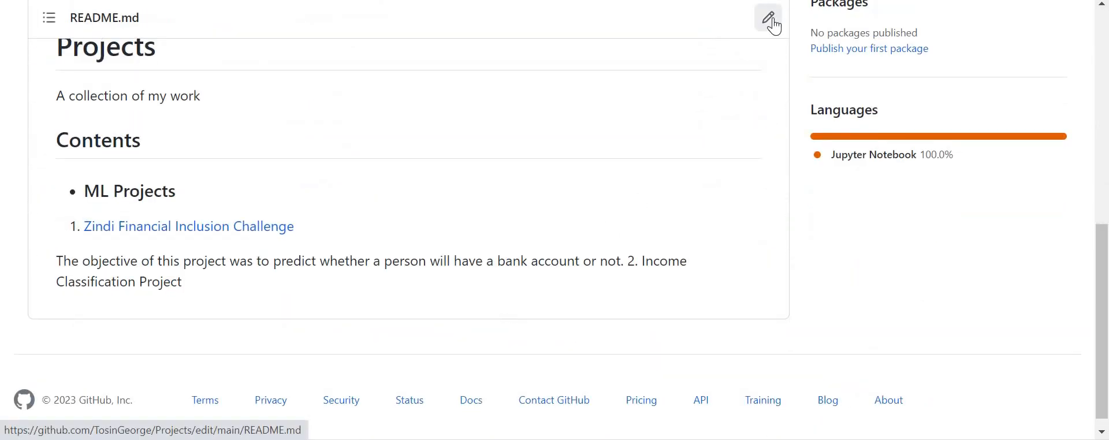
pyautogui.click(772, 19)
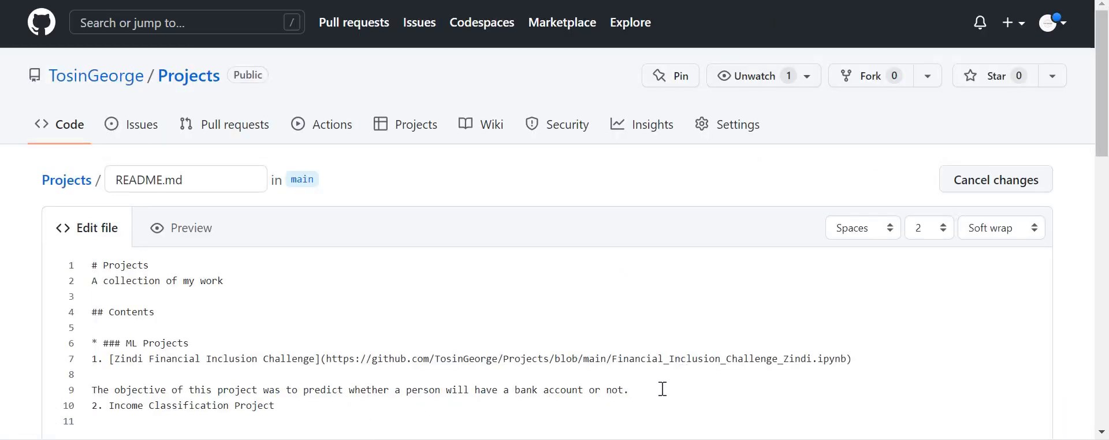
pyautogui.press('Return')
pyautogui.scroll(-2, 661, 389)
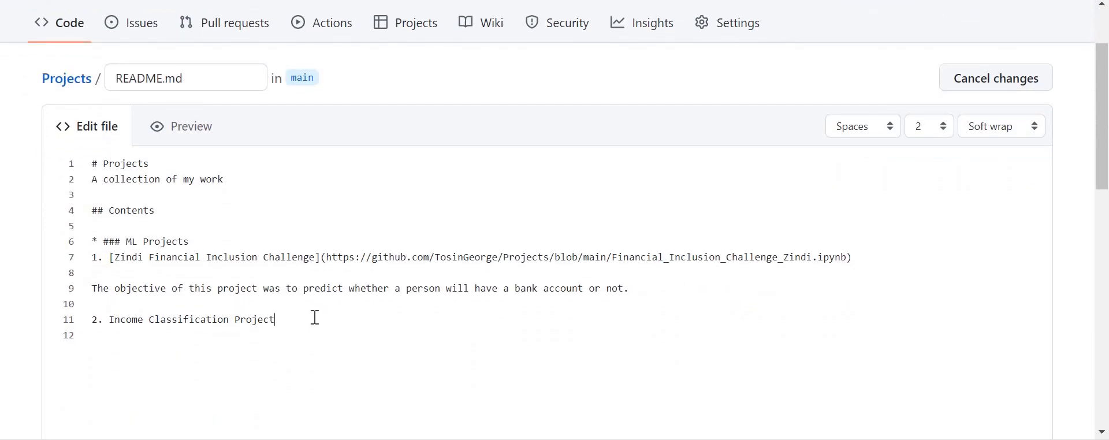
# Make the Income Classification Project entry a Markdown link with square brackets and empty parentheses, and commit the change to main.
pyautogui.click(315, 317)
pyautogui.write(']')
pyautogui.write('[')
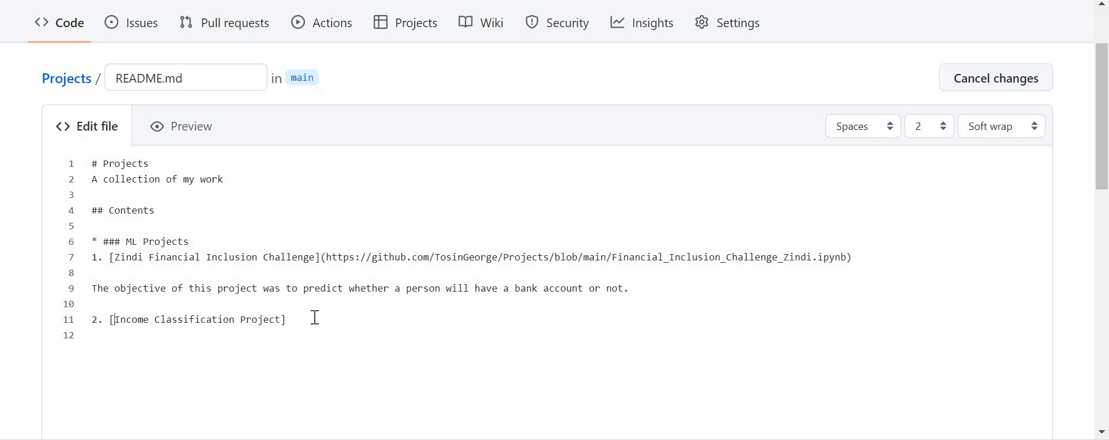
pyautogui.write('()')
pyautogui.scroll(-12, 315, 318)
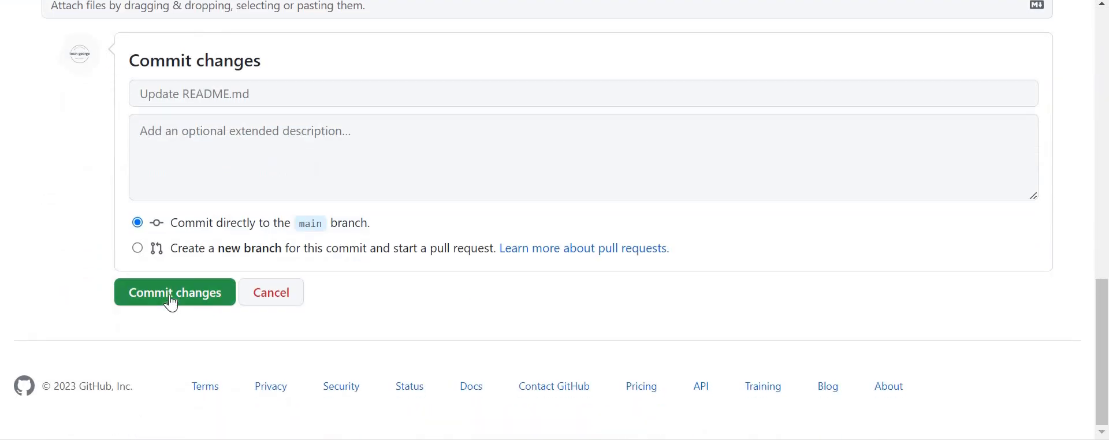
pyautogui.click(172, 296)
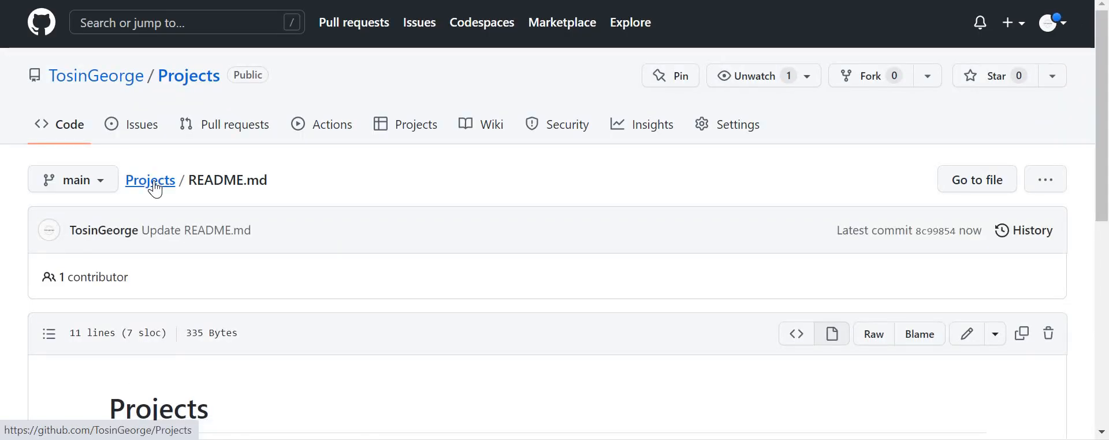
# Copy the link address of Income_Classification_Project.ipynb from the Projects repository and reopen the README for editing.
pyautogui.click(151, 184)
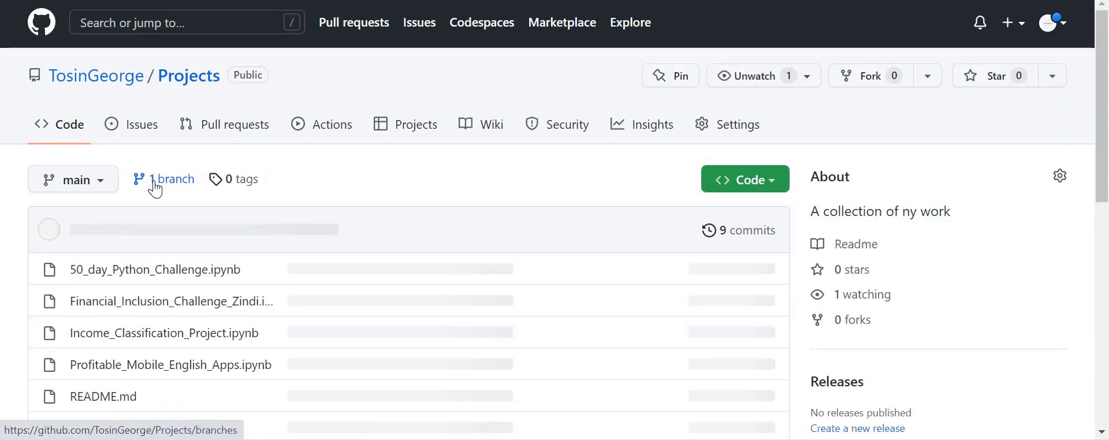
pyautogui.rightClick(151, 333)
pyautogui.click(227, 286)
pyautogui.scroll(-8, 228, 285)
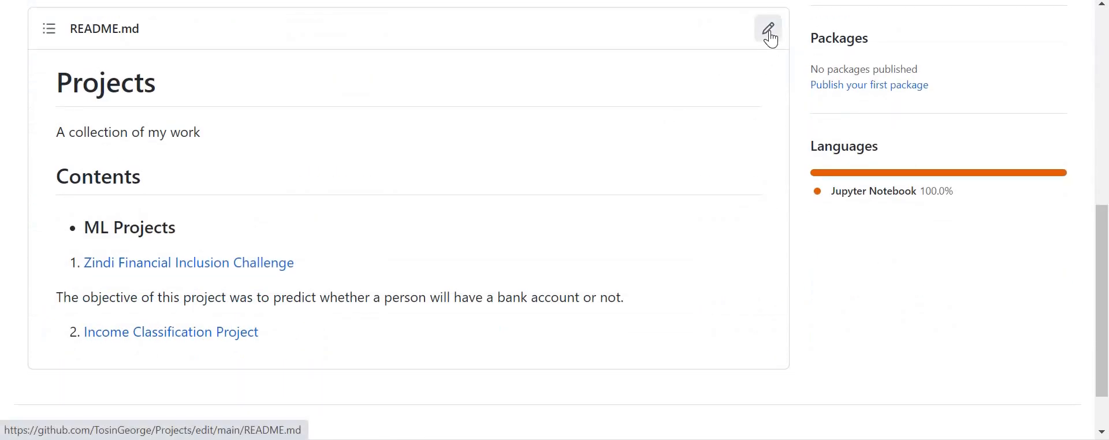
pyautogui.click(770, 39)
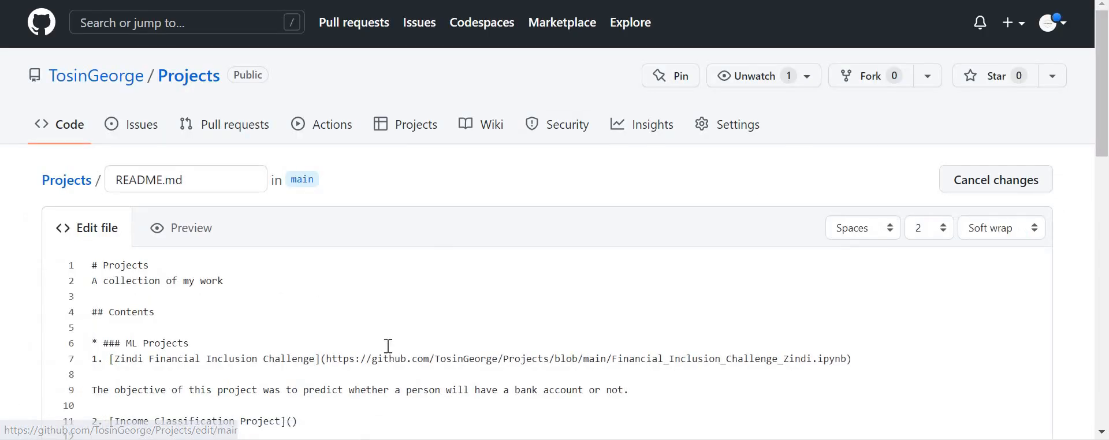
# Insert the copied Income_Classification_Project.ipynb URL into the empty link target of the Income Classification Project entry.
pyautogui.scroll(-1, 388, 345)
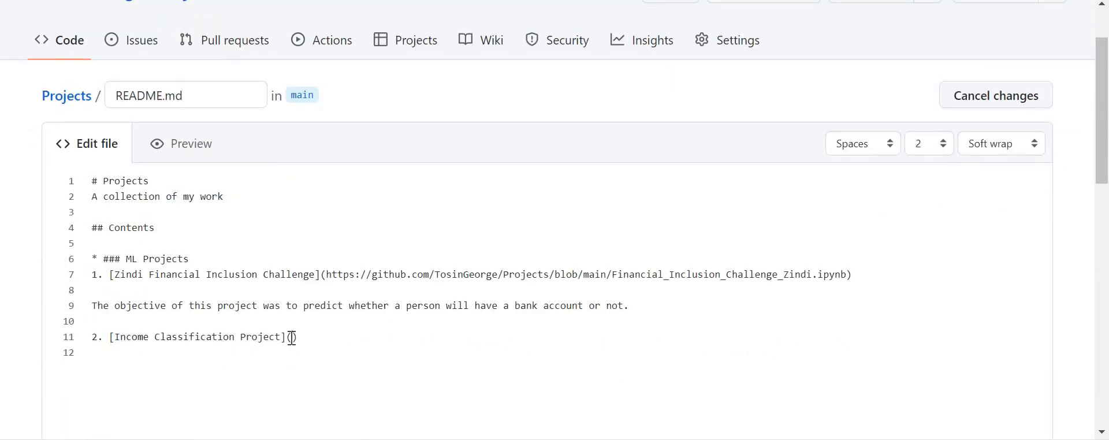
pyautogui.click(292, 338)
pyautogui.hotkey('ctrl', 'v')
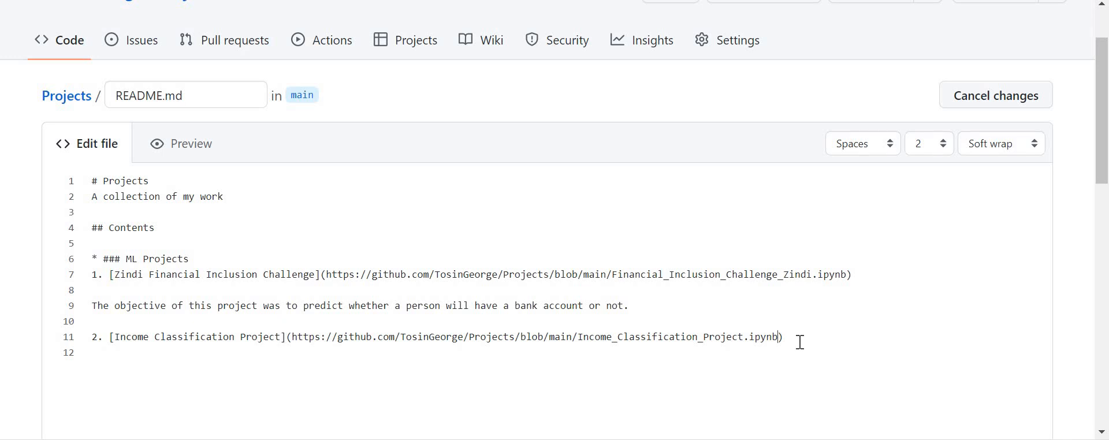
# Below item 2, add the description "The project was designed to predict whether a US citizen will make an annual income of $50,000 or not.".
pyautogui.press('Return')
pyautogui.press('Return')
pyautogui.write('The project was')
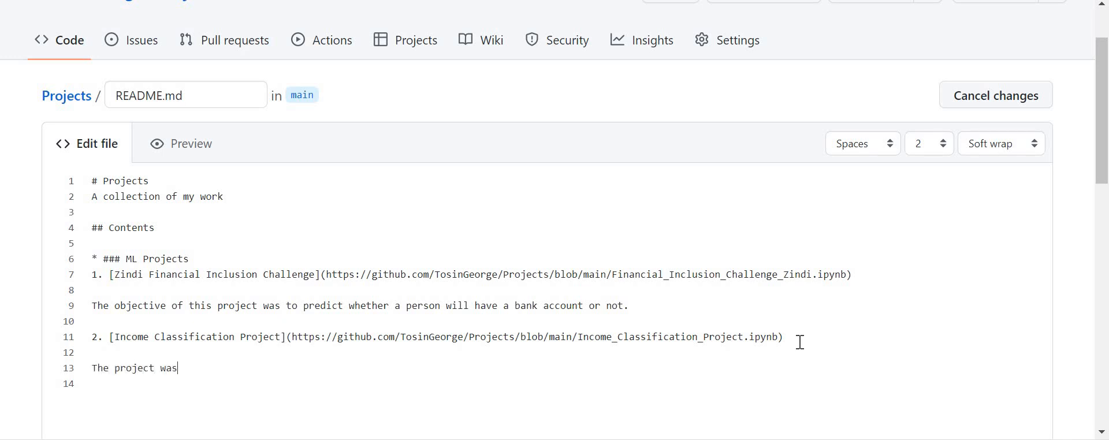
pyautogui.write(' designed to predict')
pyautogui.write('e')
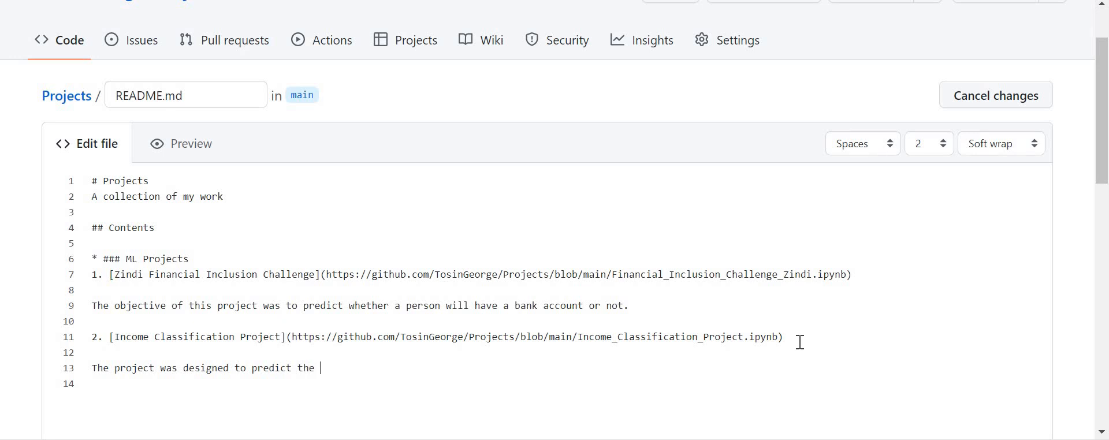
pyautogui.press('BackSpace')
pyautogui.press('BackSpace')
pyautogui.press('BackSpace')
pyautogui.press('BackSpace')
pyautogui.write('whether a US citizen w')
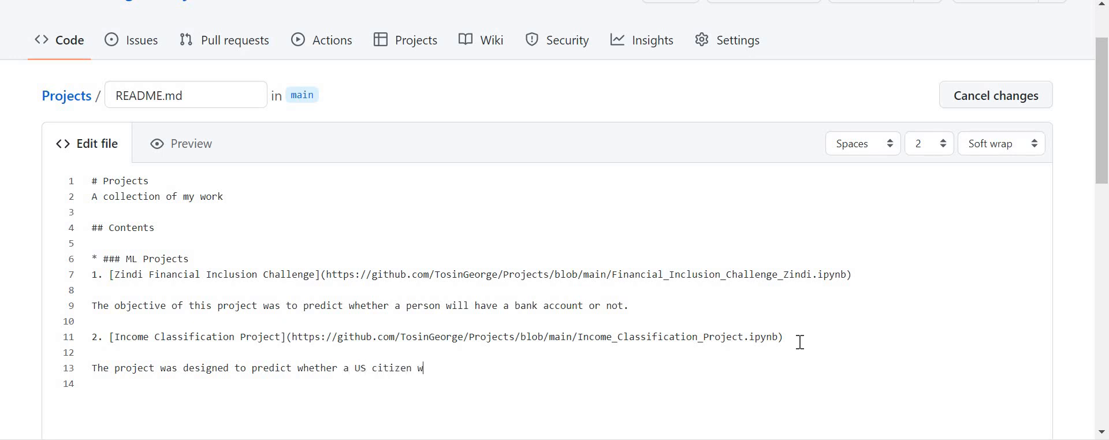
pyautogui.write('ill make ')
pyautogui.write('an ann')
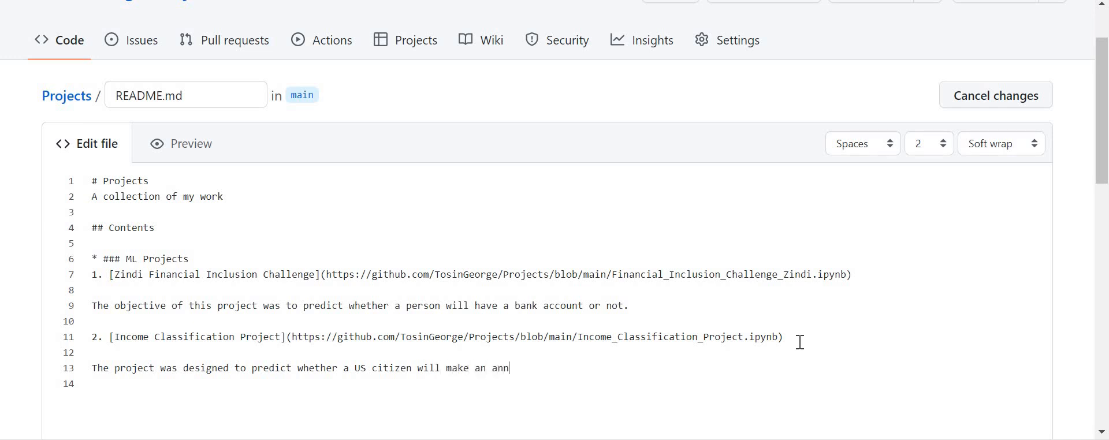
pyautogui.write('ual income of $50')
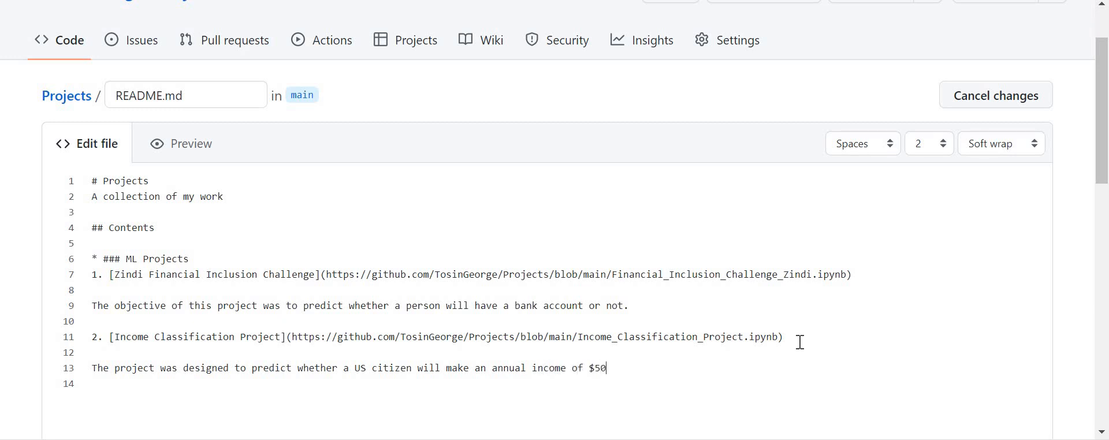
pyautogui.write(',000 or not.')
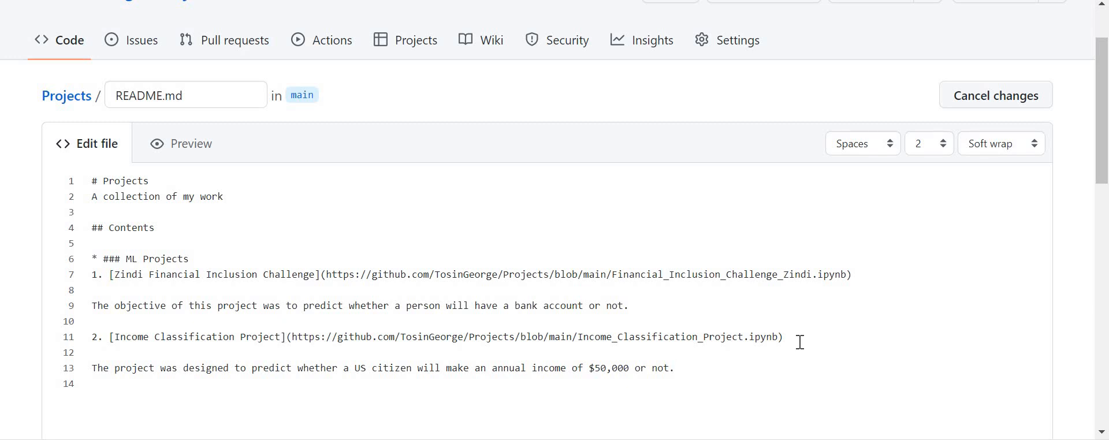
# Add the bulleted level-three heading "DA Projects" with a numbered first entry "[Profitable English Apps]()" under it.
pyautogui.press('Return')
pyautogui.press('Return')
pyautogui.write('* ### DA Projects')
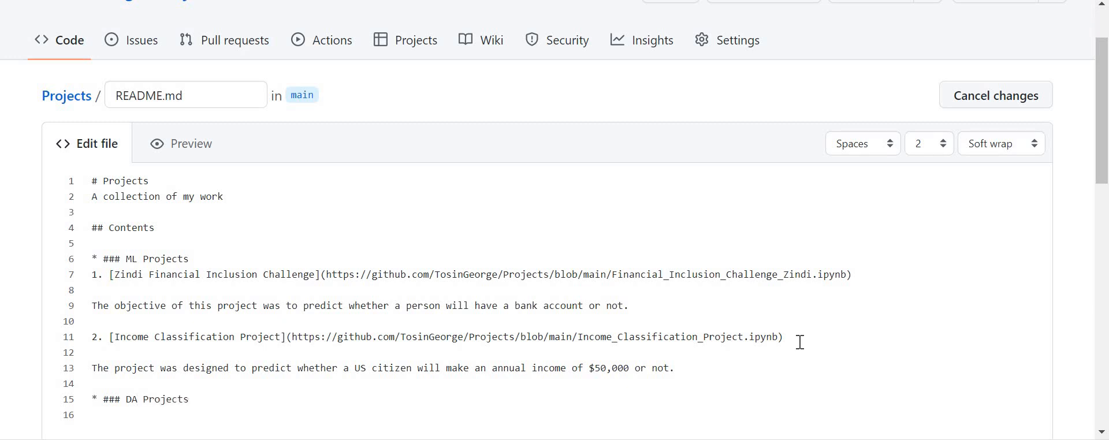
pyautogui.press('Return')
pyautogui.write('1. Profitable Eng')
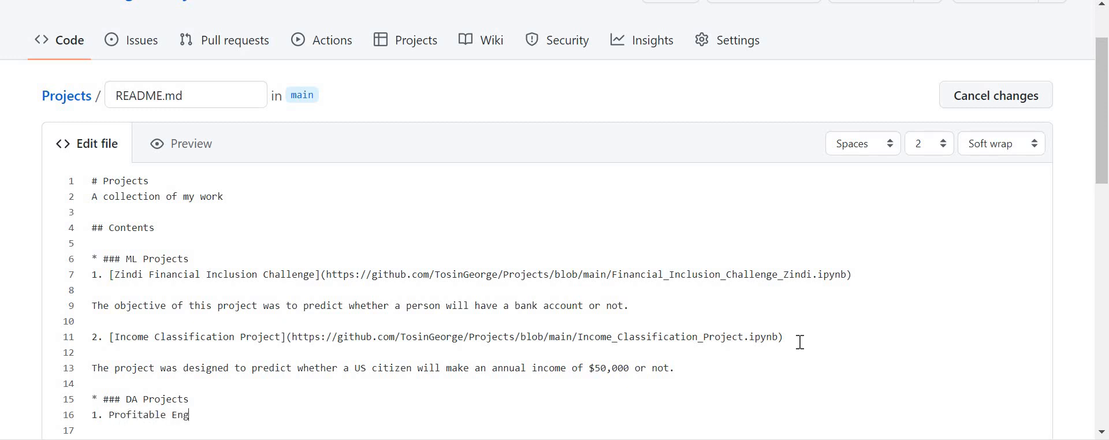
pyautogui.write('lish Apps')
pyautogui.write(']')
pyautogui.write('[')
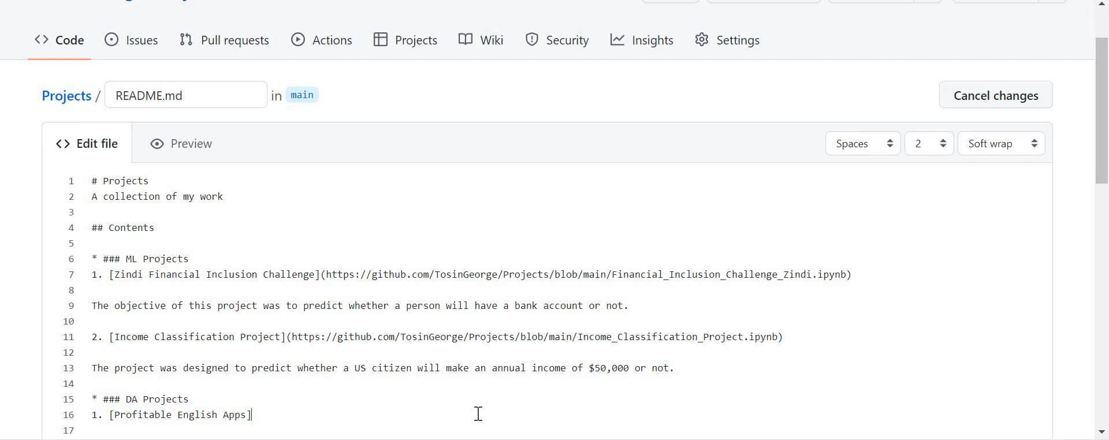
pyautogui.write('()')
# Under Profitable English Apps, write "Analysis of over 15000 apps to determine the most profitable for the Google Playstore and App Store.".
pyautogui.press('Return')
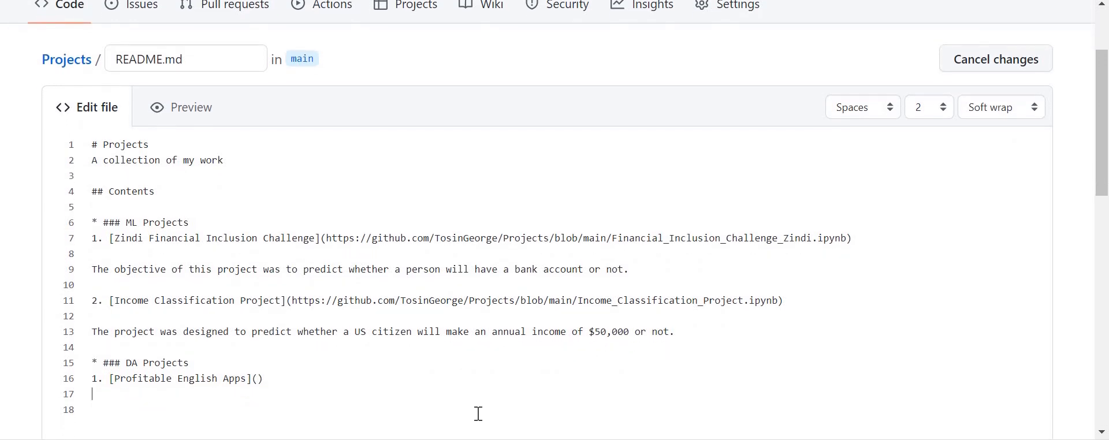
pyautogui.write('Analysis of over 15000')
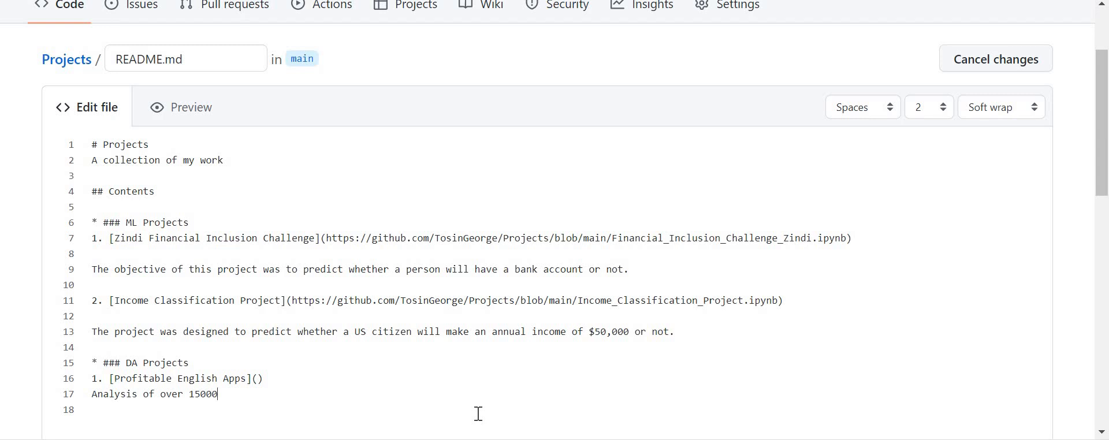
pyautogui.write(' apps to determine the ')
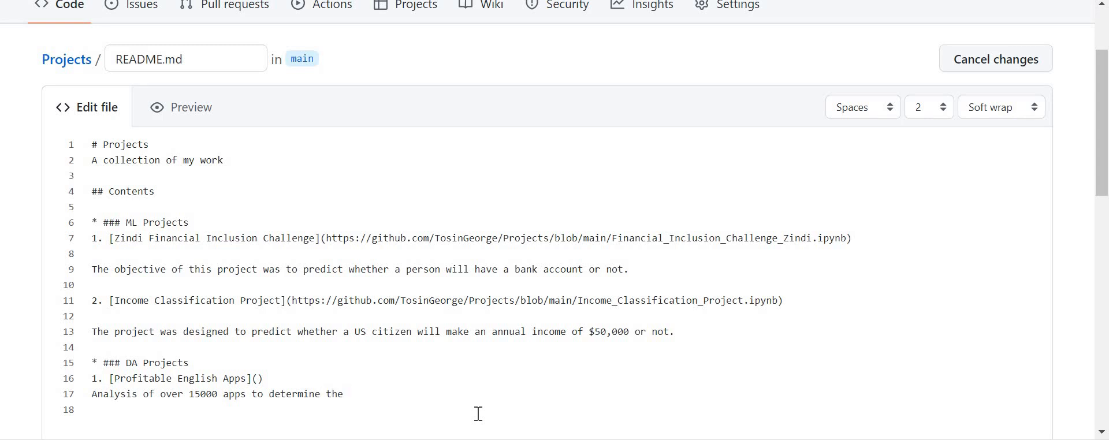
pyautogui.write('most profitable for ')
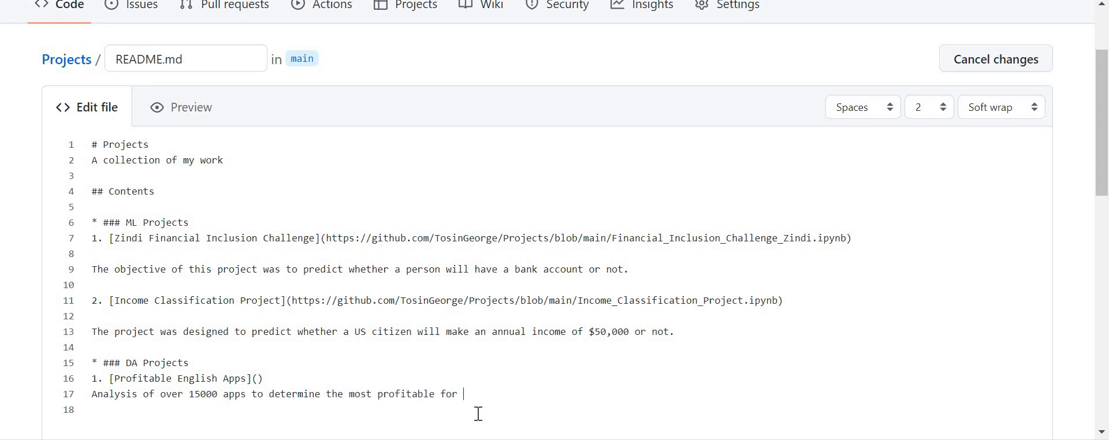
pyautogui.write('Gpp')
pyautogui.press('BackSpace')
pyautogui.press('BackSpace')
pyautogui.press('BackSpace')
pyautogui.write('the Google Playstore')
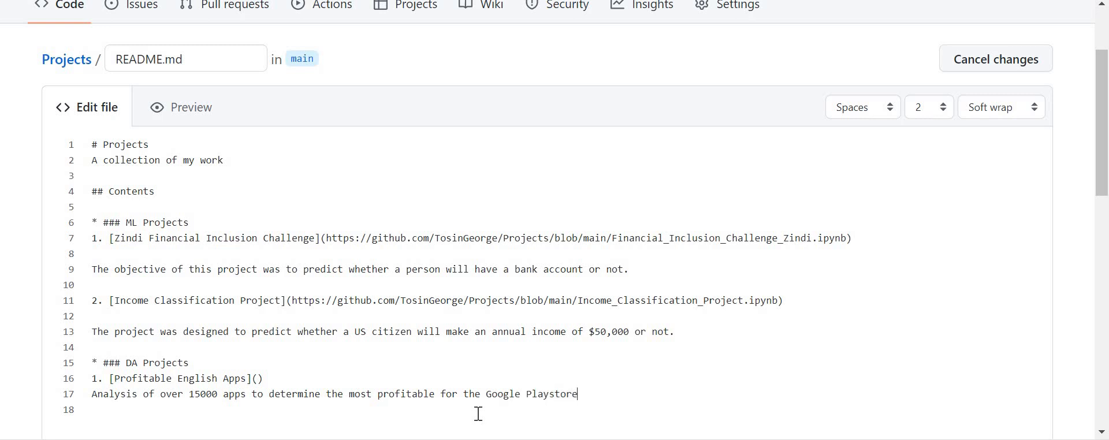
pyautogui.write(' and App Store.')
pyautogui.press('Return')
# Commit the README changes directly to the main branch and review the rendered page.
pyautogui.scroll(-12, 477, 414)
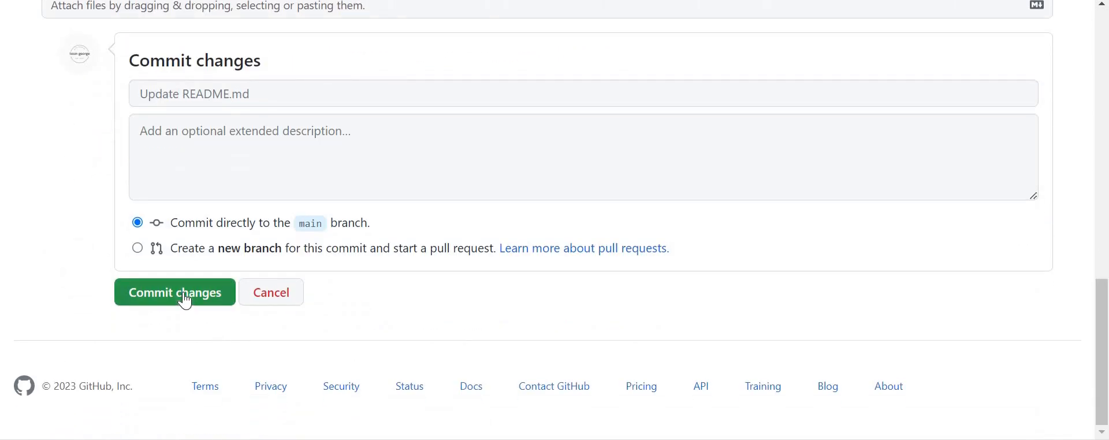
pyautogui.click(184, 293)
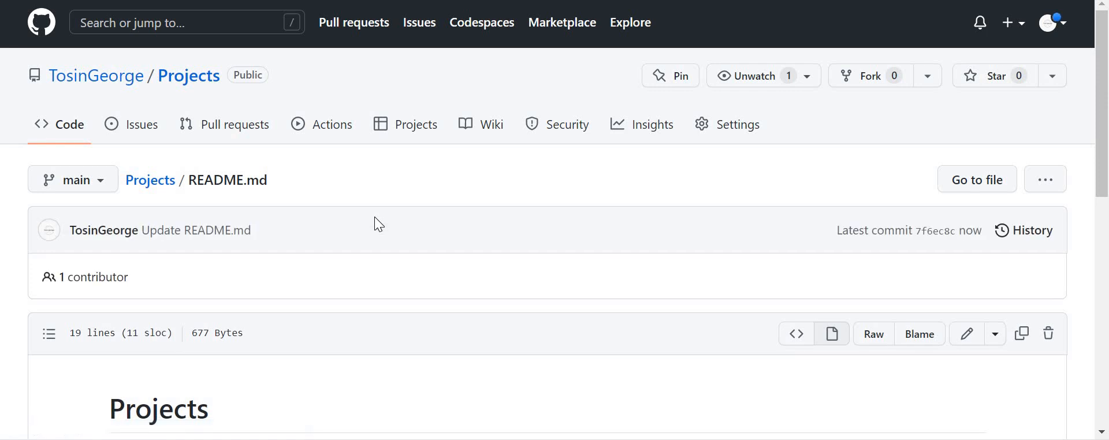
pyautogui.scroll(-10, 379, 224)
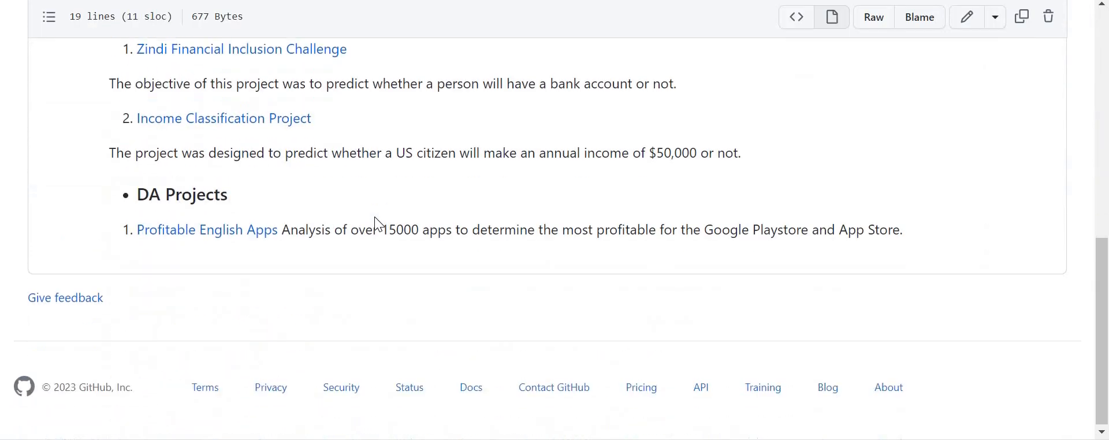
pyautogui.scroll(10, 378, 224)
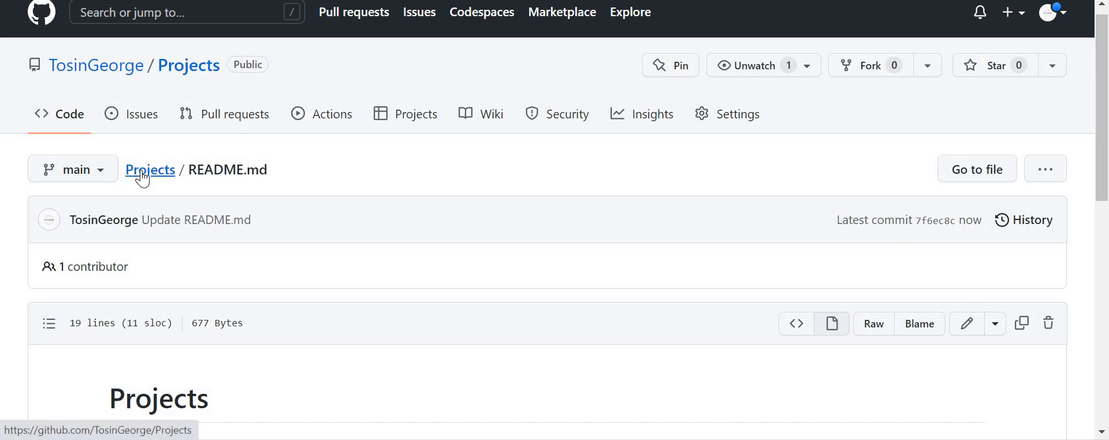
# Copy the link address of Profitable_Mobile_English_Apps.ipynb from the Projects repository's file list.
pyautogui.click(141, 174)
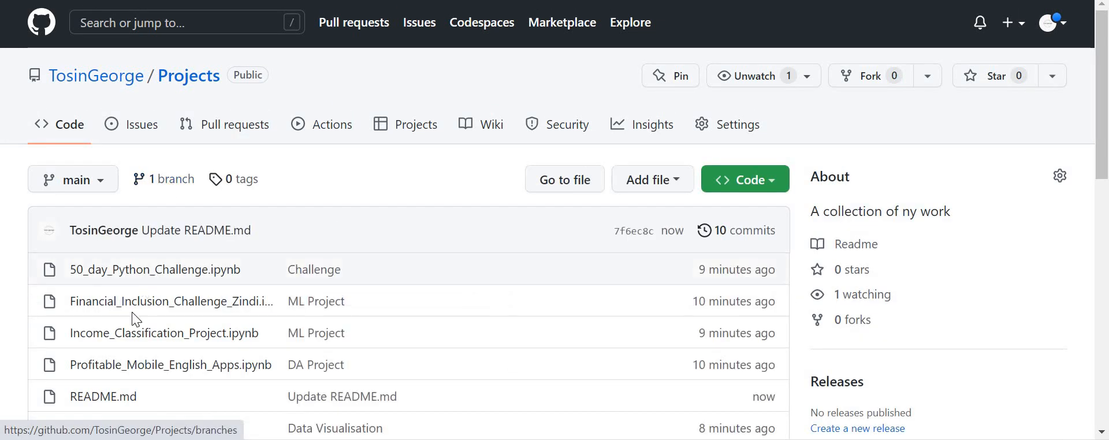
pyautogui.rightClick(153, 374)
pyautogui.click(263, 321)
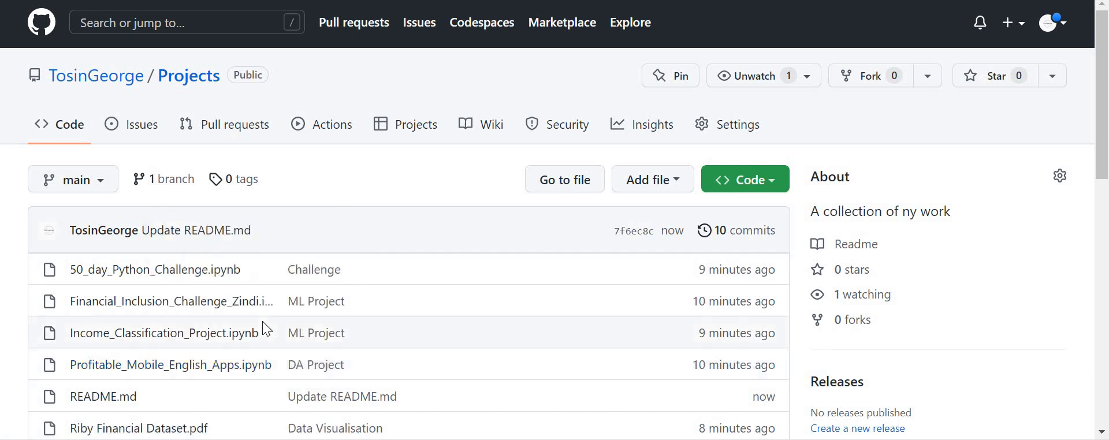
# Reopen README.md for editing and insert the copied notebook URL into the empty link target of Profitable English Apps.
pyautogui.scroll(-5, 264, 325)
pyautogui.scroll(-3, 262, 322)
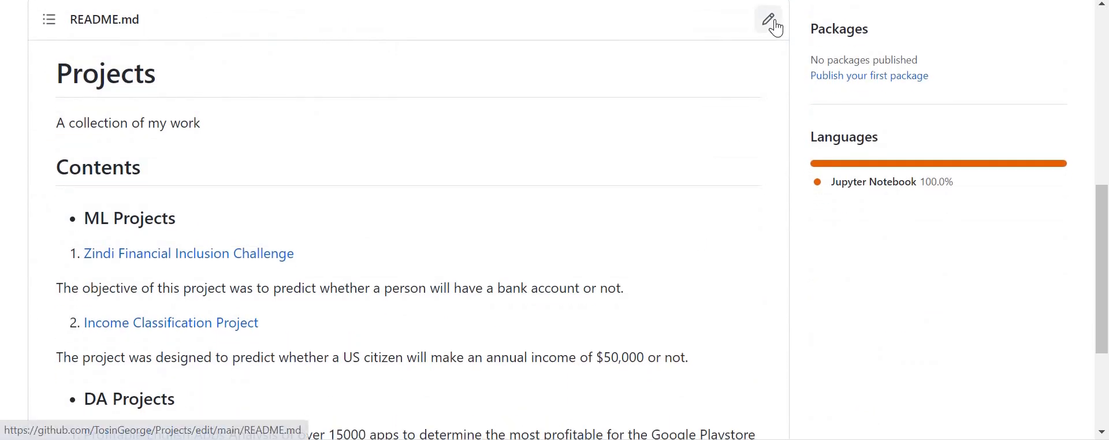
pyautogui.click(769, 20)
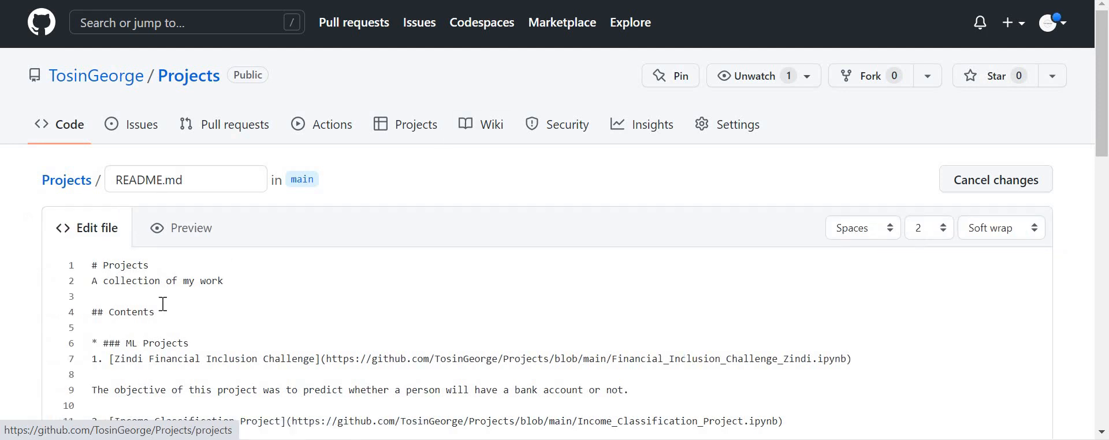
pyautogui.scroll(-4, 230, 305)
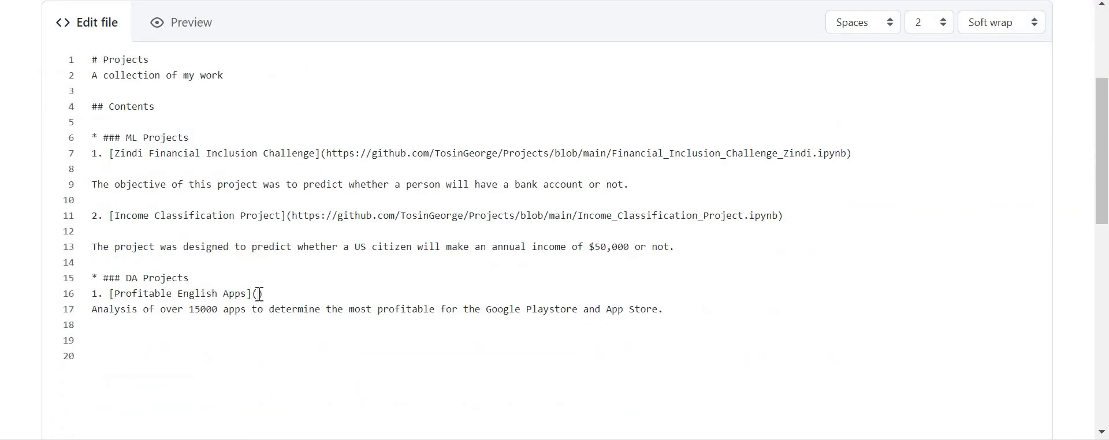
pyautogui.click(259, 295)
pyautogui.hotkey('ctrl', 'v')
pyautogui.scroll(4, 259, 294)
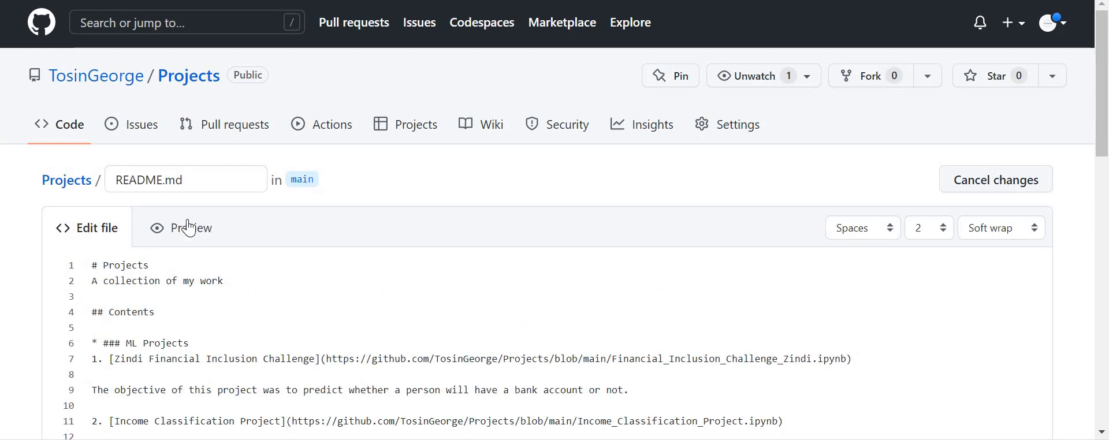
# Commit the README change to the main branch and test the Profitable English Apps link on the rendered page.
pyautogui.scroll(-13, 188, 224)
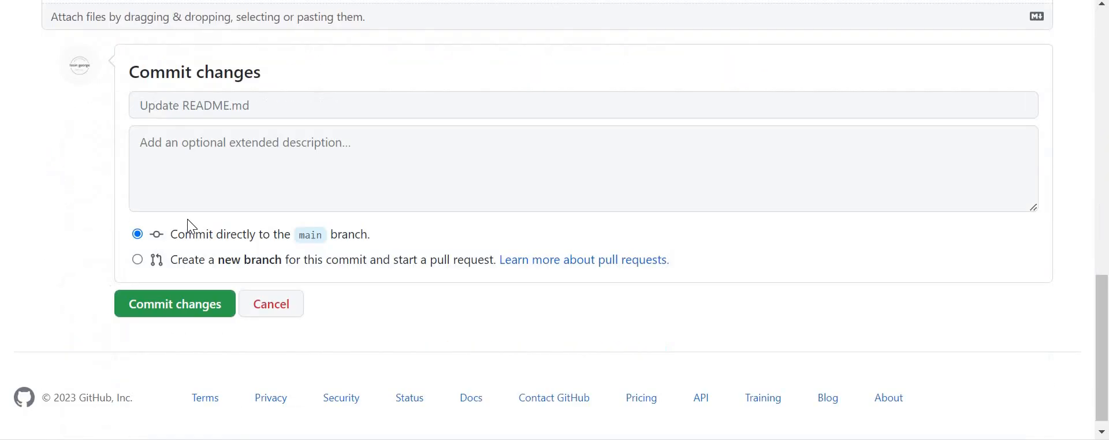
pyautogui.click(159, 293)
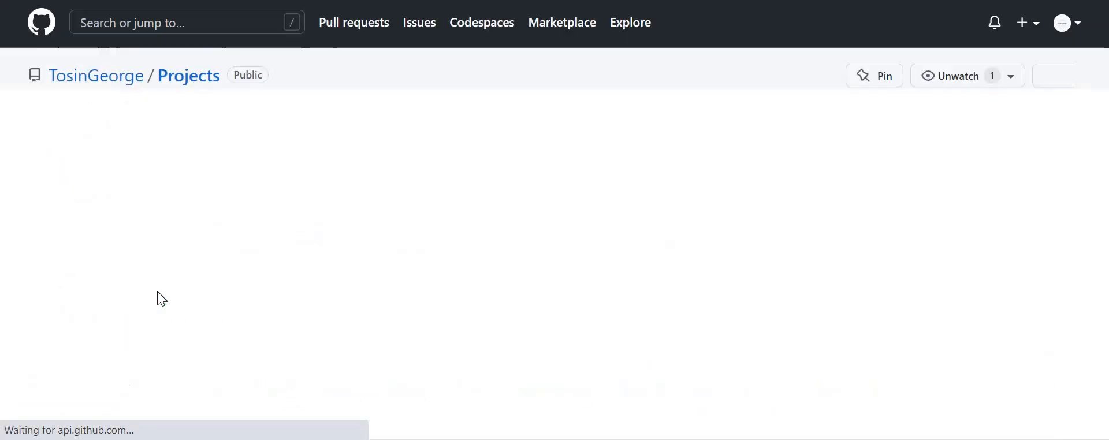
pyautogui.scroll(-2, 343, 300)
pyautogui.scroll(-6, 343, 294)
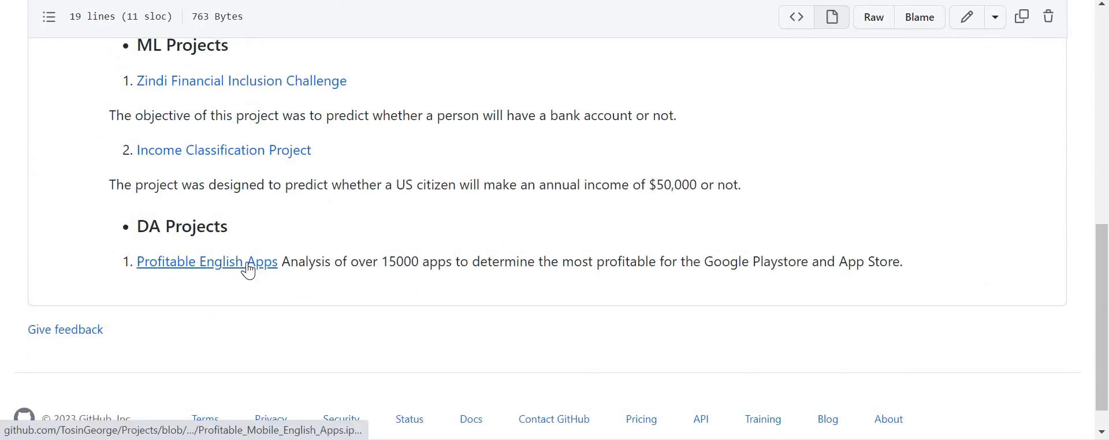
pyautogui.click(247, 264)
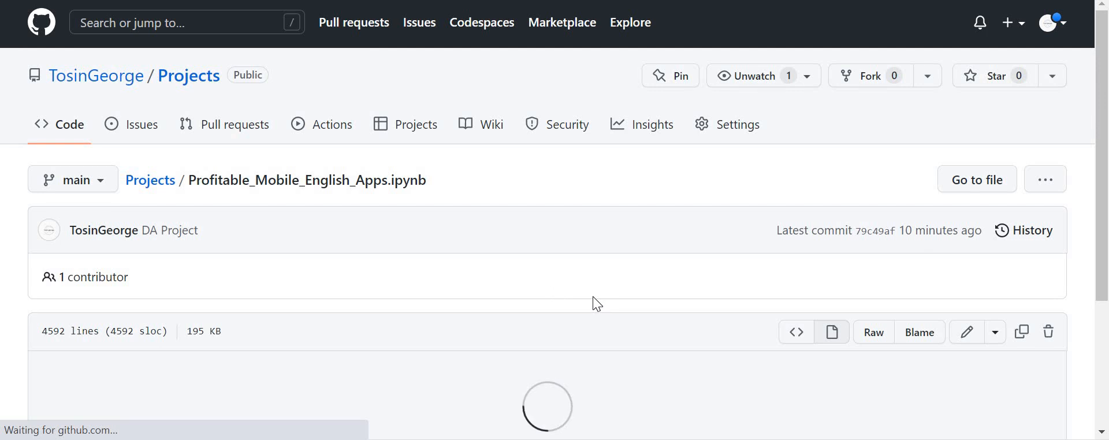
pyautogui.scroll(-2, 594, 298)
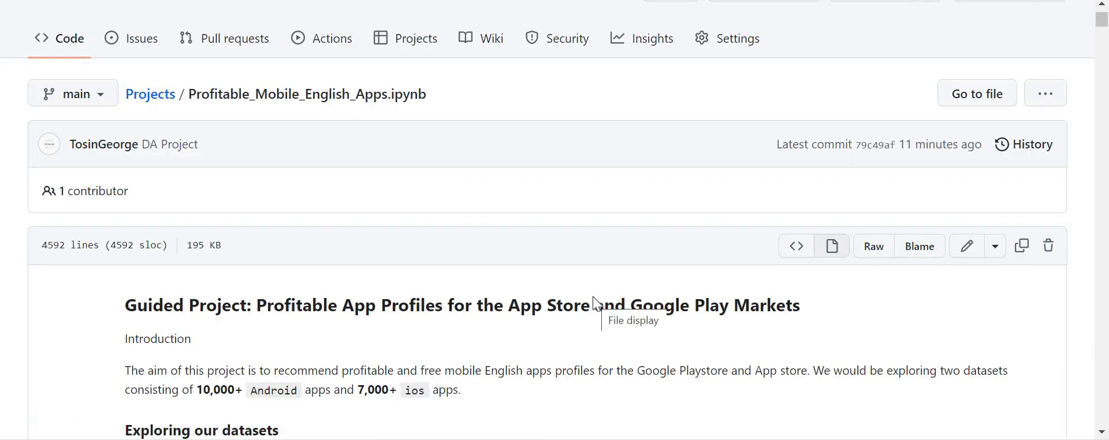
pyautogui.scroll(2, 294, 128)
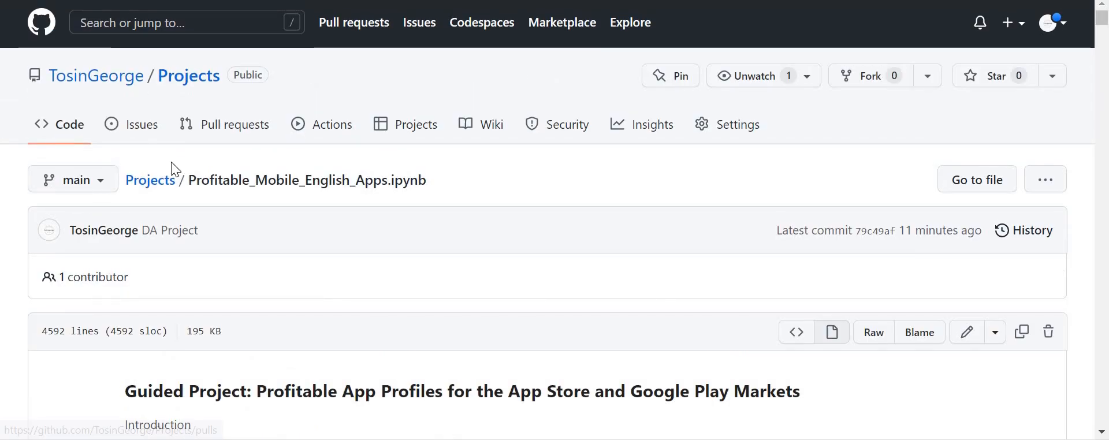
# Return to the Projects repository and open README.md for editing.
pyautogui.click(148, 185)
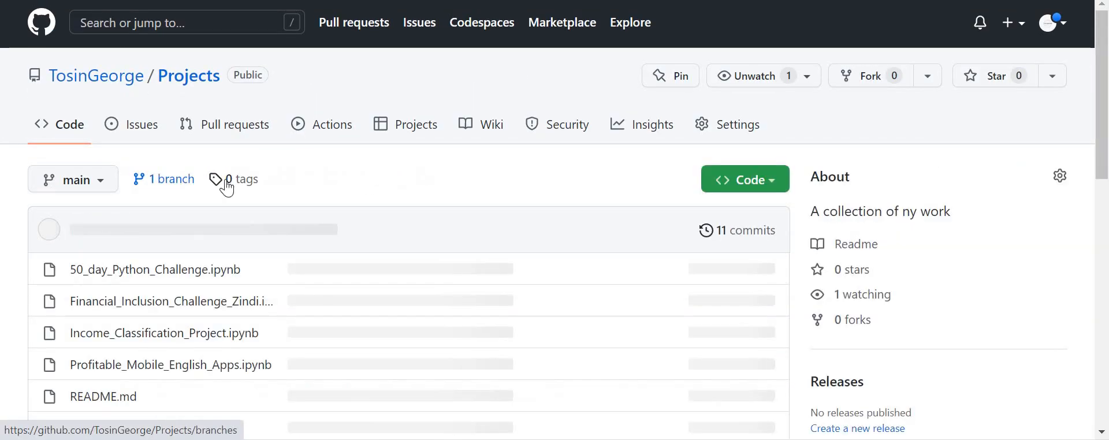
pyautogui.scroll(-3, 521, 292)
pyautogui.scroll(-5, 525, 299)
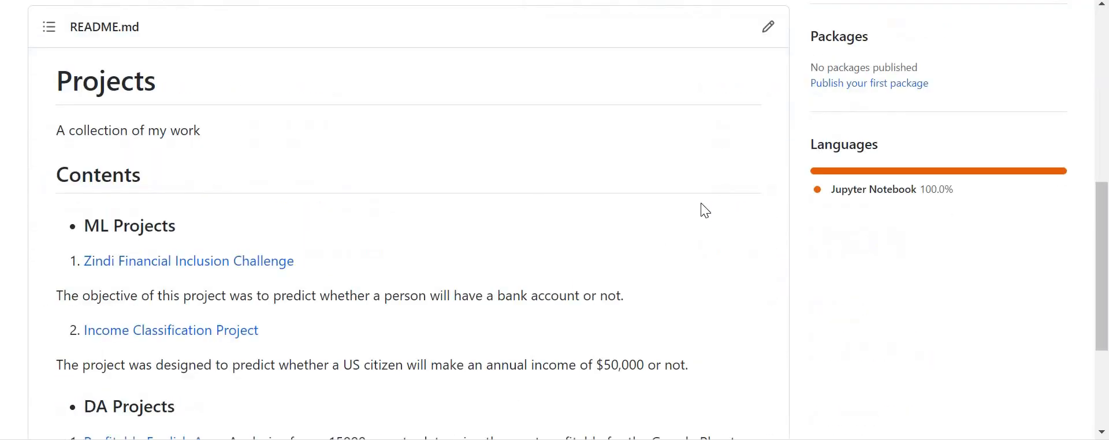
pyautogui.click(770, 30)
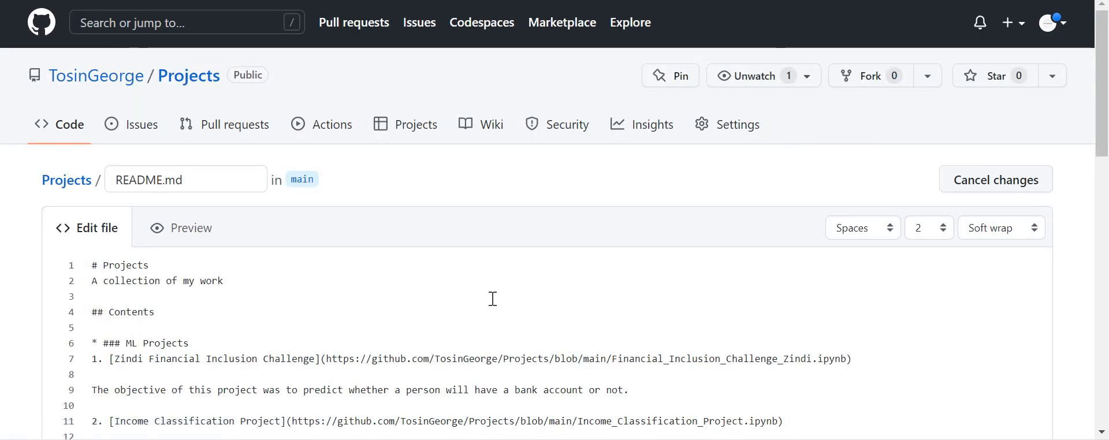
# Add a bulleted level-three heading "Data Visualisation" below the Profitable English Apps description in README.md.
pyautogui.scroll(-3, 492, 299)
pyautogui.scroll(-1, 493, 299)
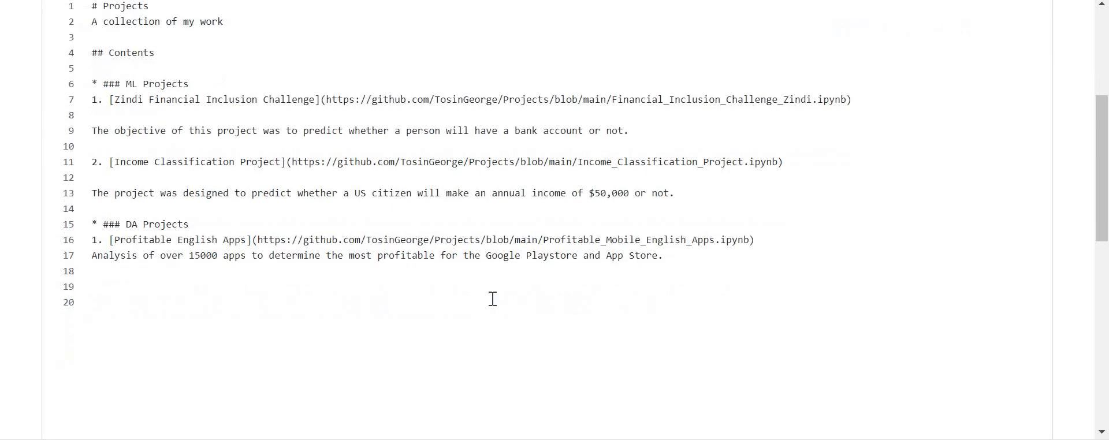
pyautogui.click(686, 261)
pyautogui.press('Return')
pyautogui.press('Return')
pyautogui.write('* ### DA')
pyautogui.press('BackSpace')
pyautogui.write('ata V')
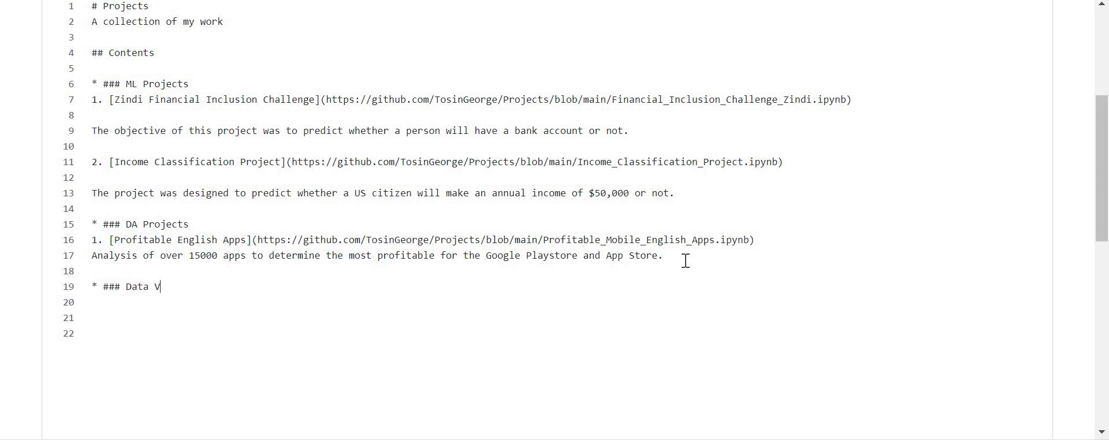
pyautogui.write('isualisation')
pyautogui.press('Return')
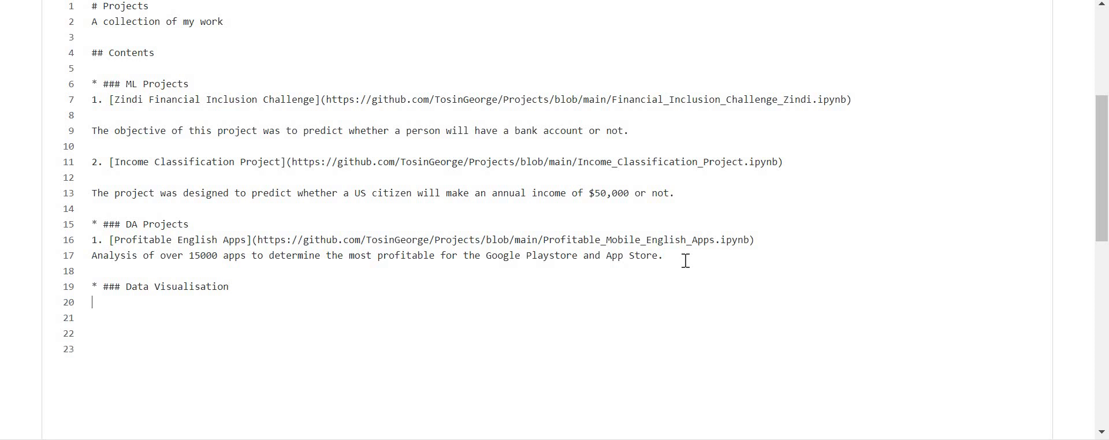
# Add numbered item 1 under Data Visualisation as a Markdown link titled "Riby Financial Dataset Visualisation" with an empty target.
pyautogui.write('1. Riby')
pyautogui.press('BackSpace')
pyautogui.press('BackSpace')
pyautogui.press('BackSpace')
pyautogui.press('BackSpace')
pyautogui.press('BackSpace')
pyautogui.write('[]')
pyautogui.write('(')
pyautogui.write('Riby Fi')
pyautogui.write('nancial ')
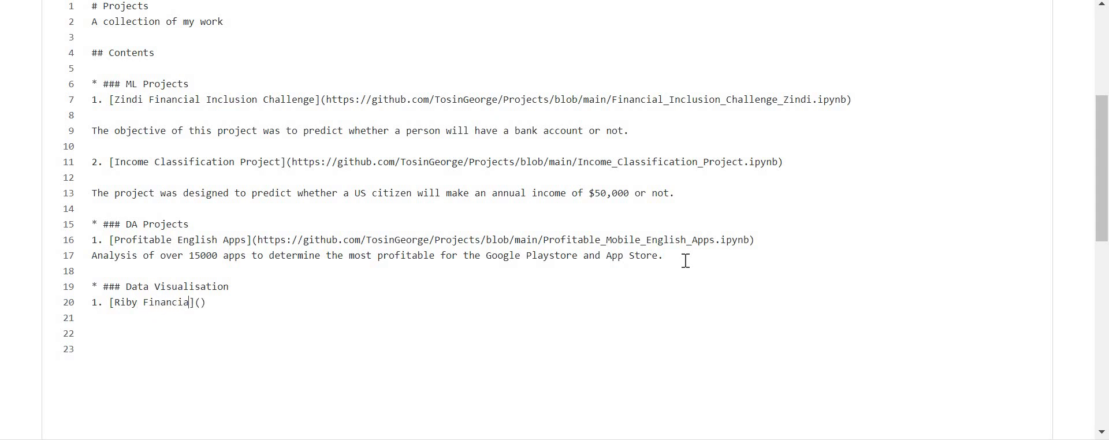
pyautogui.write('Datasey')
pyautogui.press('BackSpace')
pyautogui.write('t Vis')
pyautogui.write('ualisatio')
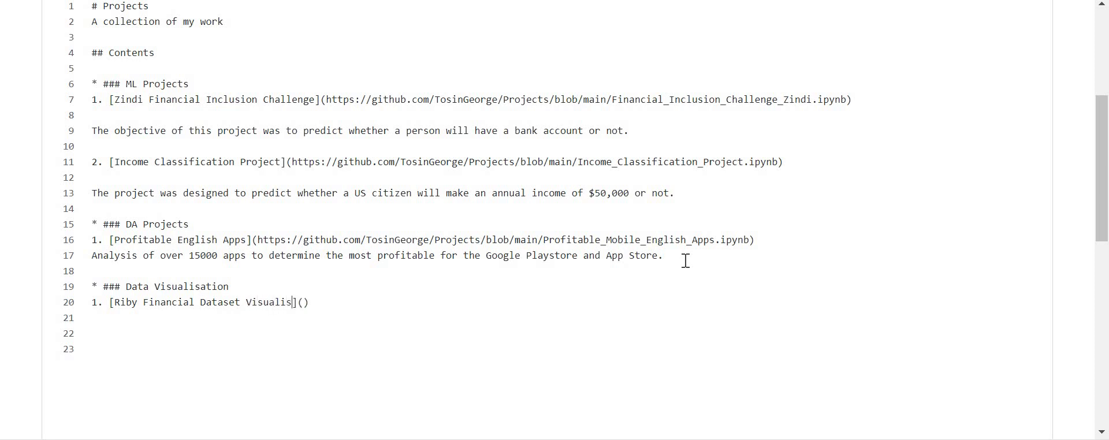
pyautogui.write('n')
# Add the description "Visualisation of the riby Financial Dataset." on the line below the Riby Financial Dataset Visualisation link.
pyautogui.press('Return')
pyautogui.write('Visualisation ')
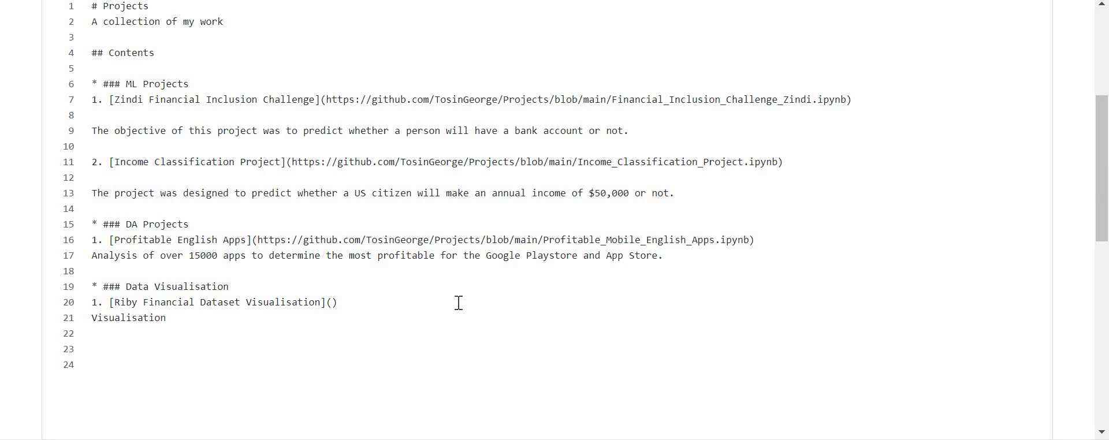
pyautogui.write('of the riby Financial Datset')
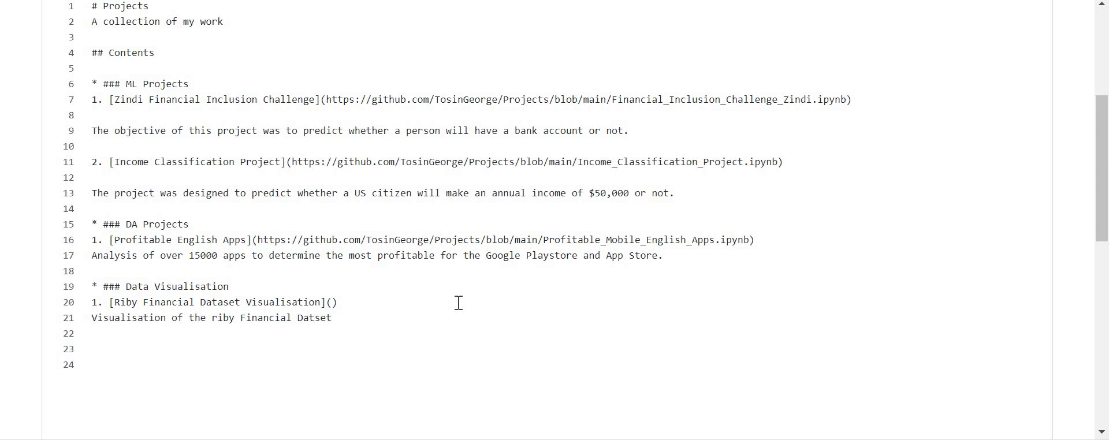
pyautogui.write('a')
# Commit the README change with the new Data Visualisation section directly to the main branch.
pyautogui.scroll(-10, 106, 368)
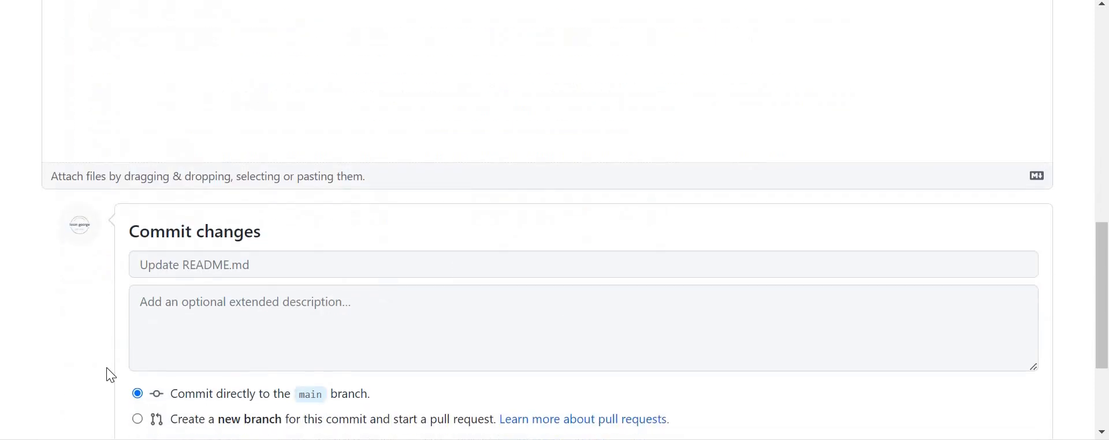
pyautogui.scroll(-3, 107, 366)
pyautogui.click(177, 308)
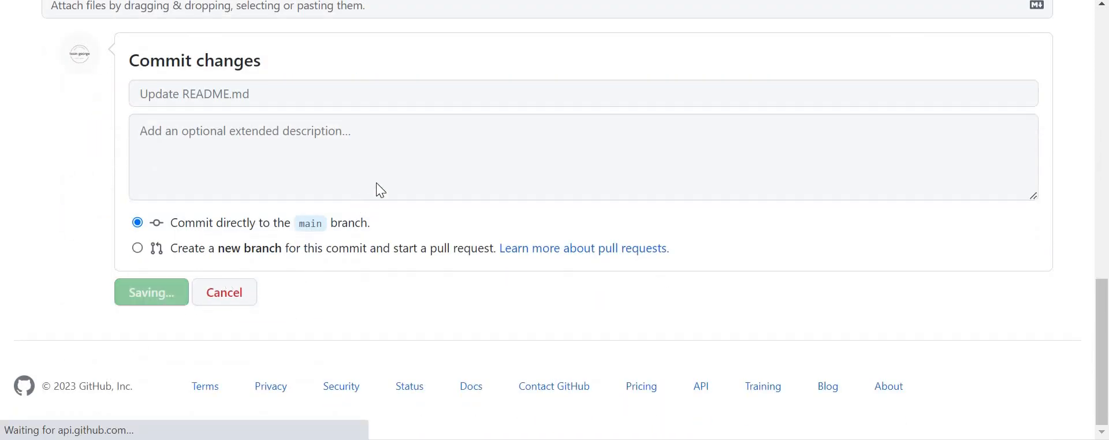
pyautogui.scroll(-2, 383, 178)
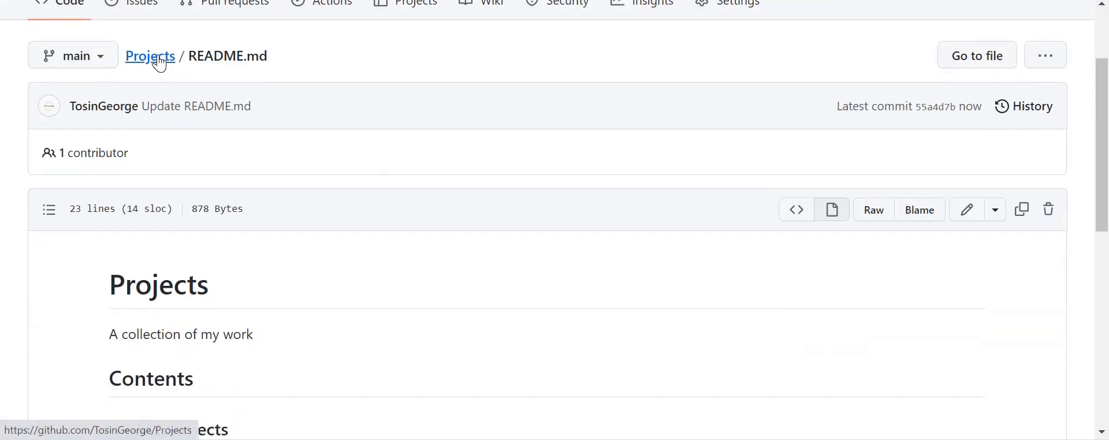
# Return to the Projects repository's file list and copy the link address of Riby Financial Dataset.pdf.
pyautogui.click(159, 59)
pyautogui.scroll(-1, 349, 263)
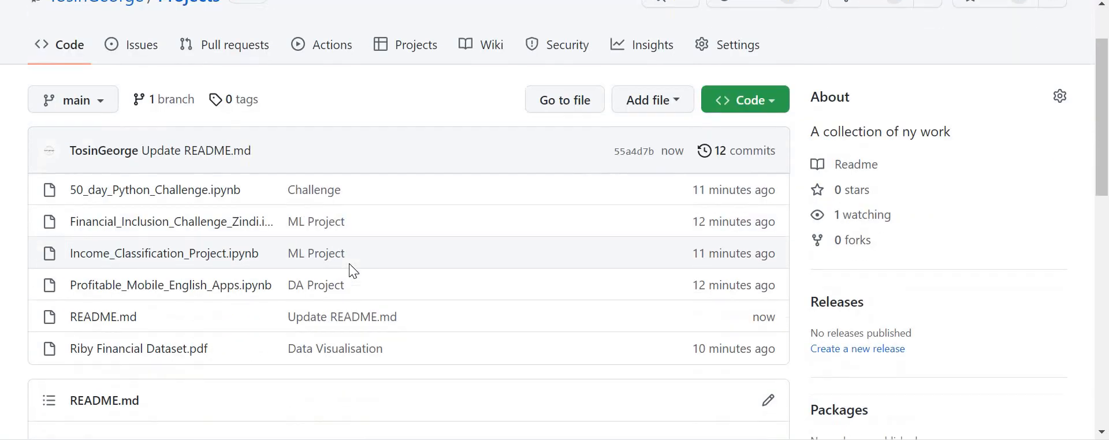
pyautogui.rightClick(130, 350)
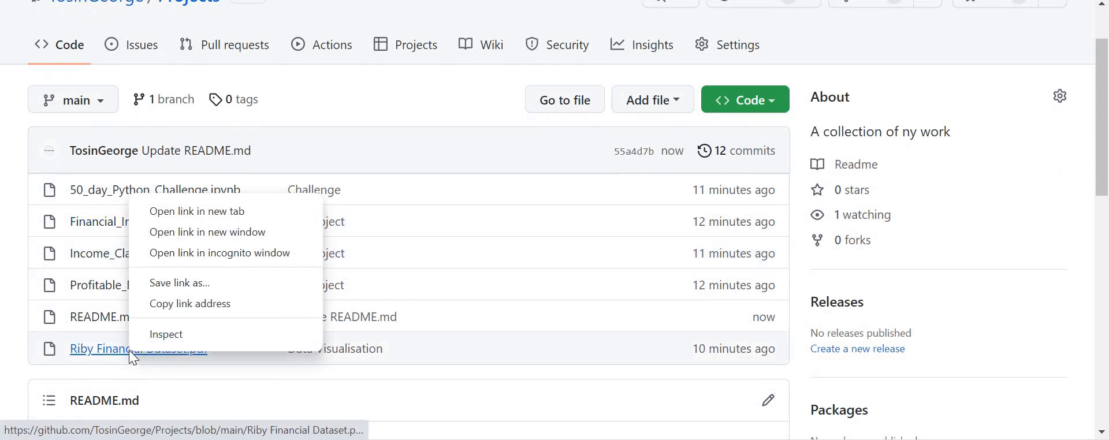
pyautogui.click(203, 303)
# Reopen README.md for editing and insert the copied PDF URL into the empty link target of Riby Financial Dataset Visualisation.
pyautogui.scroll(-5, 205, 309)
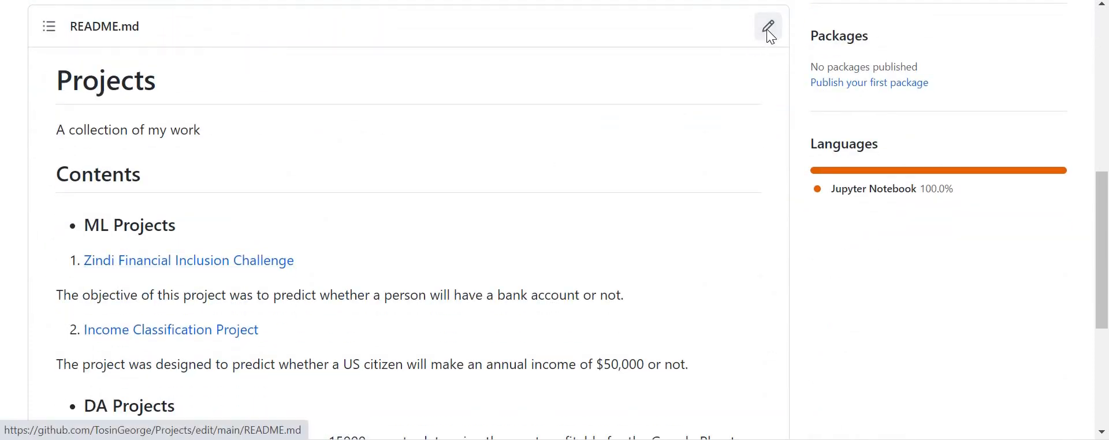
pyautogui.click(769, 27)
pyautogui.scroll(-2, 276, 301)
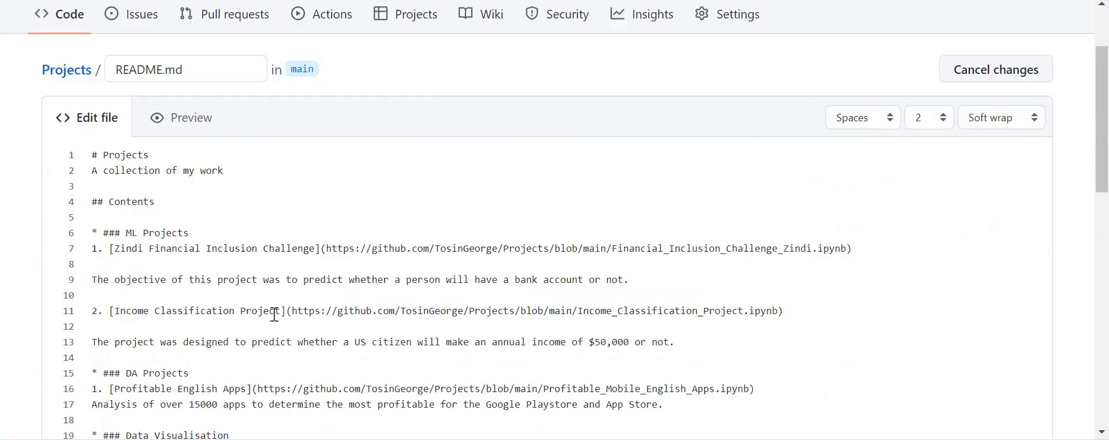
pyautogui.scroll(-2, 274, 314)
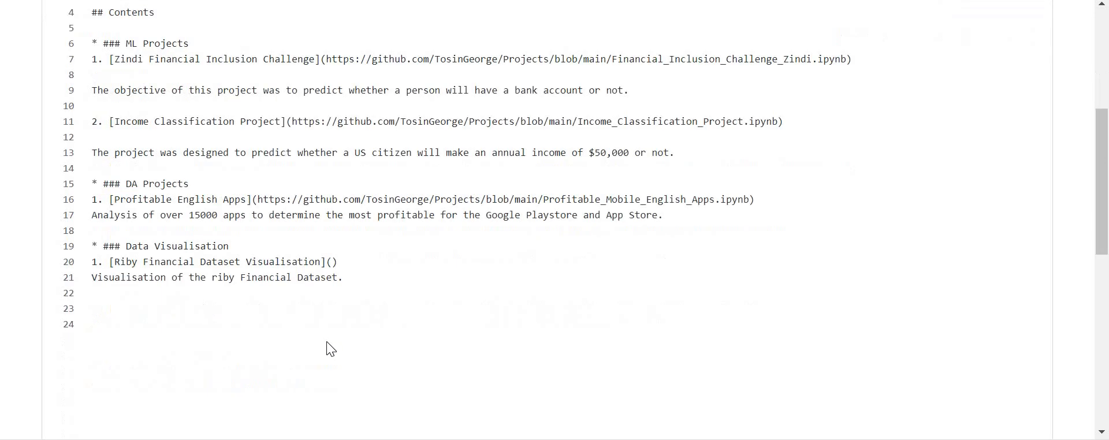
pyautogui.click(333, 262)
pyautogui.hotkey('ctrl', 'v')
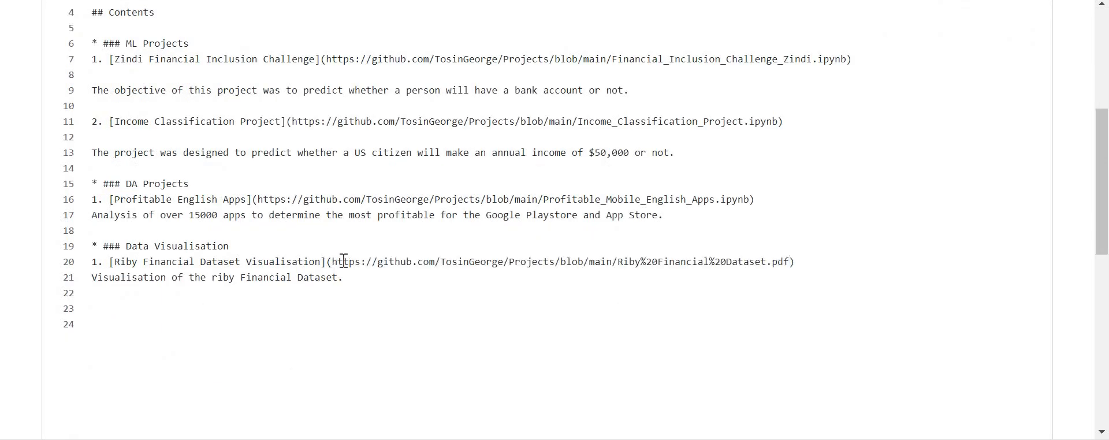
# Add a bulleted level-three "Challenges" heading below Data Visualisation, with numbered item 1 as the empty-target link "50-Day Python Challenge".
pyautogui.press('Return')
pyautogui.press('Return')
pyautogui.write('* ### Challenges')
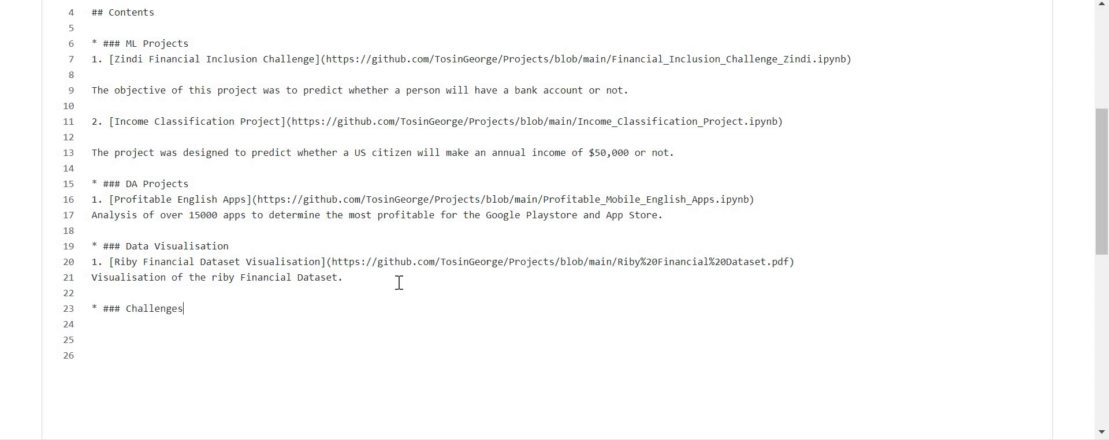
pyautogui.press('Return')
pyautogui.write('1. 50-Day Python Challenge')
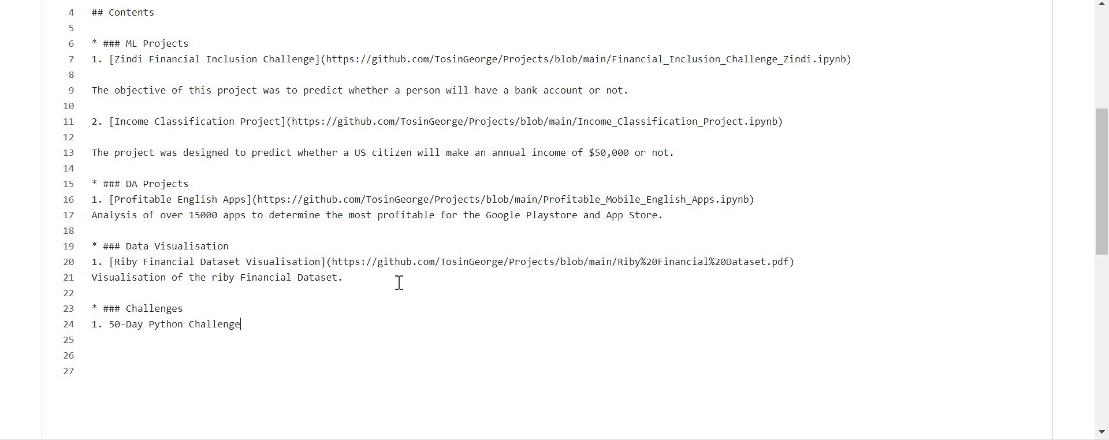
pyautogui.write(']')
pyautogui.write('[')
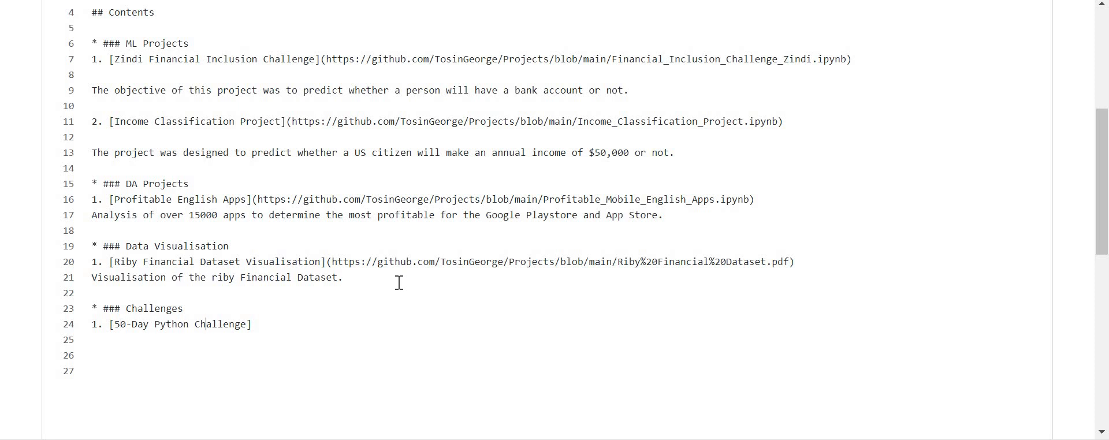
pyautogui.write('()')
# Add the description "My attempt at a 50-day Python Challenge" on the line below the 50-Day Python Challenge link.
pyautogui.press('Return')
pyautogui.write('My attemo')
pyautogui.press('BackSpace')
pyautogui.write('pt at a 50-')
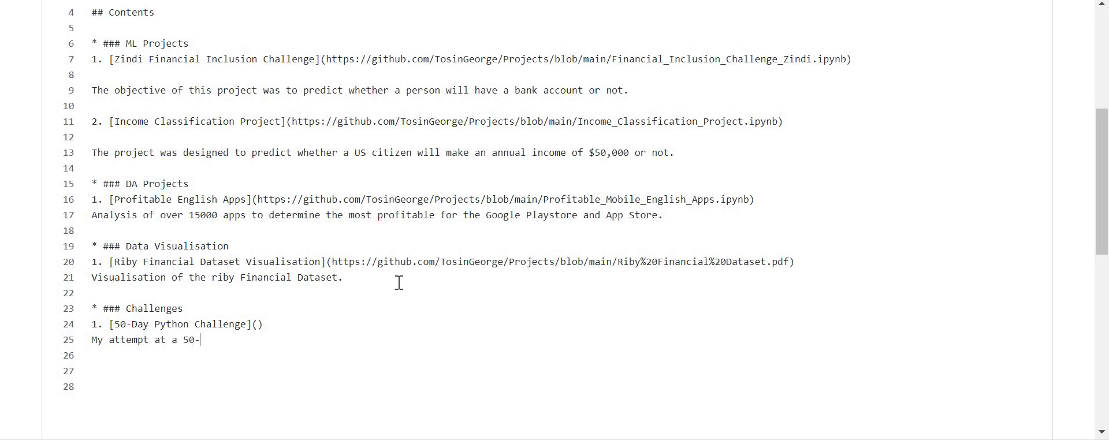
pyautogui.write('day Python Challenge')
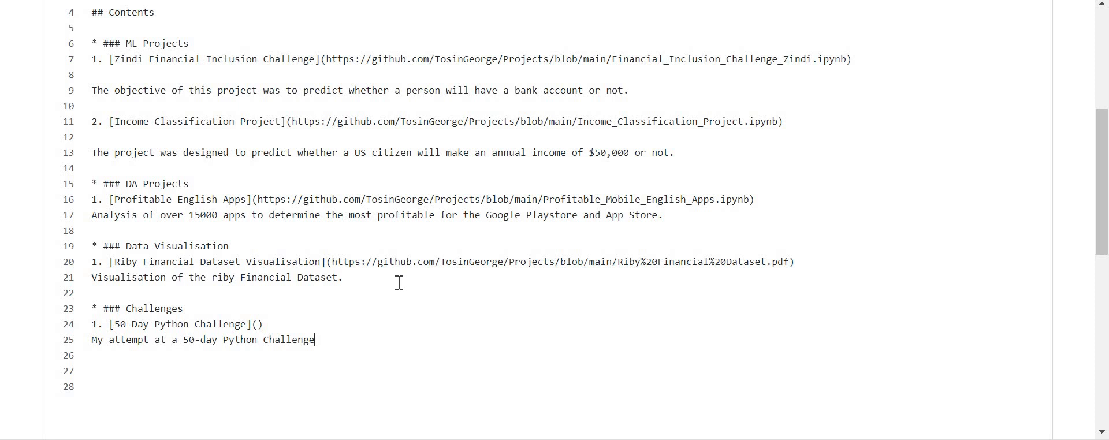
# Commit the README change with the new Challenges section directly to the main branch.
pyautogui.scroll(1, 399, 283)
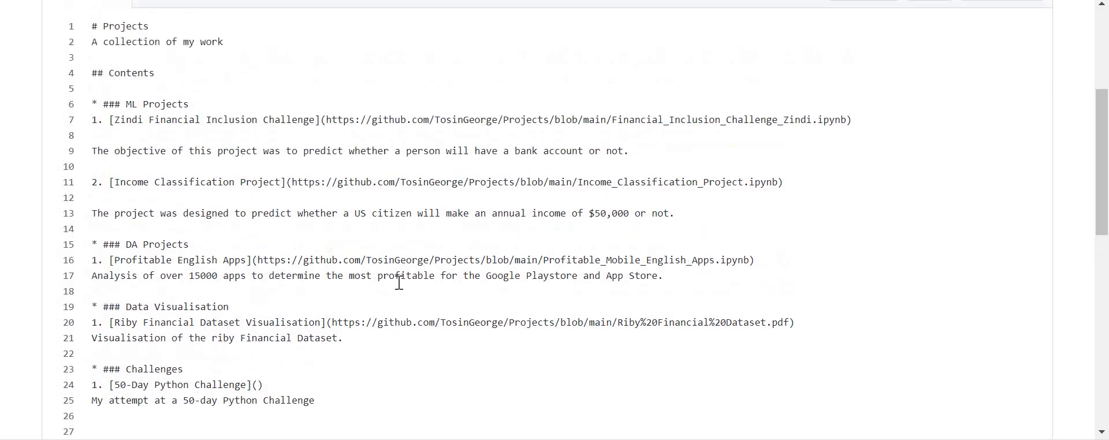
pyautogui.scroll(-1, 399, 283)
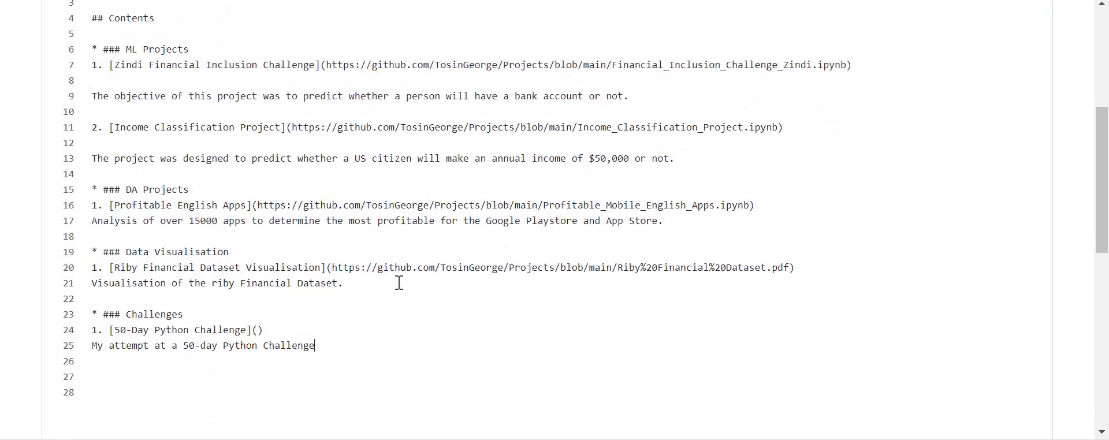
pyautogui.scroll(-7, 257, 333)
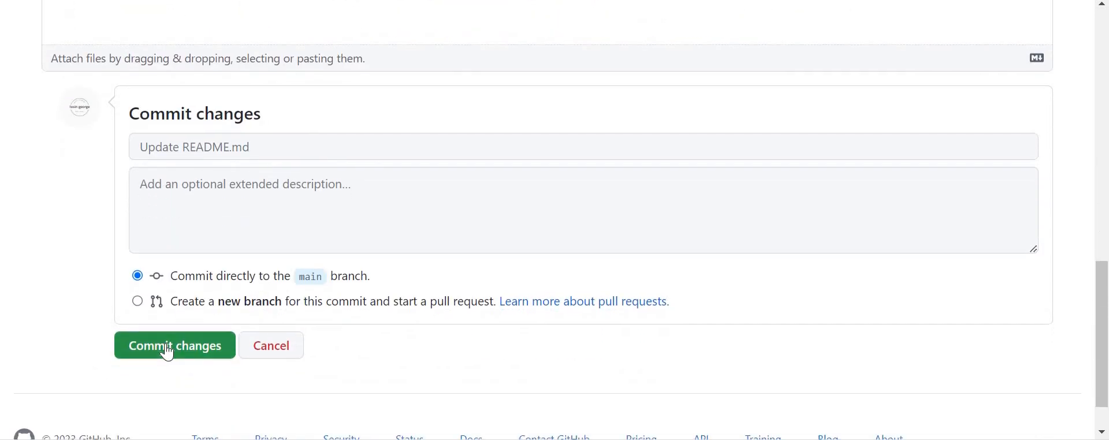
pyautogui.click(167, 350)
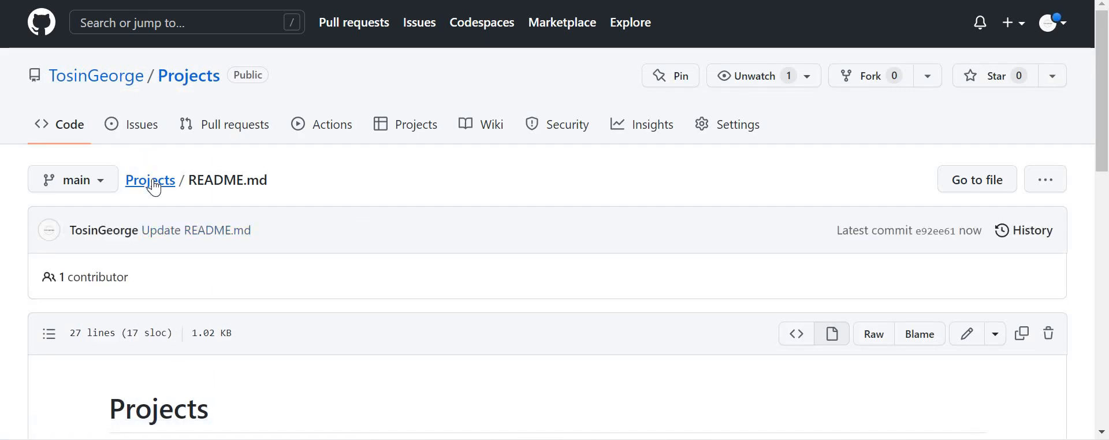
# Return to the Projects repository's file list and copy the link address of 50_day_Python_Challenge.ipynb.
pyautogui.click(151, 181)
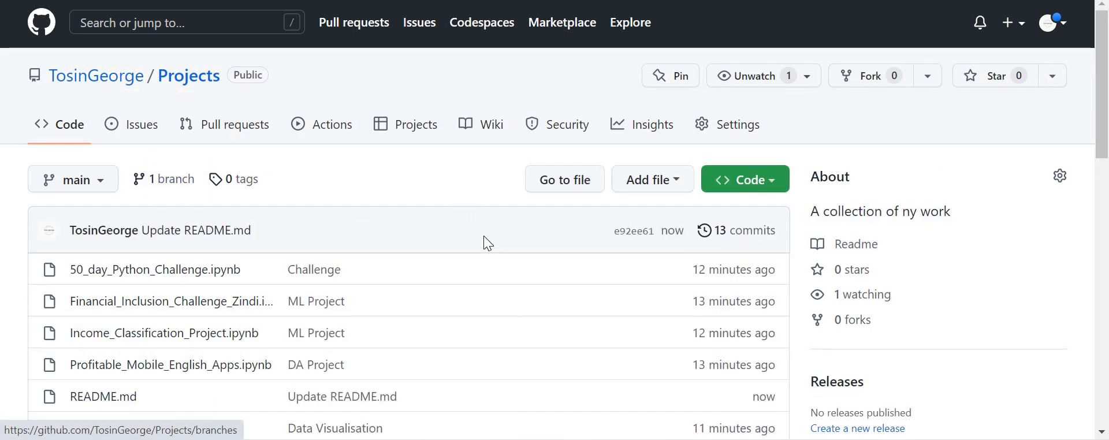
pyautogui.scroll(-1, 484, 236)
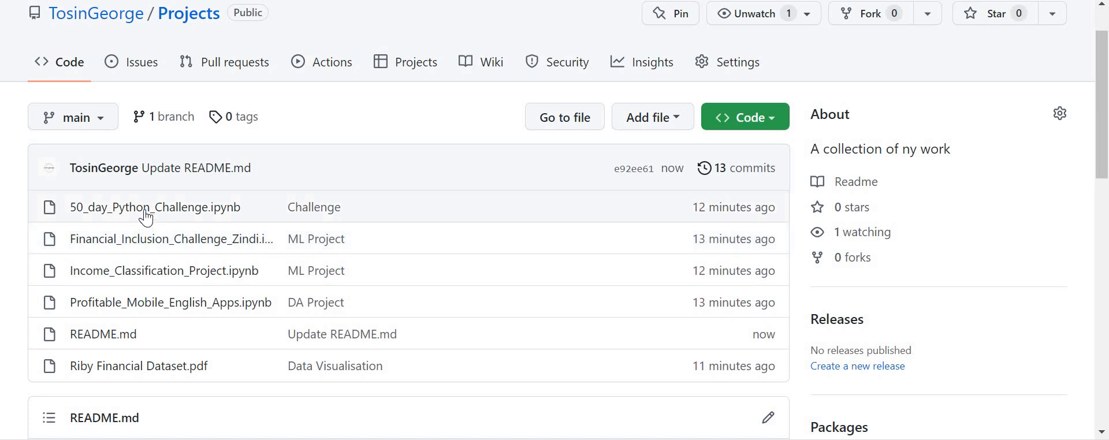
pyautogui.rightClick(145, 209)
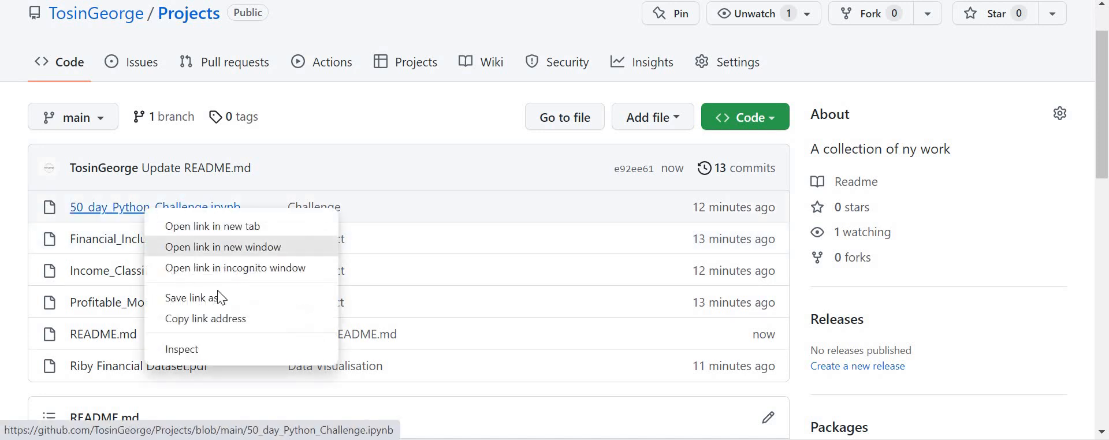
pyautogui.click(264, 319)
# Reopen README.md for editing and insert the copied notebook URL into the empty link target of 50-Day Python Challenge.
pyautogui.scroll(-2, 266, 323)
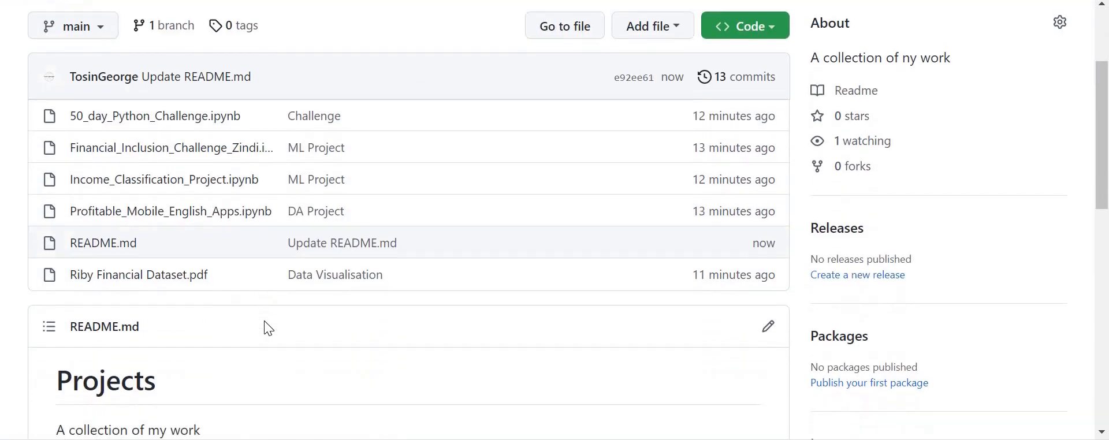
pyautogui.scroll(-3, 265, 326)
pyautogui.scroll(5, 265, 327)
pyautogui.scroll(-7, 266, 323)
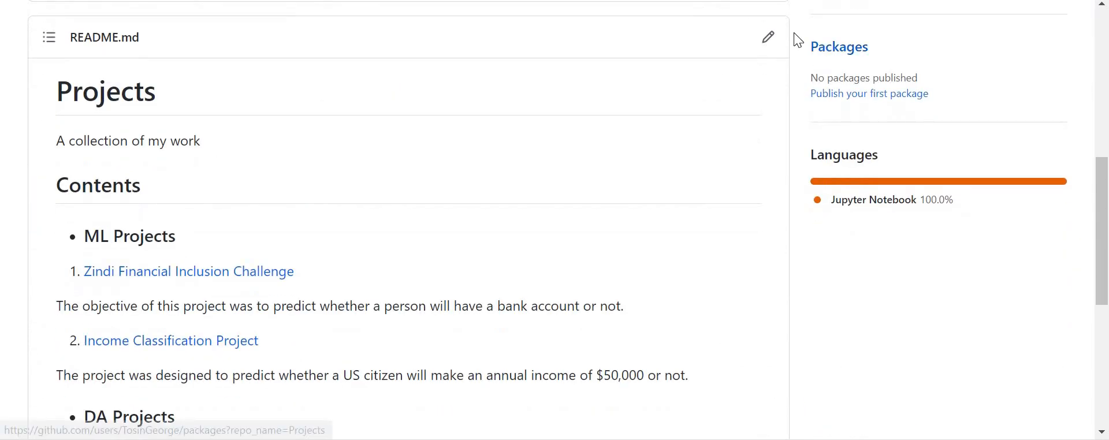
pyautogui.click(768, 42)
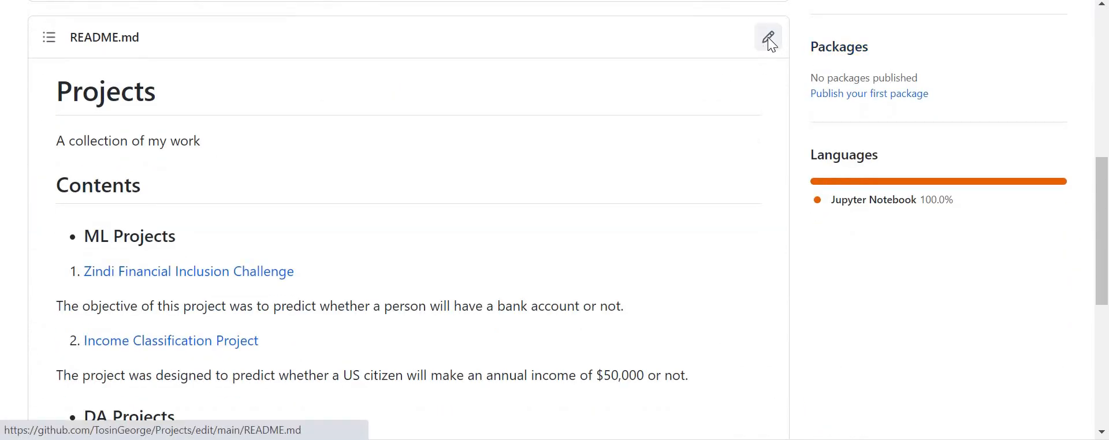
pyautogui.scroll(-3, 381, 243)
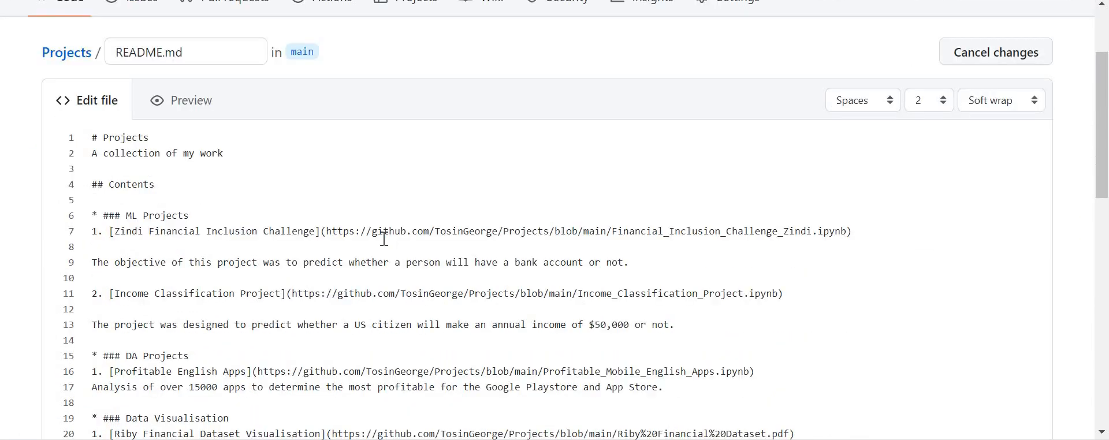
pyautogui.scroll(-5, 384, 238)
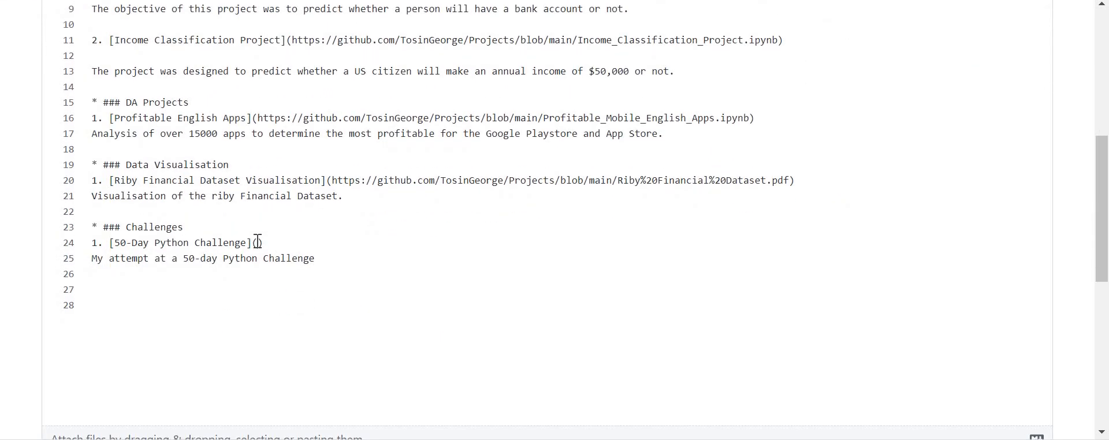
pyautogui.click(257, 242)
pyautogui.hotkey('ctrl', 'v')
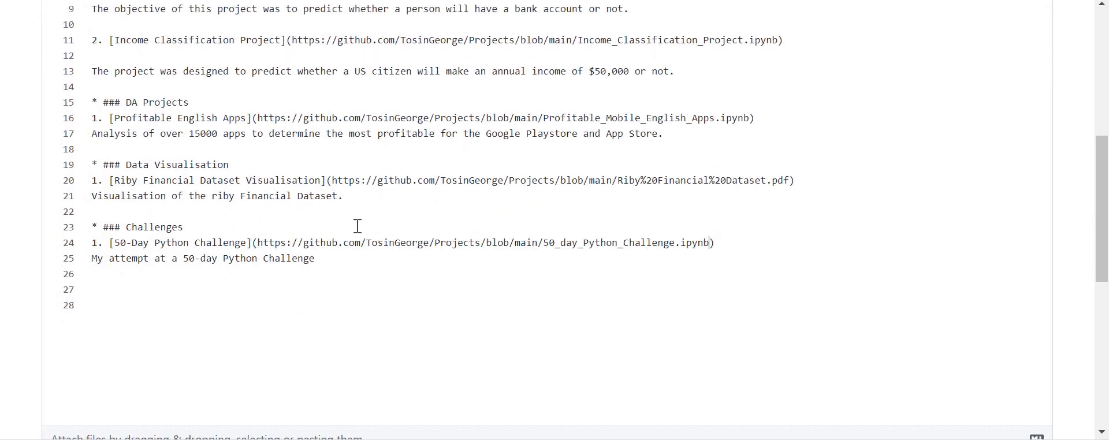
pyautogui.scroll(6, 408, 243)
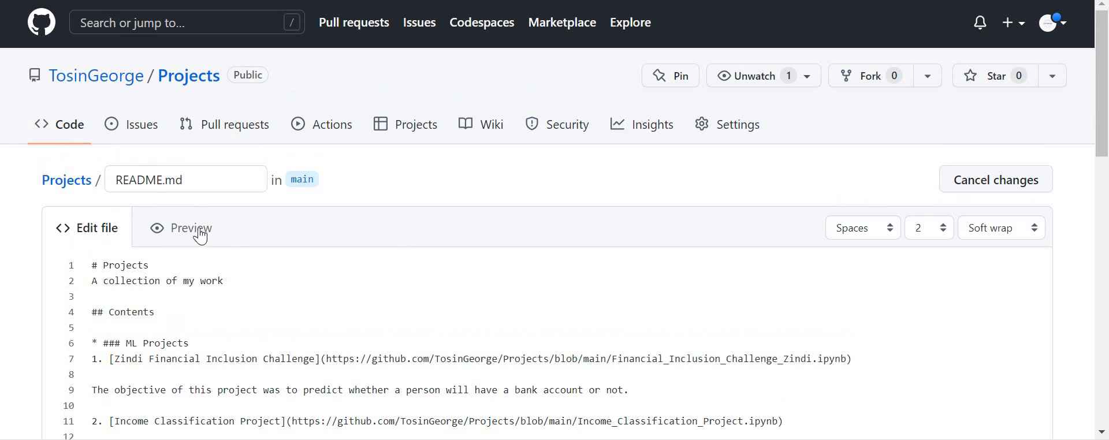
# Preview the rendered README and check how the section headings, project links and descriptions are laid out.
pyautogui.click(200, 234)
pyautogui.scroll(-10, 418, 324)
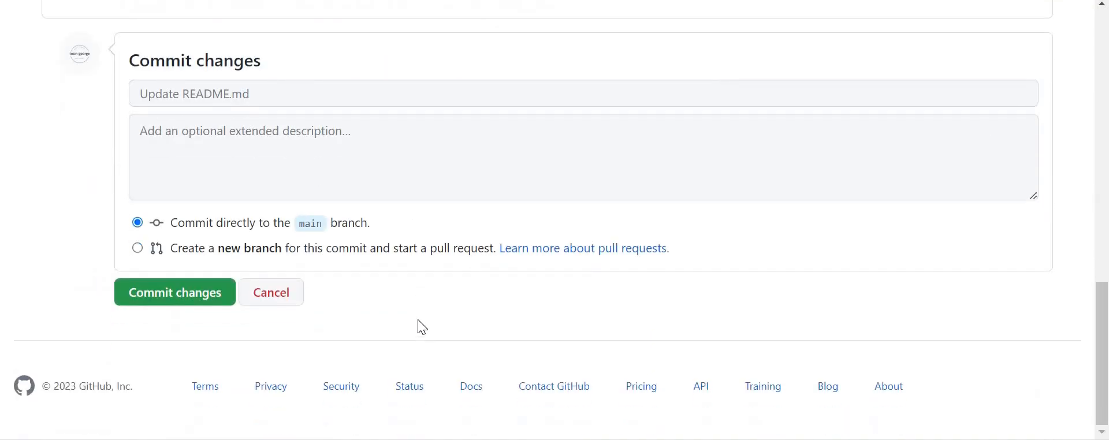
pyautogui.scroll(10, 419, 322)
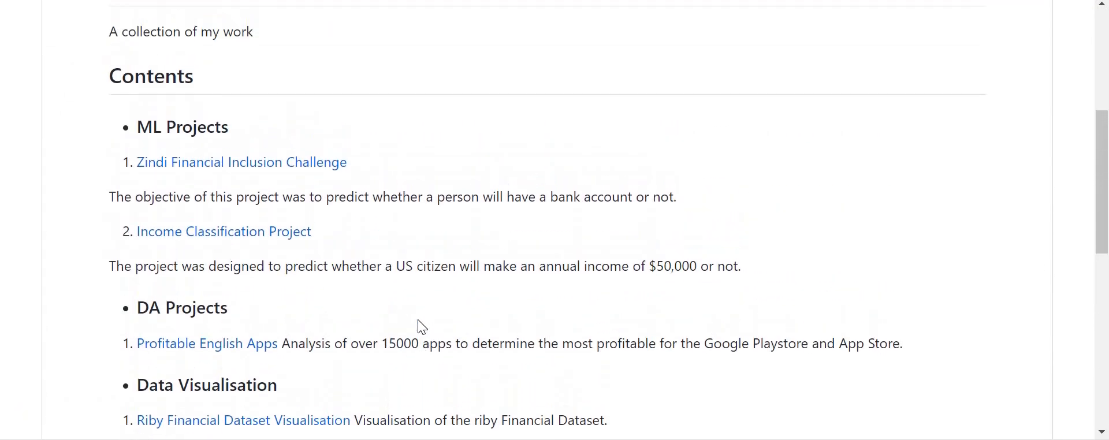
pyautogui.scroll(3, 418, 323)
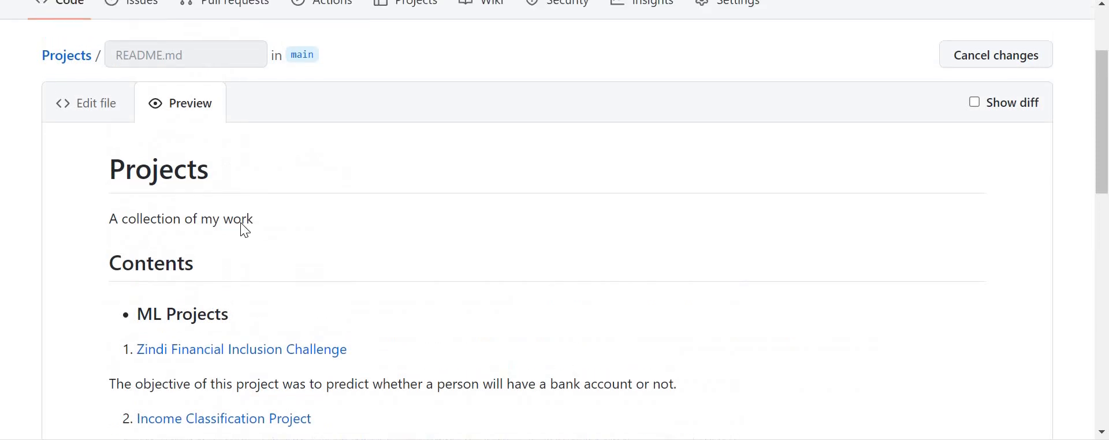
# Return to editing the README and wrap the Zindi Financial Inclusion Challenge link in double asterisks to make it bold.
pyautogui.click(95, 119)
pyautogui.scroll(-1, 373, 220)
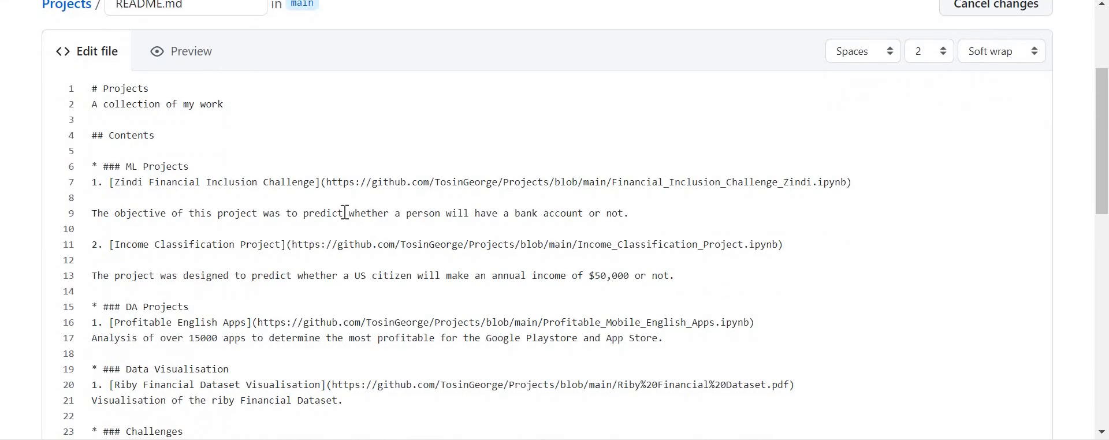
pyautogui.click(109, 182)
pyautogui.write('**')
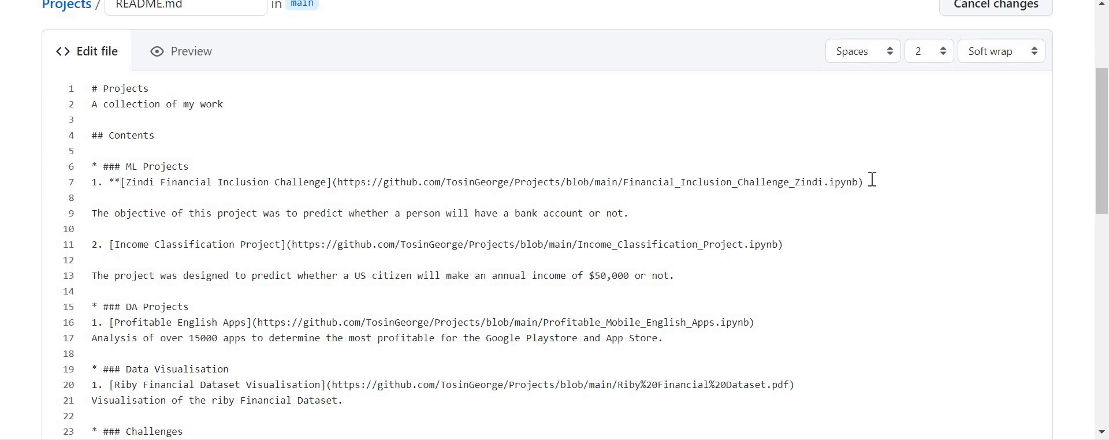
pyautogui.write('**')
# Preview the README and compare the Zindi Financial Inclusion Challenge link with the other project links.
pyautogui.click(185, 52)
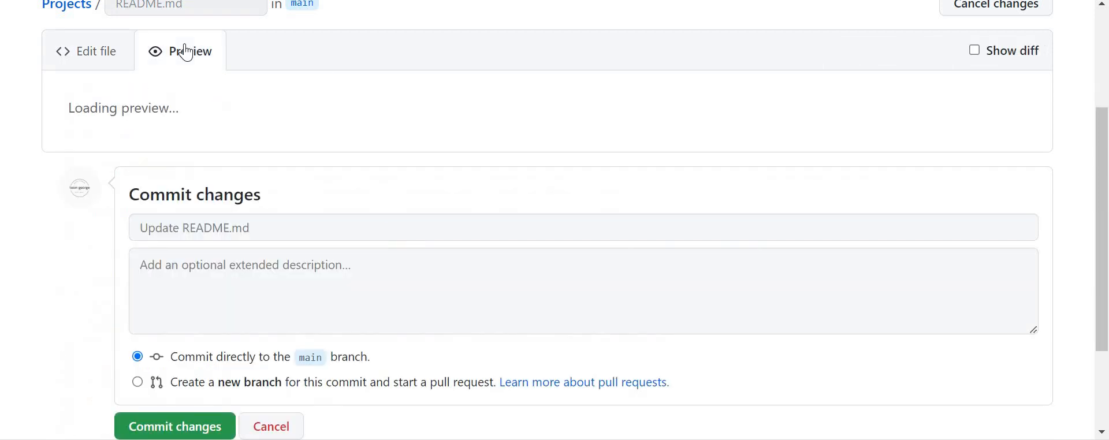
pyautogui.scroll(2, 390, 127)
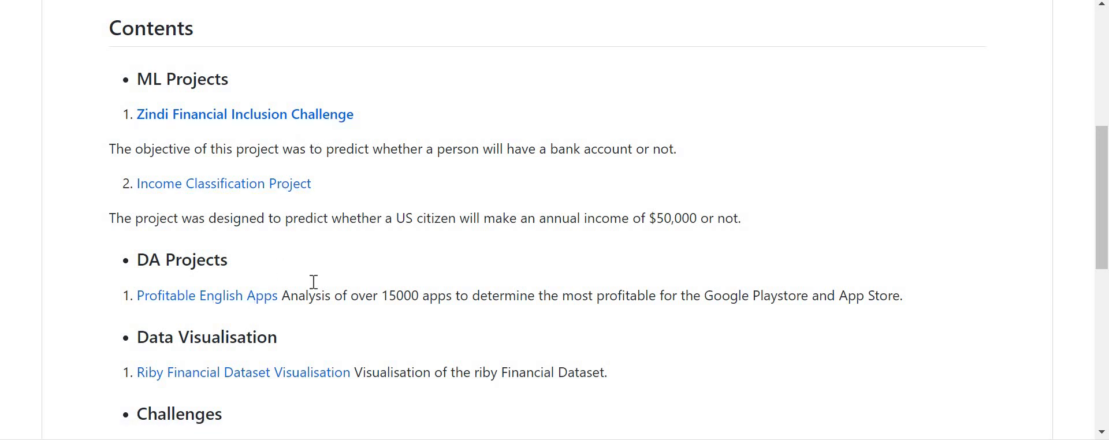
pyautogui.scroll(-1, 273, 284)
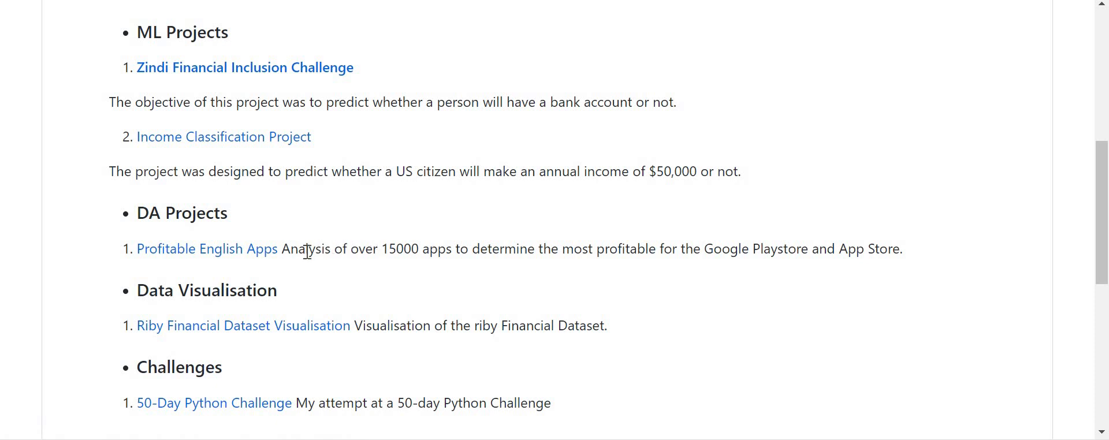
pyautogui.scroll(2, 308, 252)
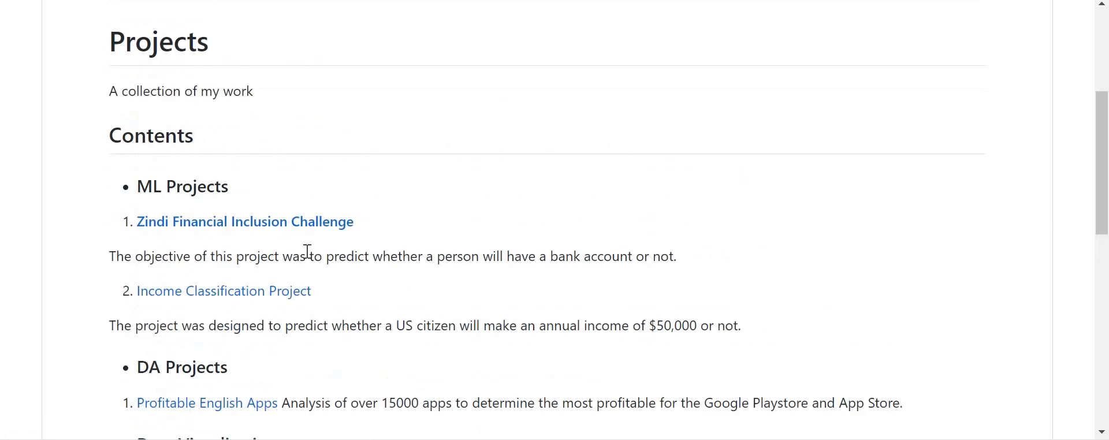
pyautogui.scroll(1, 308, 253)
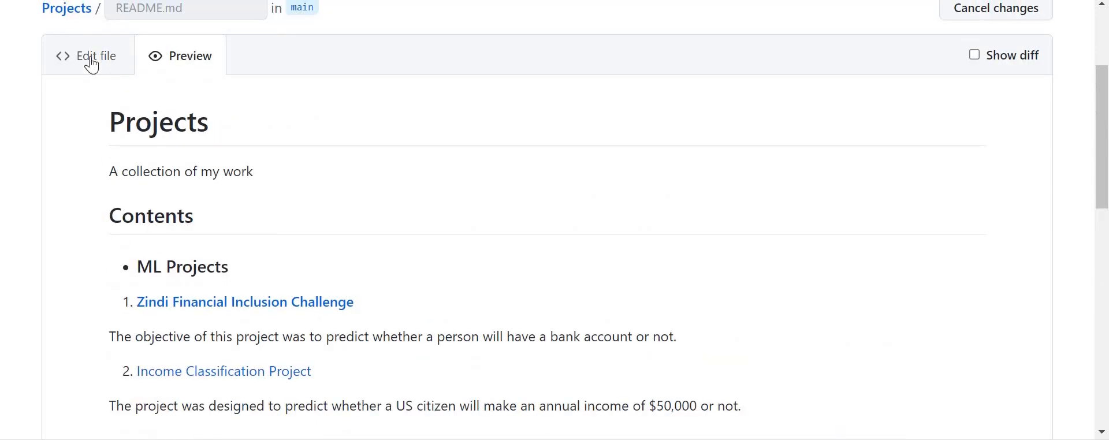
# Go back to the Markdown source and make the Income Classification Project link bold with double asterisks.
pyautogui.click(91, 67)
pyautogui.scroll(-1, 404, 196)
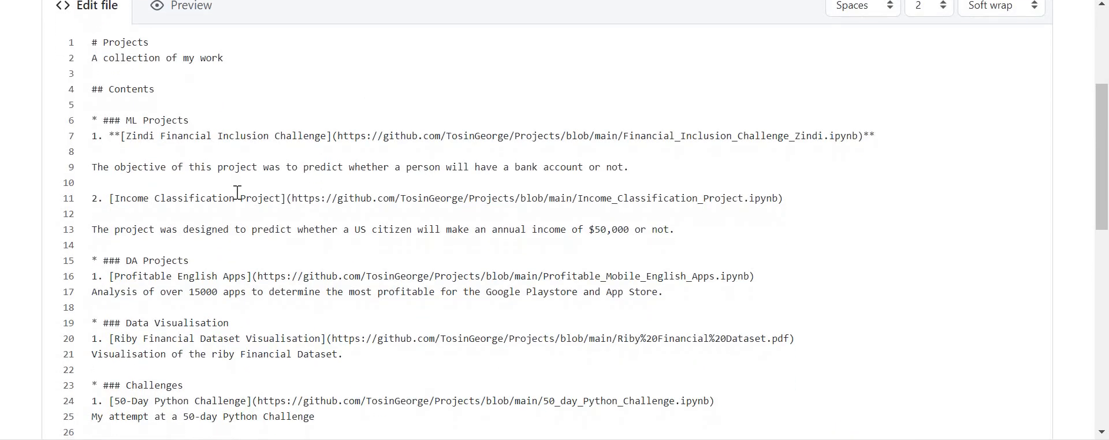
pyautogui.click(112, 200)
pyautogui.write('**')
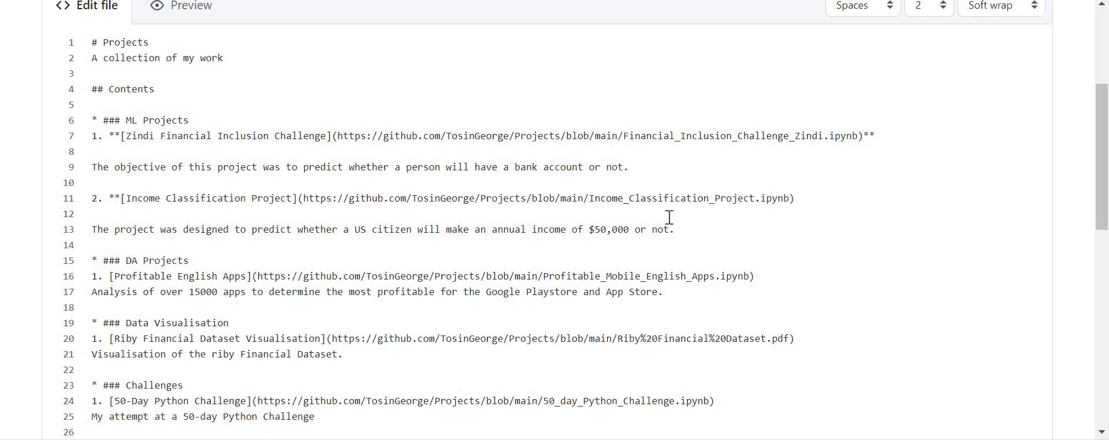
pyautogui.click(796, 200)
pyautogui.write('**')
# Bold the Profitable English Apps link with double asterisks and insert a blank line between it and its description.
pyautogui.click(111, 277)
pyautogui.write('**')
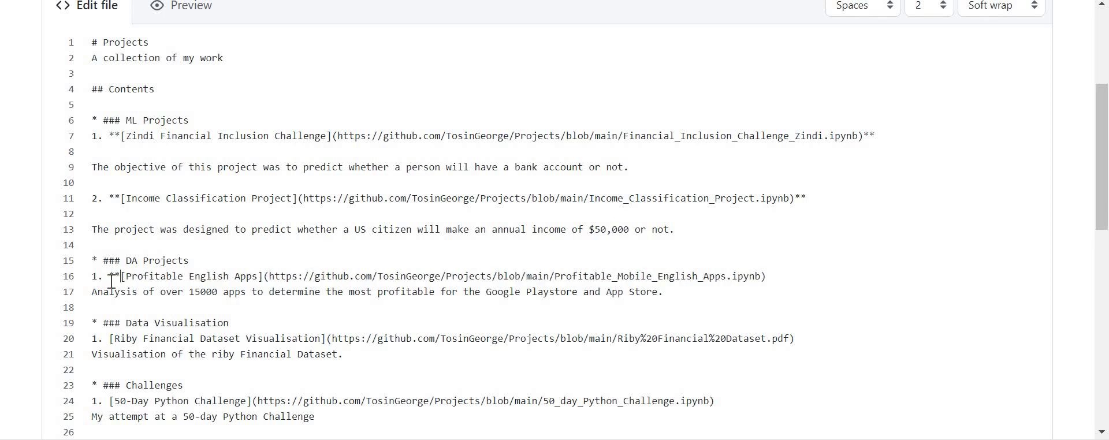
pyautogui.click(766, 276)
pyautogui.write('**')
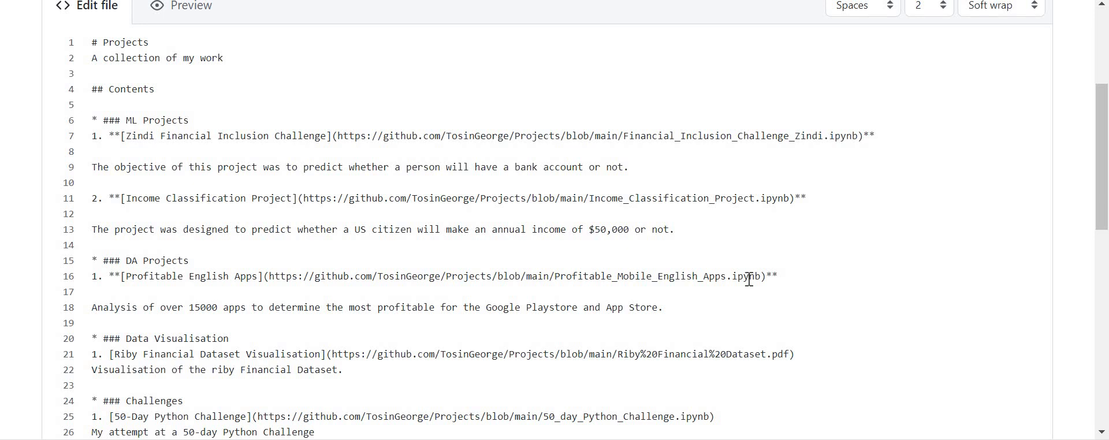
# Capitalise "Riby" in the description below the Riby Financial Dataset Visualisation link.
pyautogui.scroll(-2, 374, 292)
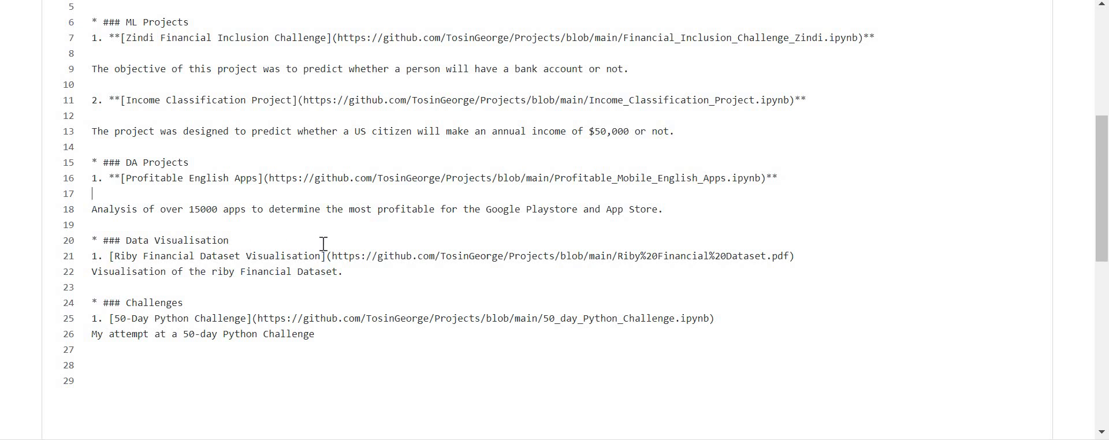
pyautogui.click(219, 275)
pyautogui.press('BackSpace')
pyautogui.write('R')
# Bold the Riby Financial Dataset Visualisation link with double asterisks and add a blank line before its description.
pyautogui.click(112, 254)
pyautogui.write('**')
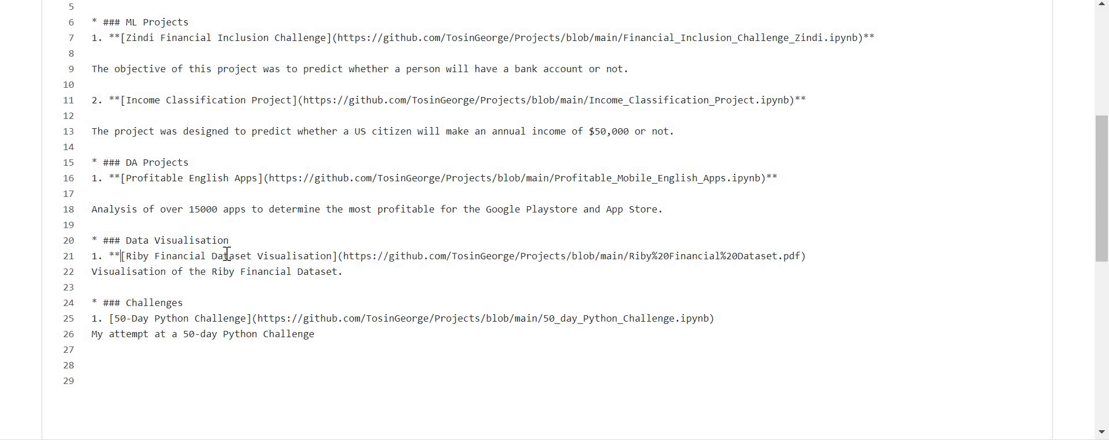
pyautogui.click(816, 258)
pyautogui.write('**')
pyautogui.press('Return')
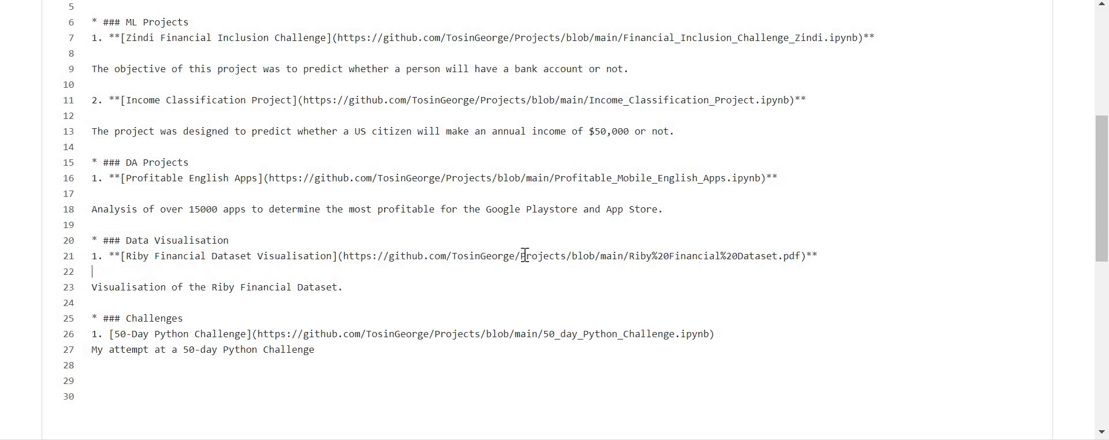
# Enclose the 50-Day Python Challenge link in double asterisks and put a blank line above its description.
pyautogui.scroll(-2, 524, 256)
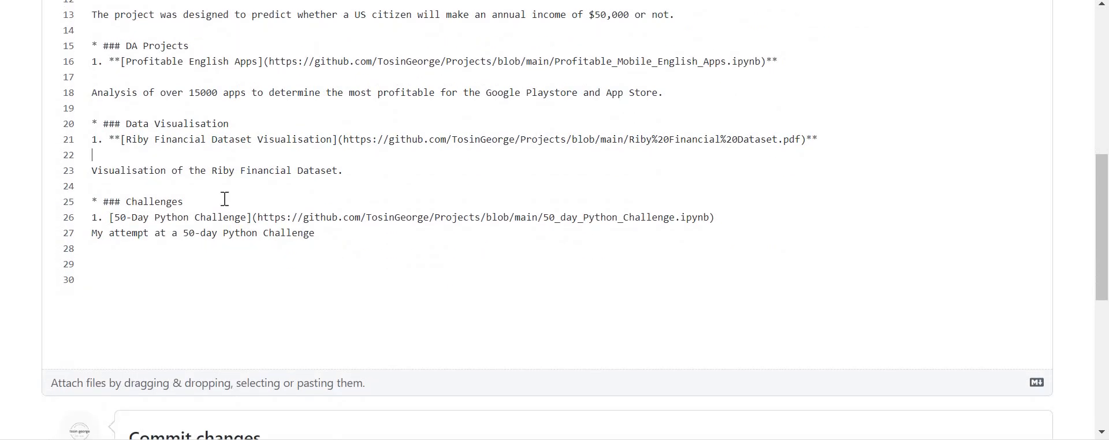
pyautogui.click(112, 217)
pyautogui.write('**')
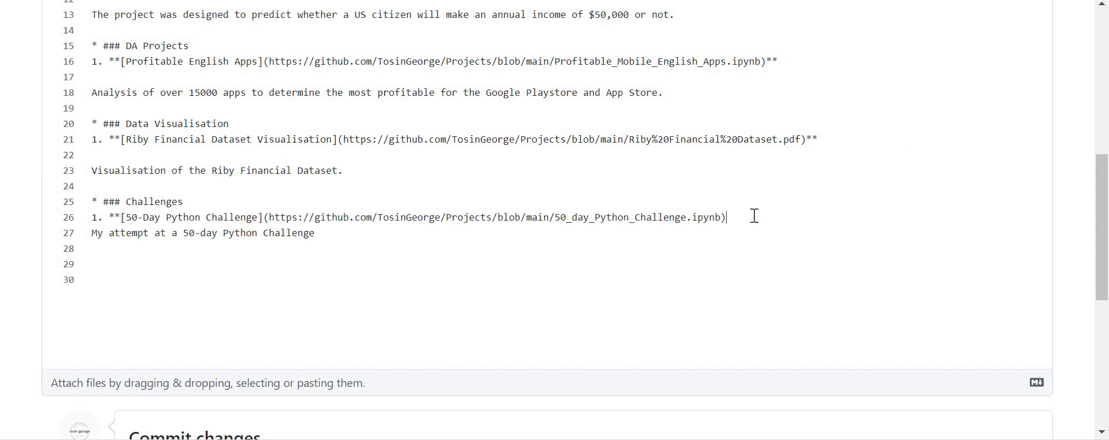
pyautogui.write('**')
pyautogui.press('Return')
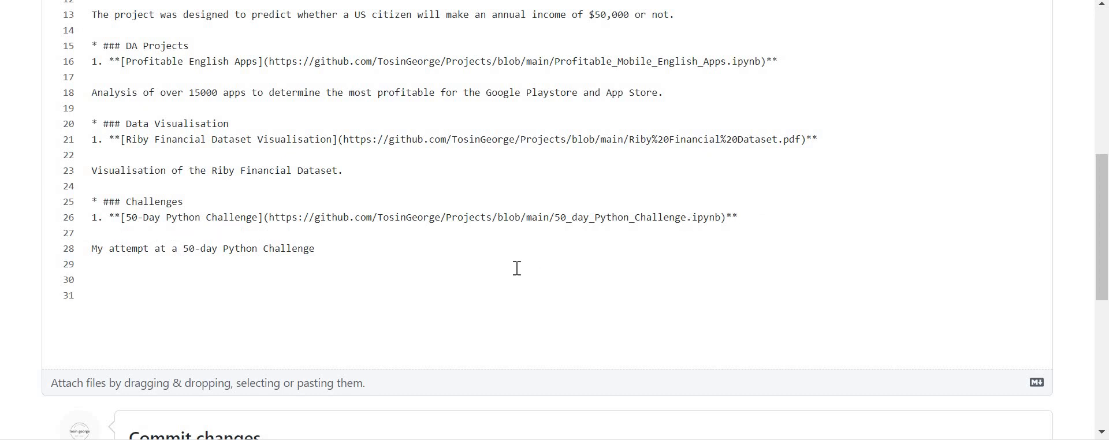
# Commit the README formatting changes directly to the main branch.
pyautogui.scroll(-6, 518, 267)
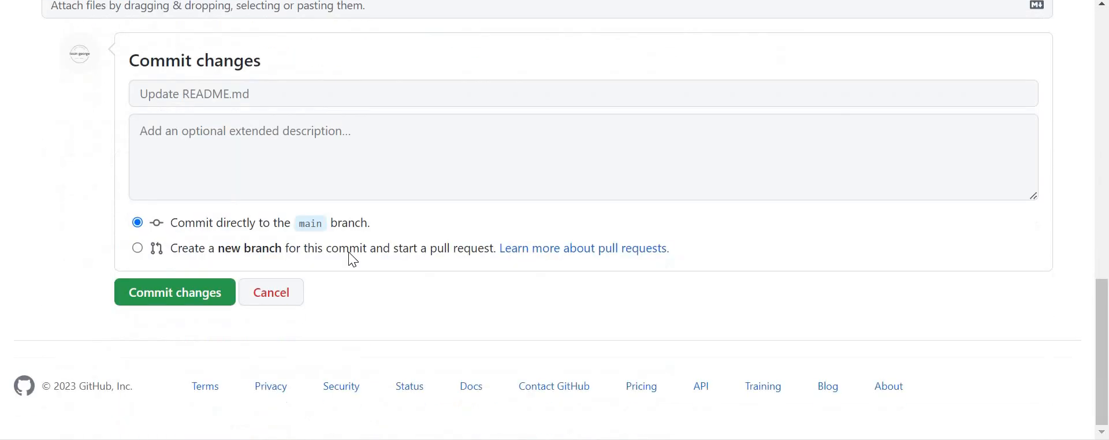
pyautogui.click(167, 297)
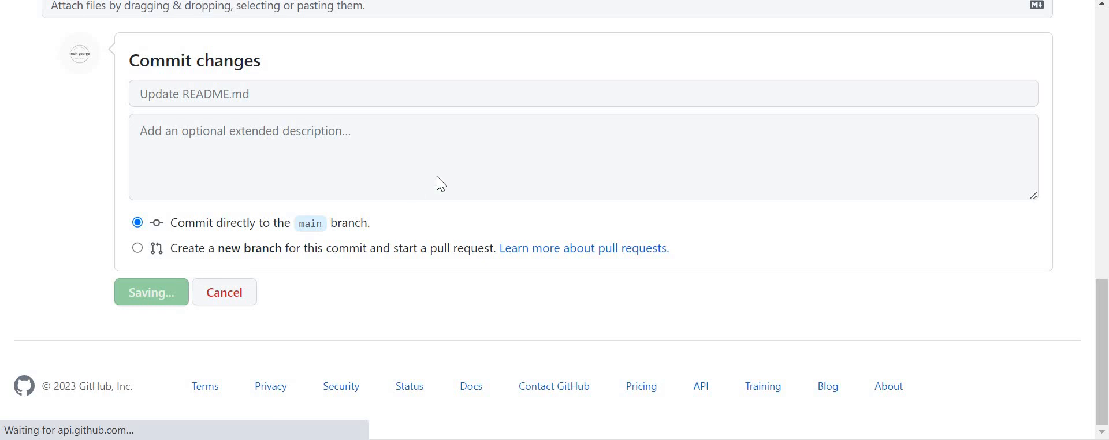
pyautogui.scroll(-1, 439, 177)
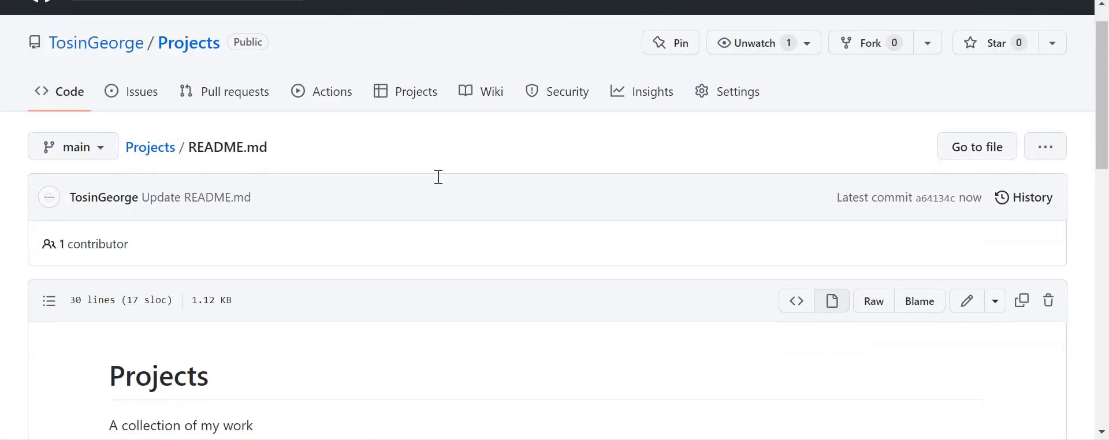
# Follow the 50-Day Python Challenge link in the committed README to check that it opens the notebook.
pyautogui.scroll(-13, 438, 177)
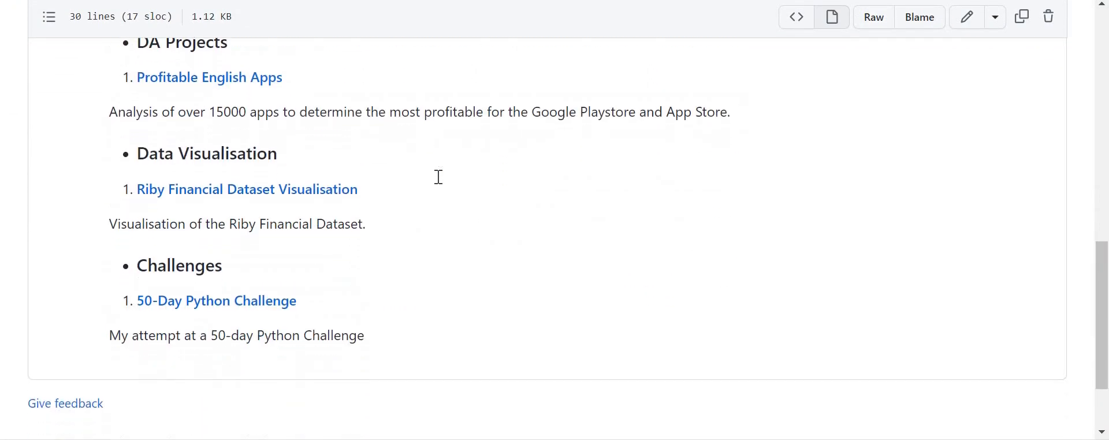
pyautogui.click(251, 305)
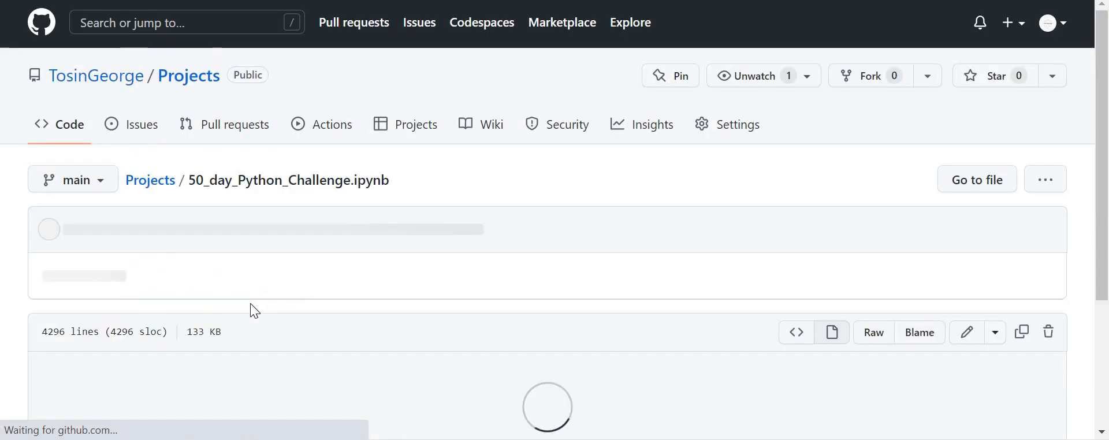
pyautogui.scroll(-3, 489, 281)
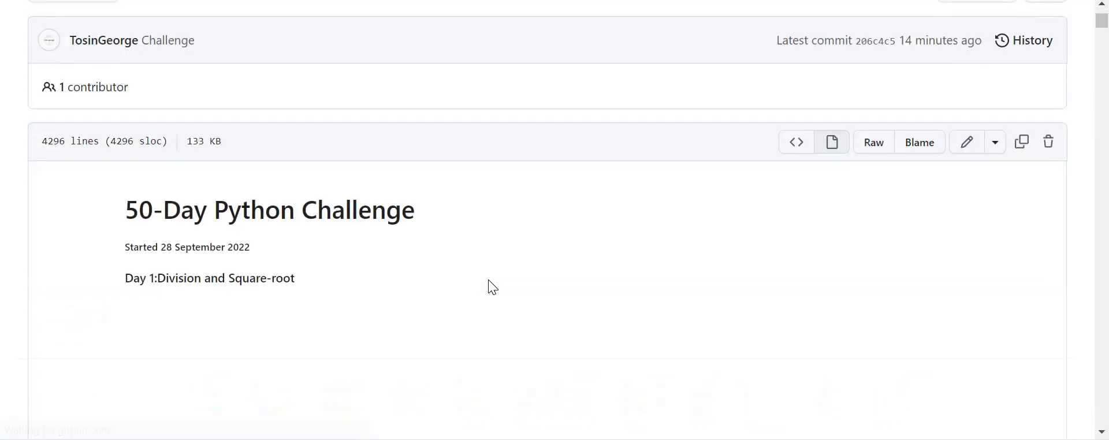
pyautogui.scroll(2, 150, 76)
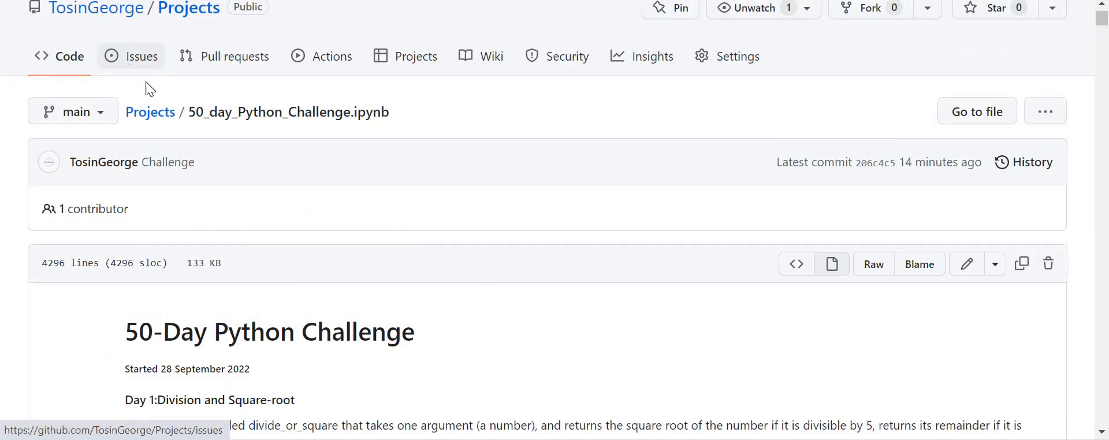
# Return to the Projects repository's main page and review the file list and the rendered README below it.
pyautogui.click(151, 112)
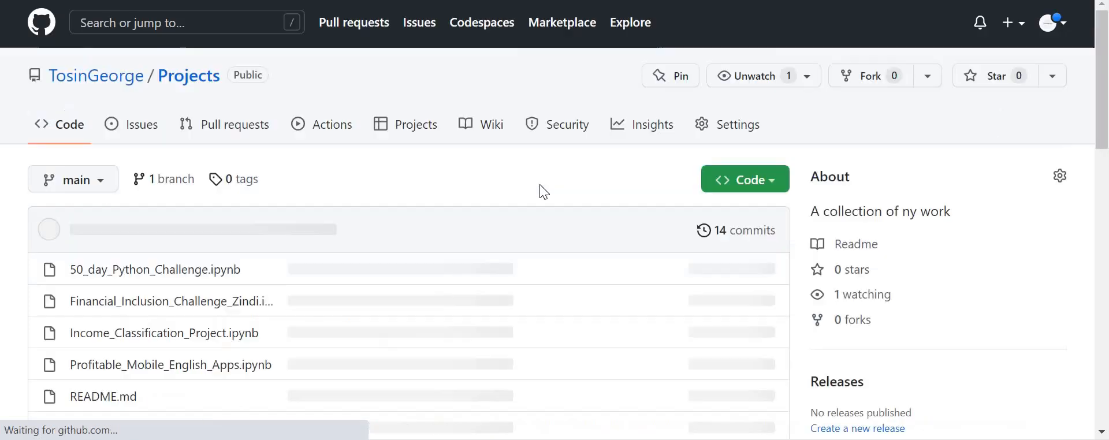
pyautogui.scroll(-15, 444, 243)
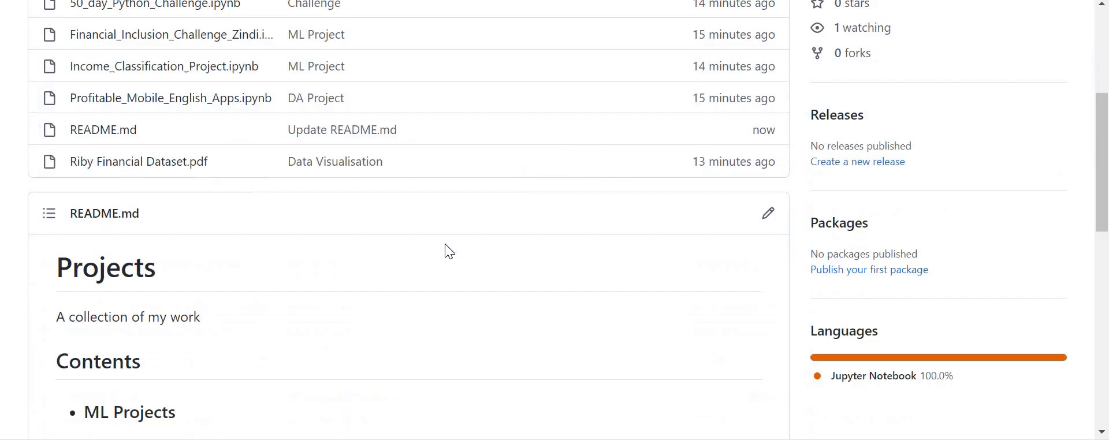
pyautogui.scroll(3, 445, 244)
pyautogui.scroll(10, 449, 251)
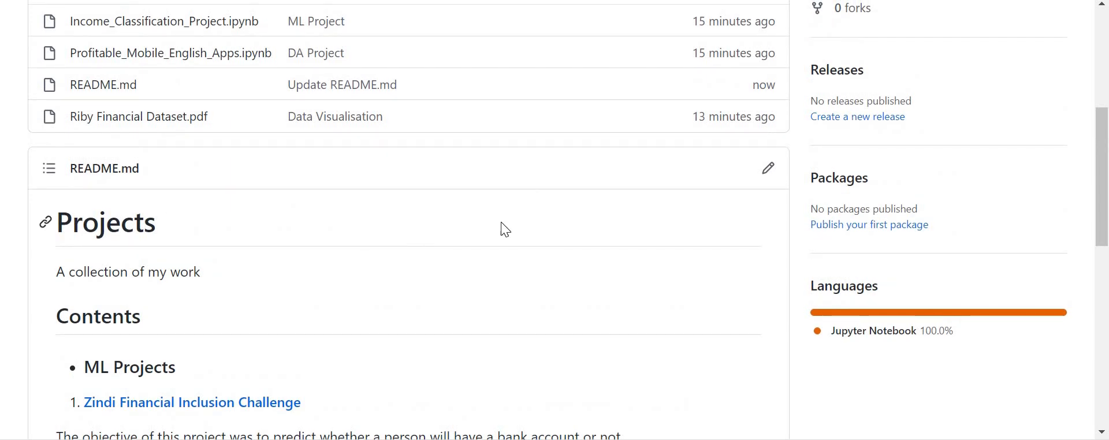
pyautogui.scroll(3, 503, 228)
pyautogui.scroll(-5, 501, 222)
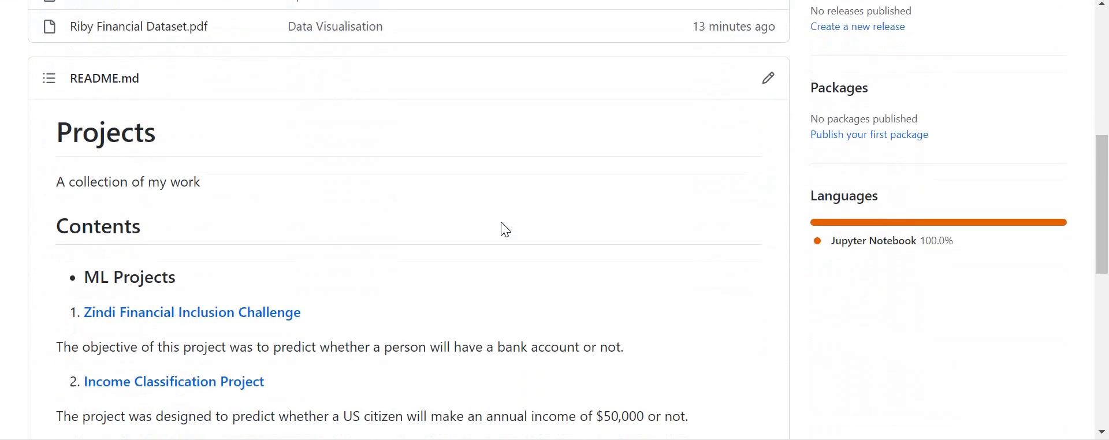
pyautogui.scroll(5, 501, 222)
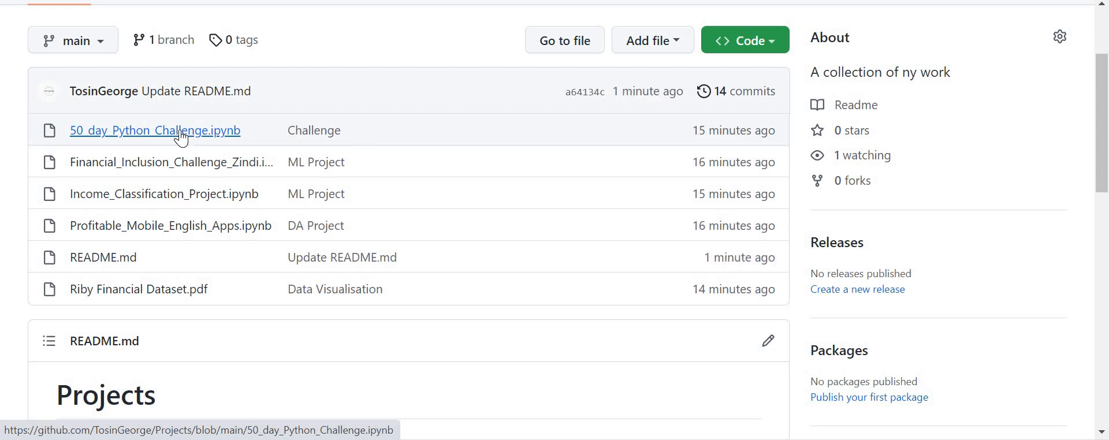
# Open 50_day_Python_Challenge.ipynb from the repository's file list for editing.
pyautogui.click(181, 137)
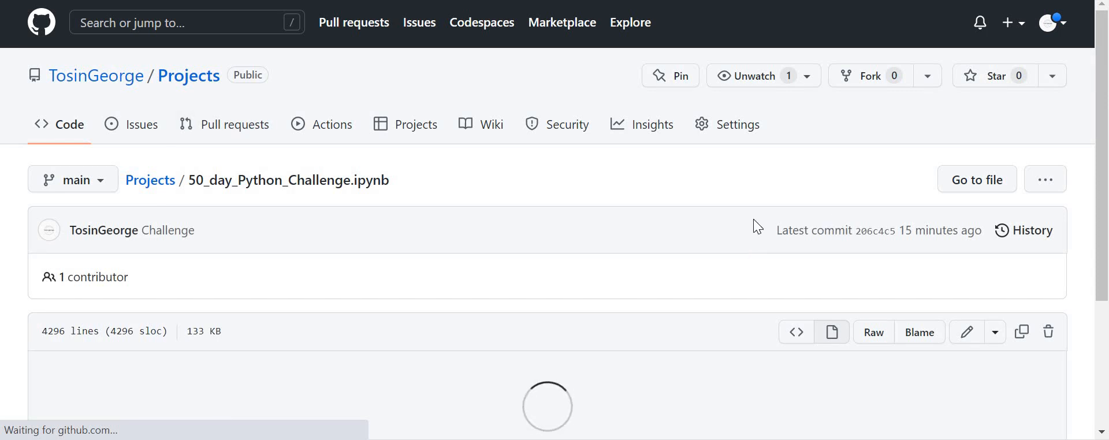
pyautogui.scroll(-2, 754, 220)
pyautogui.scroll(-3, 753, 220)
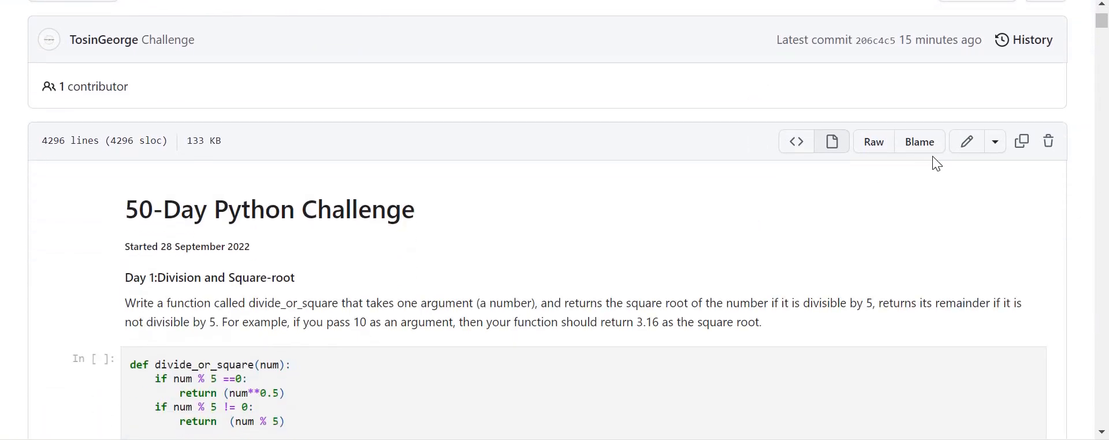
pyautogui.click(996, 144)
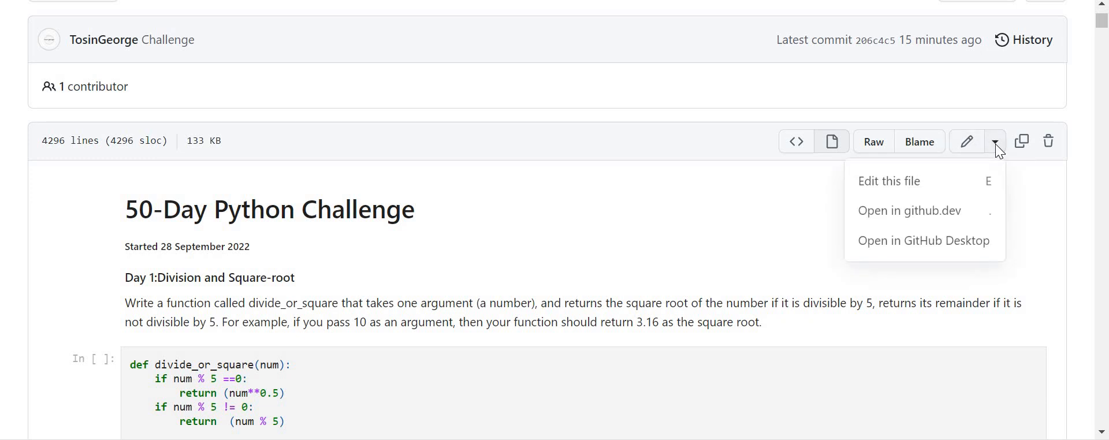
pyautogui.click(916, 185)
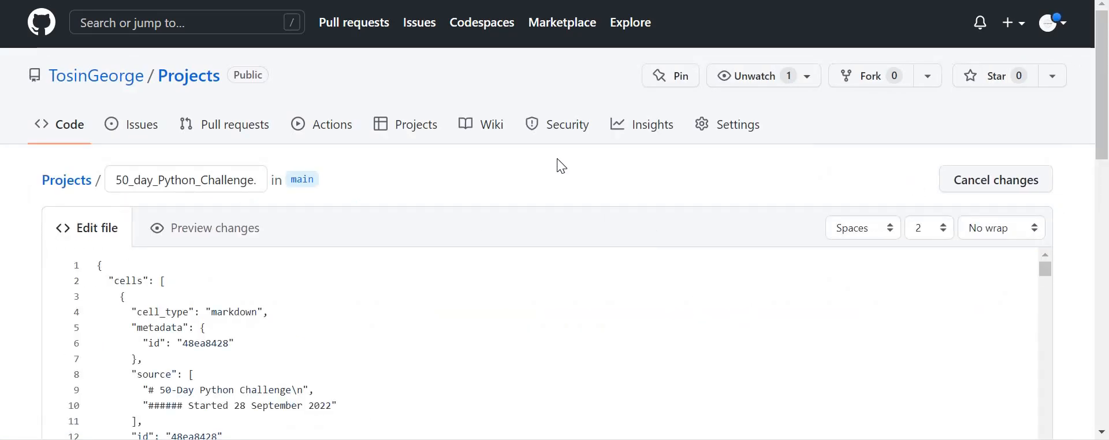
# Place 50_day_Python_Challenge.ipynb in a new folder named Challenges by adding the folder name and a slash before its file name.
pyautogui.click(114, 175)
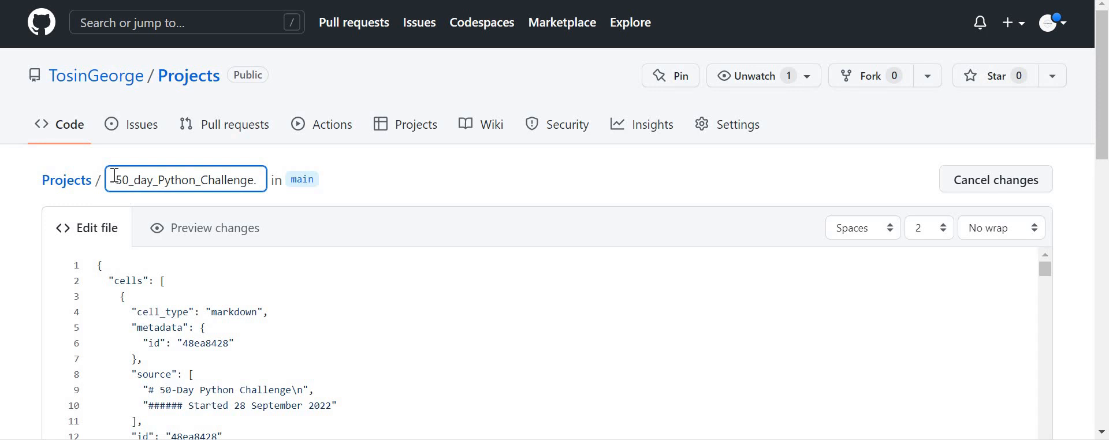
pyautogui.write('C')
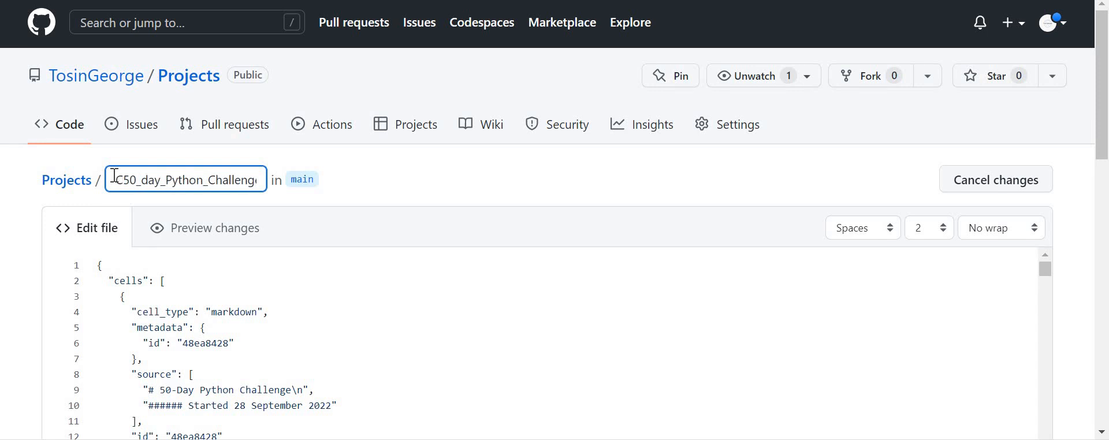
pyautogui.write('hallenge')
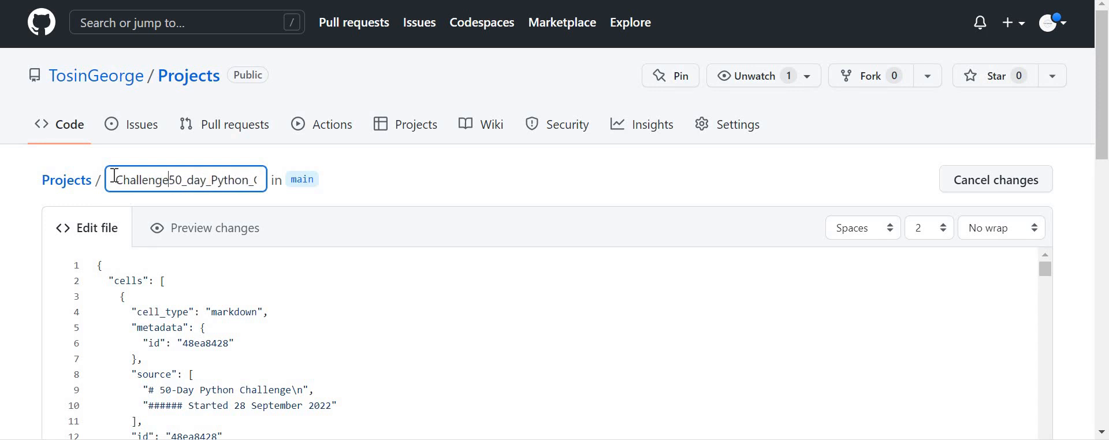
pyautogui.write('s')
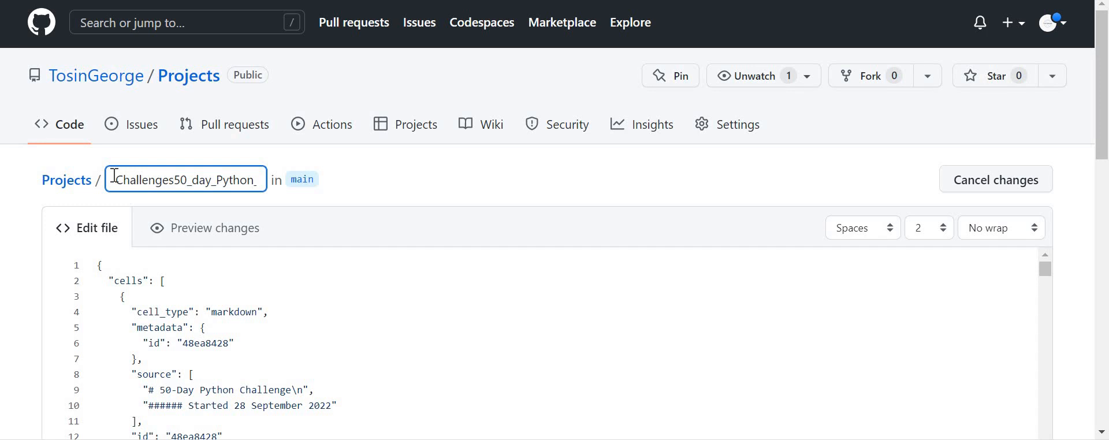
pyautogui.write('/')
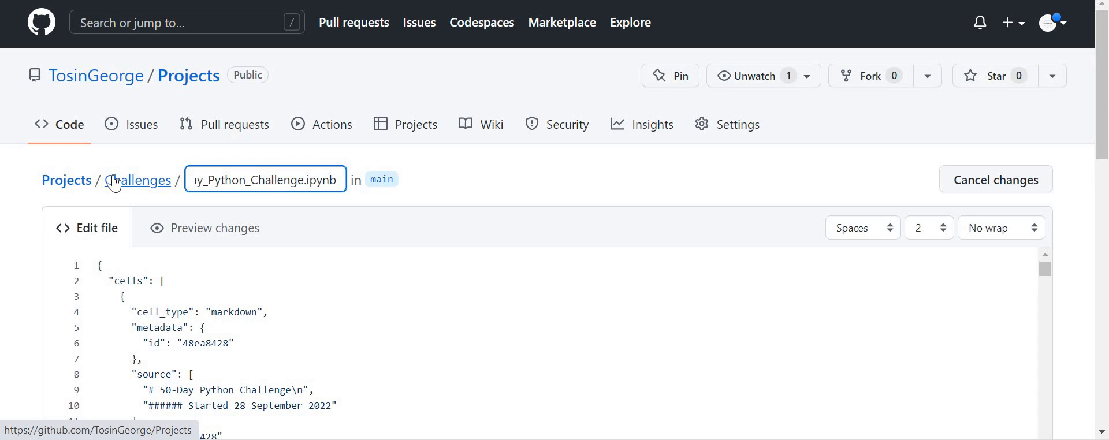
pyautogui.press('BackSpace')
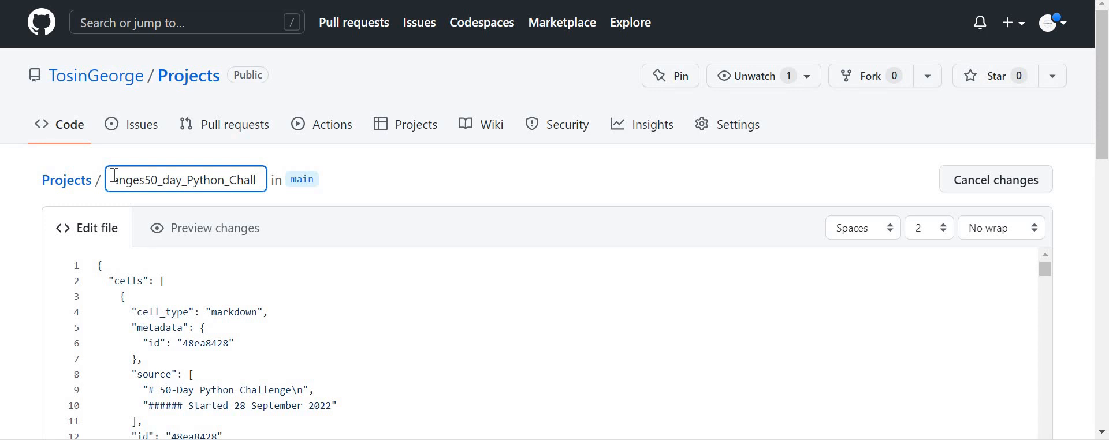
pyautogui.write('/')
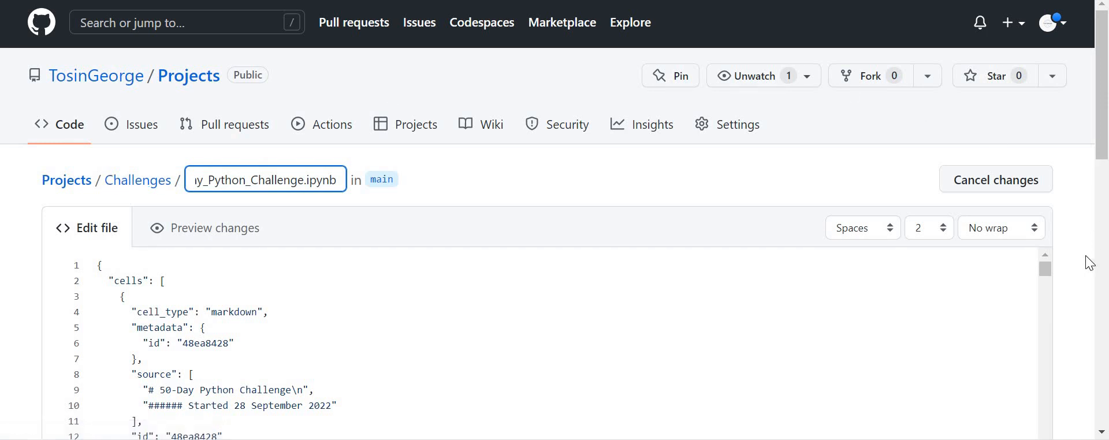
# Commit the move of the 50-day Python notebook into Challenges directly to the main branch.
pyautogui.scroll(-7, 1089, 263)
pyautogui.scroll(-6, 1090, 263)
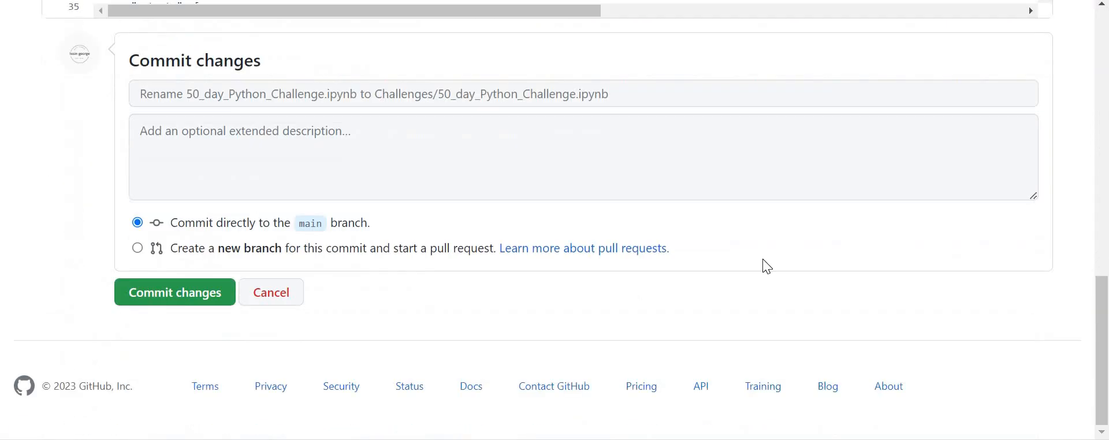
pyautogui.click(160, 297)
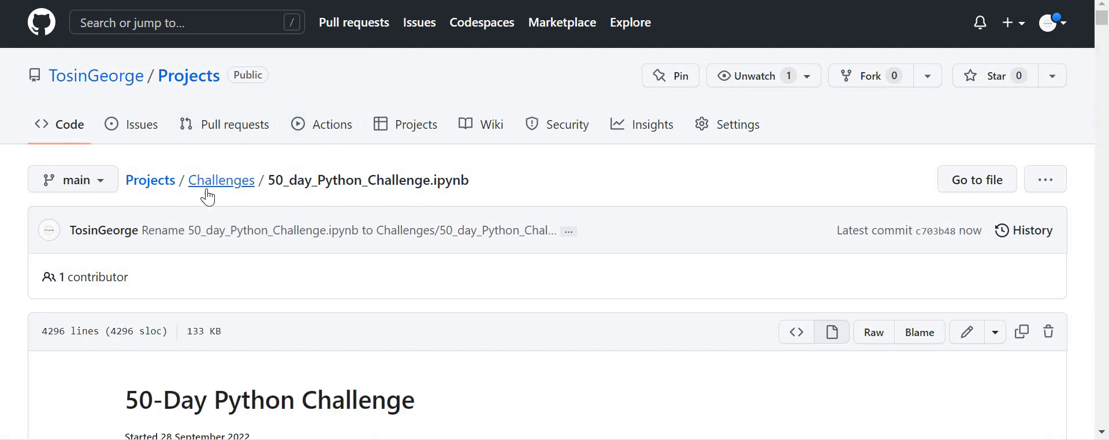
# Return to the Projects repository's file list and open Financial_Inclusion_Challenge_Zindi.ipynb for editing.
pyautogui.click(148, 180)
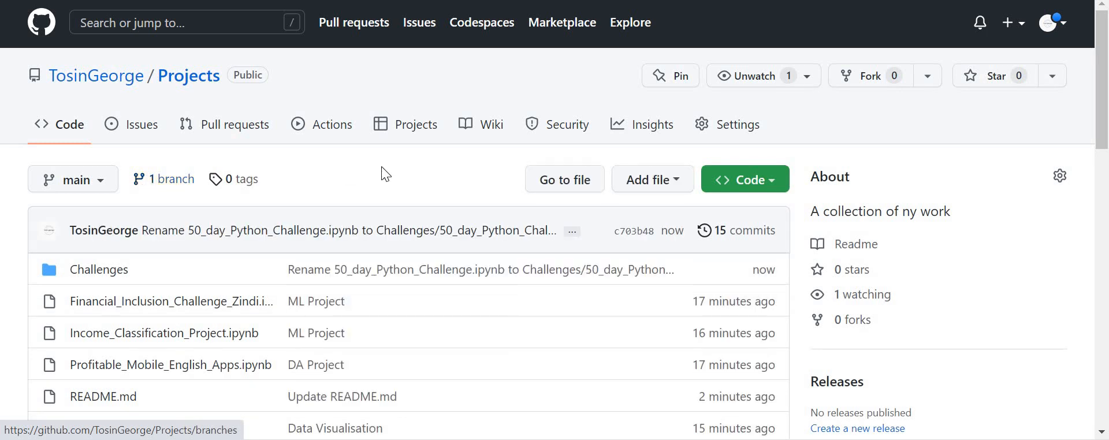
pyautogui.scroll(-2, 347, 248)
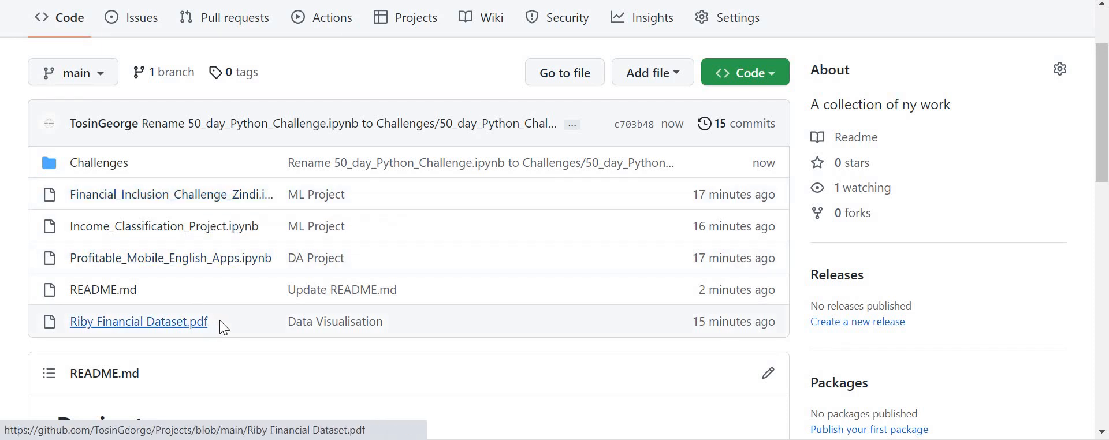
pyautogui.rightClick(157, 200)
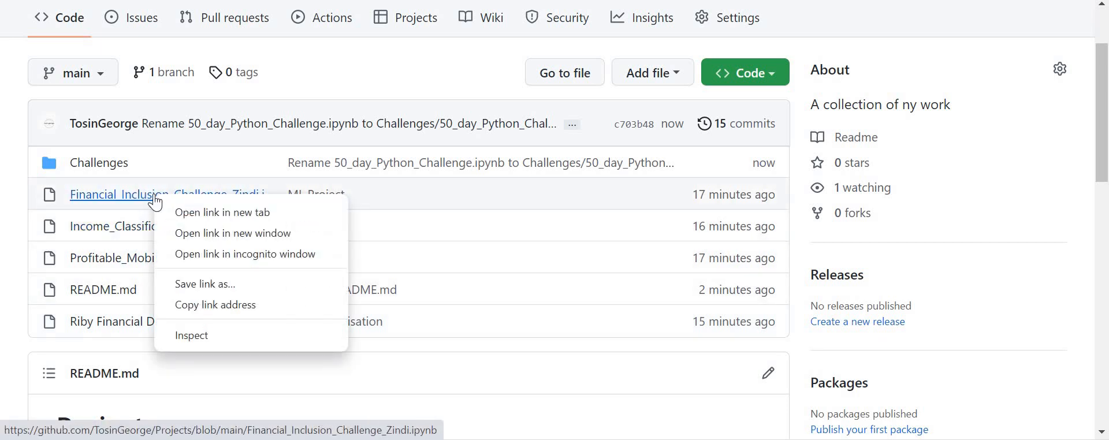
pyautogui.click(153, 193)
pyautogui.click(154, 194)
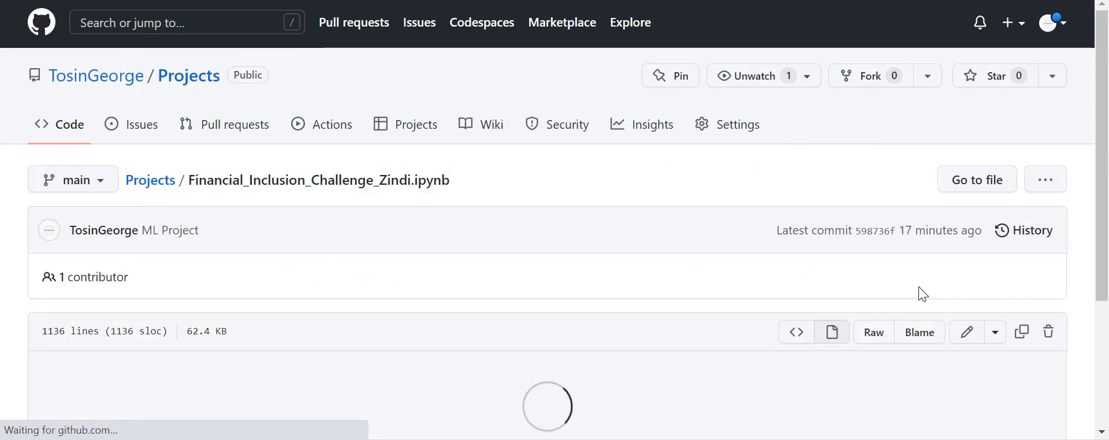
pyautogui.scroll(-1, 920, 286)
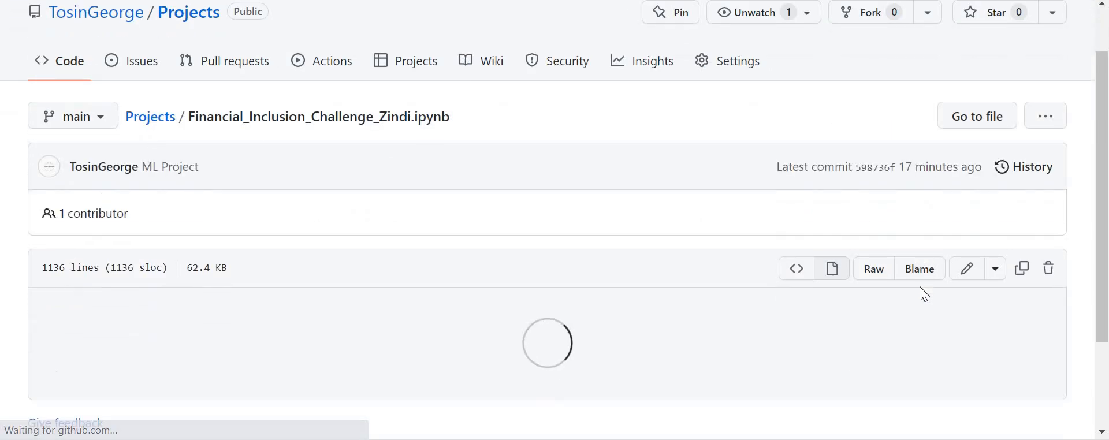
pyautogui.click(995, 266)
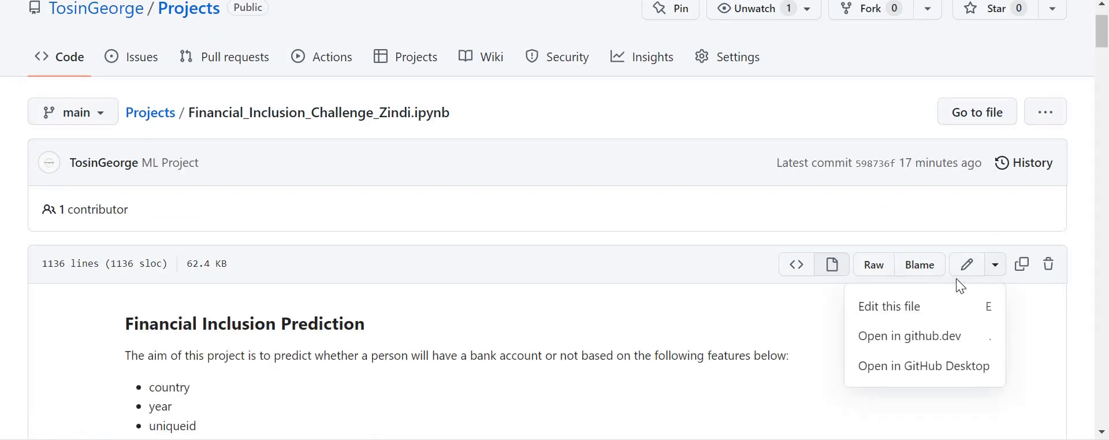
pyautogui.click(900, 306)
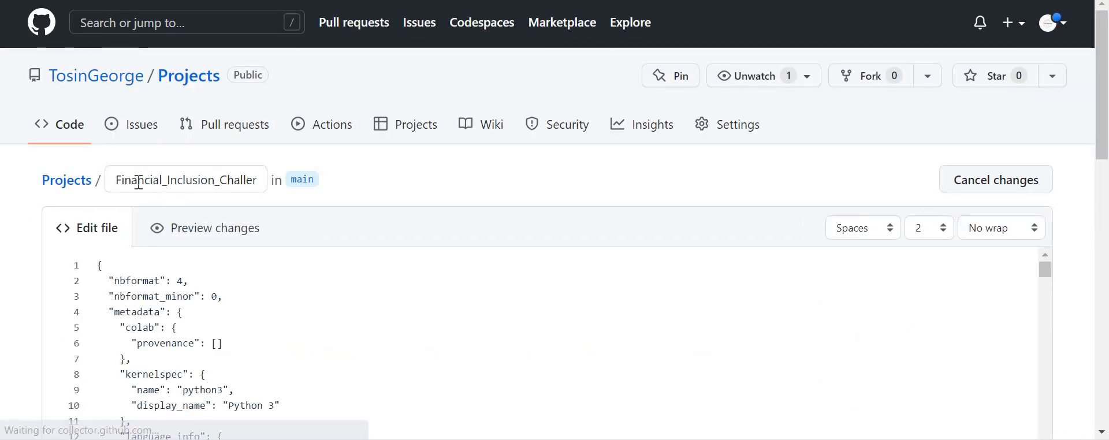
# Place Financial_Inclusion_Challenge_Zindi.ipynb in a new folder named ML Projects, with no space between the folder name and the slash.
pyautogui.click(117, 180)
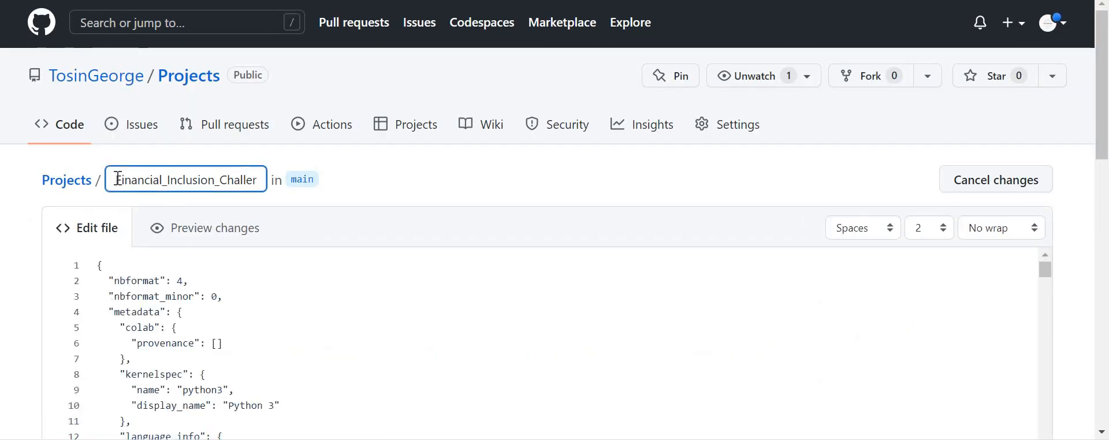
pyautogui.write('ML P')
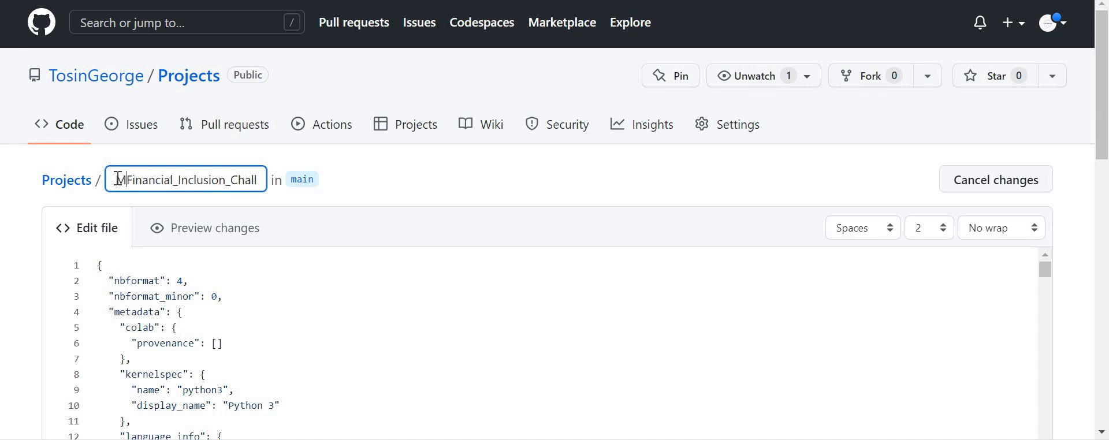
pyautogui.write('rojects ')
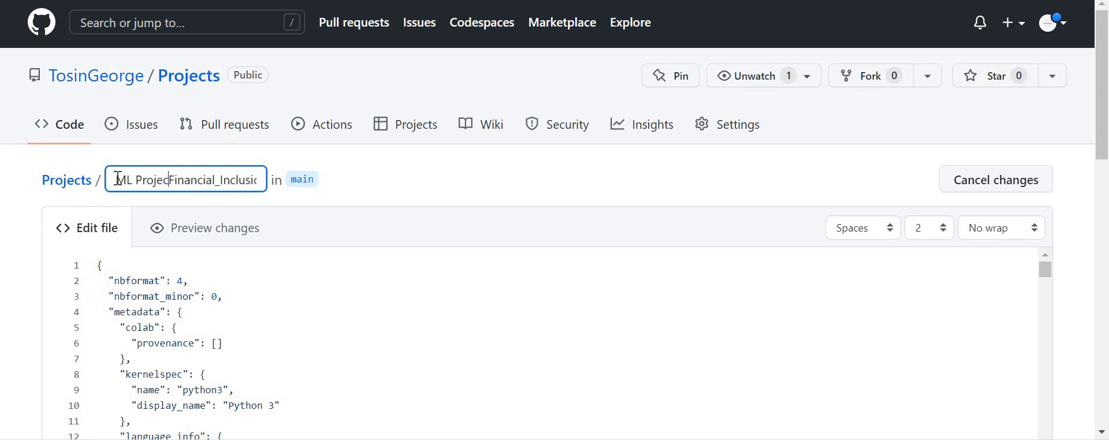
pyautogui.write('/')
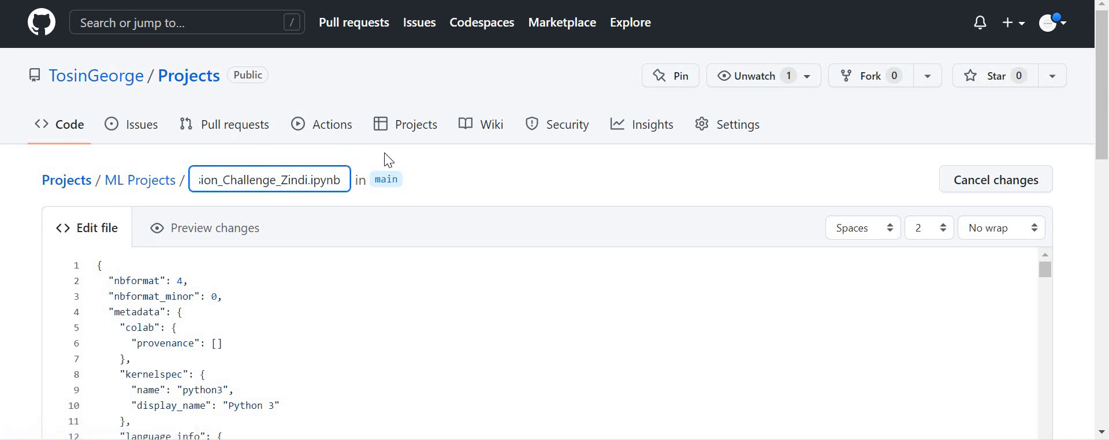
pyautogui.press('BackSpace')
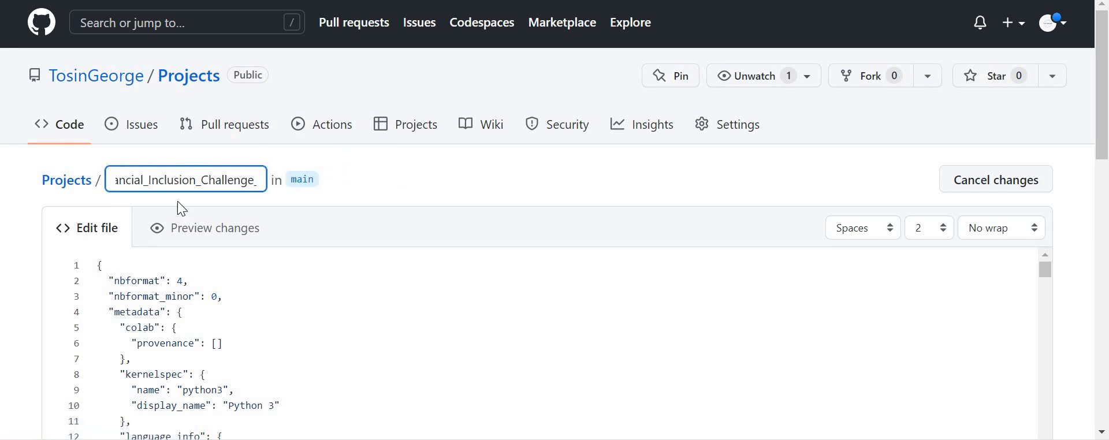
pyautogui.press('BackSpace')
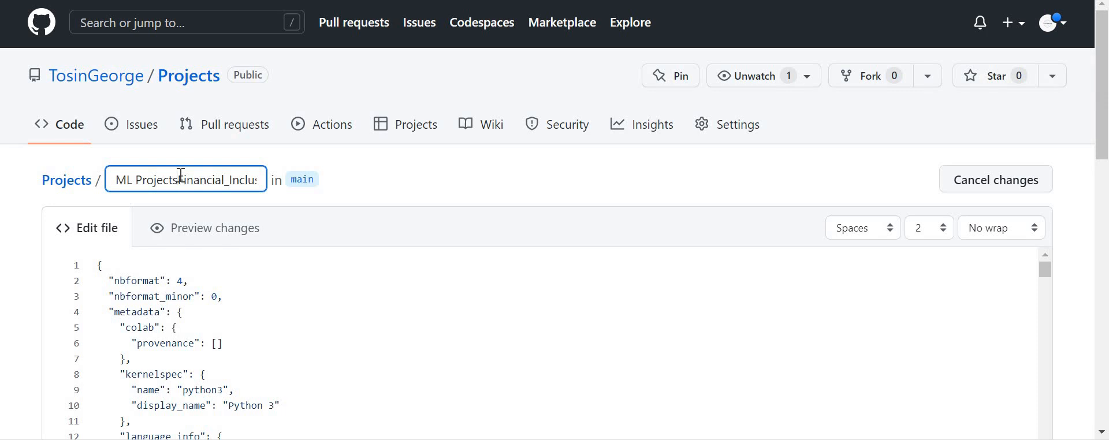
pyautogui.write('/')
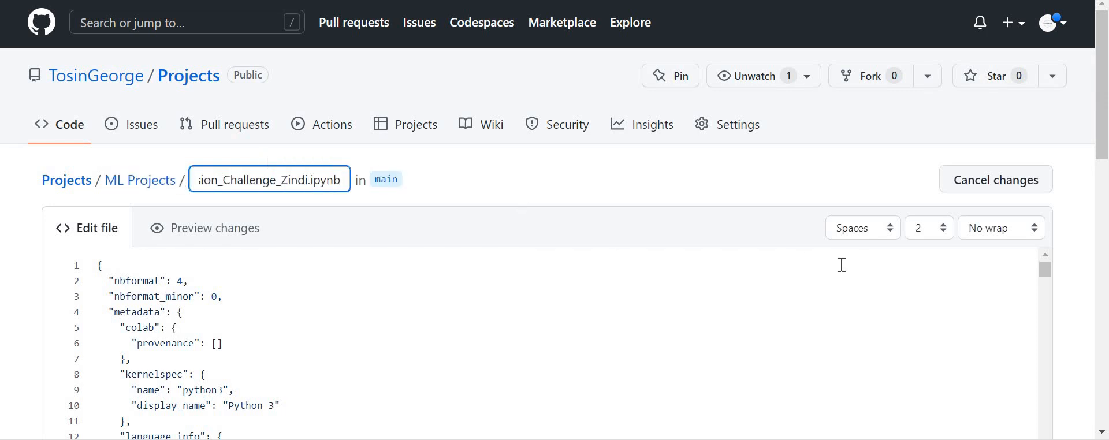
# Commit the move of the Financial Inclusion notebook into ML Projects directly to the main branch.
pyautogui.scroll(-10, 1063, 271)
pyautogui.scroll(-1, 1067, 278)
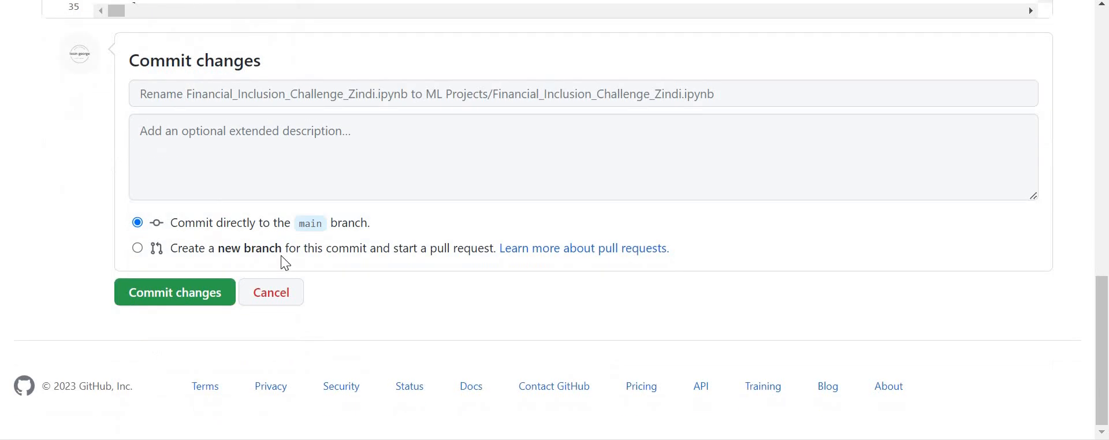
pyautogui.click(174, 291)
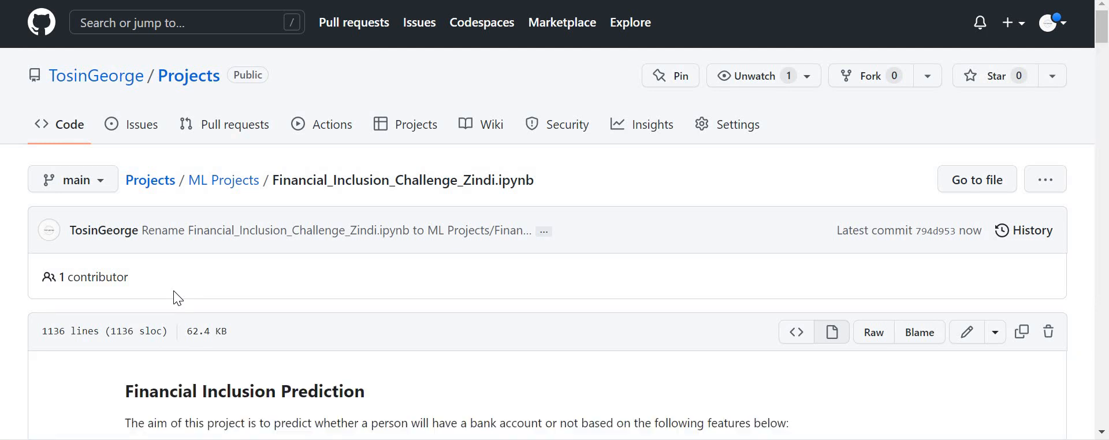
# Check the contents of the ML Projects folder from the repository's file list, and return to the repository's main page.
pyautogui.click(144, 181)
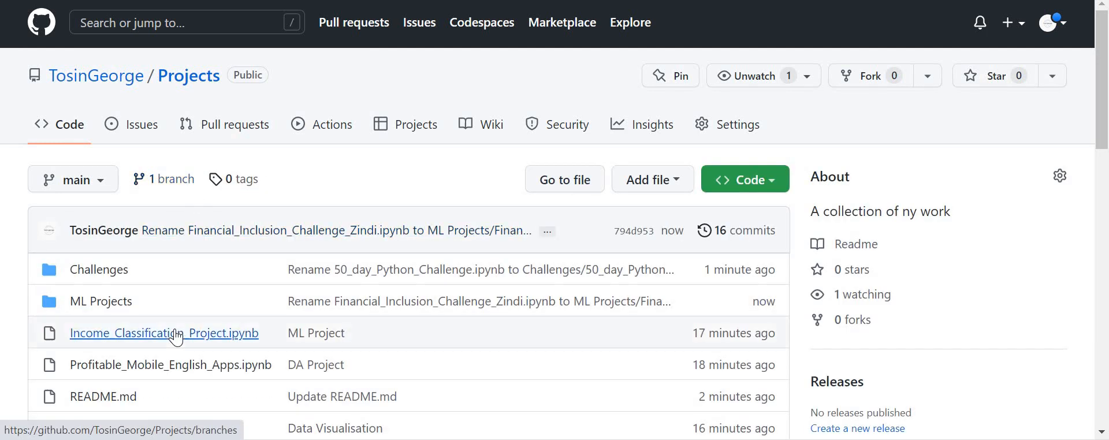
pyautogui.scroll(-1, 133, 335)
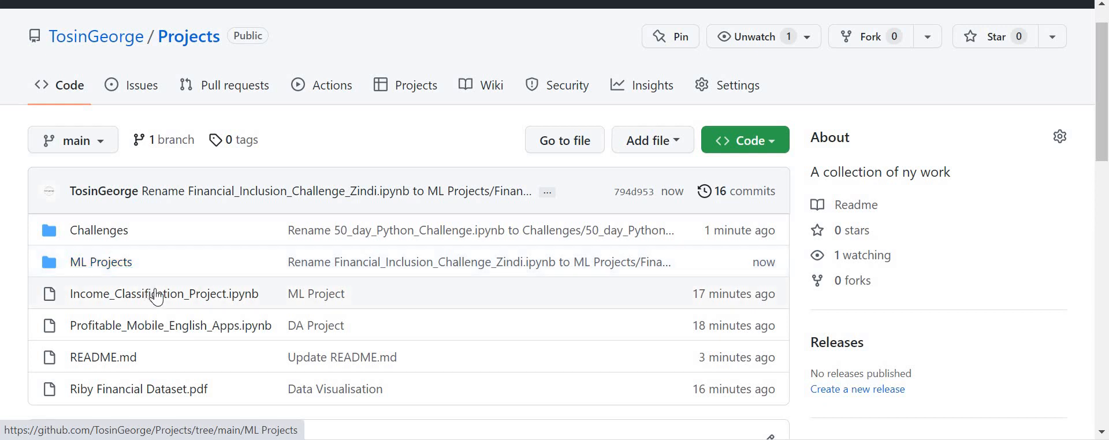
pyautogui.click(111, 263)
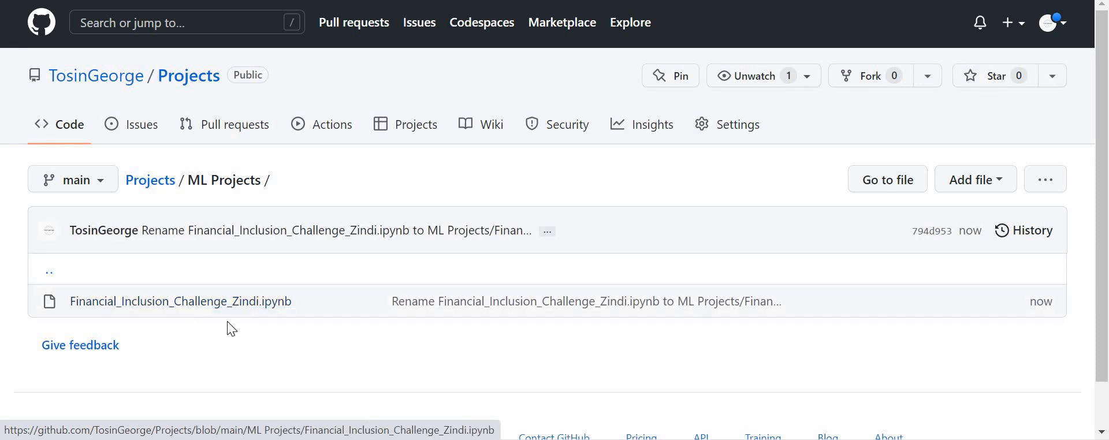
pyautogui.click(155, 188)
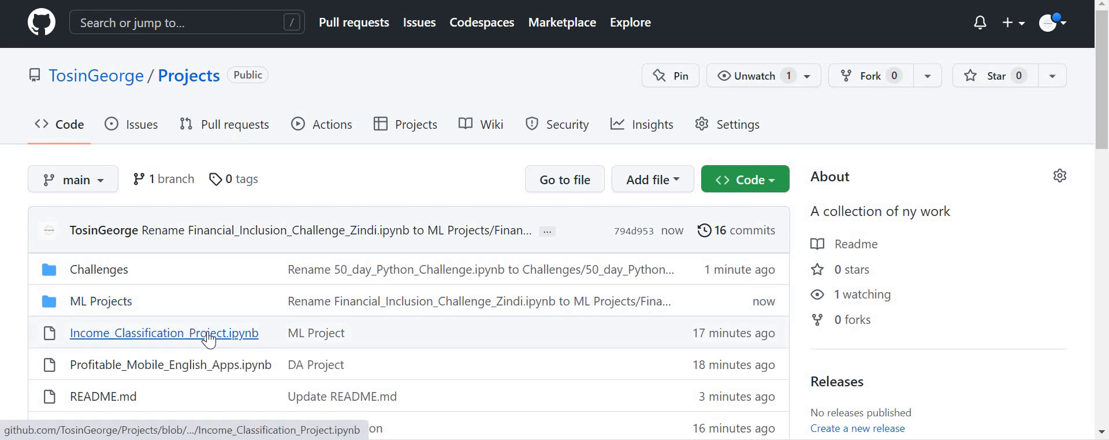
# Open Income_Classification_Project.ipynb from the repository's file list for editing.
pyautogui.click(152, 334)
pyautogui.scroll(-1, 677, 213)
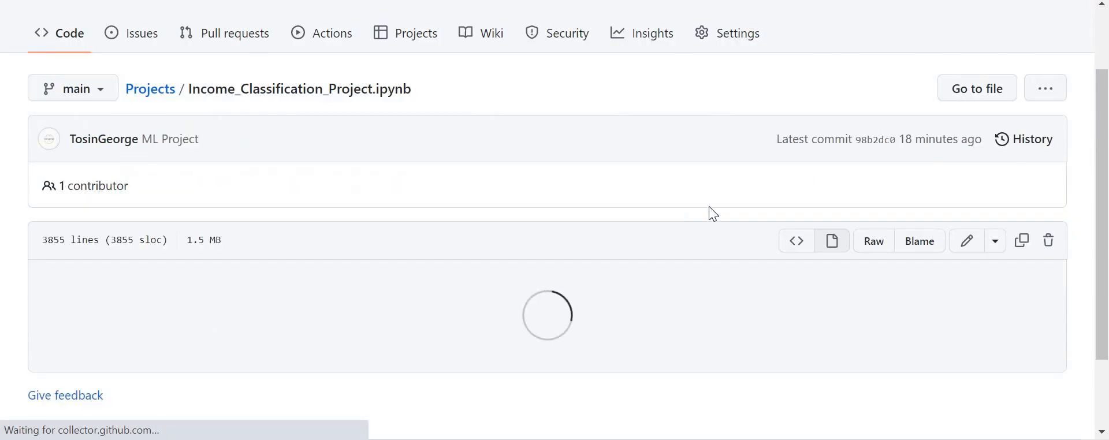
pyautogui.click(999, 242)
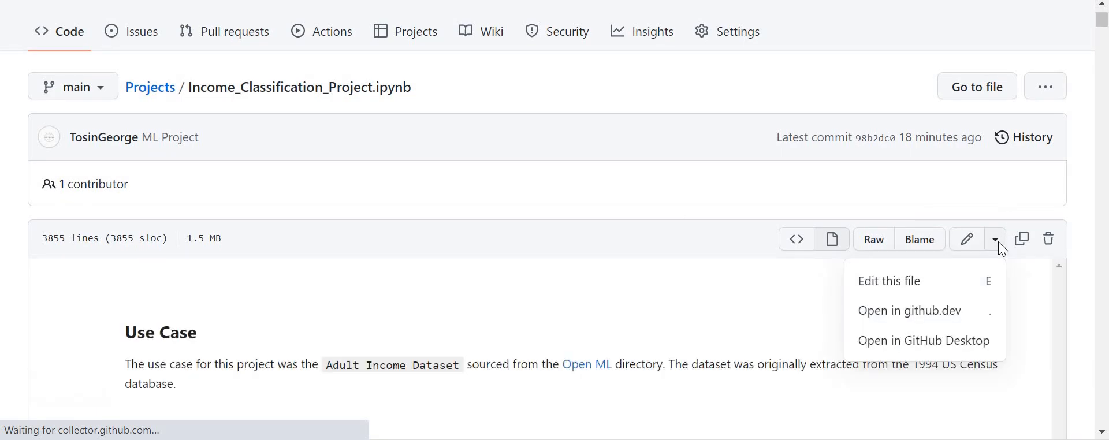
pyautogui.click(925, 283)
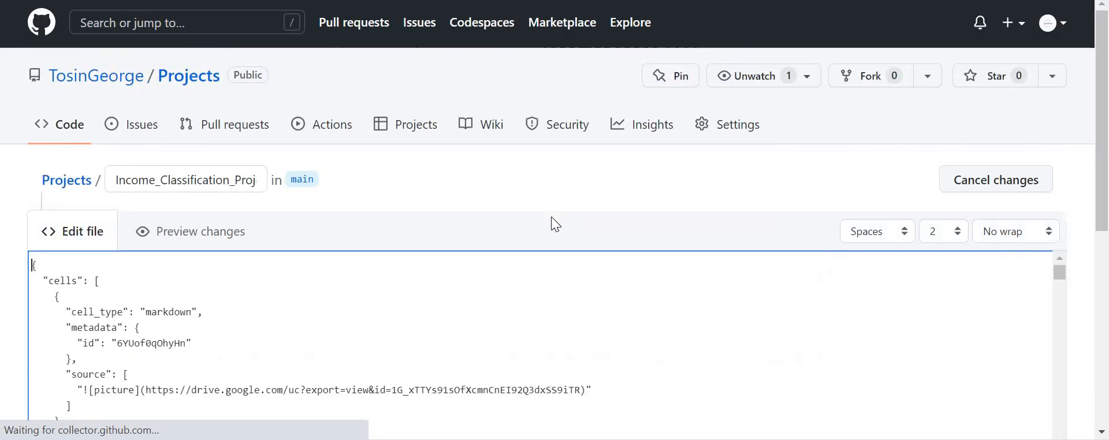
# Move Income_Classification_Project.ipynb into the ML Projects folder through its file path and commit the change directly to the main branch.
pyautogui.click(116, 184)
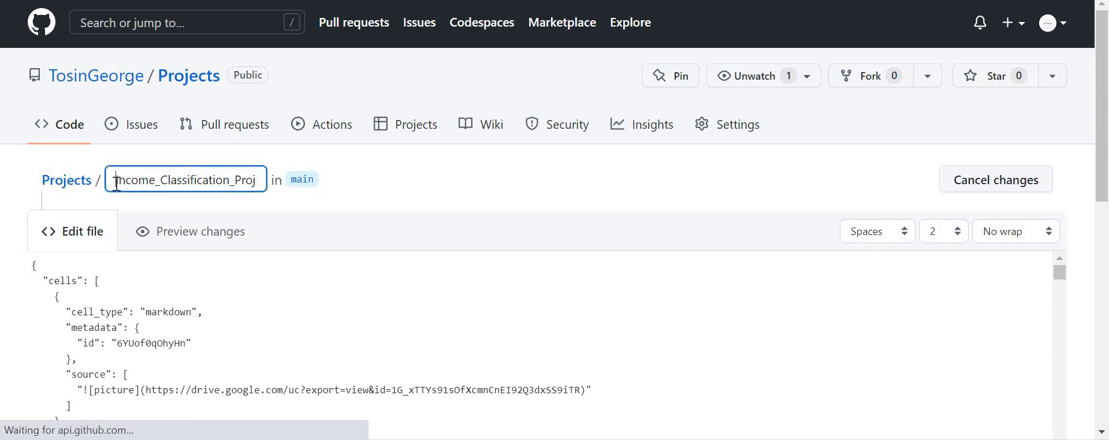
pyautogui.write('ML ')
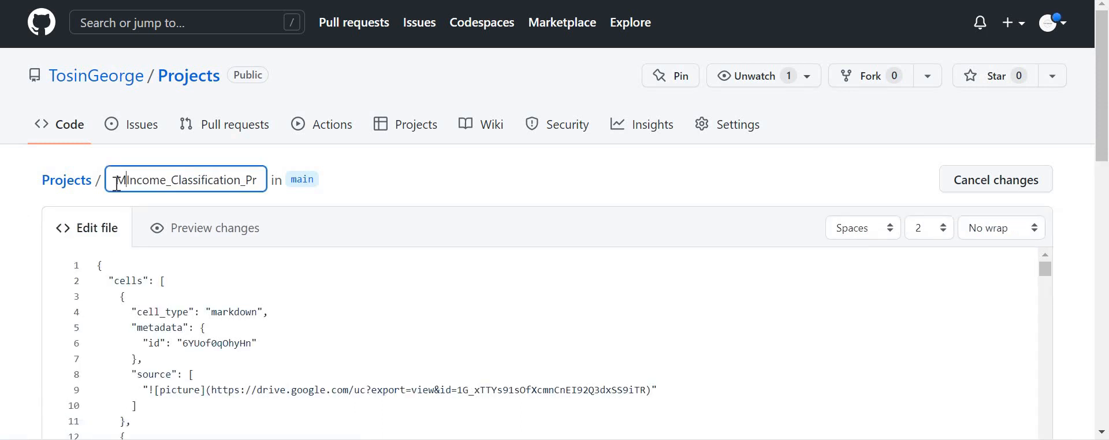
pyautogui.write('P')
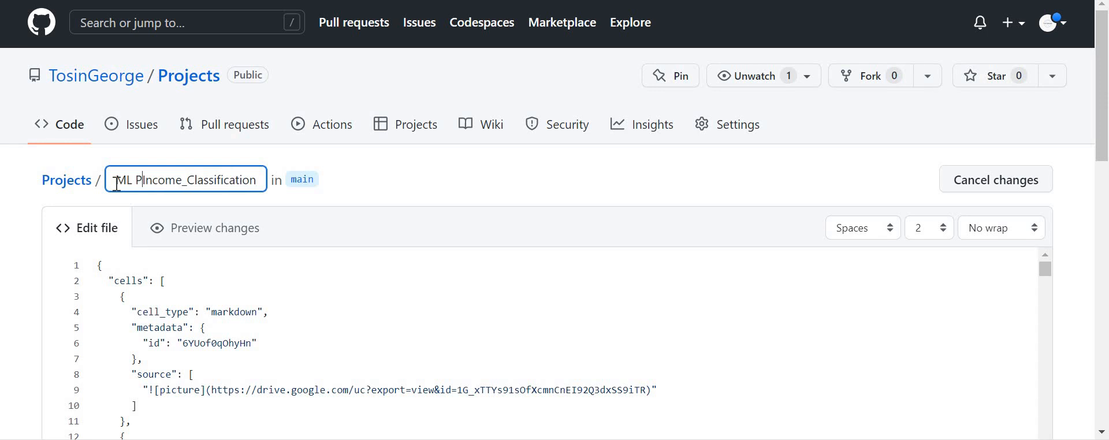
pyautogui.write('rojects')
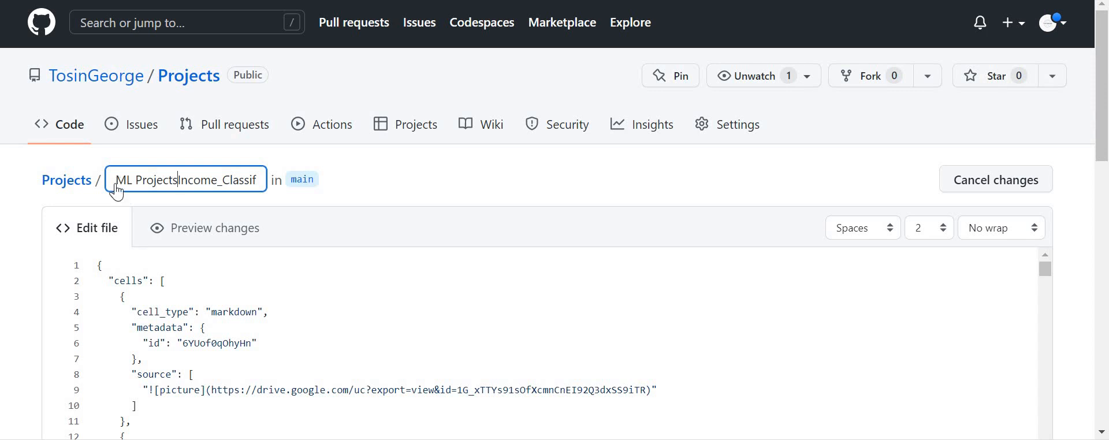
pyautogui.write('/')
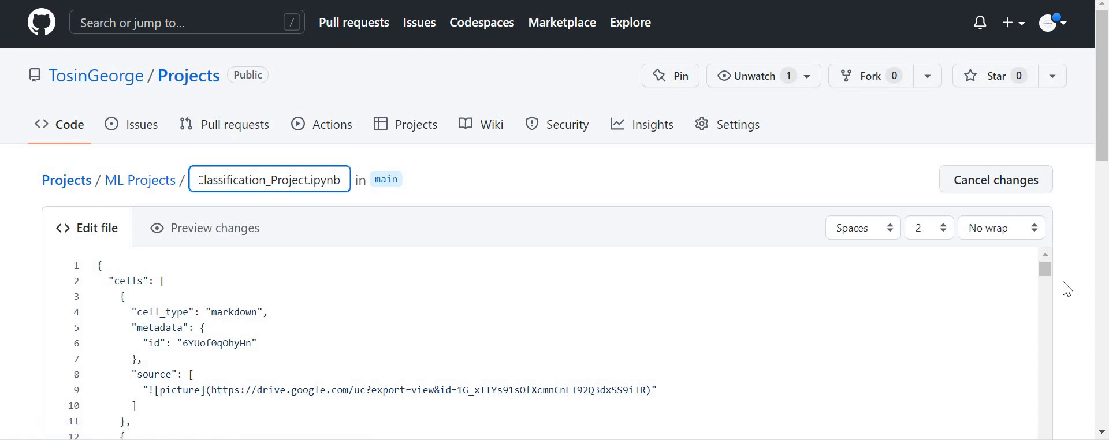
pyautogui.scroll(-15, 1063, 282)
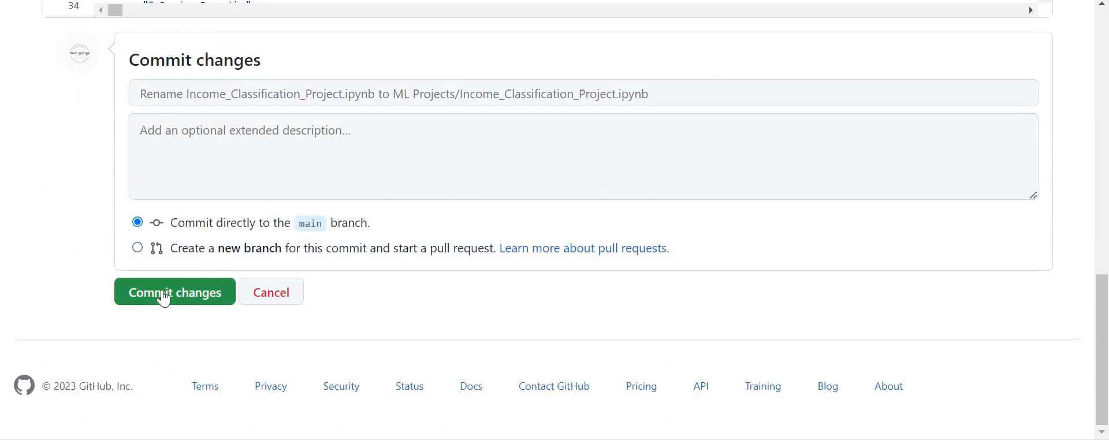
pyautogui.click(164, 296)
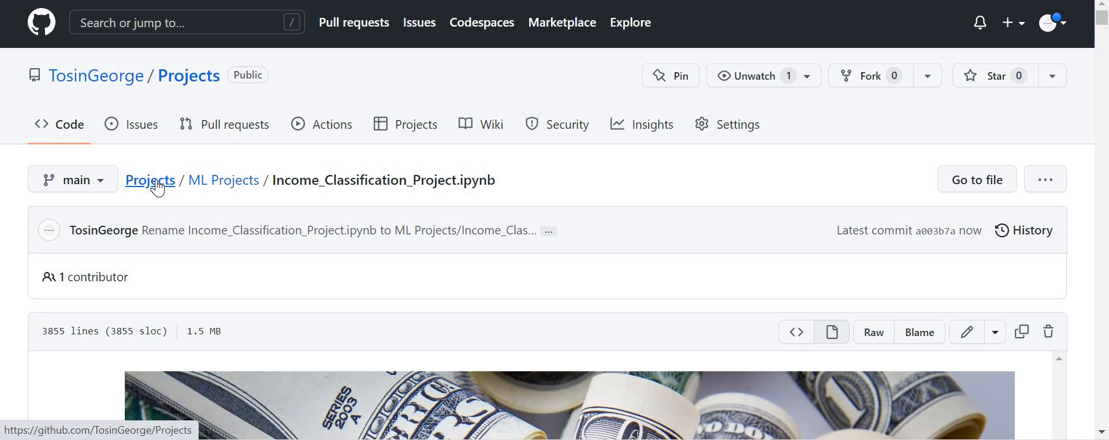
# Return to the Projects repository, check which notebooks the ML Projects folder holds, and go back to the main file list.
pyautogui.click(150, 180)
pyautogui.scroll(-2, 159, 184)
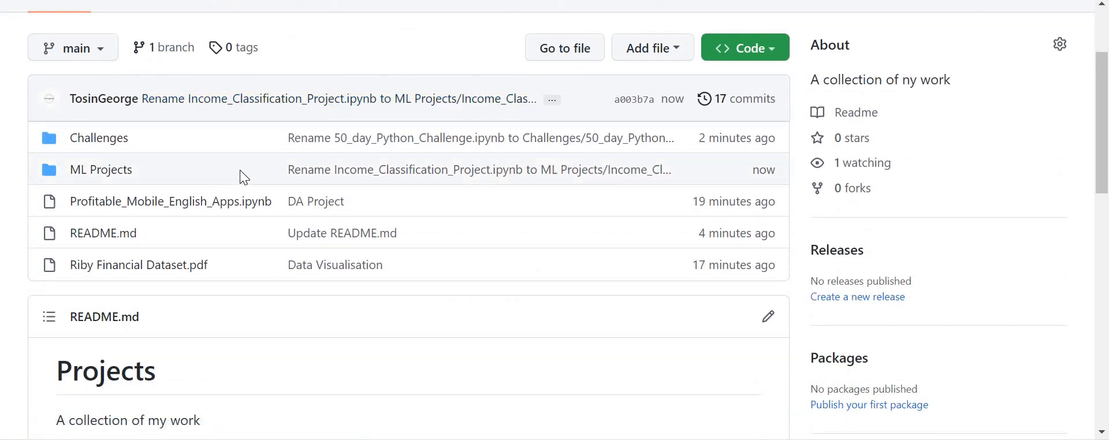
pyautogui.click(107, 173)
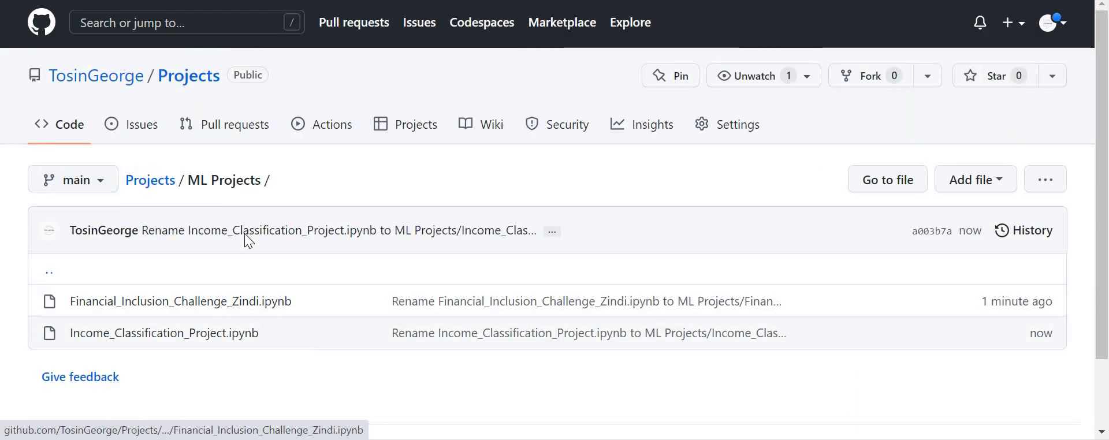
pyautogui.click(152, 181)
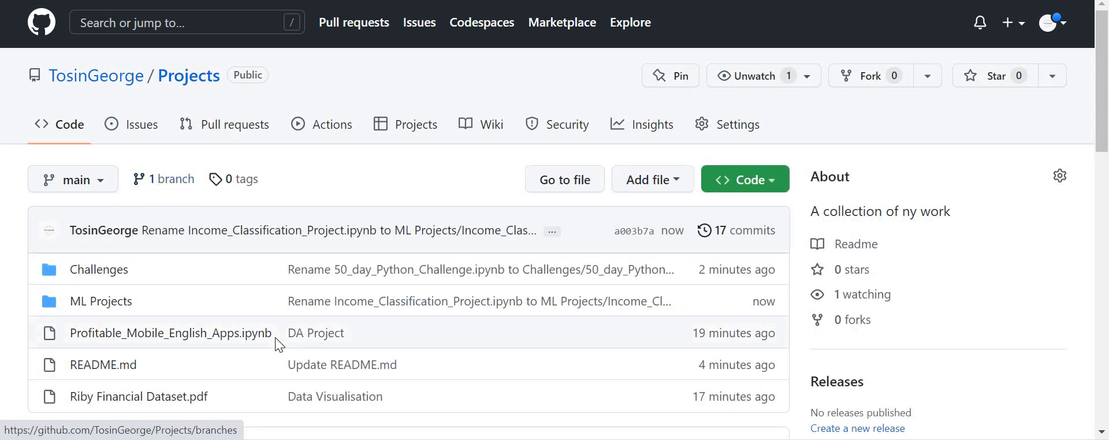
# Open Profitable_Mobile_English_Apps.ipynb from the repository's file list for editing.
pyautogui.scroll(-1, 275, 338)
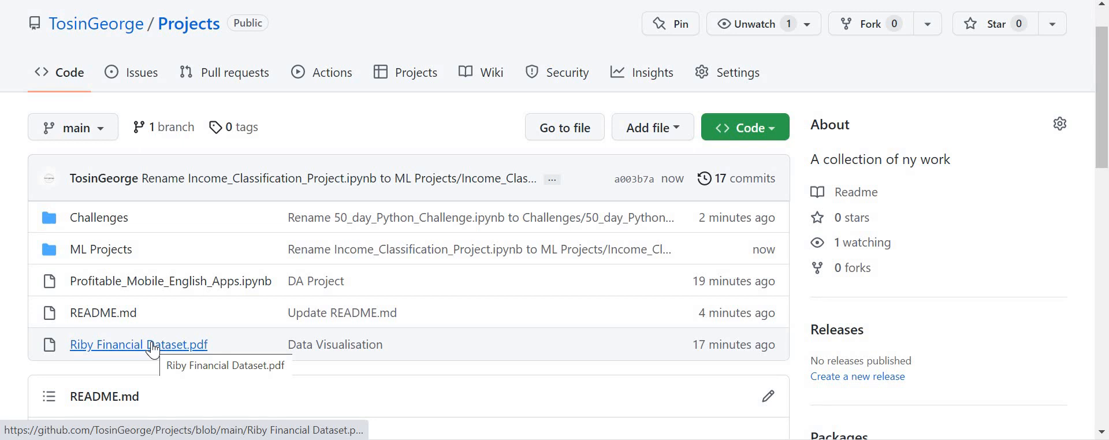
pyautogui.scroll(-2, 153, 350)
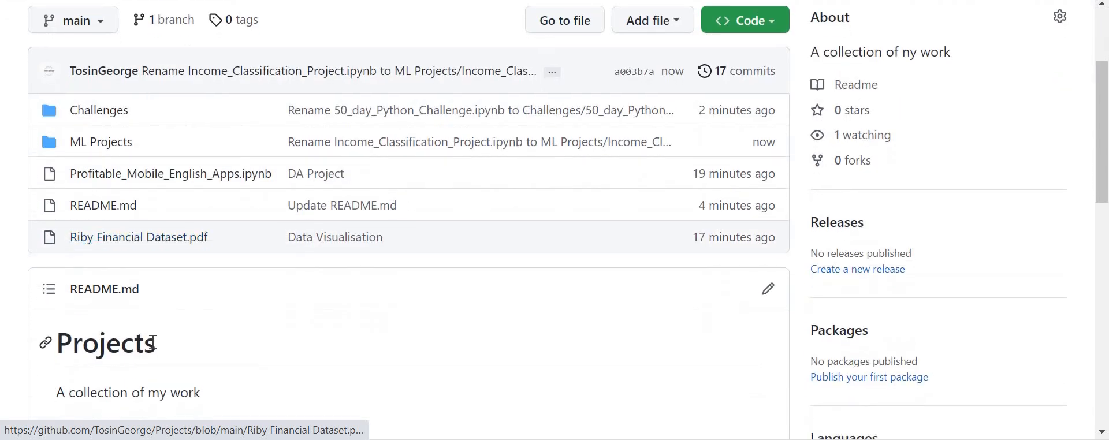
pyautogui.click(180, 174)
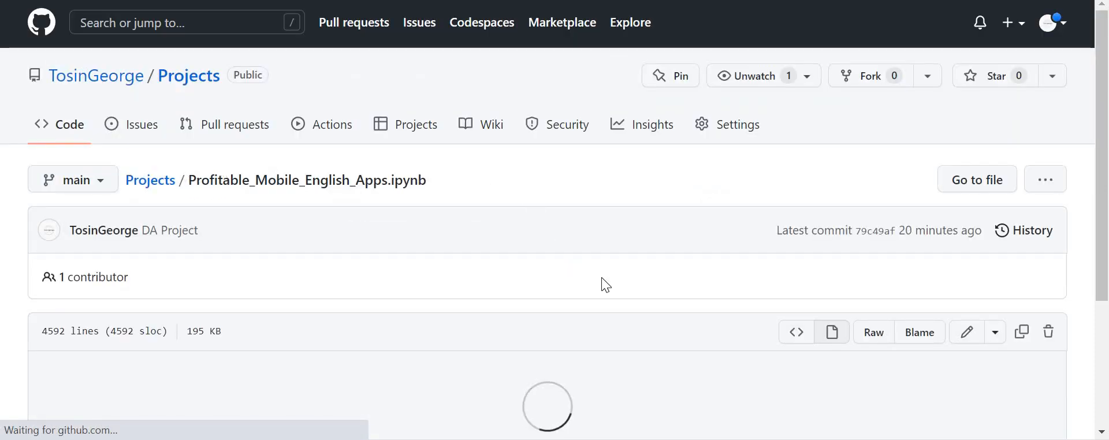
pyautogui.scroll(-1, 602, 278)
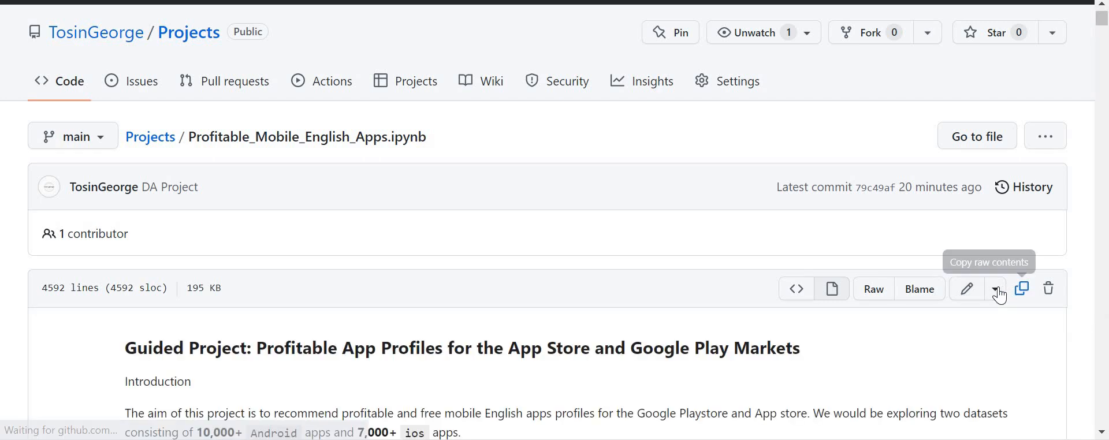
pyautogui.click(996, 289)
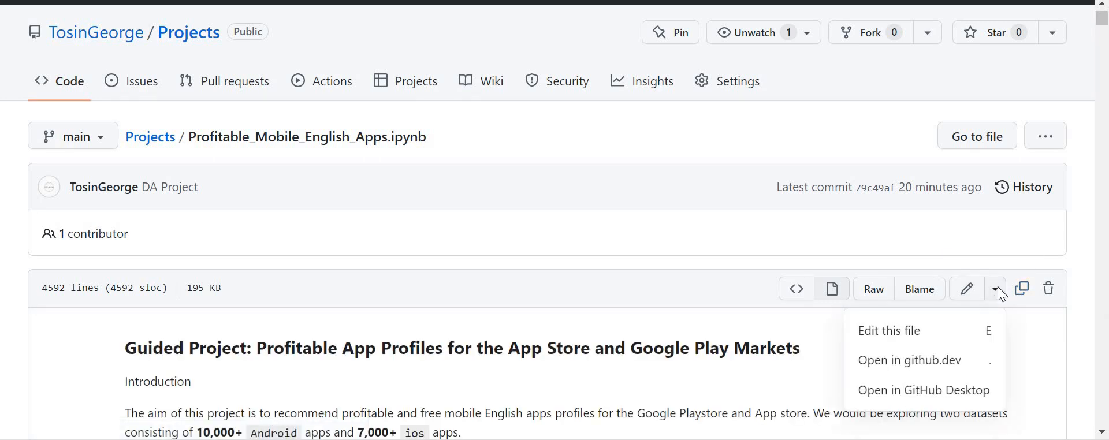
pyautogui.click(912, 333)
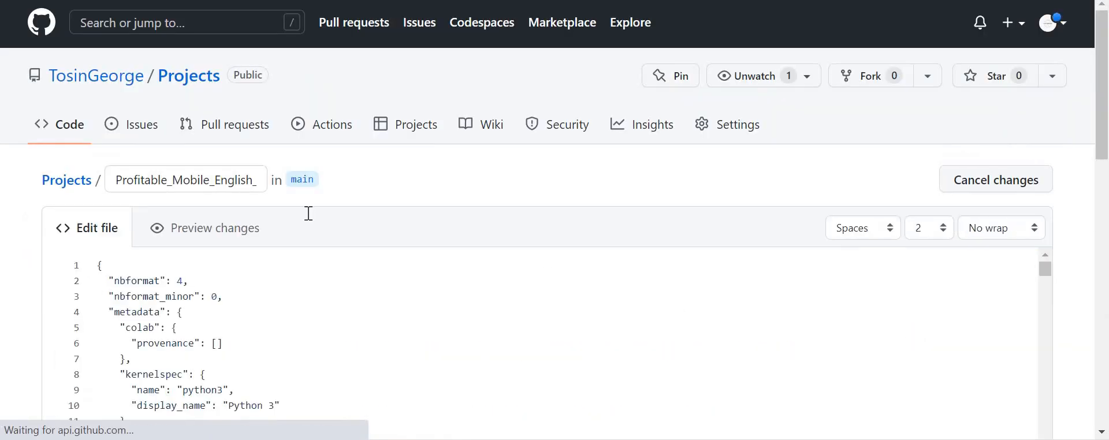
# Move Profitable_Mobile_English_Apps.ipynb into a new folder named DA Projects and commit the change directly to the main branch.
pyautogui.click(118, 180)
pyautogui.write('DA')
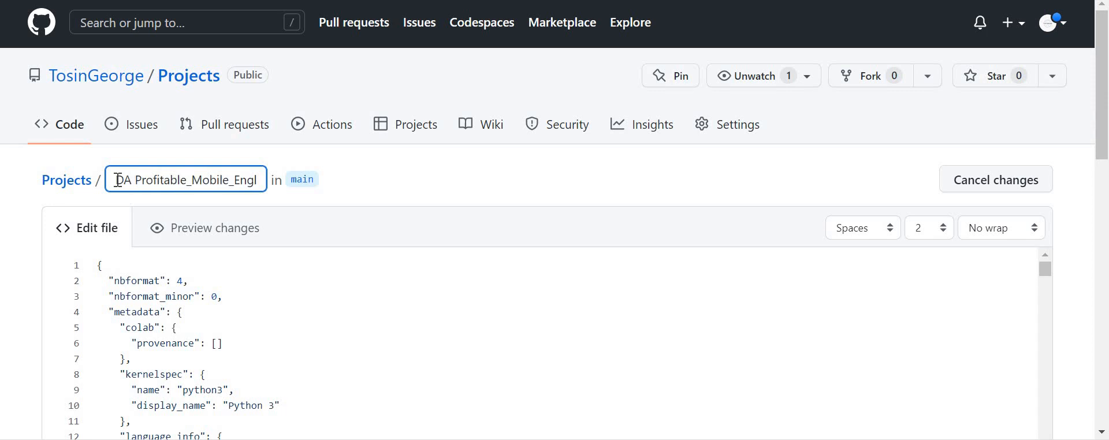
pyautogui.write(' Projects')
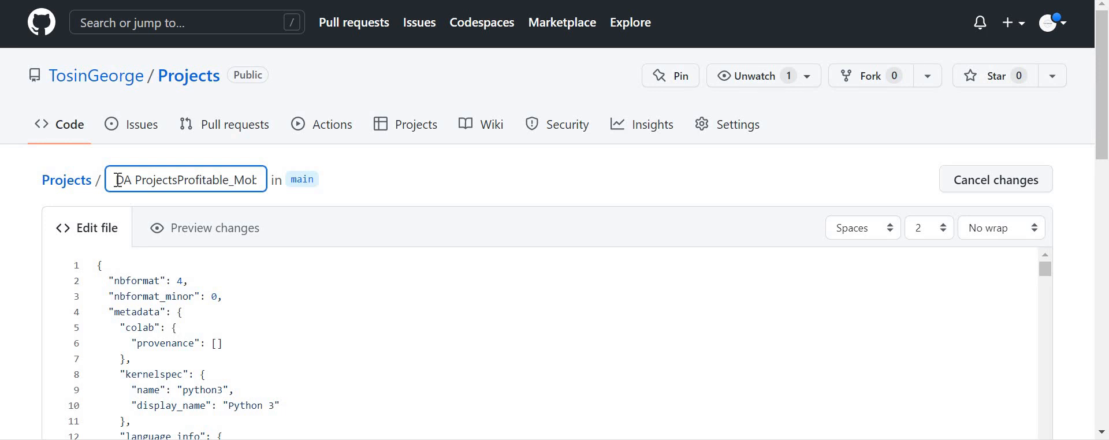
pyautogui.write('/')
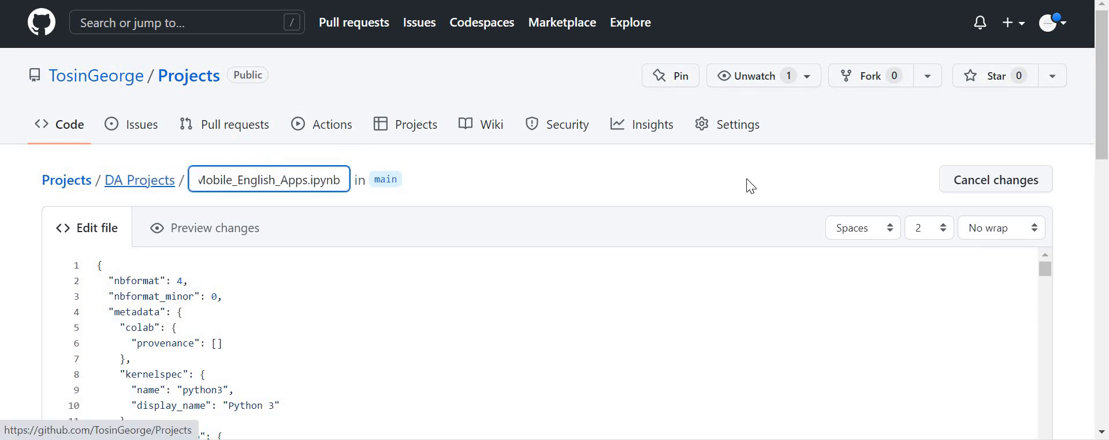
pyautogui.scroll(-5, 1074, 312)
pyautogui.scroll(-9, 1069, 304)
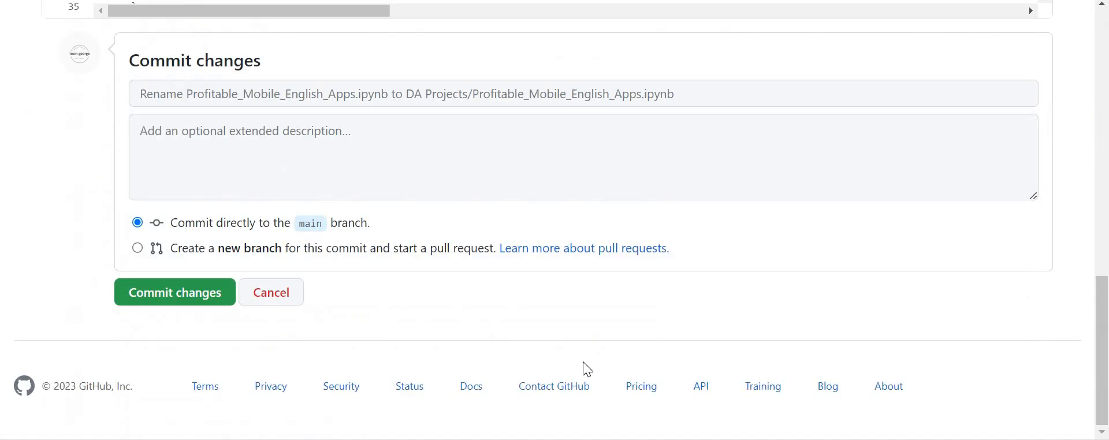
pyautogui.click(179, 289)
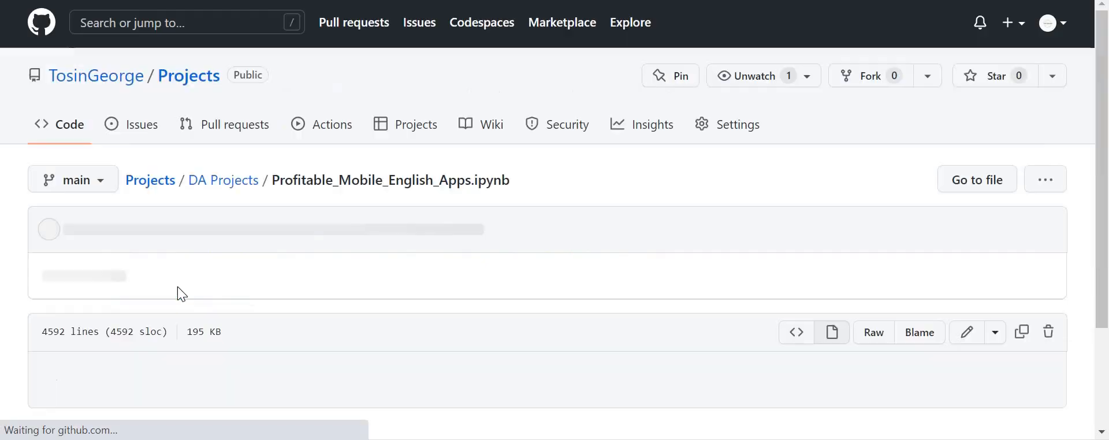
# Check the contents of the DA Projects folder and return to the repository's main page.
pyautogui.click(145, 192)
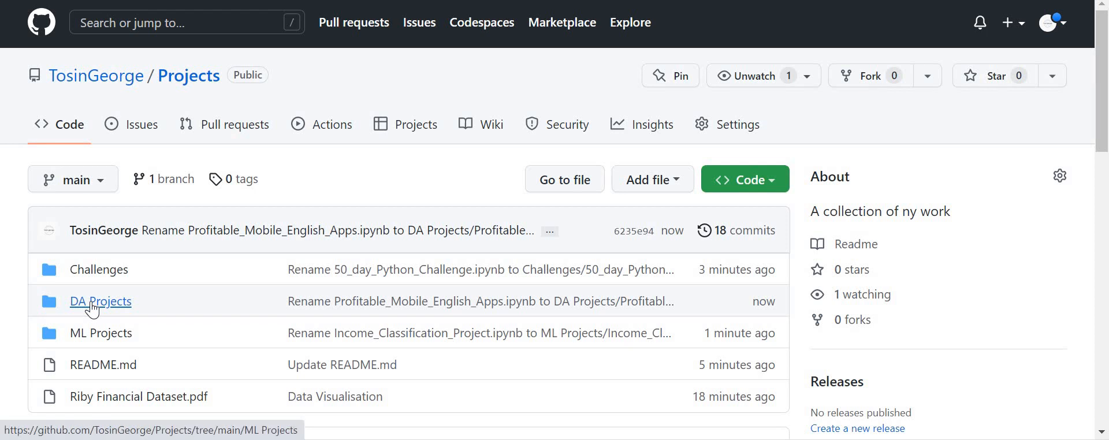
pyautogui.click(91, 304)
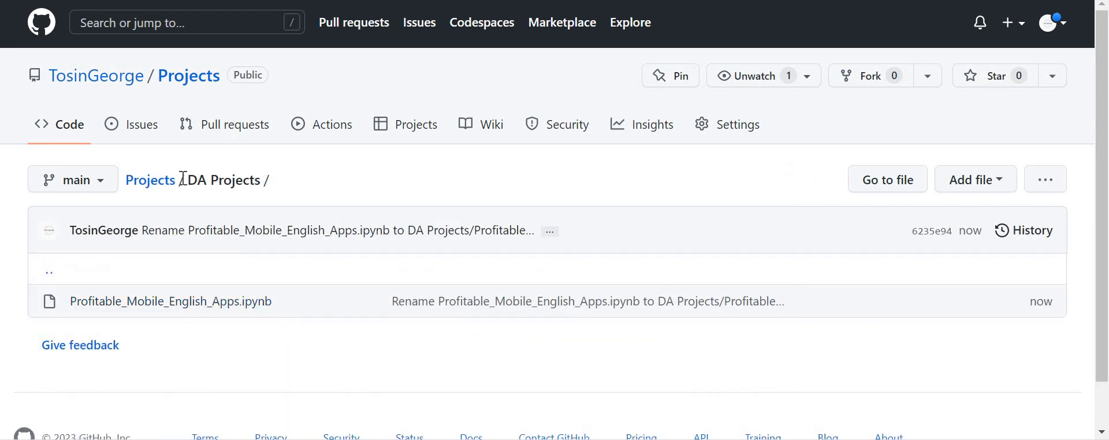
pyautogui.click(156, 190)
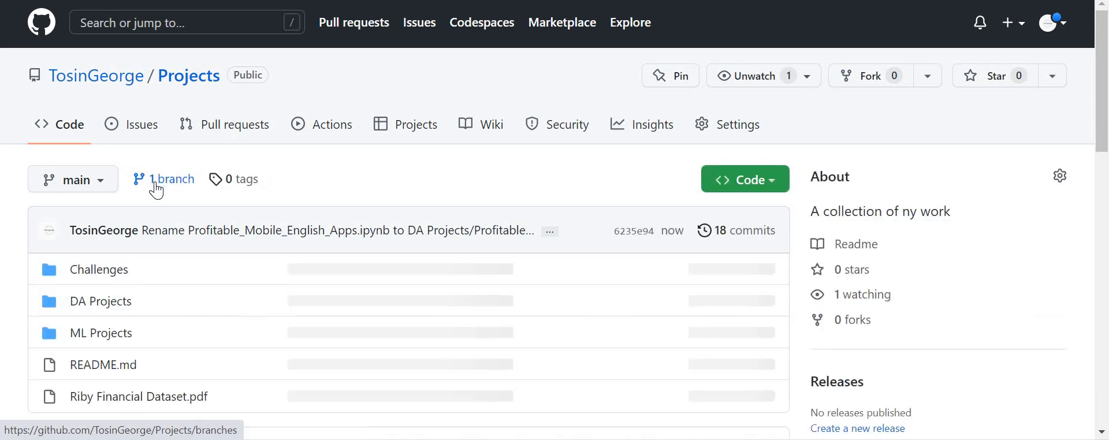
# View the file page of Riby Financial Dataset.pdf for its available file options, and return to the repository's main page.
pyautogui.scroll(-2, 208, 338)
pyautogui.scroll(-1, 209, 338)
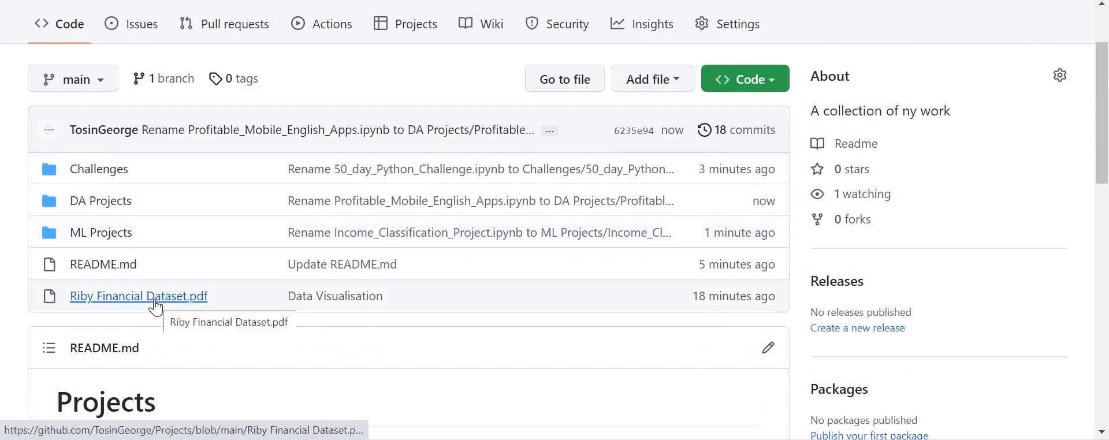
pyautogui.click(155, 301)
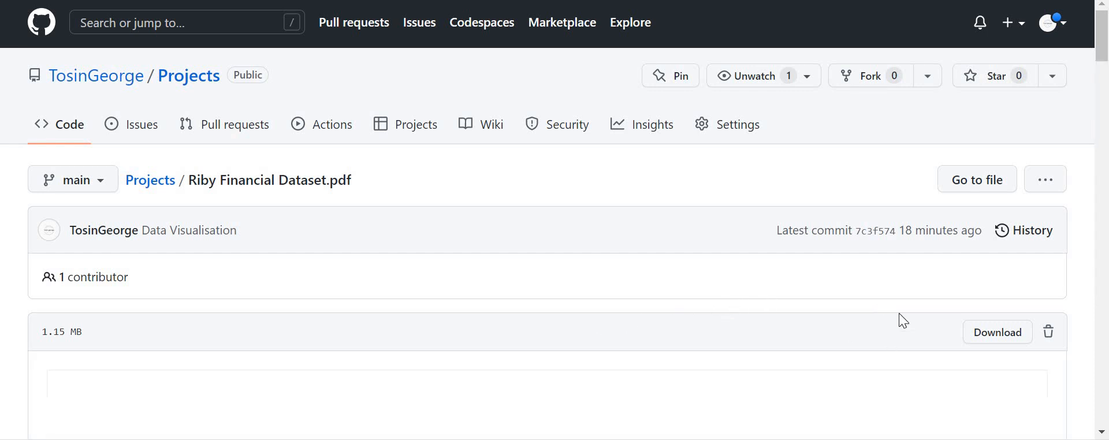
pyautogui.scroll(-5, 899, 313)
pyautogui.scroll(5, 899, 313)
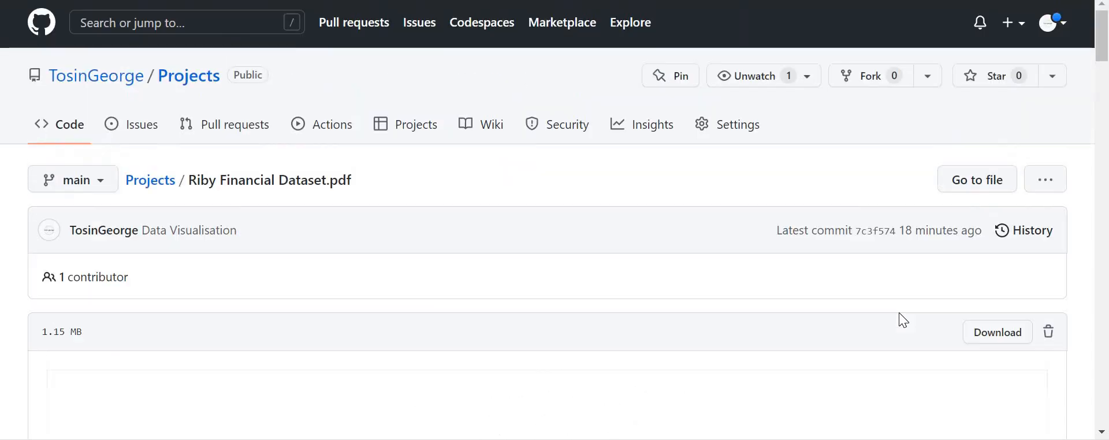
pyautogui.click(151, 180)
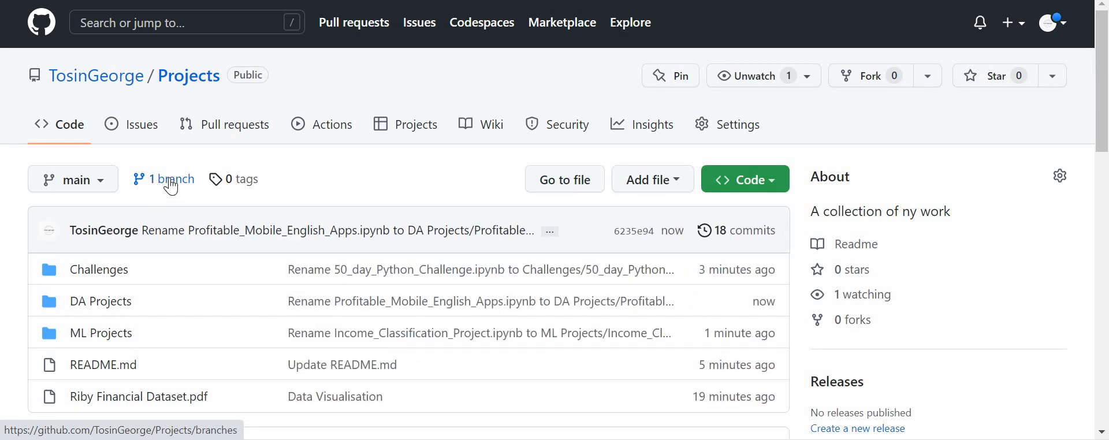
# Create an empty README.md inside a new folder named Data Visualisation and commit it directly to the main branch.
pyautogui.click(675, 185)
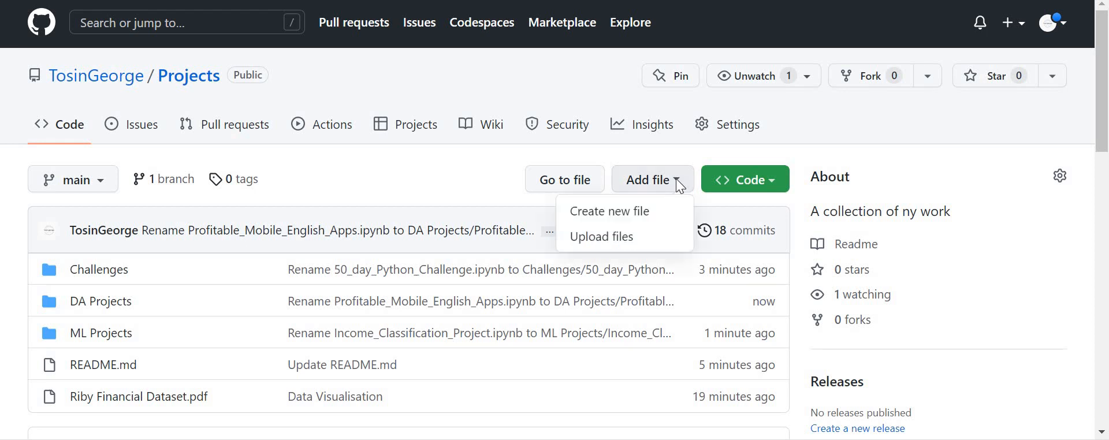
pyautogui.click(623, 221)
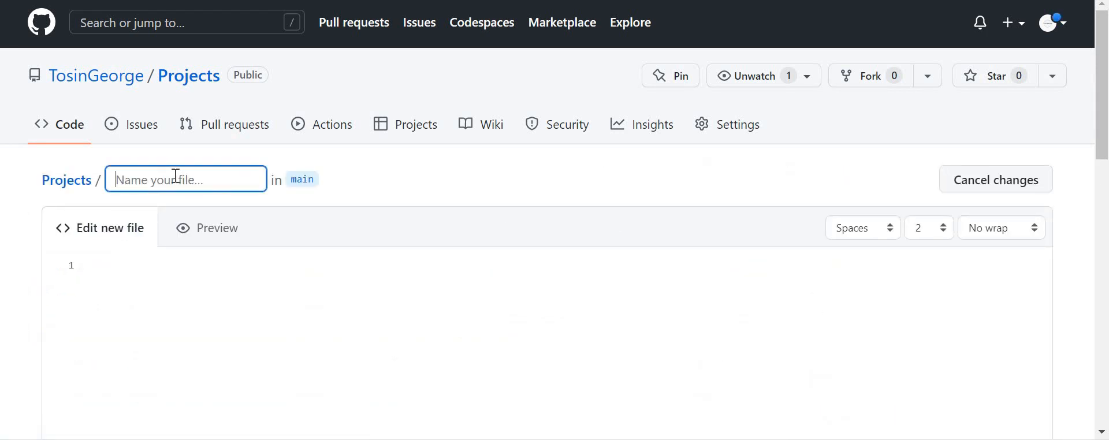
pyautogui.write('Data ')
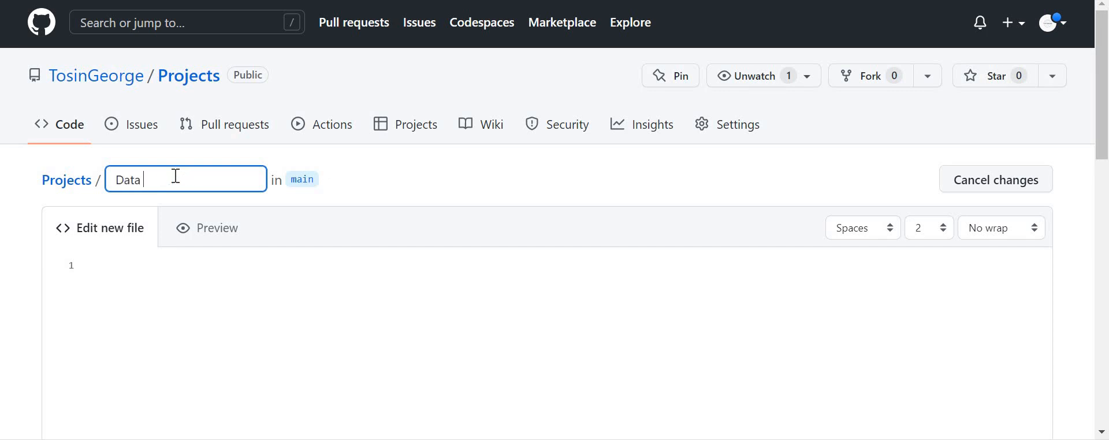
pyautogui.write('Visualisation')
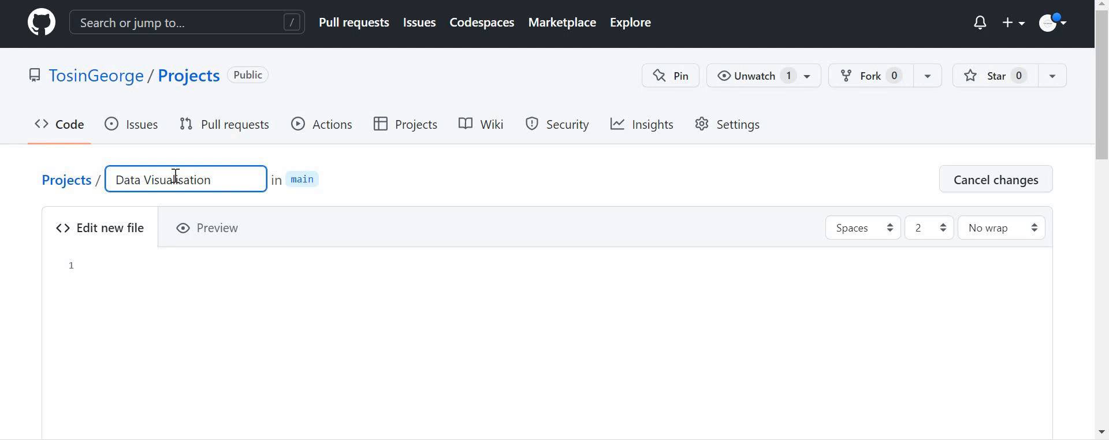
pyautogui.write('/')
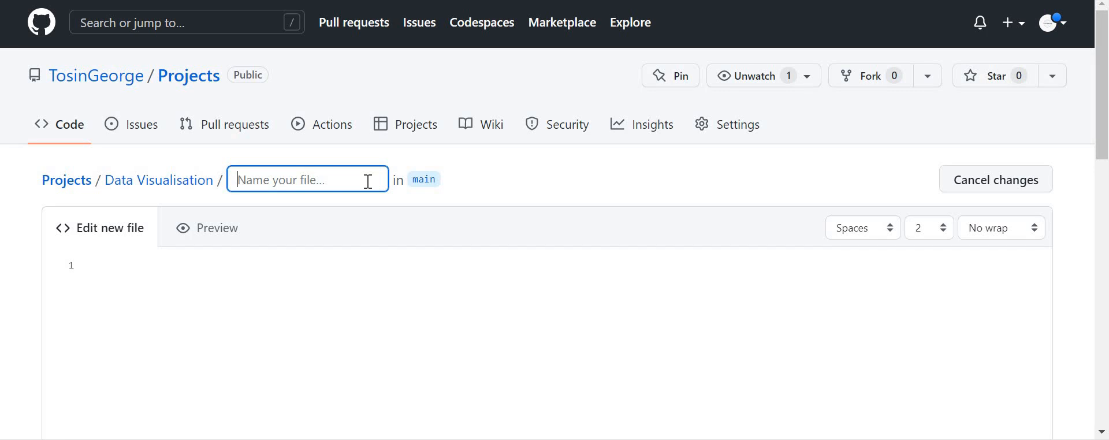
pyautogui.write('READ')
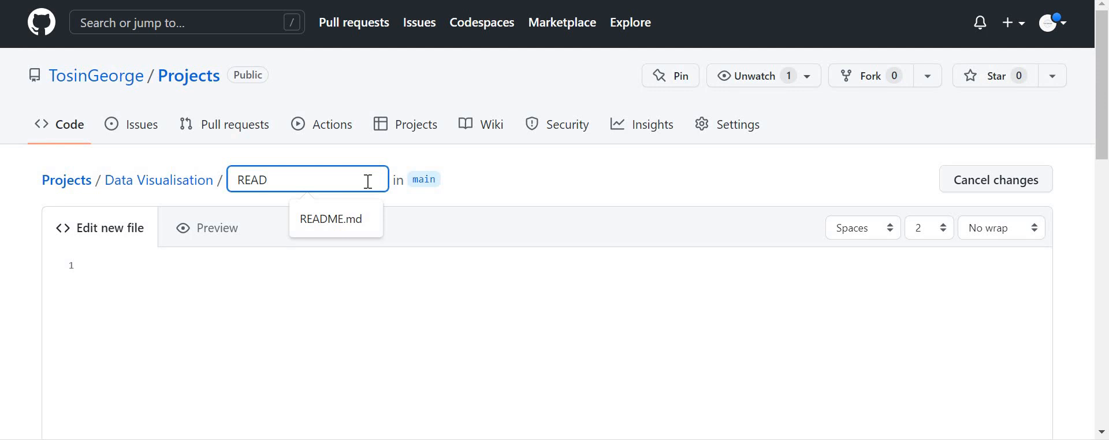
pyautogui.write('ME.md')
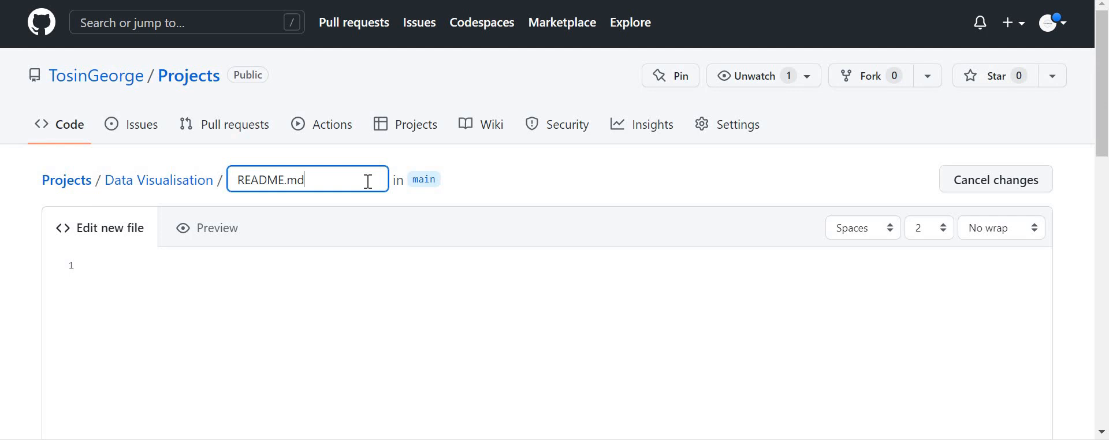
pyautogui.scroll(-10, 367, 181)
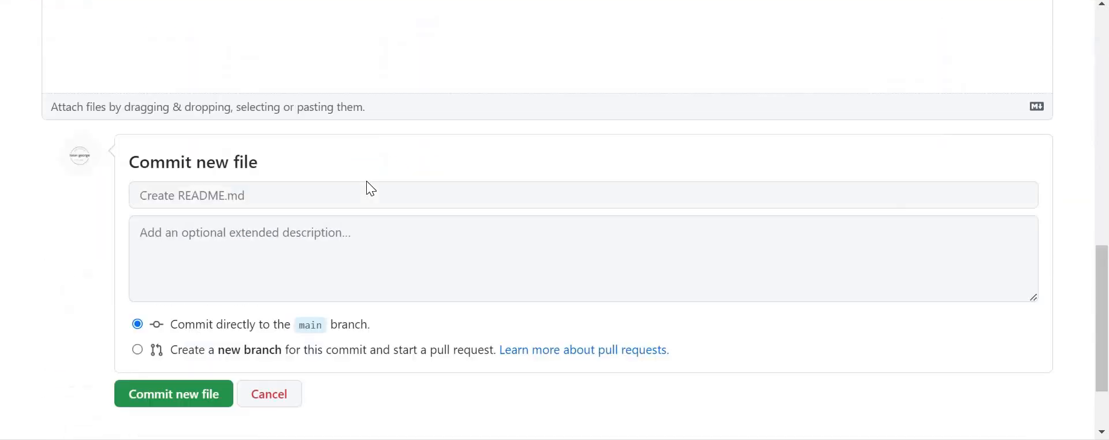
pyautogui.click(174, 286)
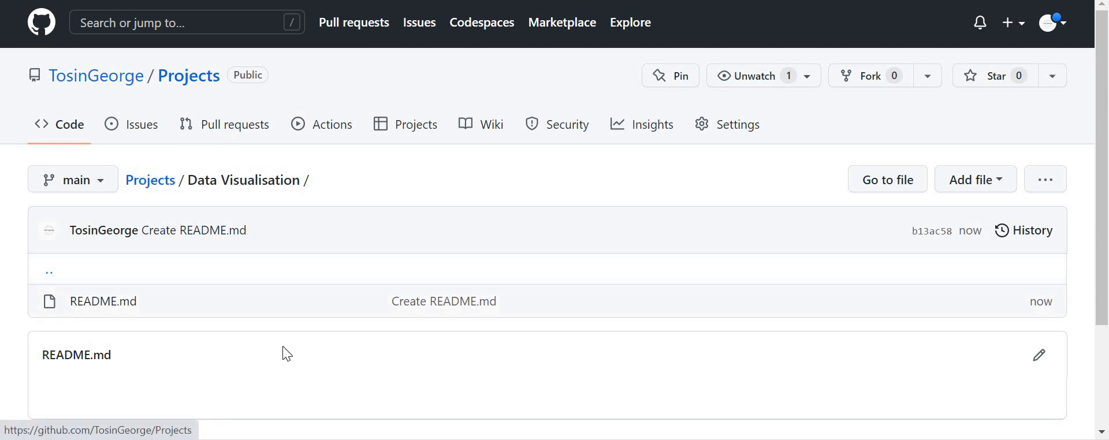
# Add the local file Riby Financial Dataset.pdf as an upload to the repository's Data Visualisation folder.
pyautogui.scroll(-1, 279, 353)
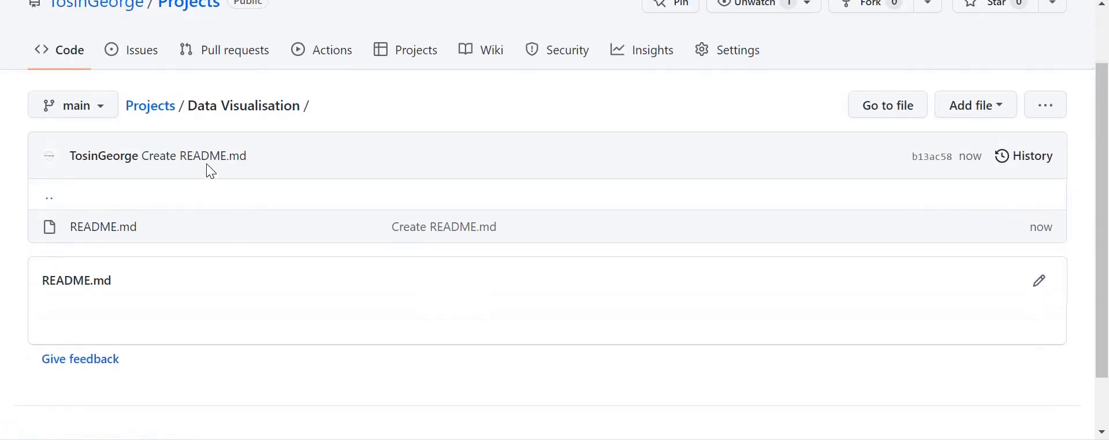
pyautogui.click(152, 113)
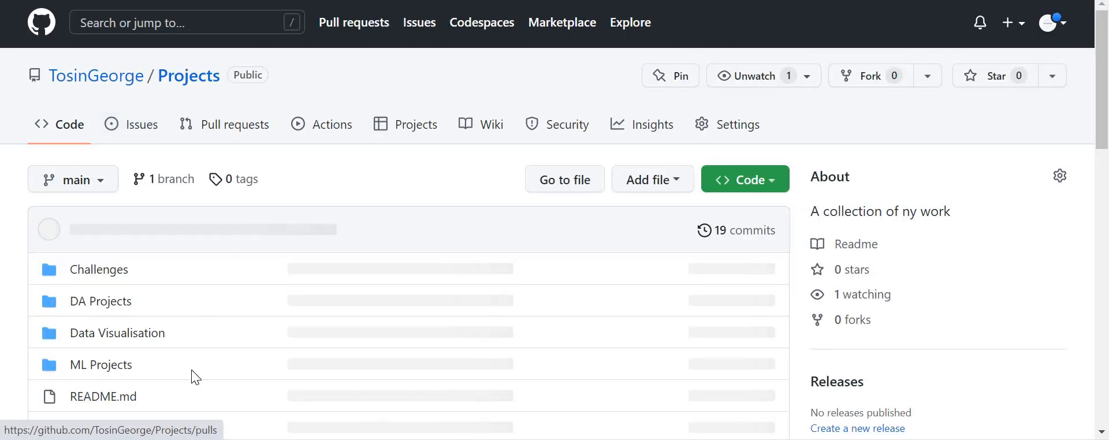
pyautogui.scroll(-2, 192, 370)
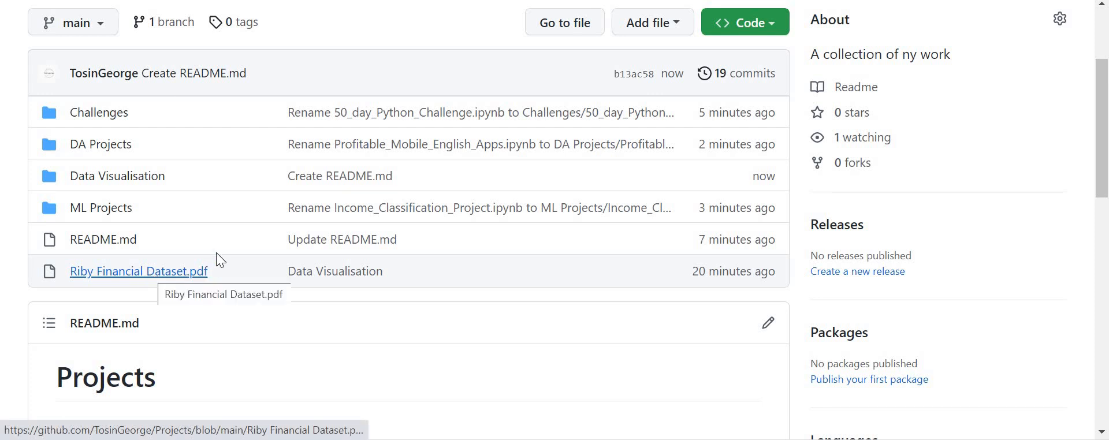
pyautogui.click(115, 184)
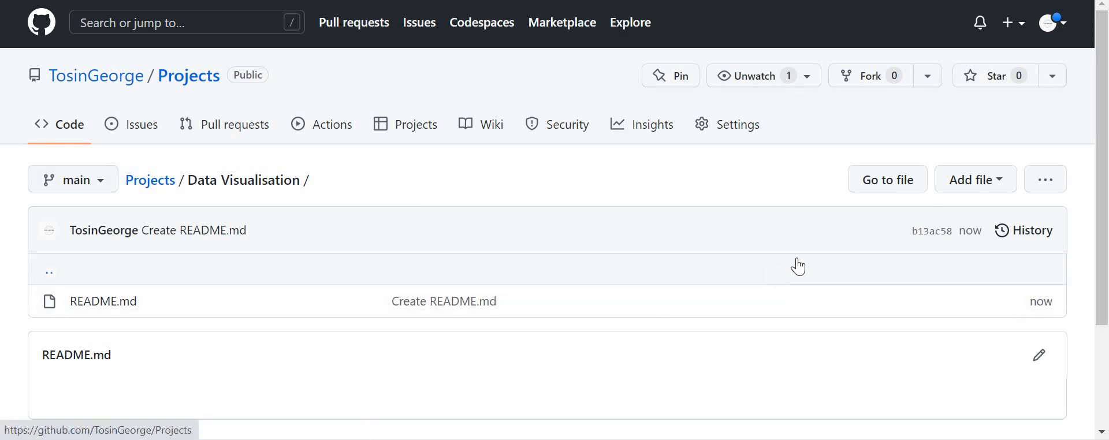
pyautogui.click(998, 187)
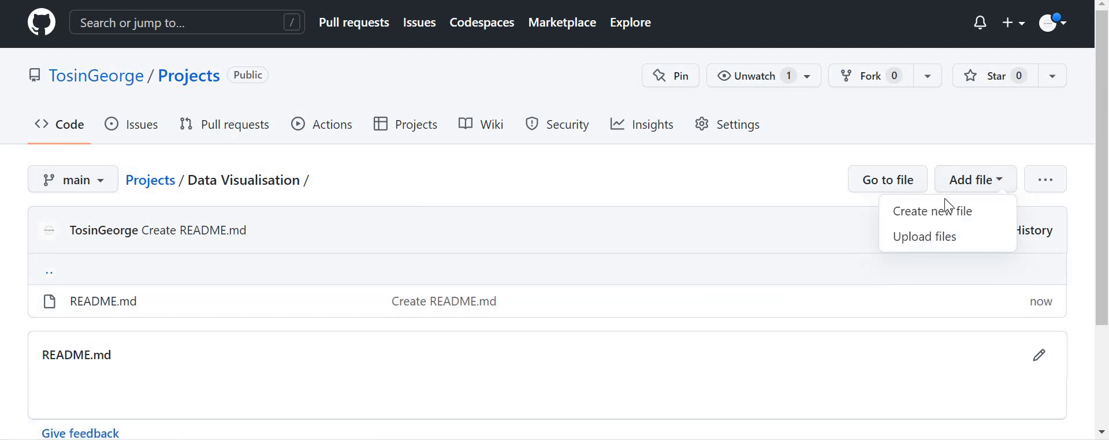
pyautogui.click(913, 242)
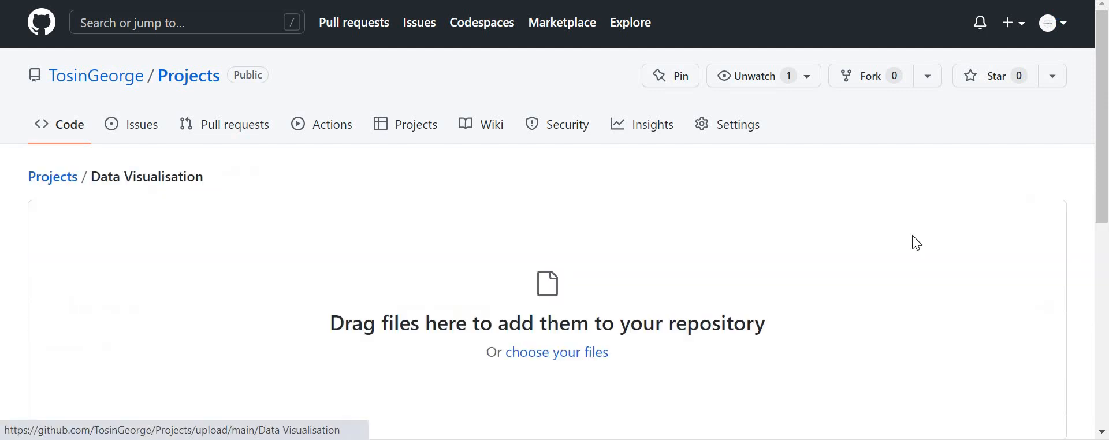
pyautogui.click(542, 354)
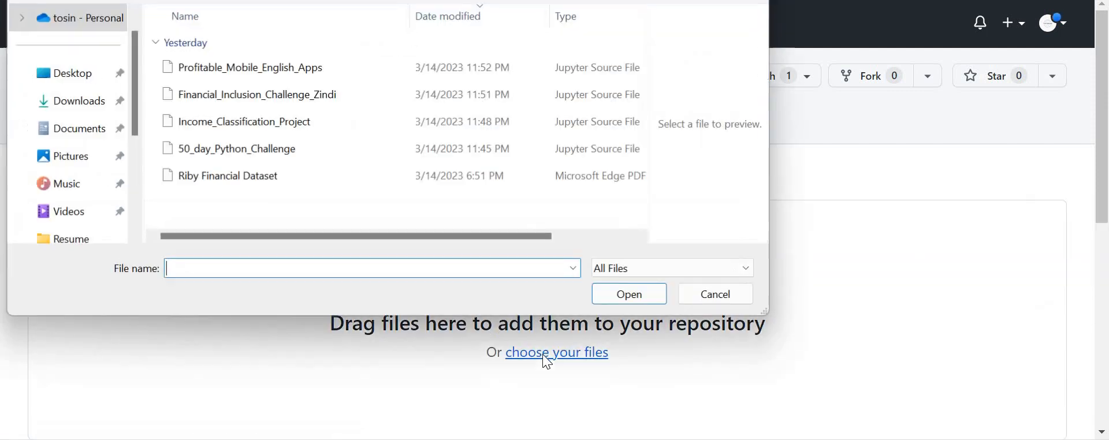
pyautogui.click(279, 174)
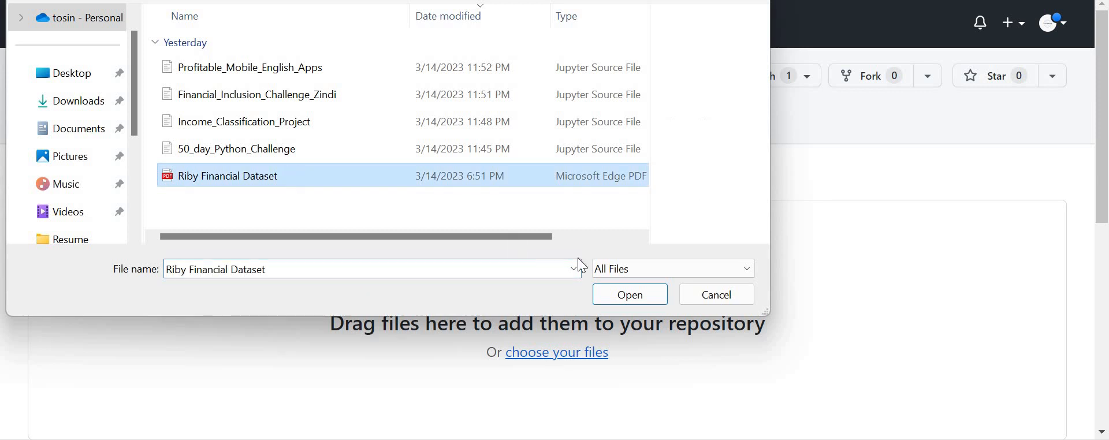
pyautogui.click(635, 298)
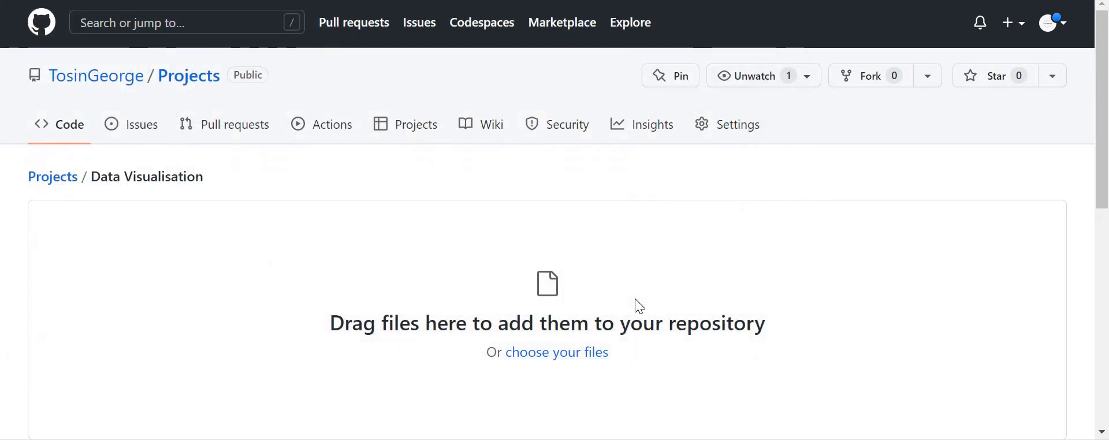
# Commit the uploaded PDF directly to the main branch with the commit message "Riby Dataset".
pyautogui.scroll(-6, 635, 299)
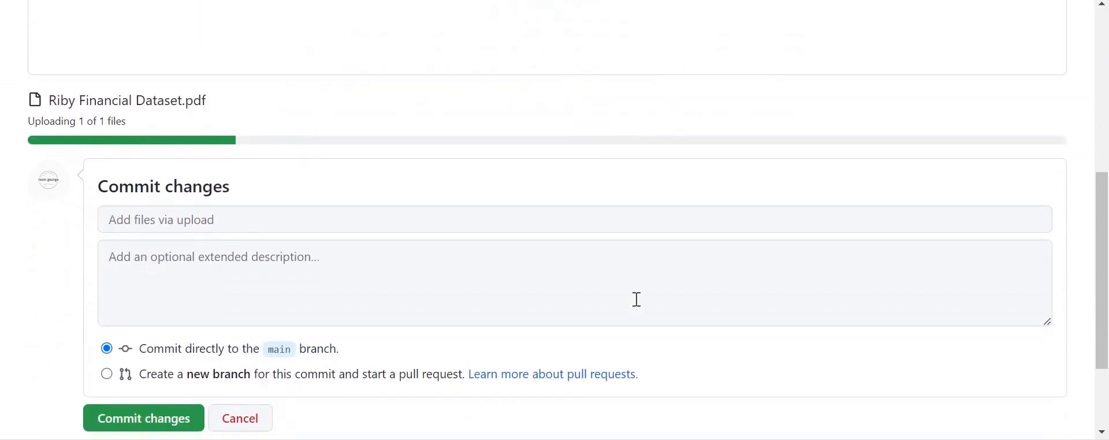
pyautogui.click(501, 208)
pyautogui.write('R')
pyautogui.press('BackSpace')
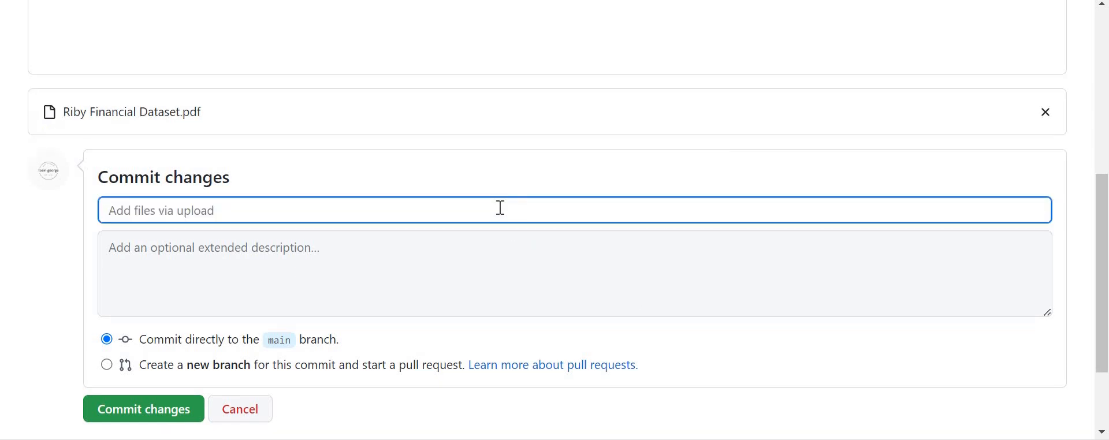
pyautogui.write('Ribu')
pyautogui.press('BackSpace')
pyautogui.write('y')
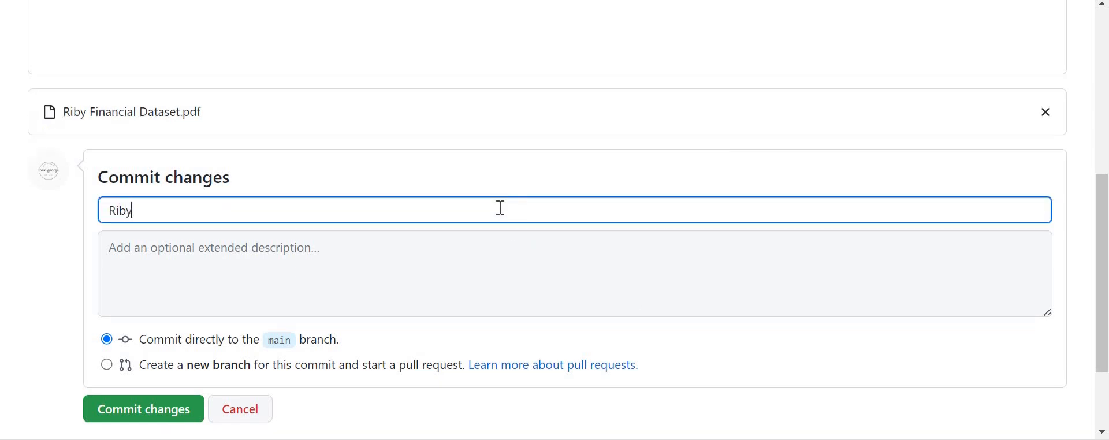
pyautogui.write(' Dataset')
pyautogui.click(126, 409)
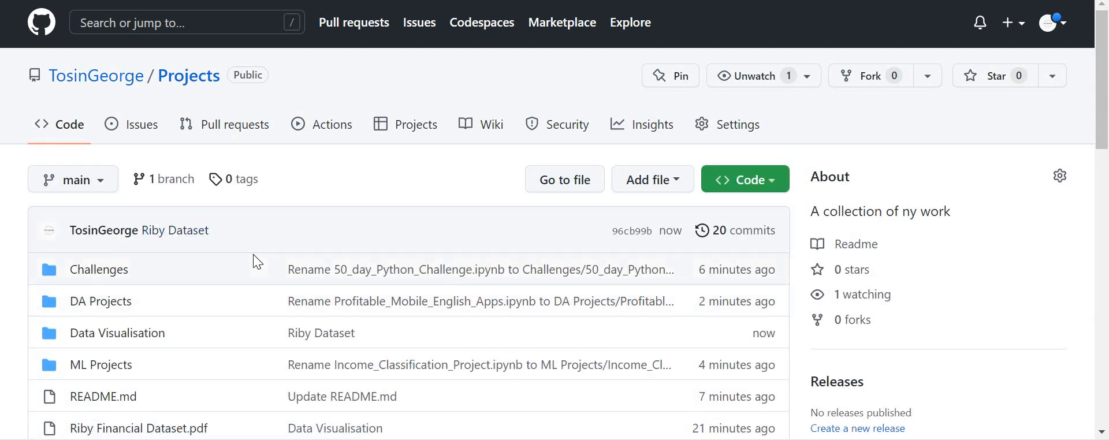
# Delete the copy of Riby Financial Dataset.pdf in the repository's root and commit the deletion directly to the main branch.
pyautogui.scroll(-3, 253, 254)
pyautogui.scroll(-2, 253, 256)
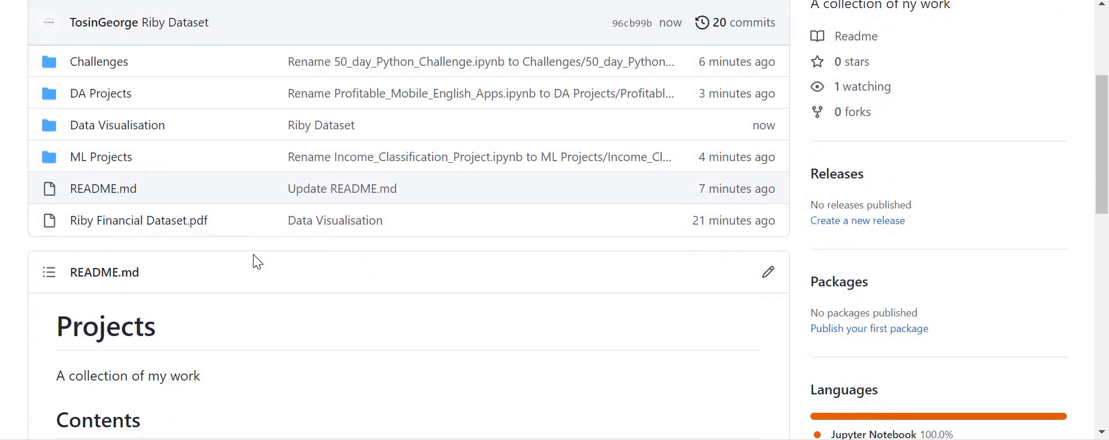
pyautogui.click(178, 228)
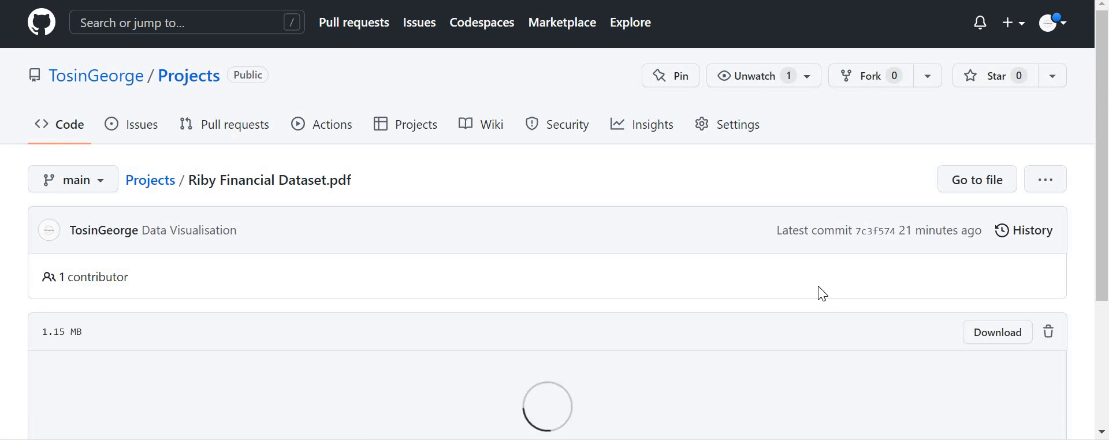
pyautogui.scroll(-3, 818, 288)
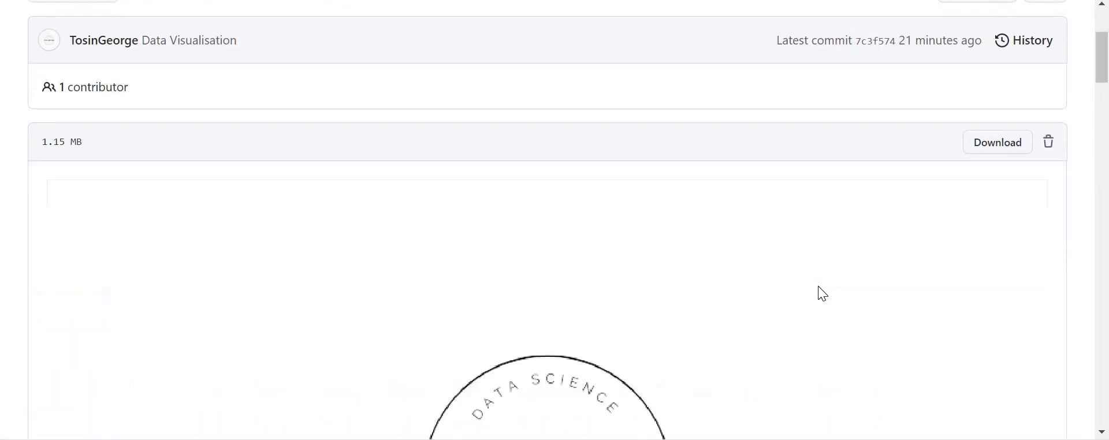
pyautogui.scroll(3, 818, 287)
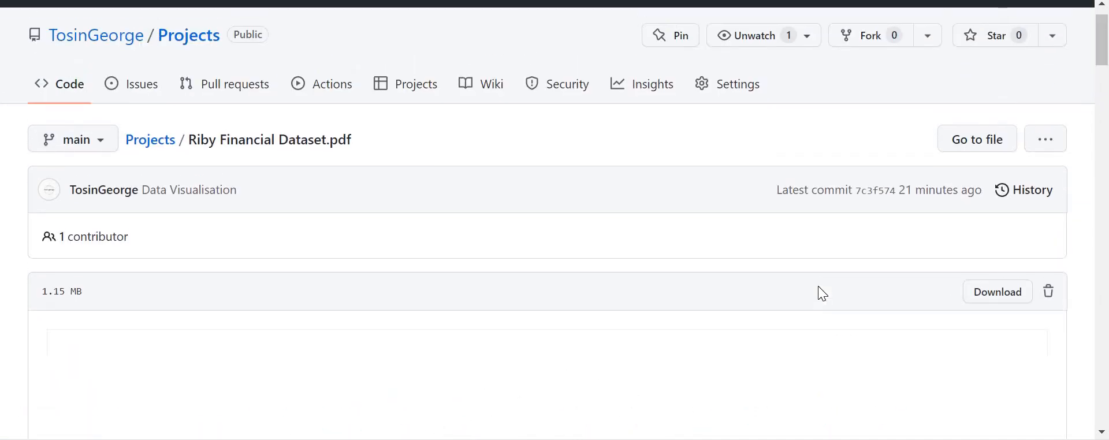
pyautogui.click(1049, 295)
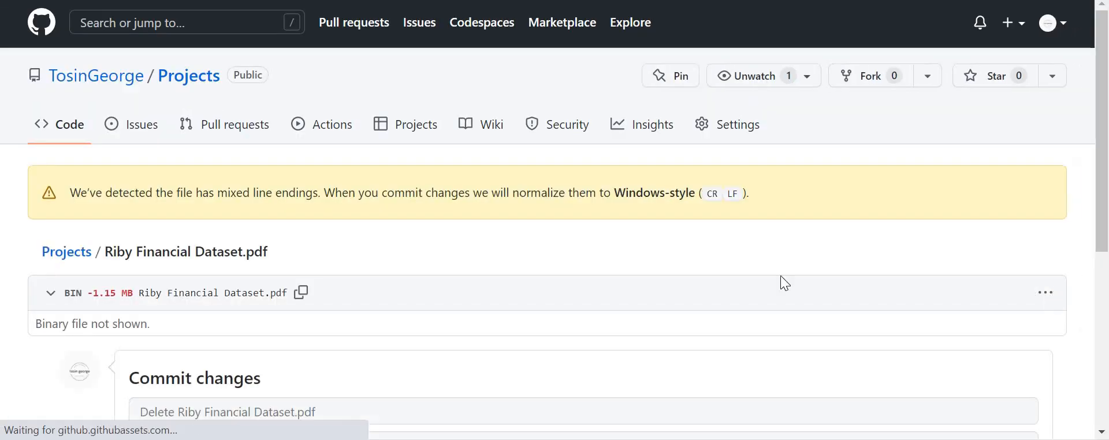
pyautogui.scroll(-5, 510, 298)
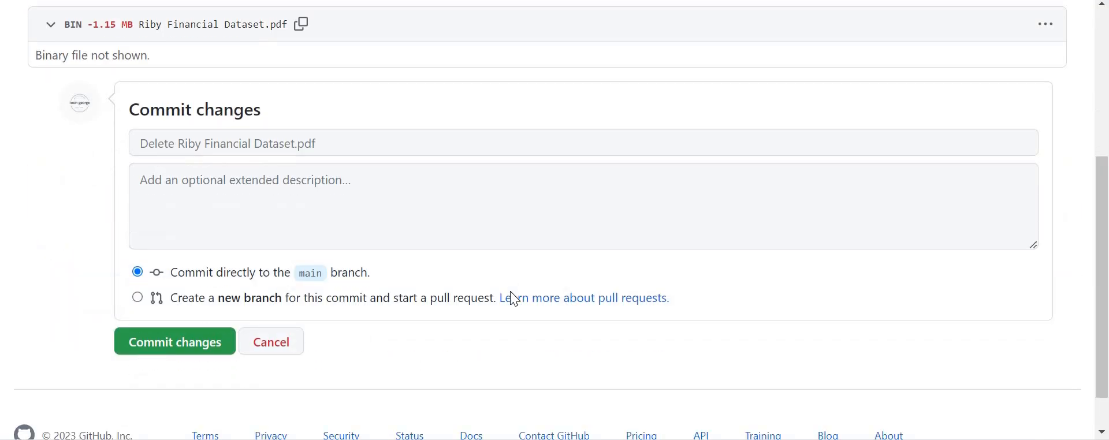
pyautogui.click(175, 328)
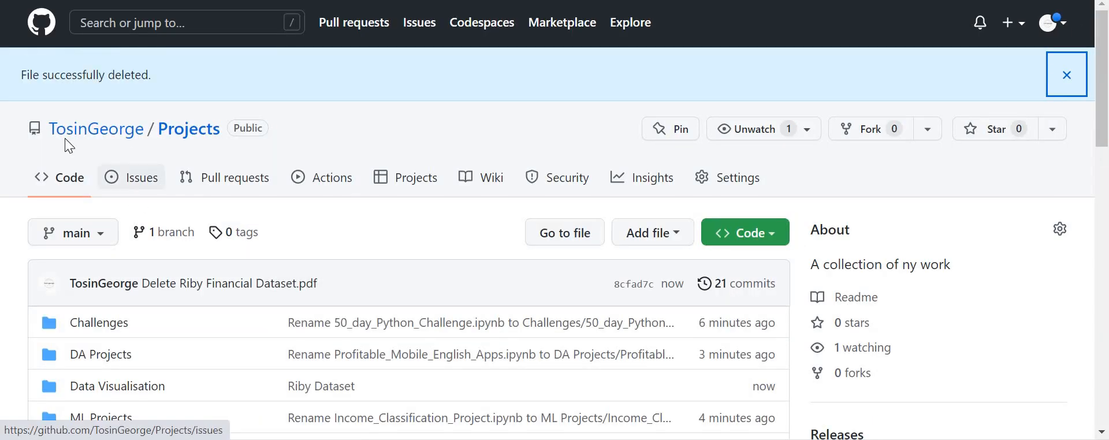
# Check the contents of the Data Visualisation folder and return to the repository's main page.
pyautogui.scroll(-2, 257, 338)
pyautogui.scroll(-2, 256, 337)
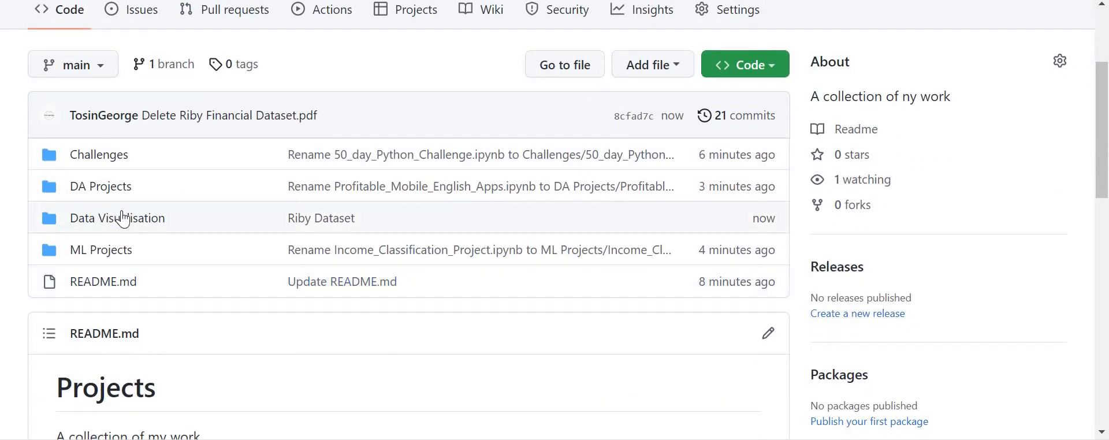
pyautogui.click(129, 217)
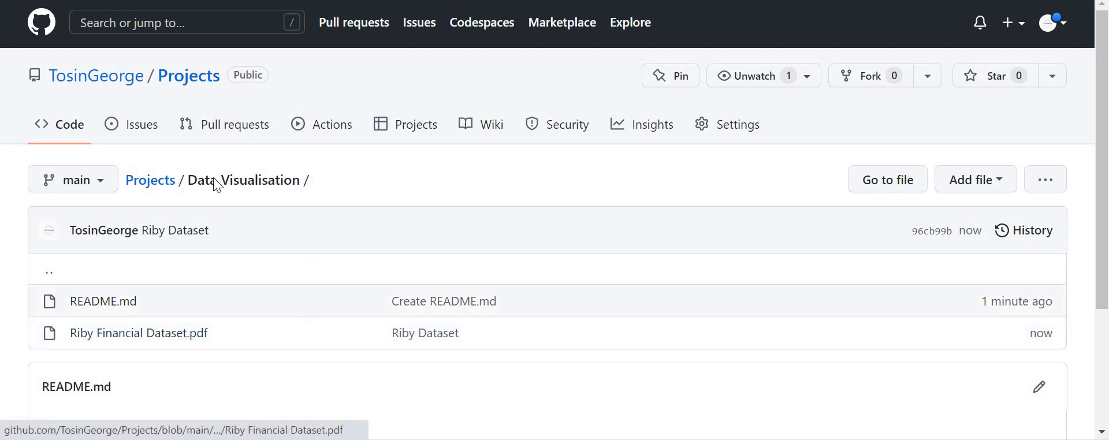
pyautogui.click(149, 180)
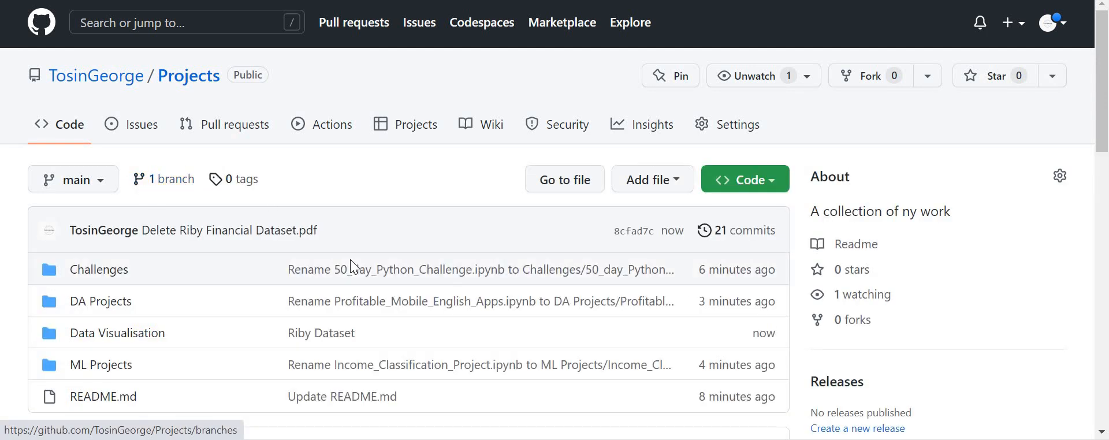
# Review the rendered README's project sections and the folder list on the repository's main page.
pyautogui.scroll(-5, 350, 260)
pyautogui.scroll(-7, 350, 260)
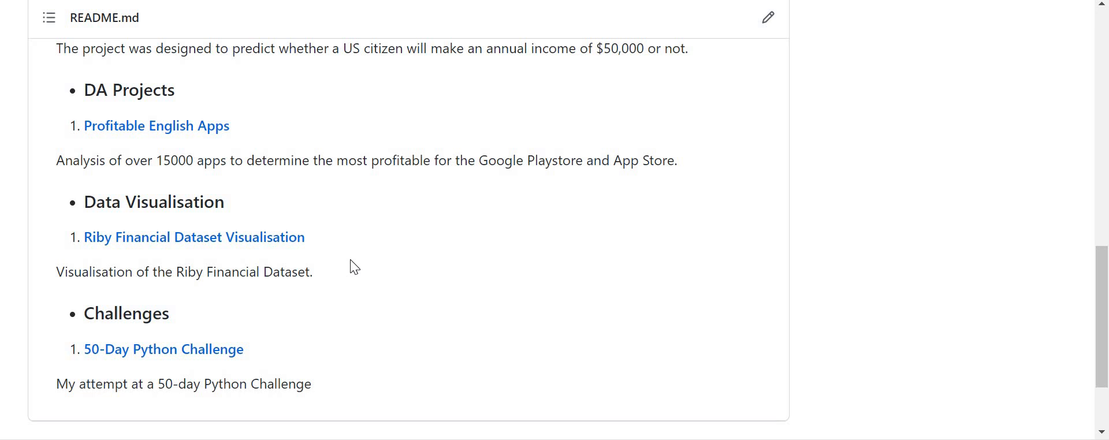
pyautogui.scroll(6, 350, 261)
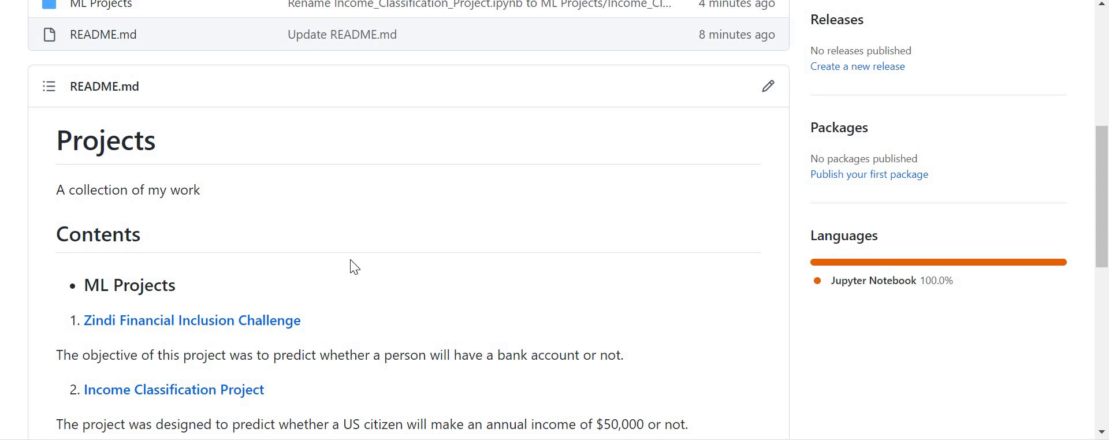
pyautogui.scroll(6, 350, 259)
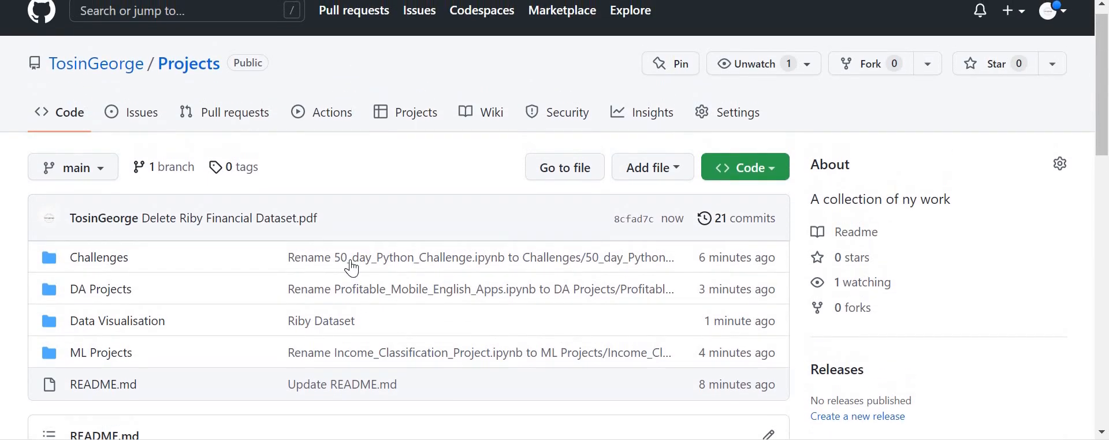